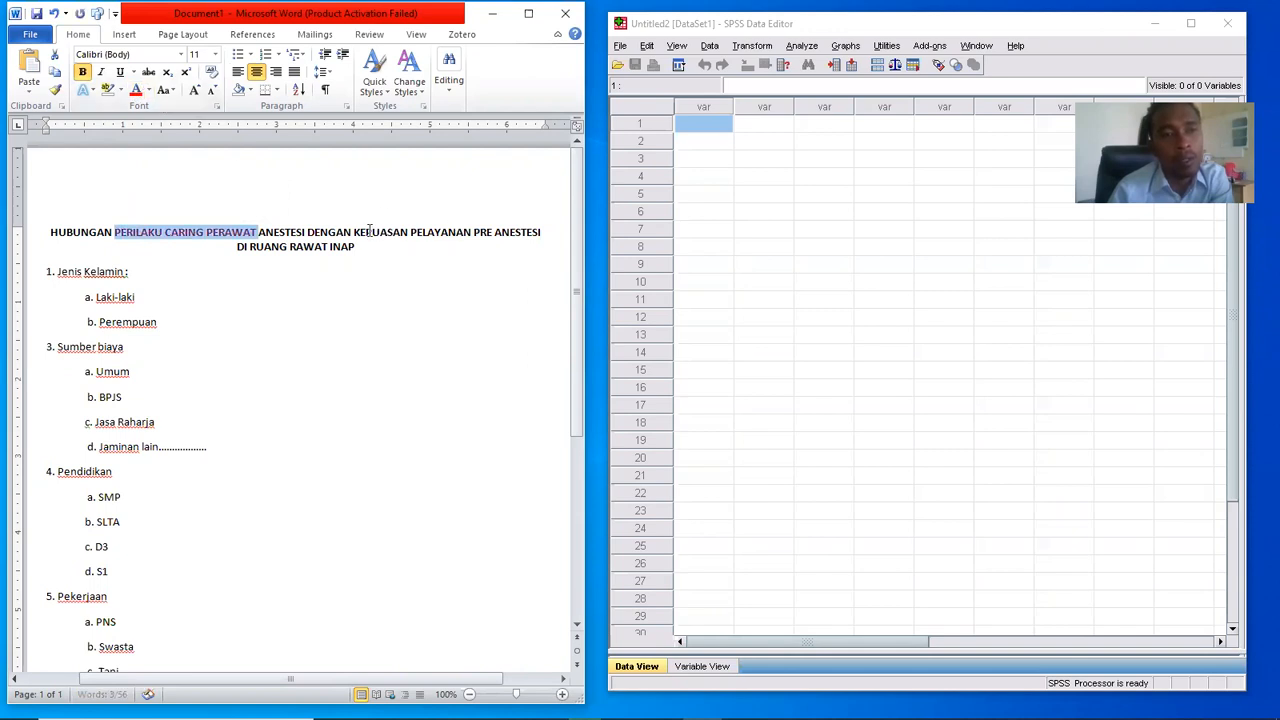
# - Colour the title phrase KEPUASAN PELAYANAN PRE ANESTESI red
pyautogui.moveTo(350, 231); pyautogui.dragTo(472, 232)
pyautogui.moveTo(551, 232); pyautogui.dragTo(362, 233)
pyautogui.click(137, 90)
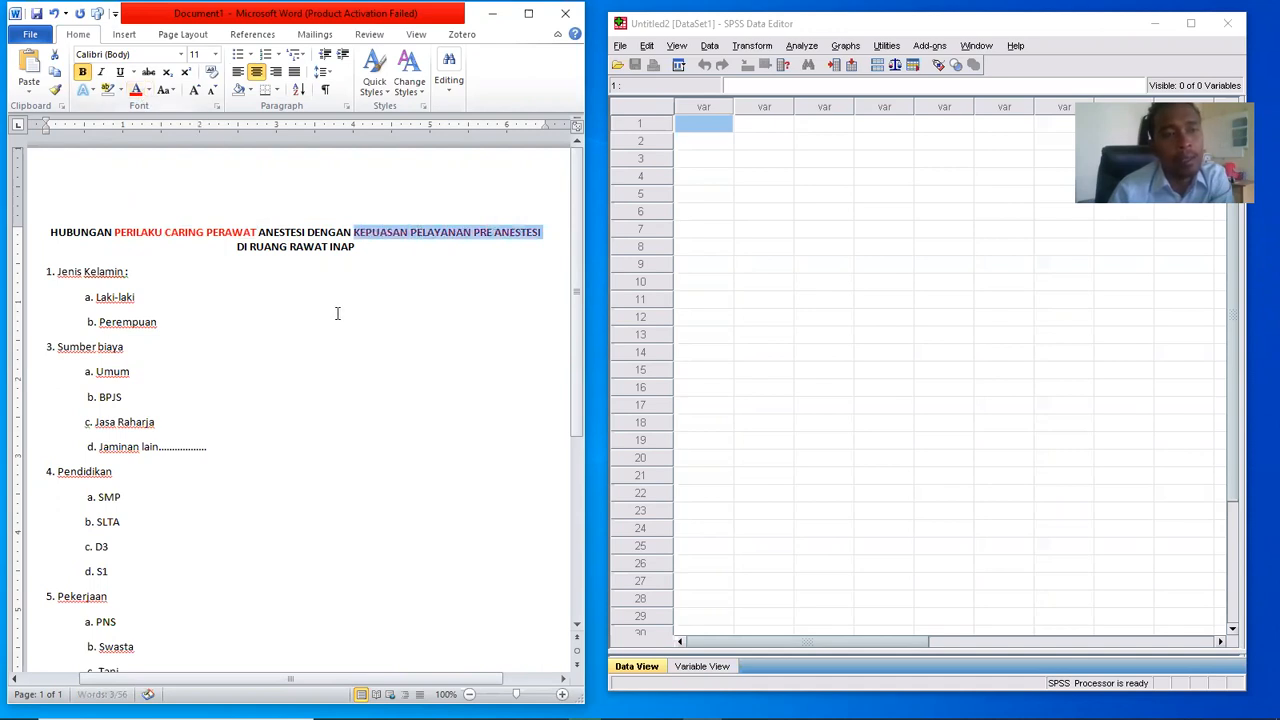
pyautogui.click(337, 314)
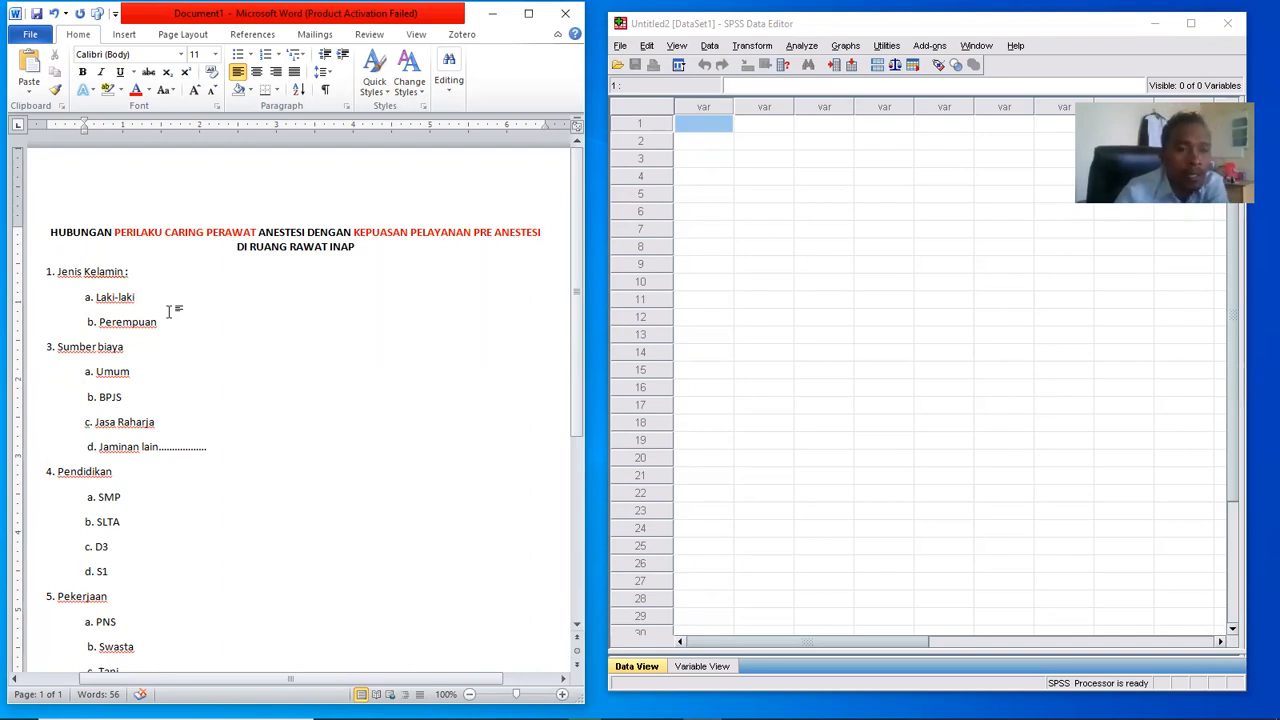
pyautogui.scroll(-3, 189, 383)
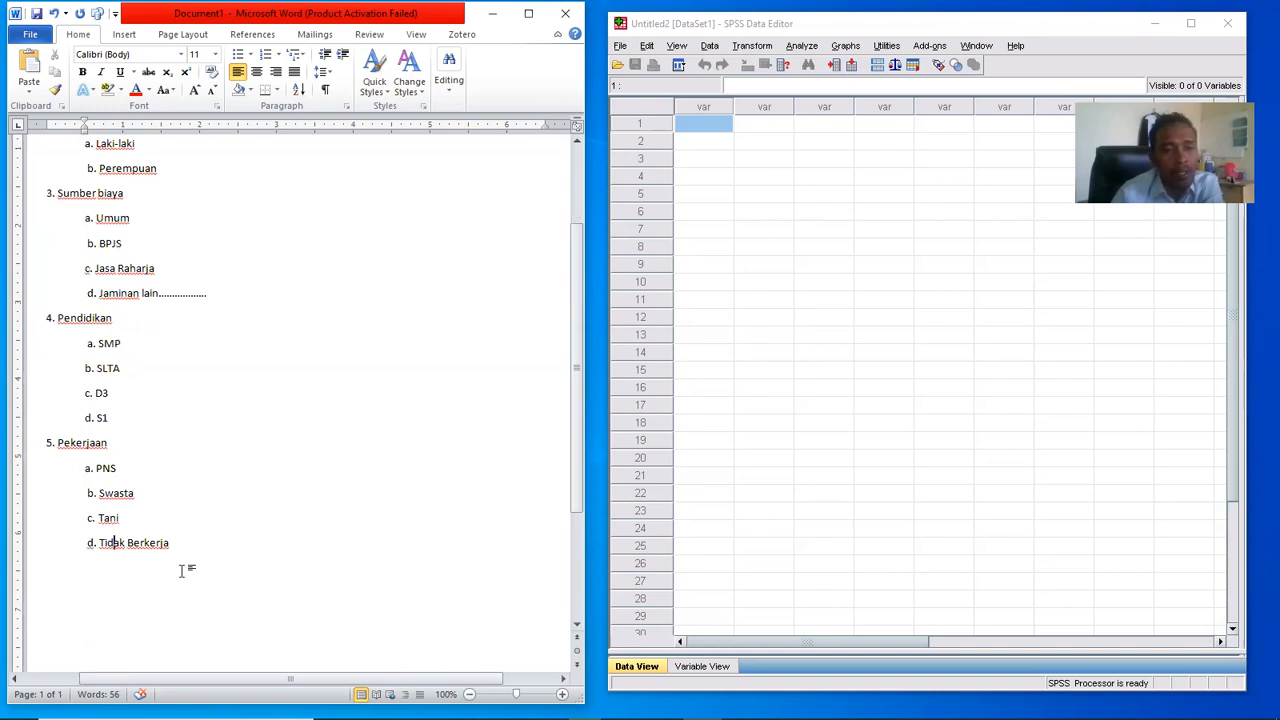
pyautogui.click(191, 542)
pyautogui.scroll(3, 195, 466)
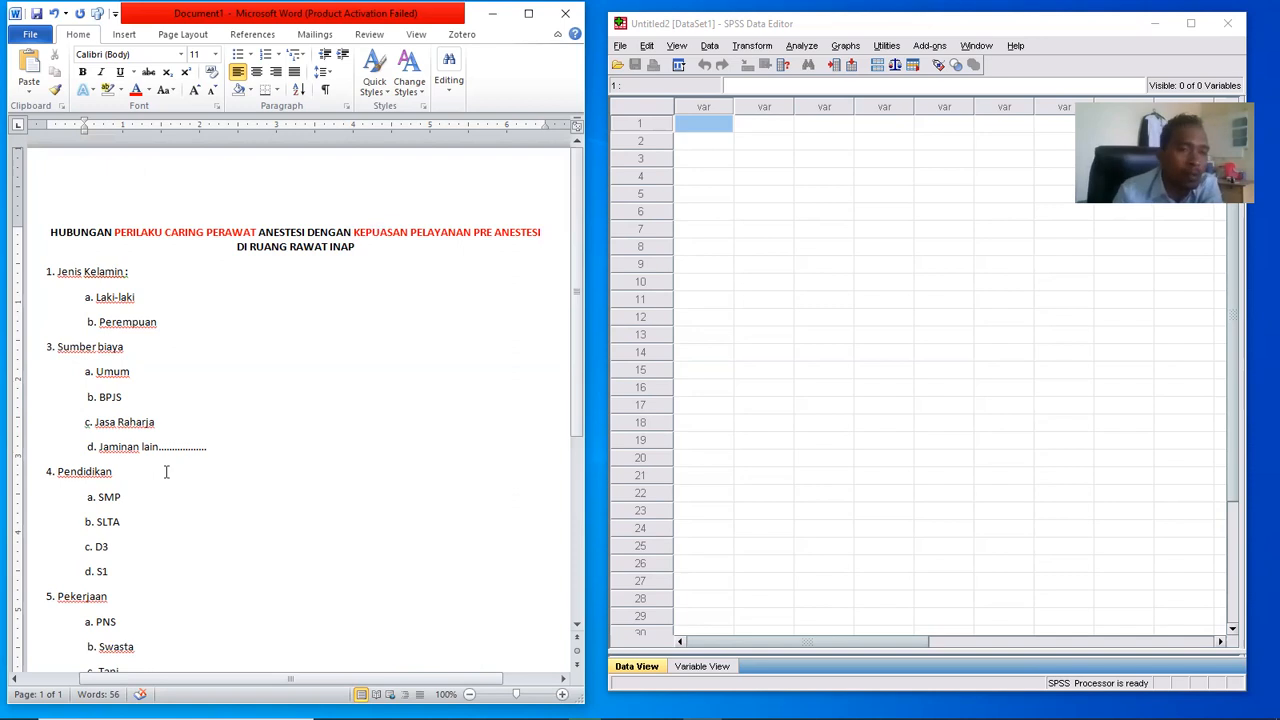
pyautogui.click(230, 445)
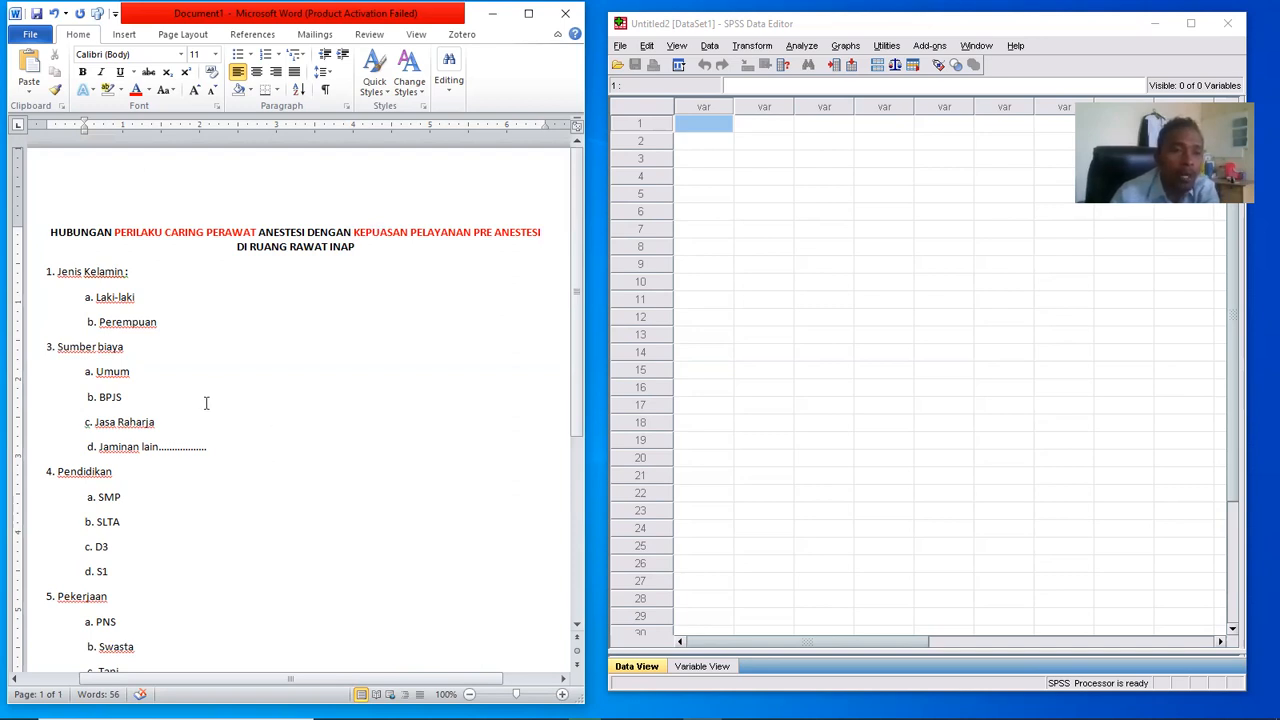
pyautogui.click(148, 242)
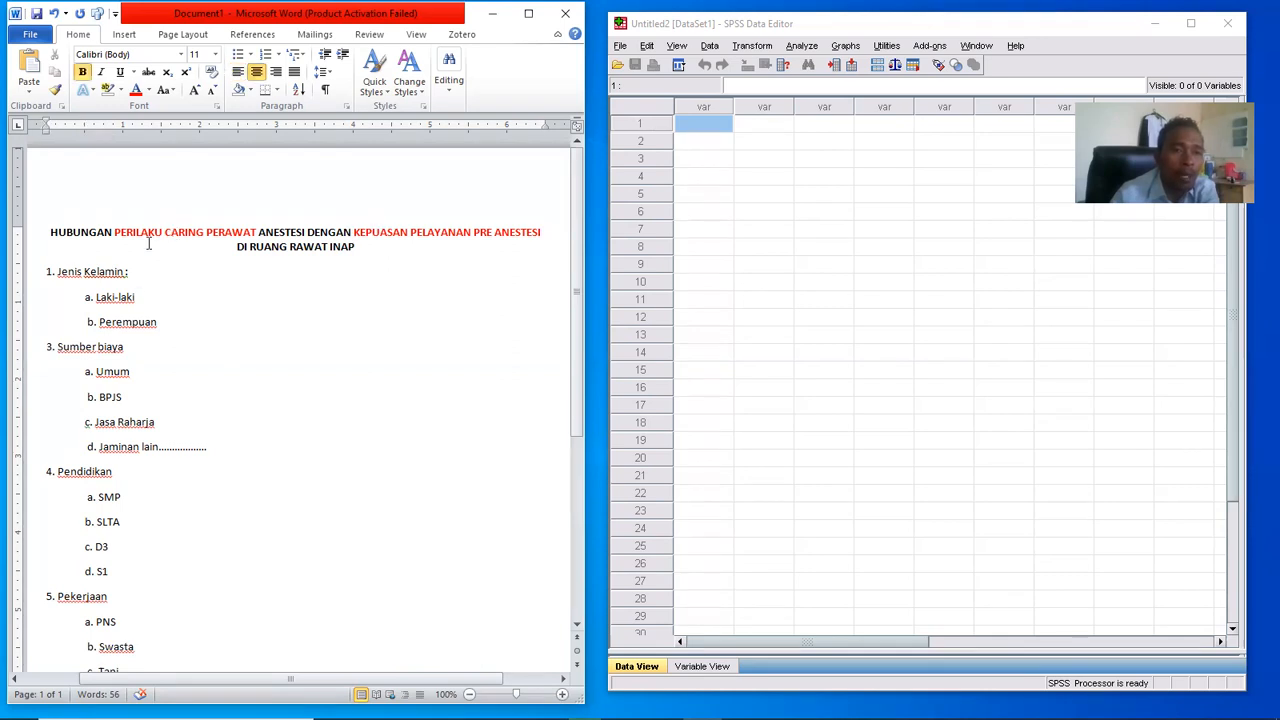
pyautogui.click(412, 235)
# - Add the question heading "6. Perilaku caring" below the last Pekerjaan option, leaving one blank line between them
pyautogui.scroll(-4, 248, 473)
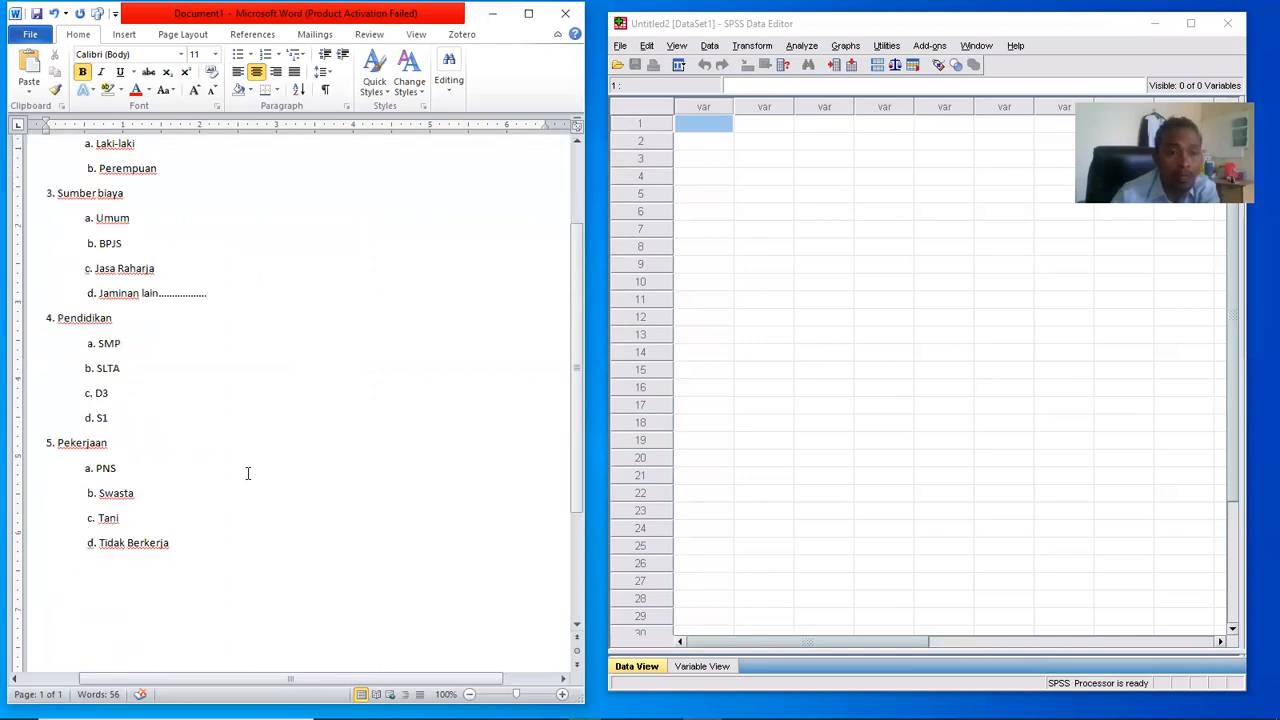
pyautogui.scroll(-2, 154, 403)
pyautogui.click(188, 368)
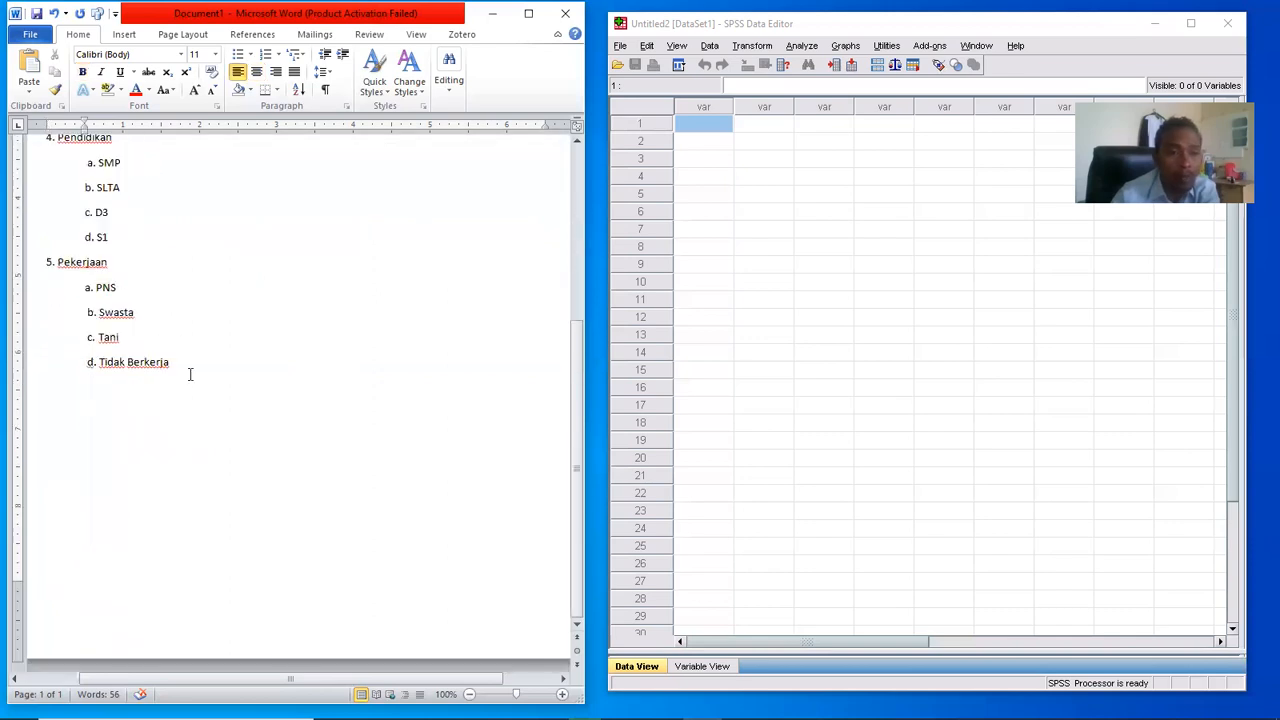
pyautogui.press('Return')
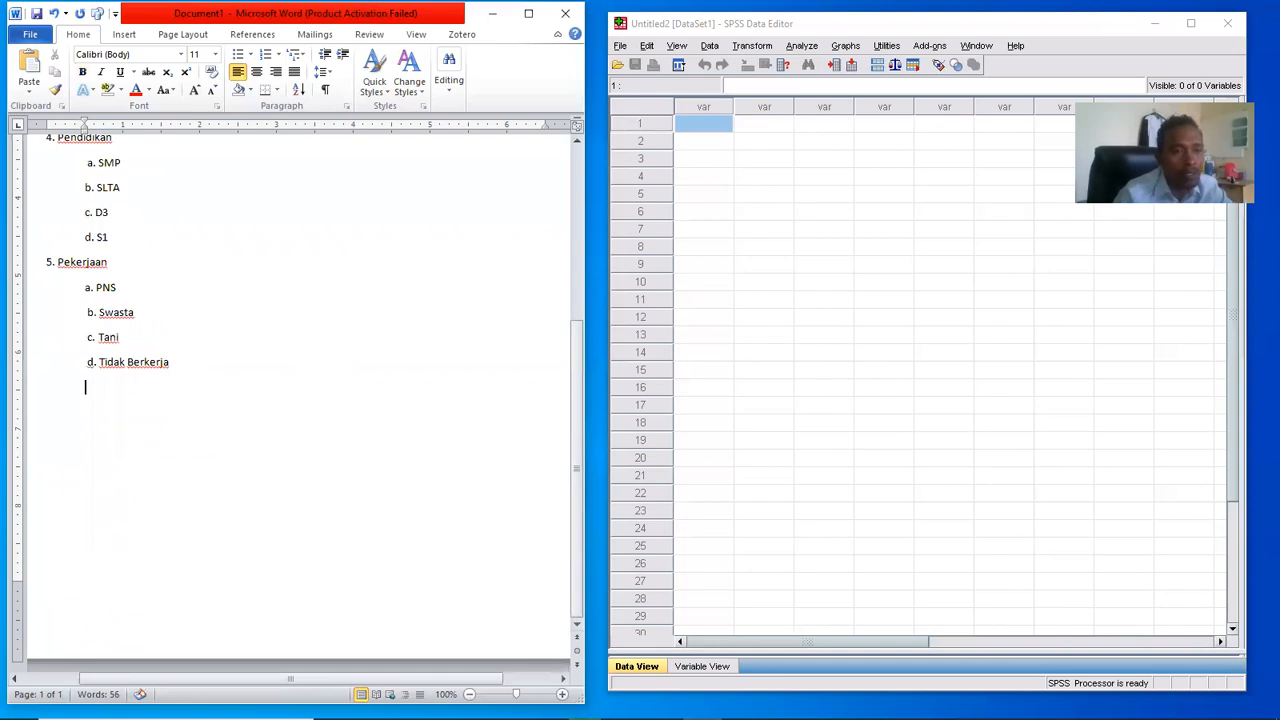
pyautogui.press('Return')
pyautogui.write('6.')
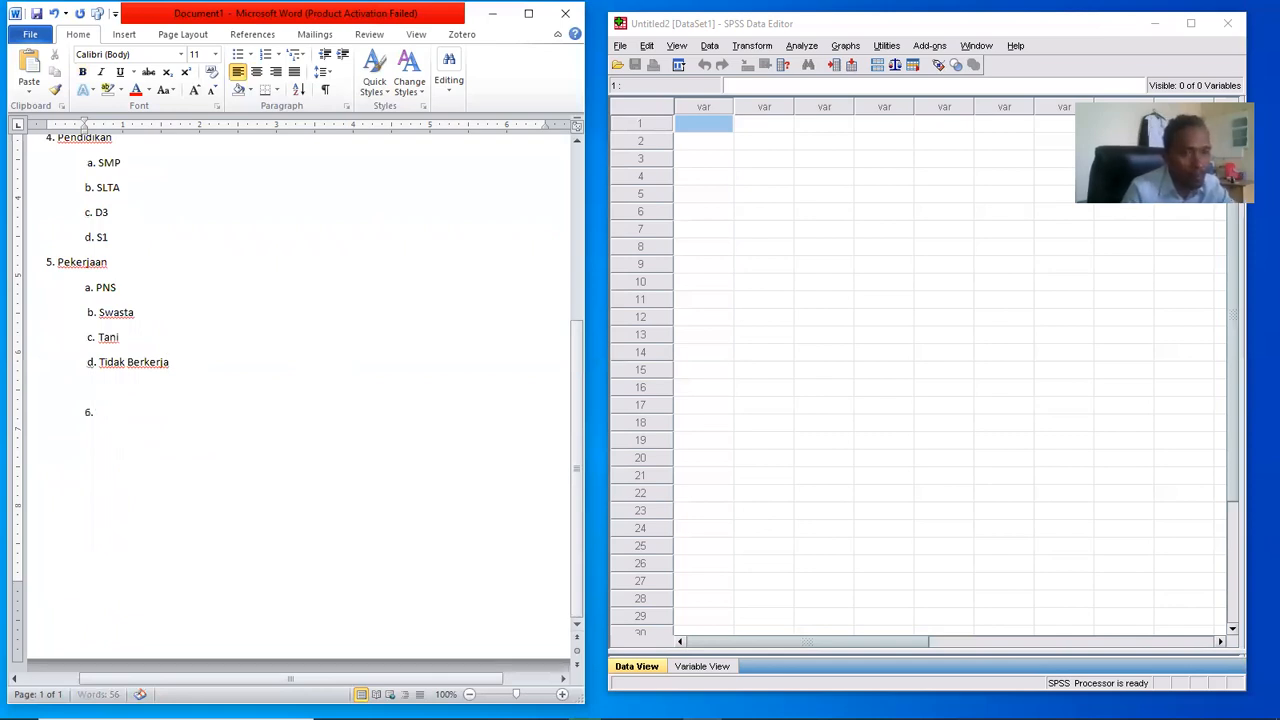
pyautogui.write(' Per')
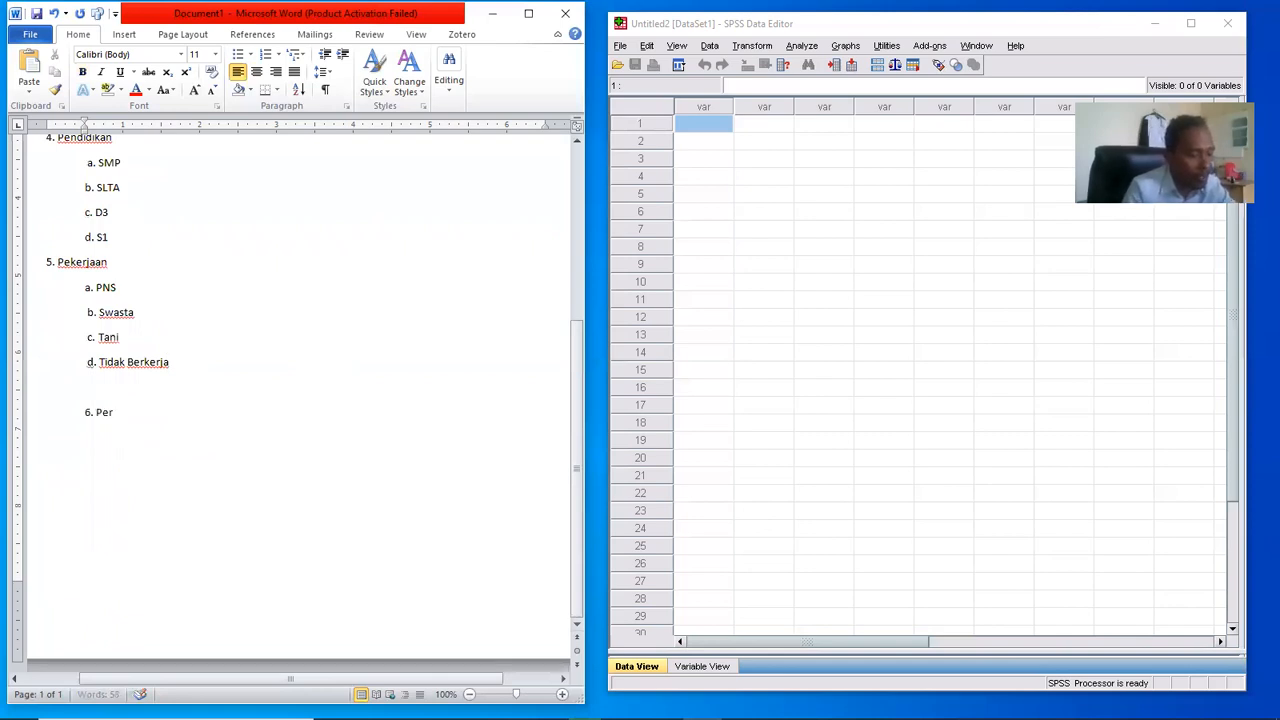
pyautogui.write('ilaku cari')
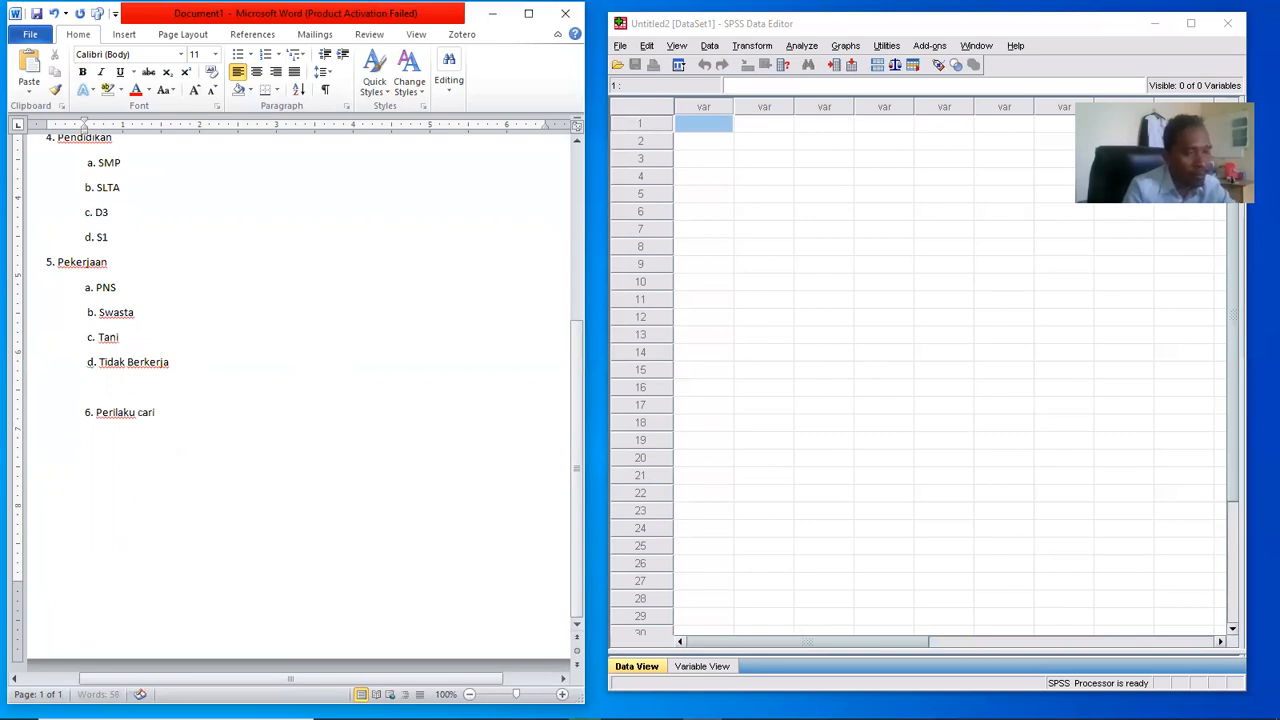
pyautogui.write('ng')
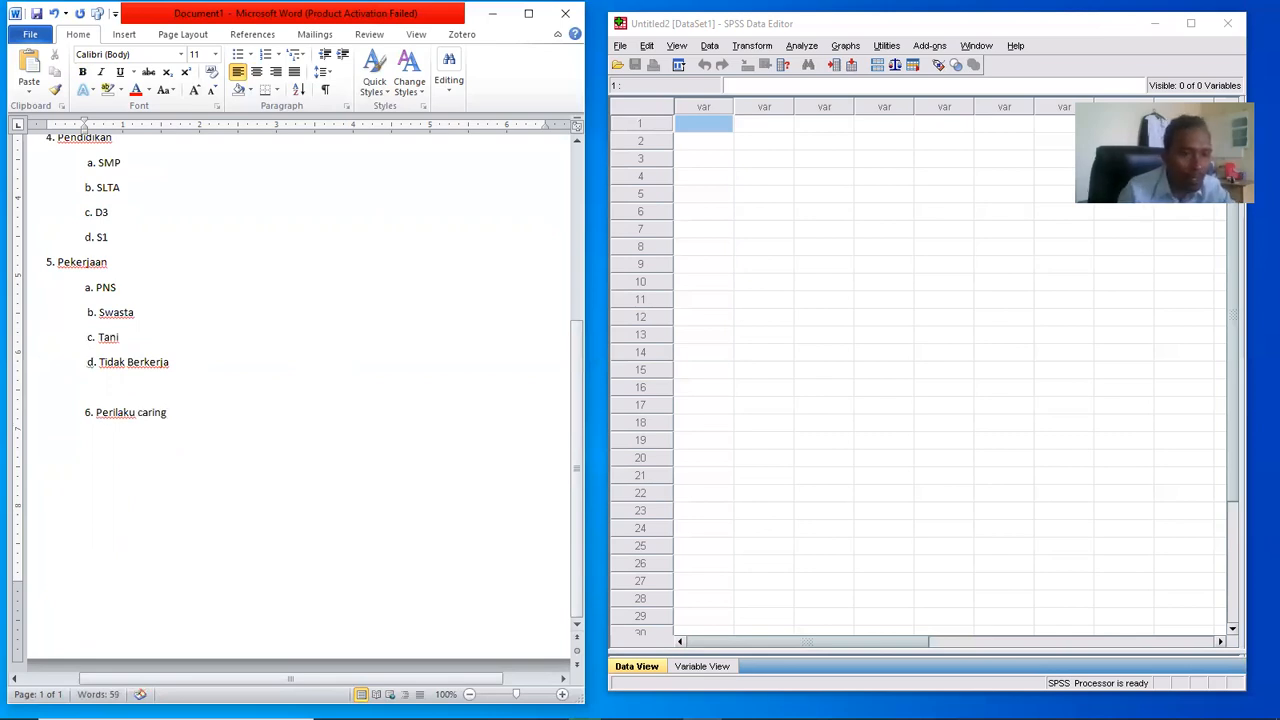
# - List the answer options "a. baik", "b. cukup" and "c. kurang" under question 6, followed by a blank line
pyautogui.press('Return')
pyautogui.write('a.')
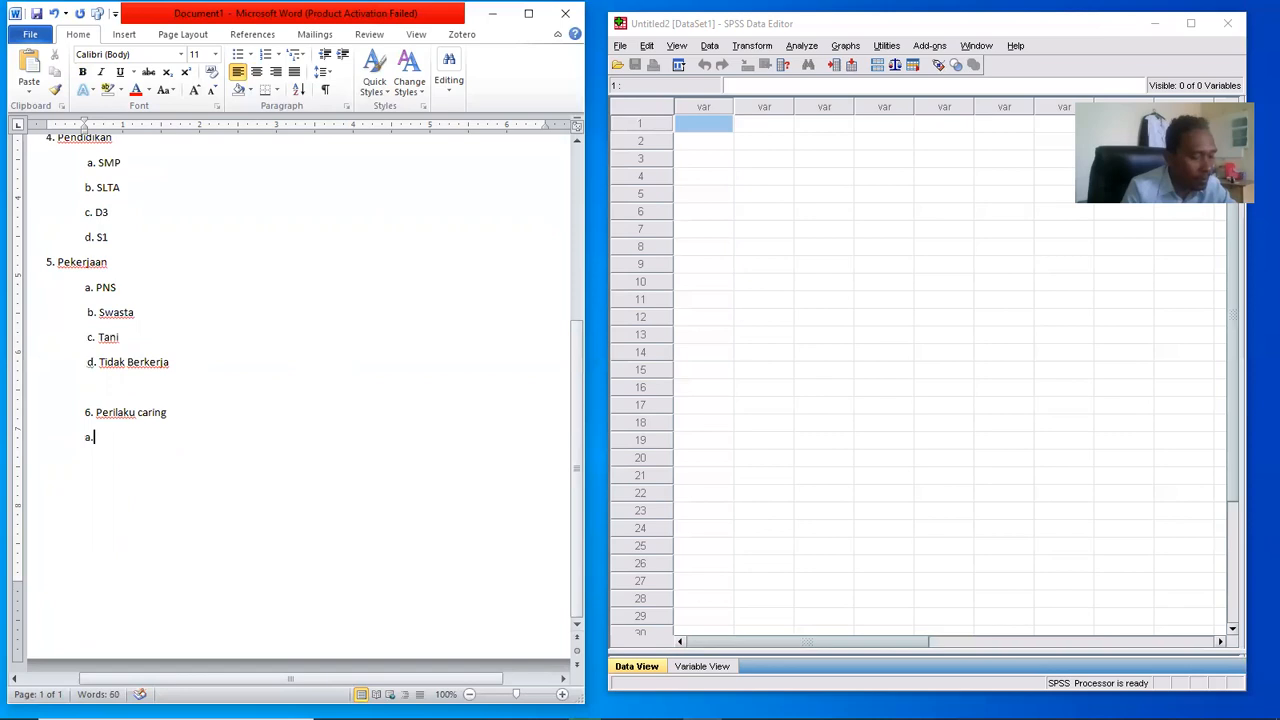
pyautogui.write(' ba')
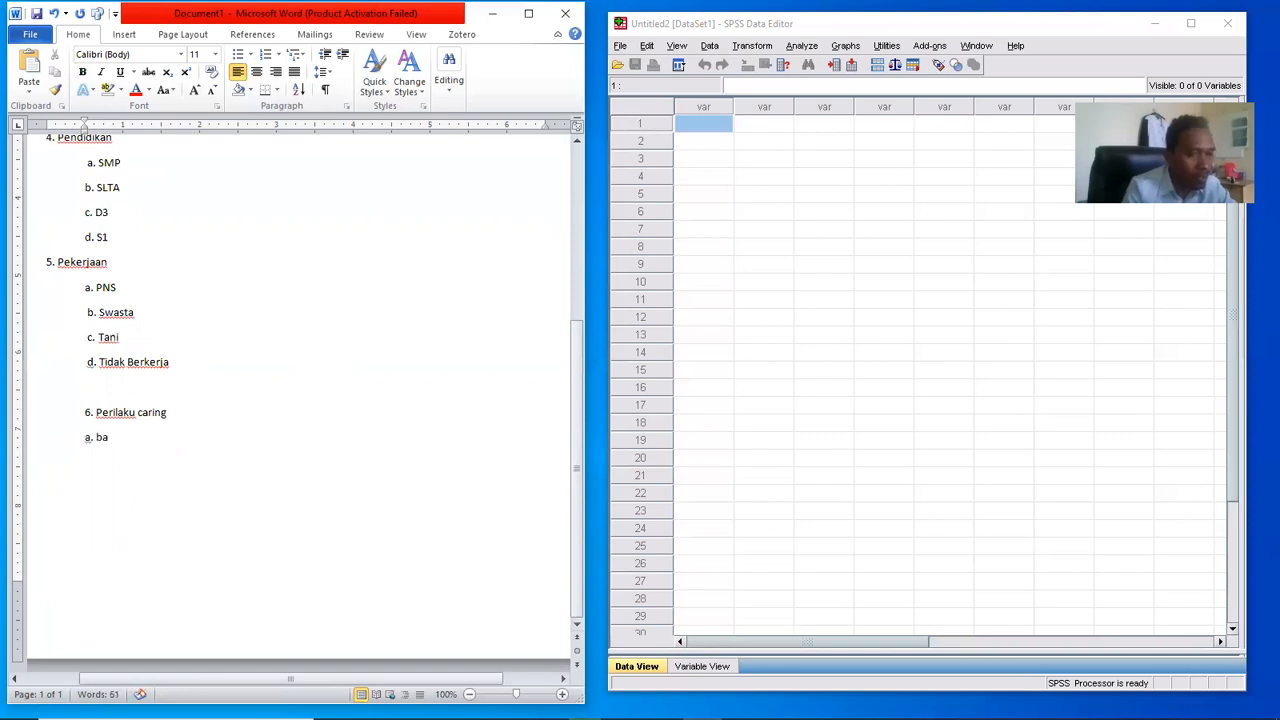
pyautogui.write('ik')
pyautogui.press('Return')
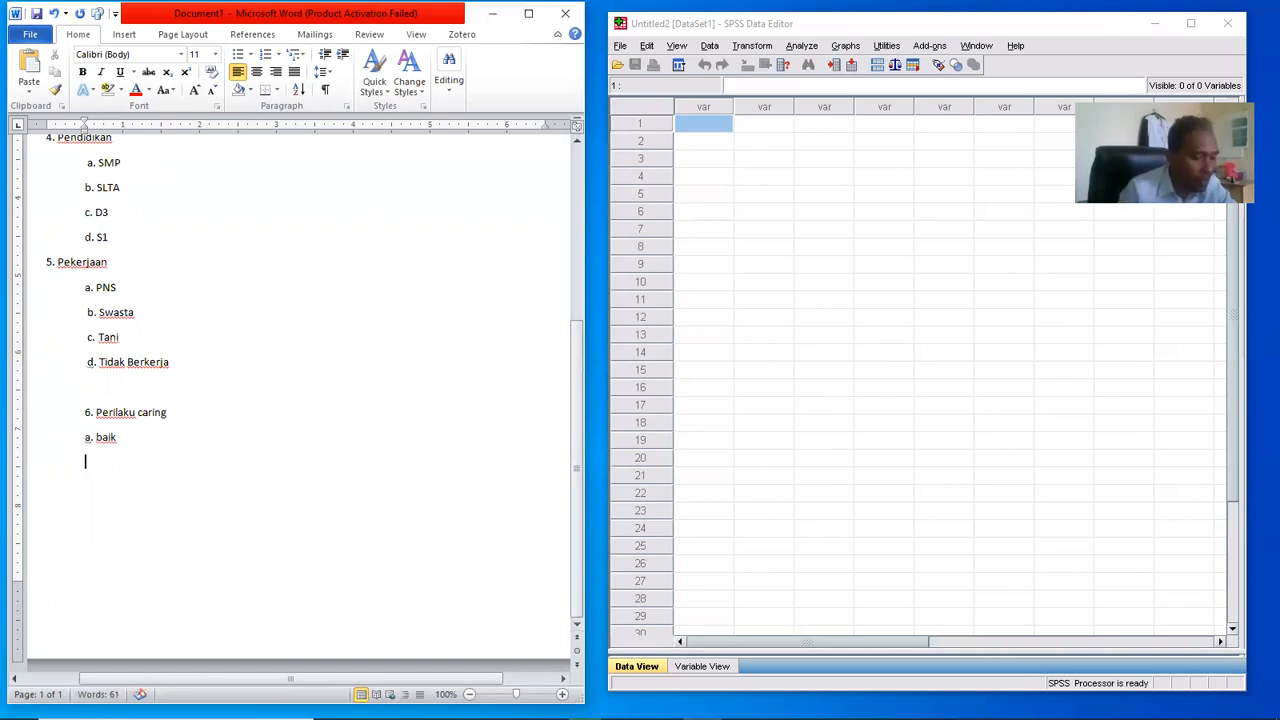
pyautogui.write('b. cuku')
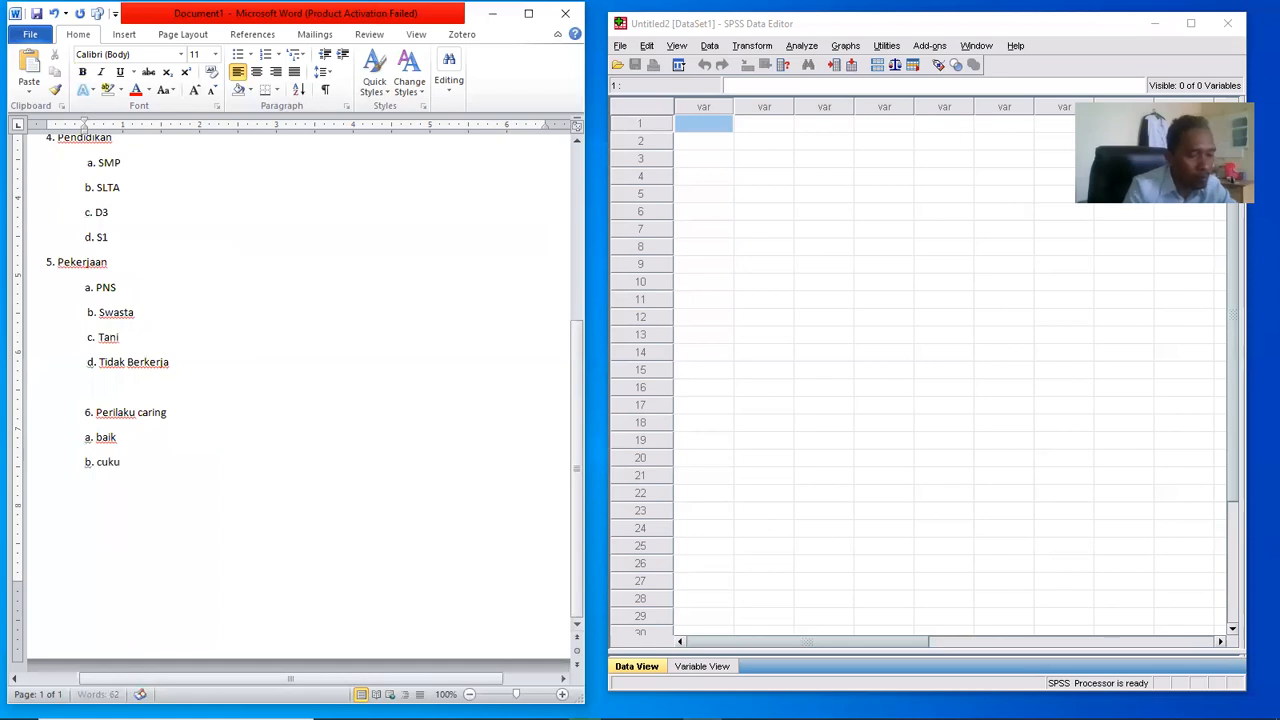
pyautogui.write('p')
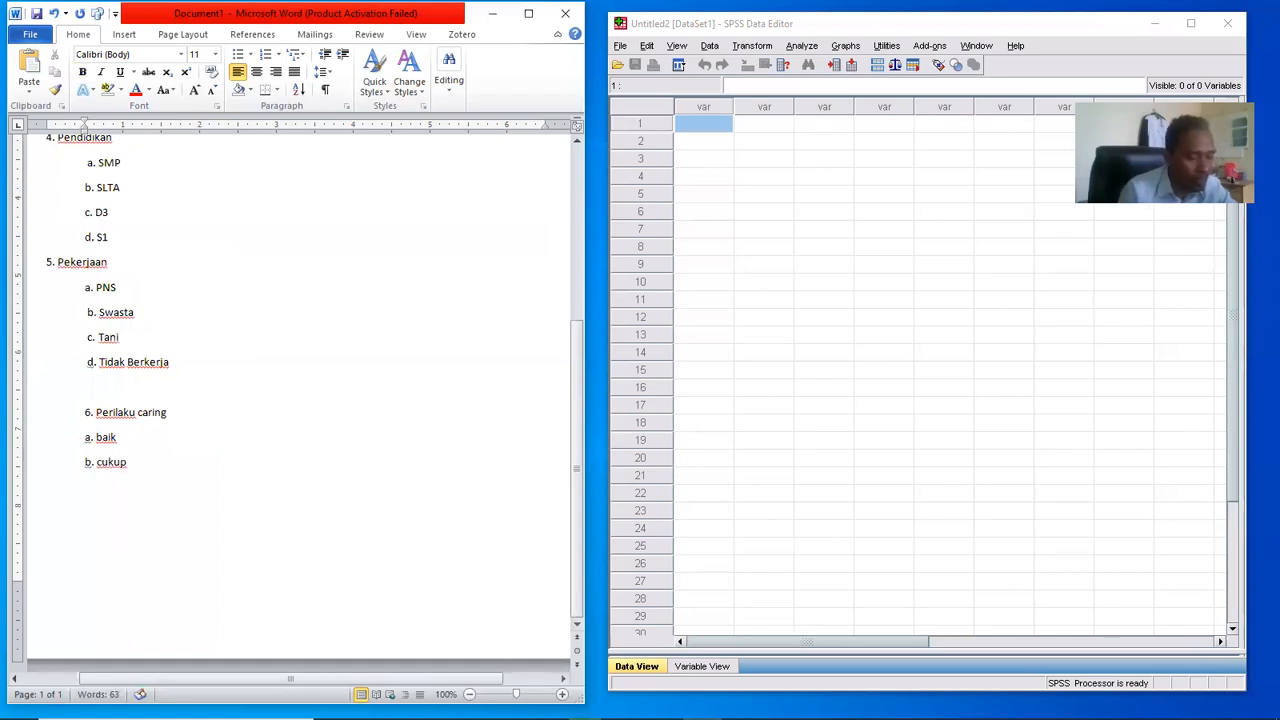
pyautogui.press('Return')
pyautogui.write('c. kurang')
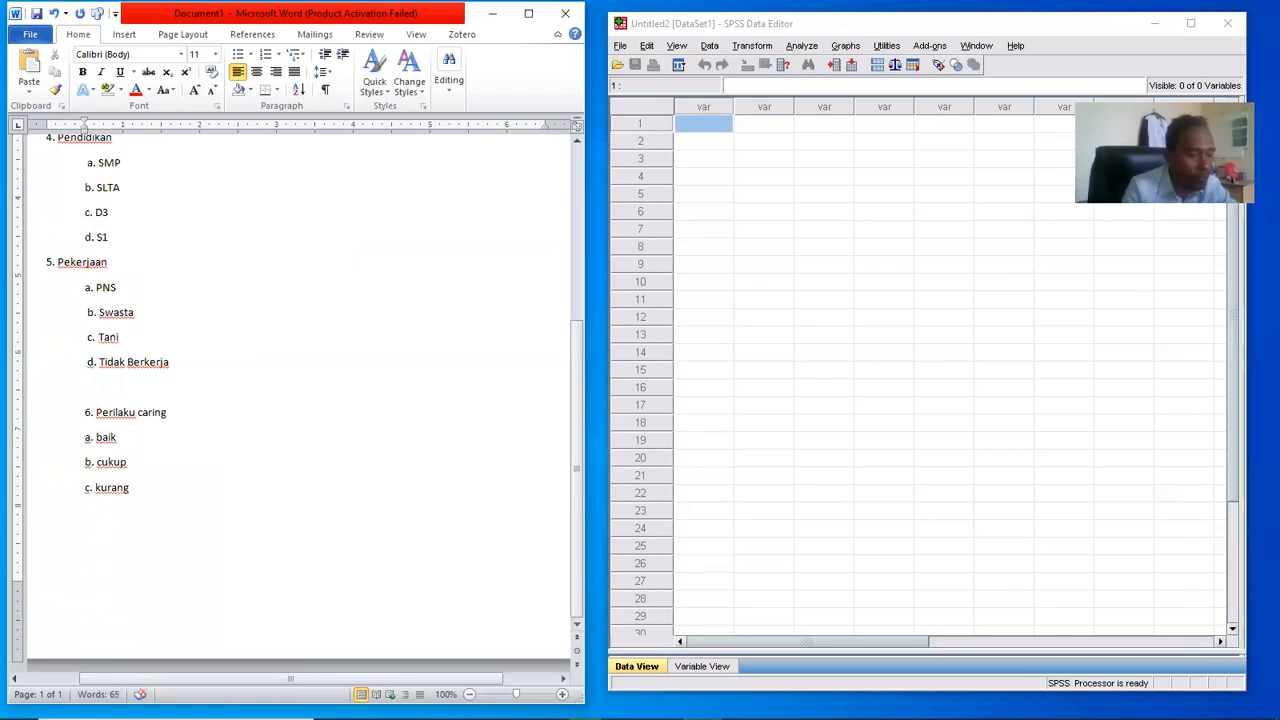
pyautogui.press('Return')
pyautogui.press('Return')
pyautogui.write('Kepu')
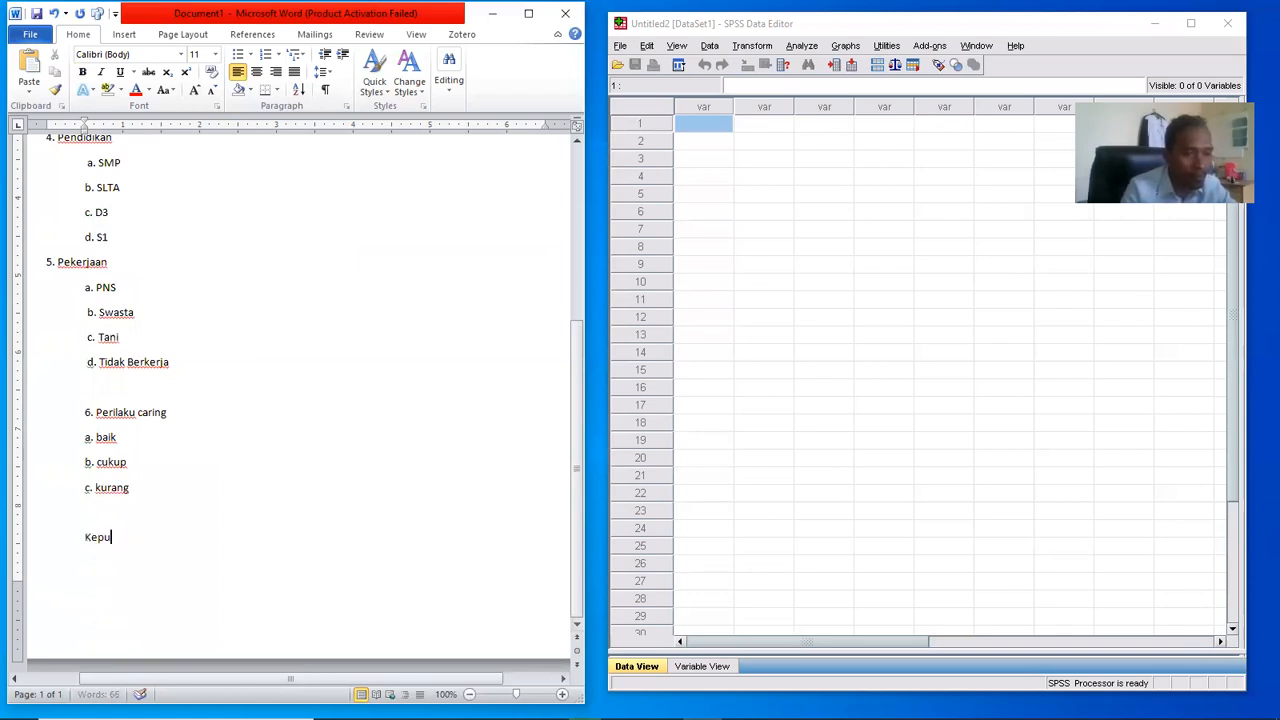
pyautogui.press('BackSpace')
pyautogui.press('BackSpace')
pyautogui.press('BackSpace')
pyautogui.press('BackSpace')
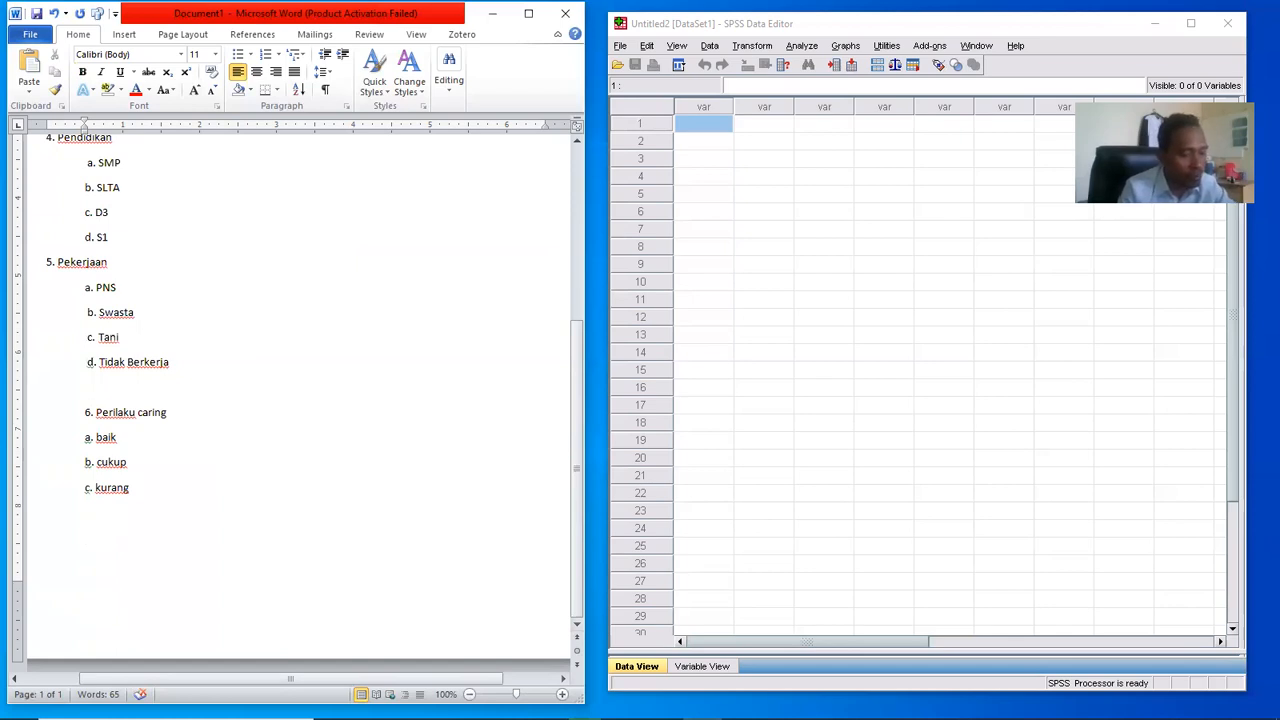
# - Add the question heading "7. kepuasan" and start a new line beneath it
pyautogui.write('7. kepua')
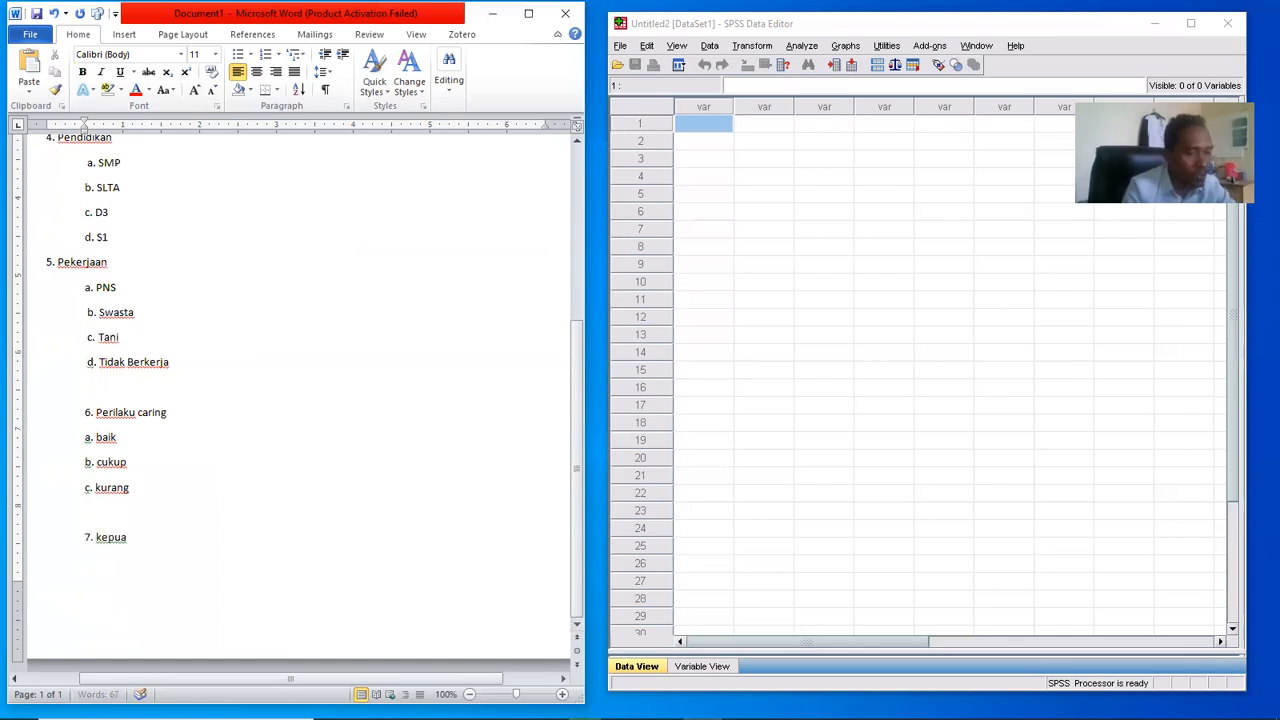
pyautogui.write('san')
pyautogui.press('Return')
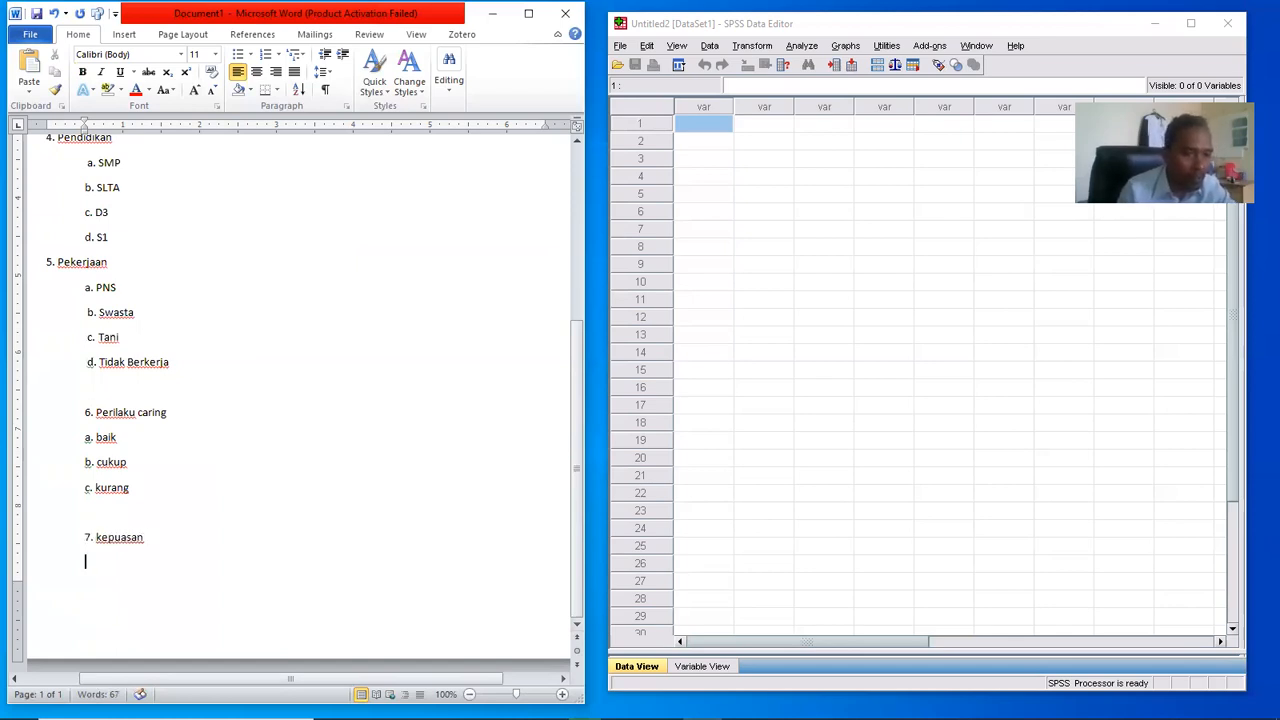
pyautogui.write('p')
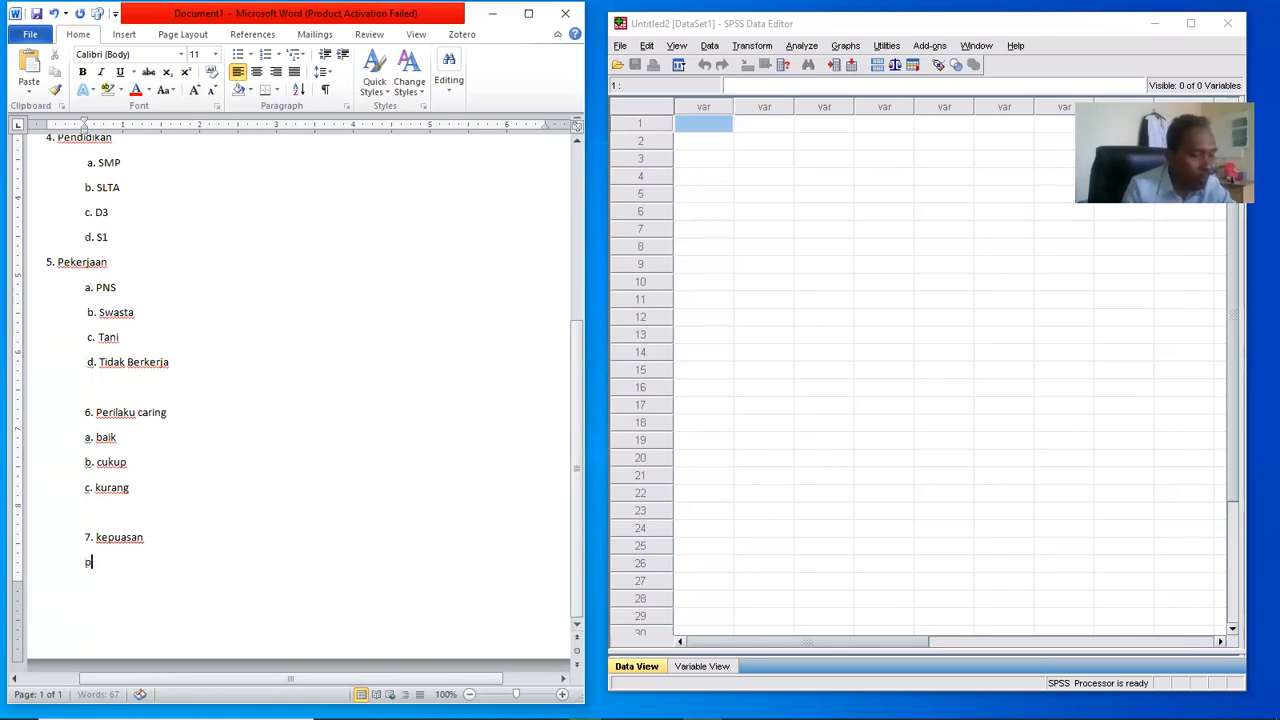
pyautogui.write('uas')
pyautogui.press('BackSpace')
pyautogui.press('BackSpace')
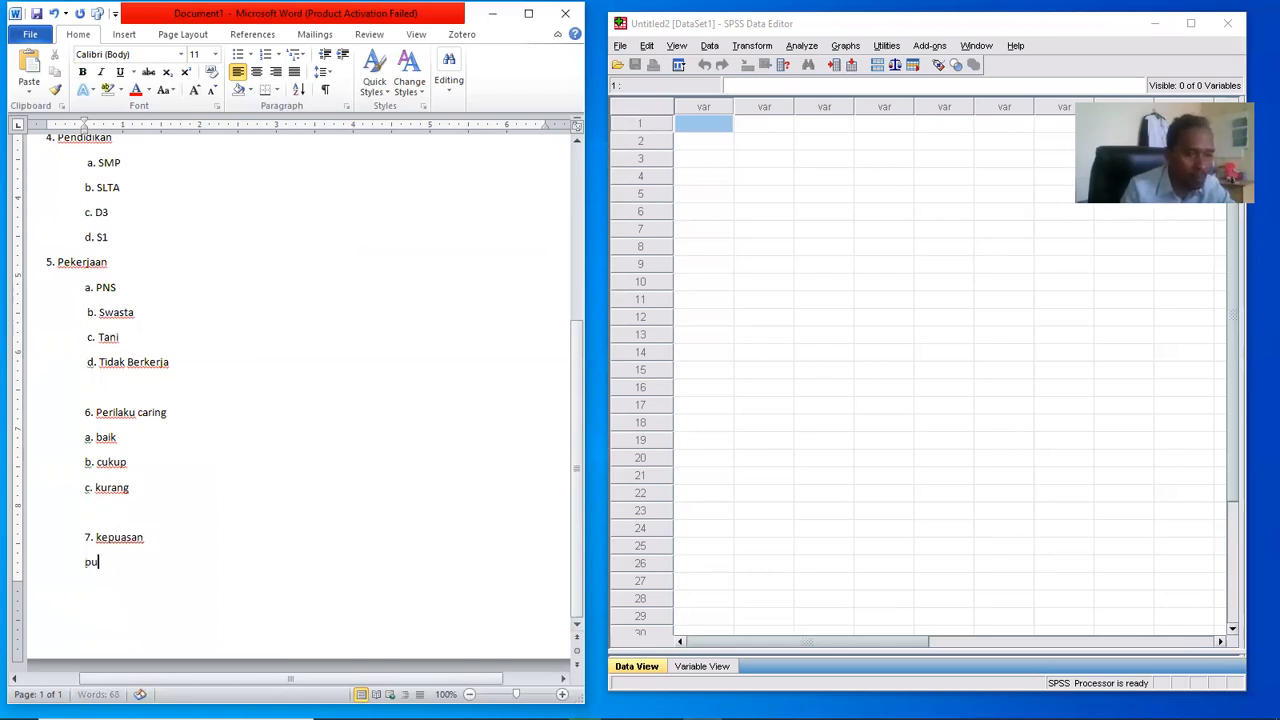
pyautogui.press('BackSpace')
pyautogui.press('BackSpace')
# - List the answer options "a. puas" and "b tidak puas" on separate lines under question 7
pyautogui.write('a.')
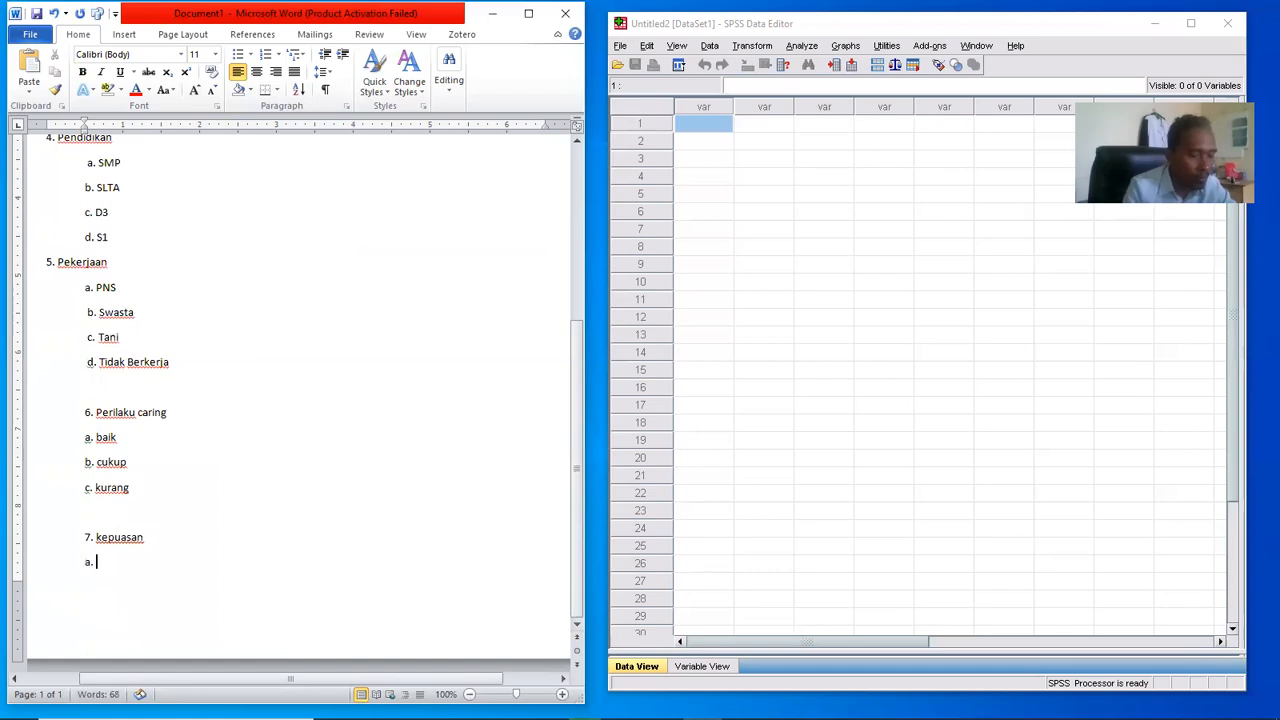
pyautogui.write(' puas')
pyautogui.press('Return')
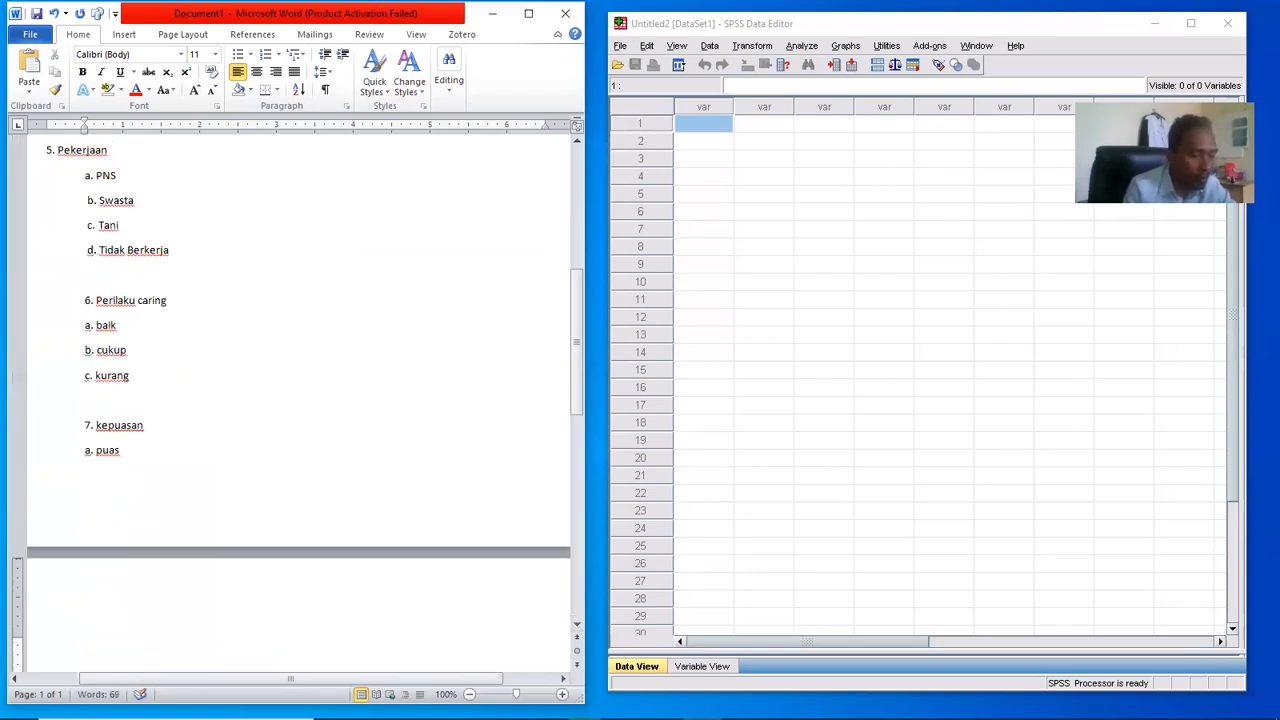
pyautogui.write('b tidak puas')
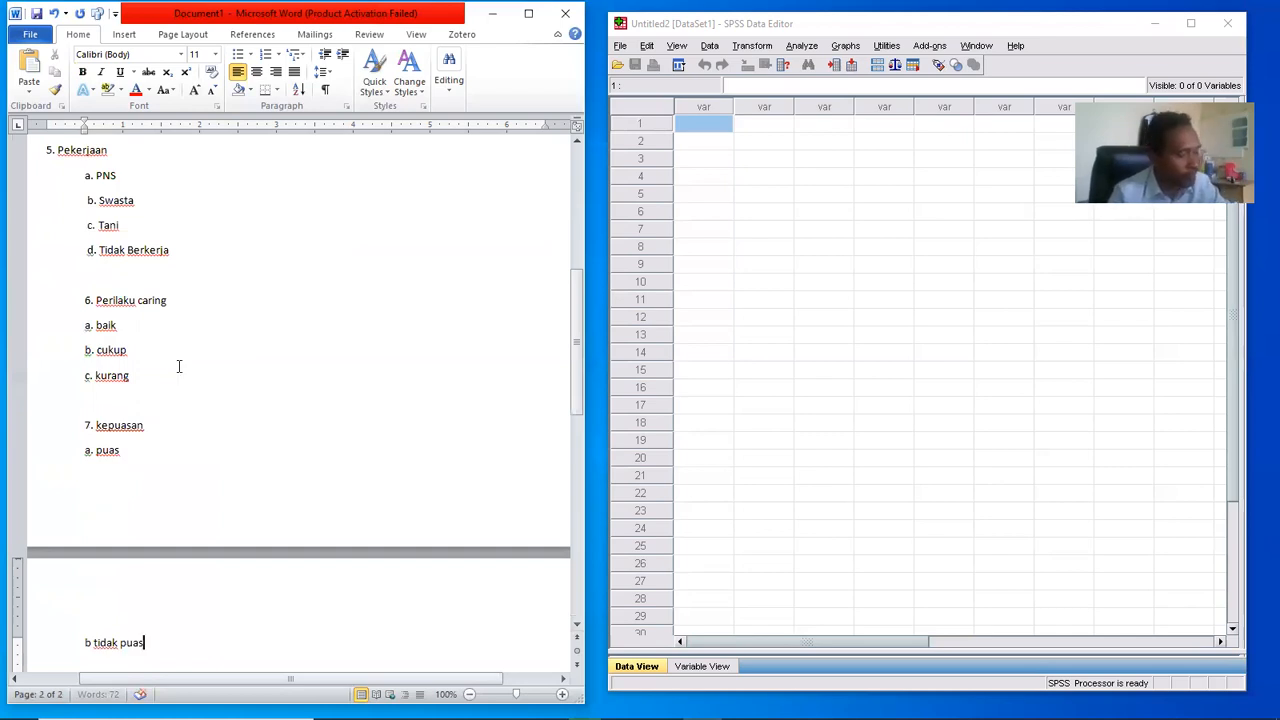
# - Remove the extra space between paragraphs throughout the whole document
pyautogui.hotkey('ctrl', 'a')
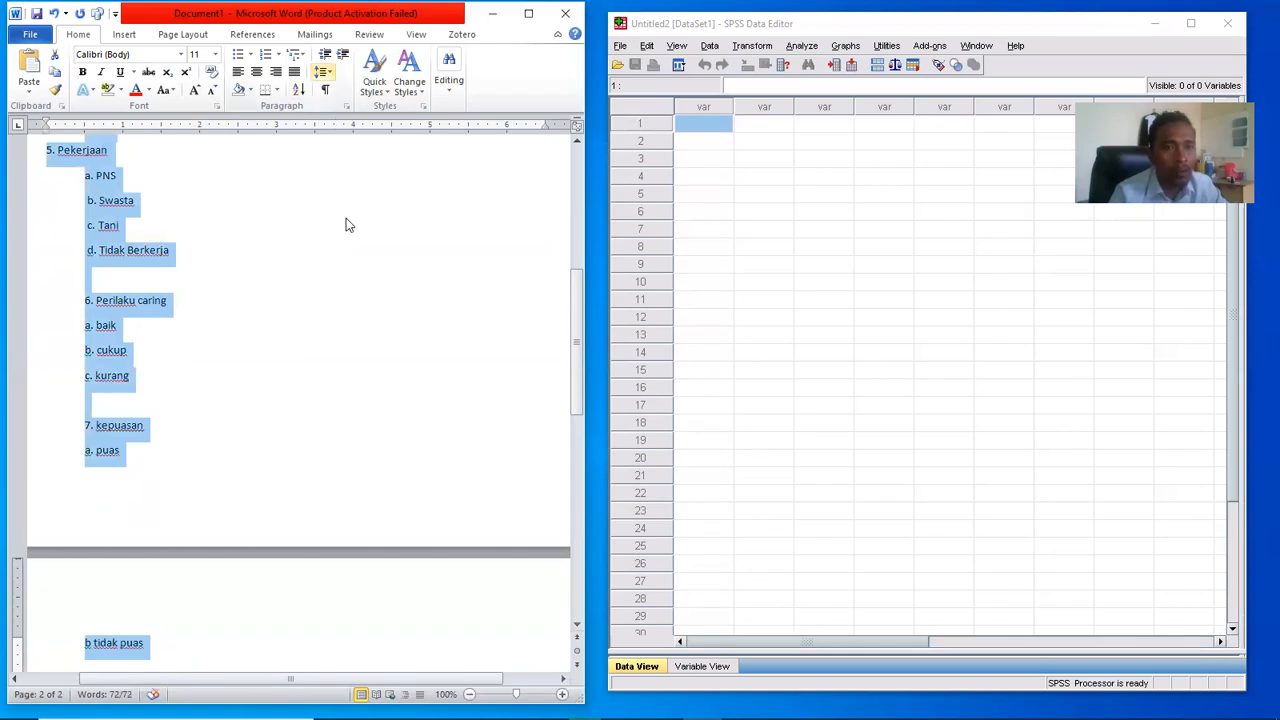
pyautogui.click(349, 247)
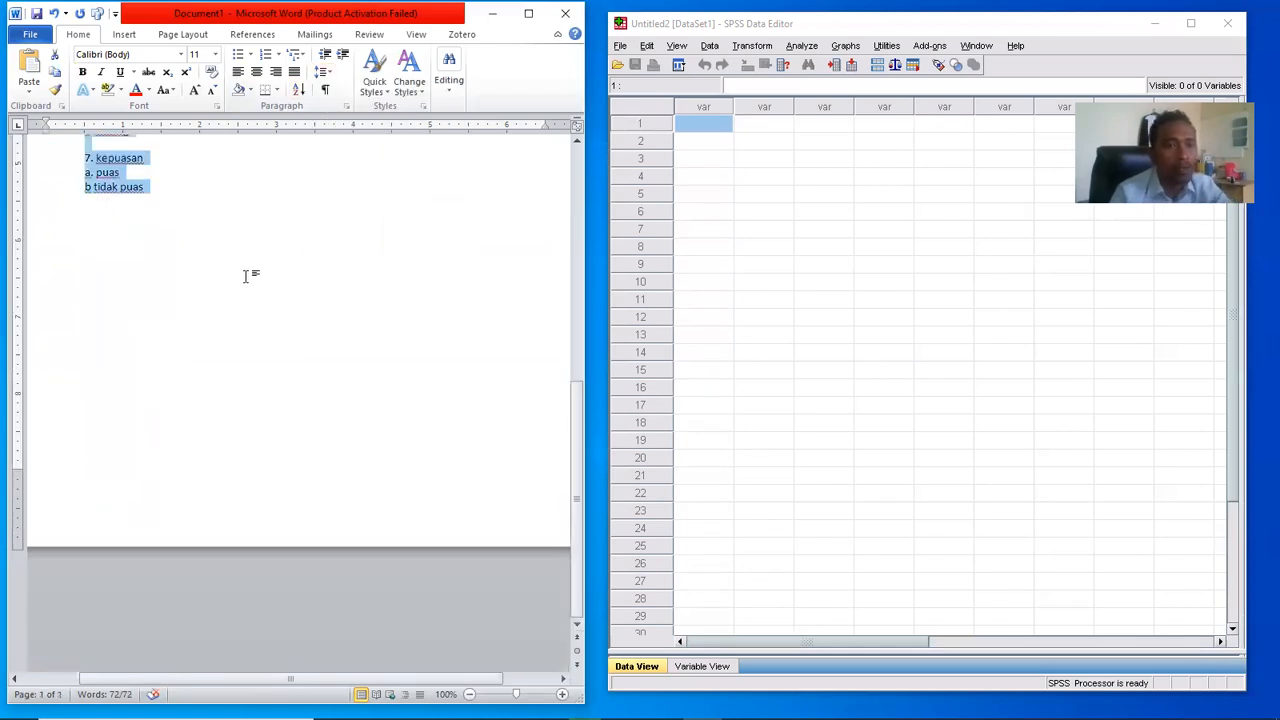
pyautogui.scroll(8, 245, 284)
pyautogui.scroll(-1, 306, 466)
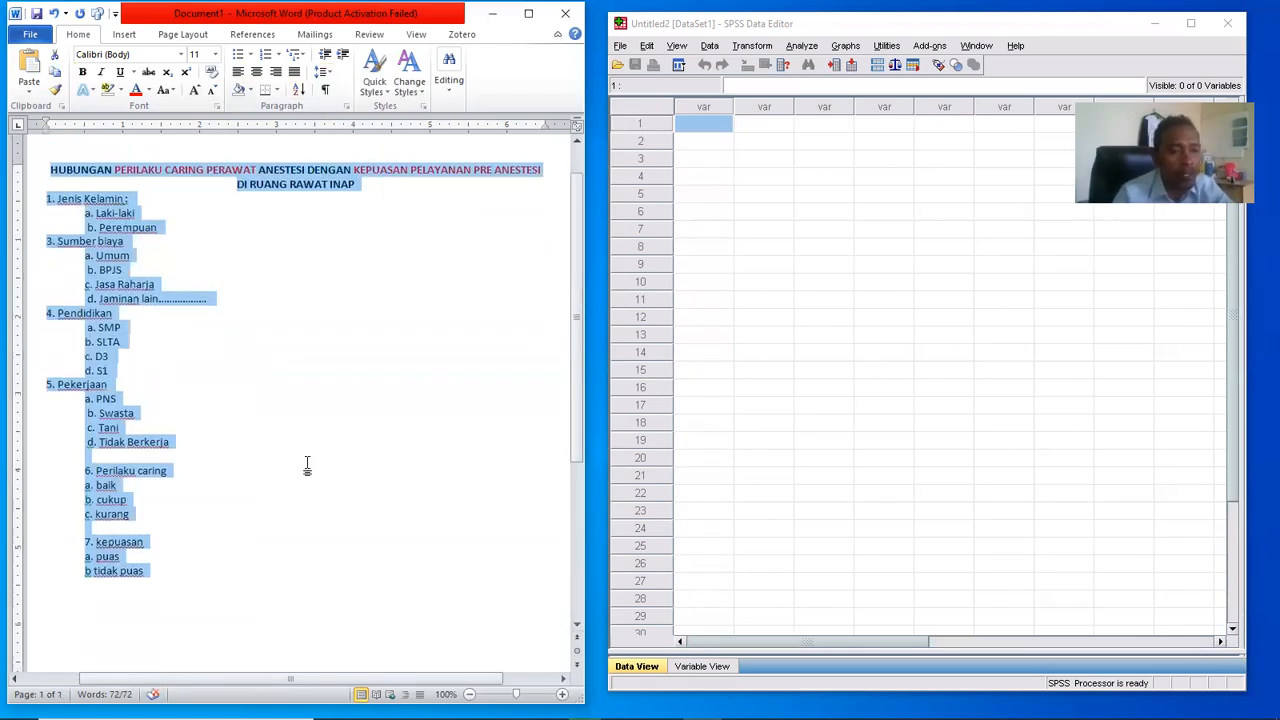
# - Decrease the indent of questions 6 and 7 with all their options by one level
pyautogui.click(166, 578)
pyautogui.keyDown('shift'); pyautogui.click(84, 480); pyautogui.keyUp('shift')
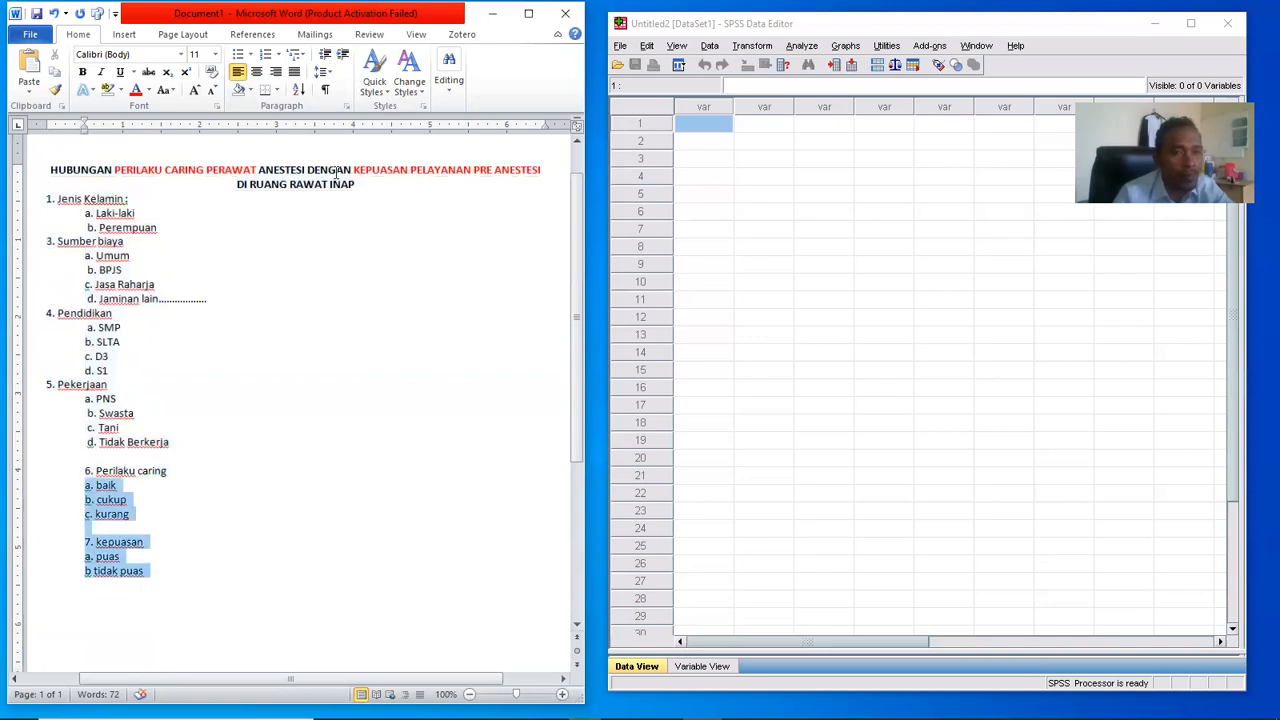
pyautogui.hotkey('shift', 'Up')
pyautogui.click(325, 55)
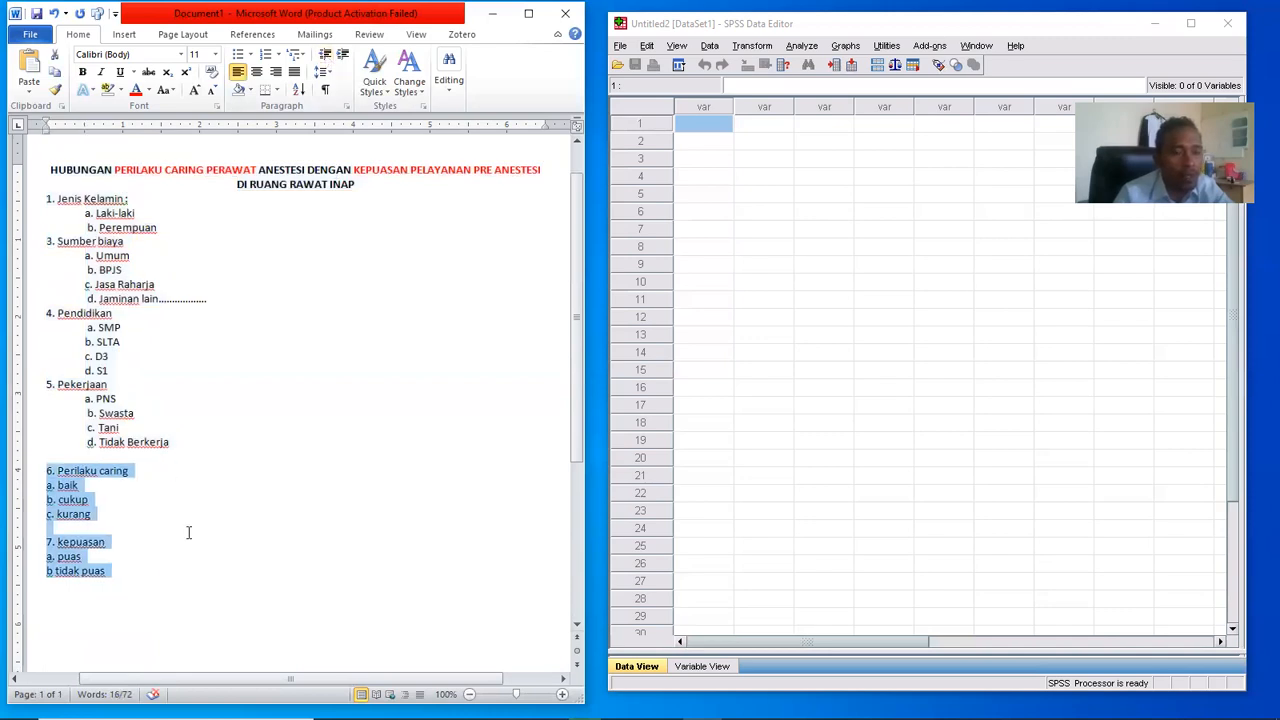
# - Indent the options baik, cukup and kurang one level under the Perilaku caring heading
pyautogui.moveTo(104, 517); pyautogui.dragTo(32, 494)
pyautogui.hotkey('shift', 'Up')
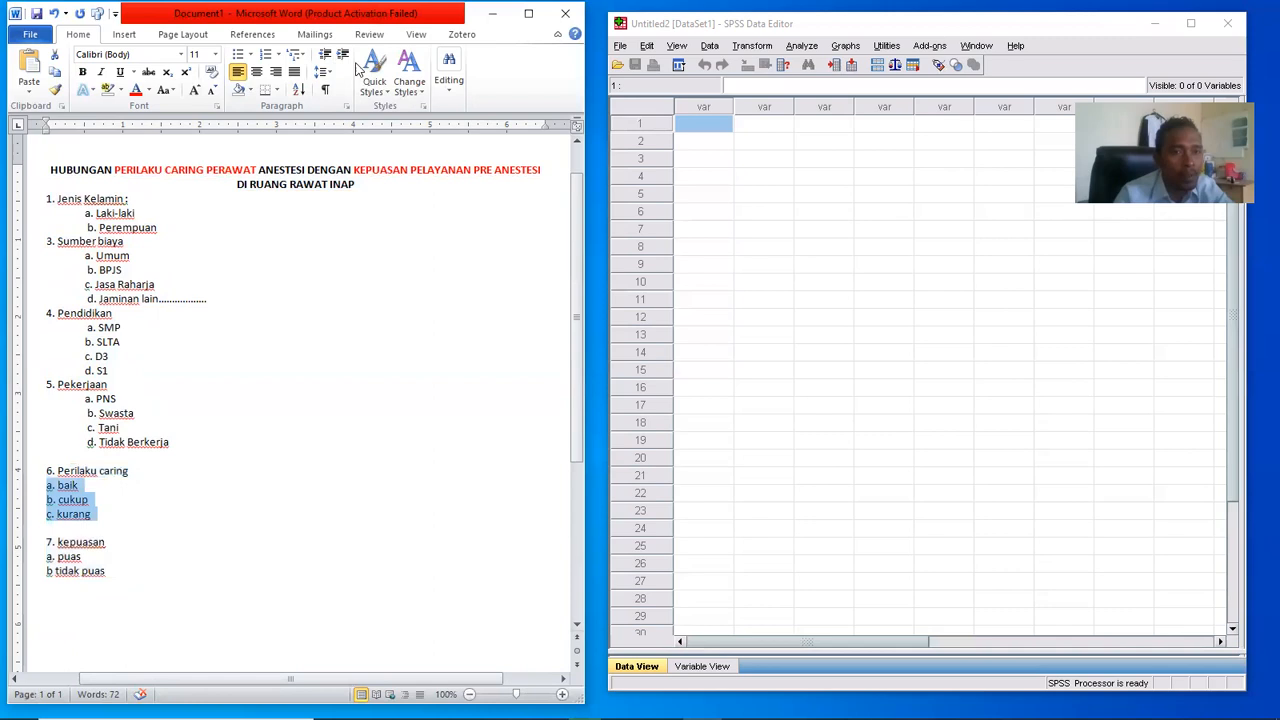
pyautogui.click(342, 55)
# - Indent the options puas and tidak puas one level under the kepuasan heading
pyautogui.moveTo(116, 571); pyautogui.dragTo(40, 555)
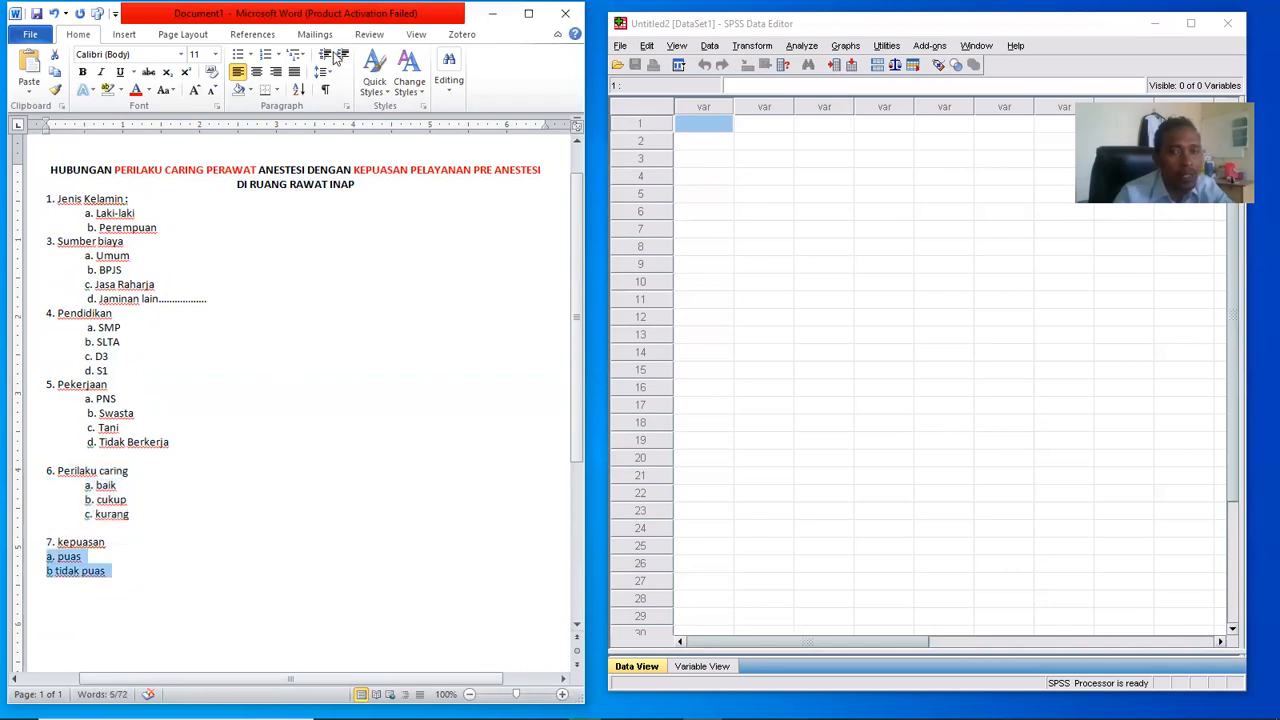
pyautogui.hotkey('ctrl', 'm')
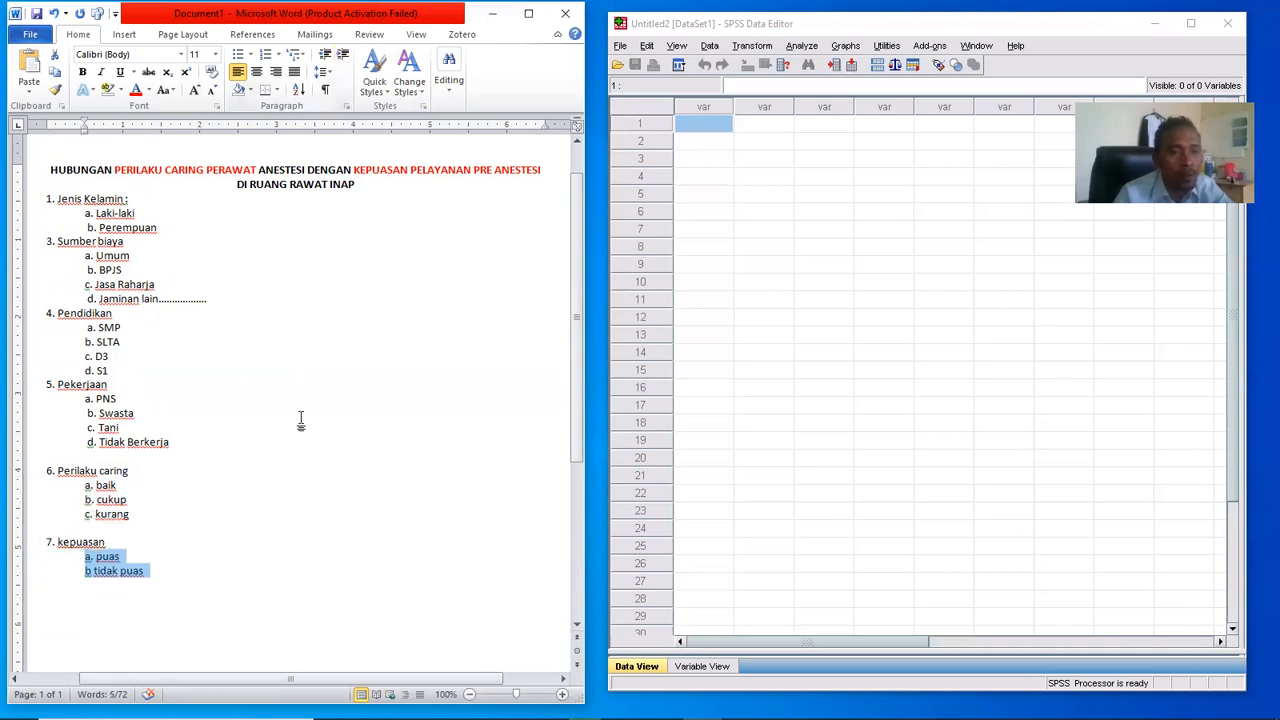
pyautogui.click(210, 249)
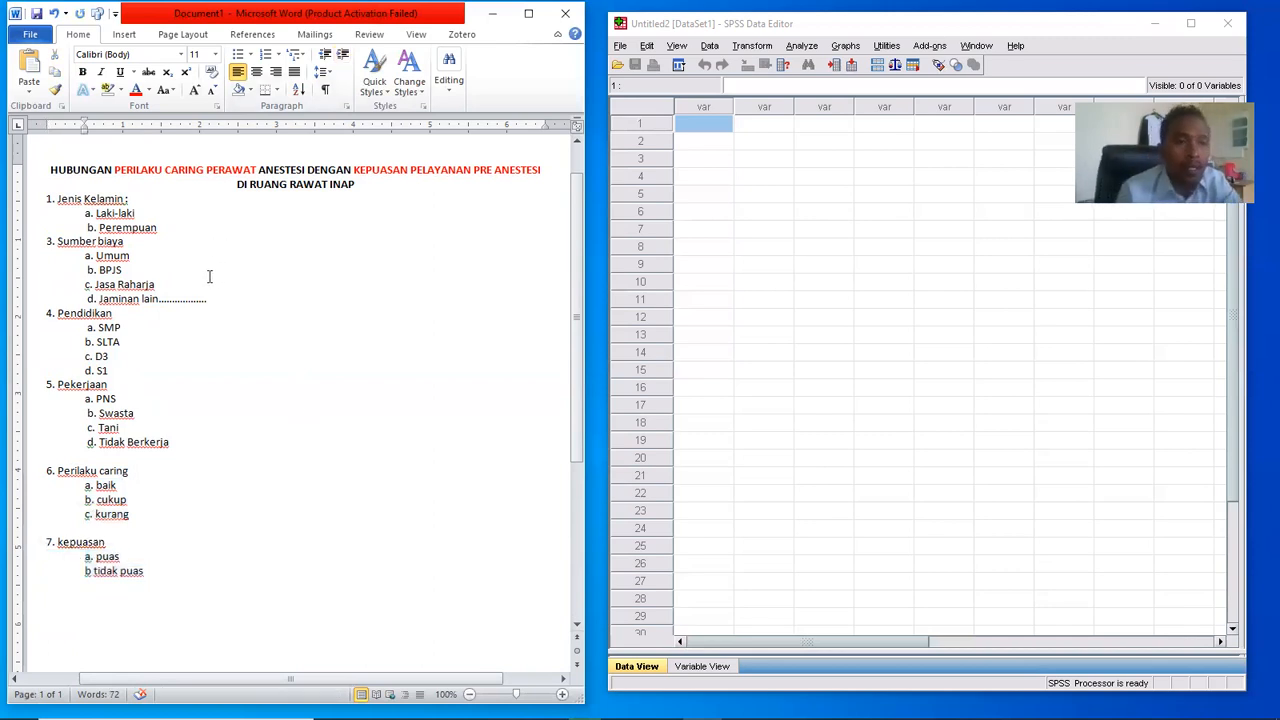
# - Add numeric codes to the Jenis Kelamin options: Laki-laki = 1 and Perempuan =2
pyautogui.click(175, 211)
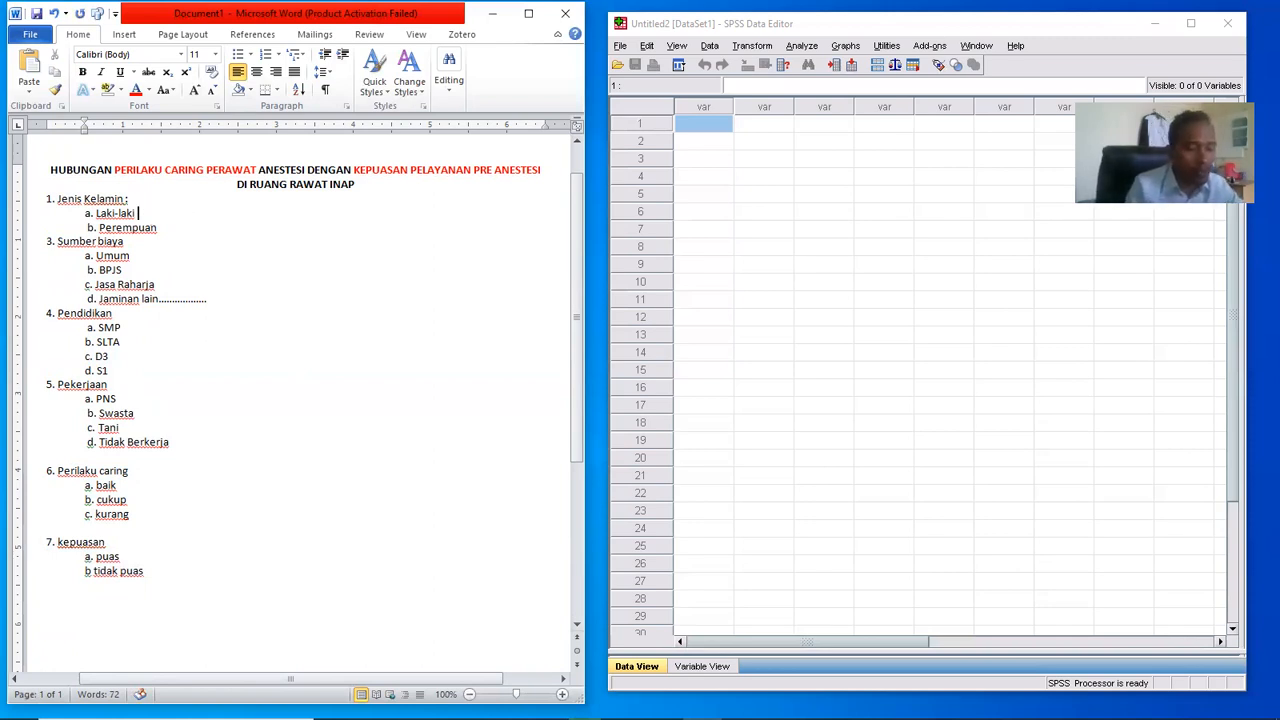
pyautogui.write('=')
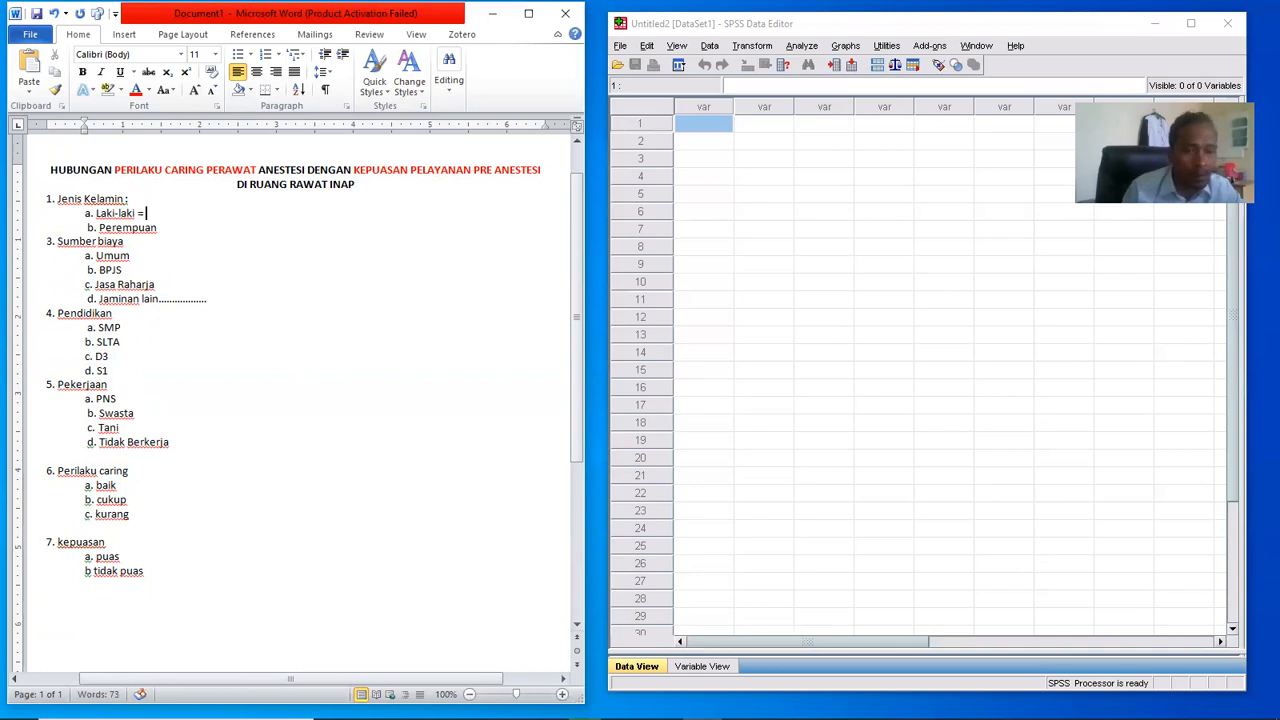
pyautogui.write(' 1')
pyautogui.click(190, 231)
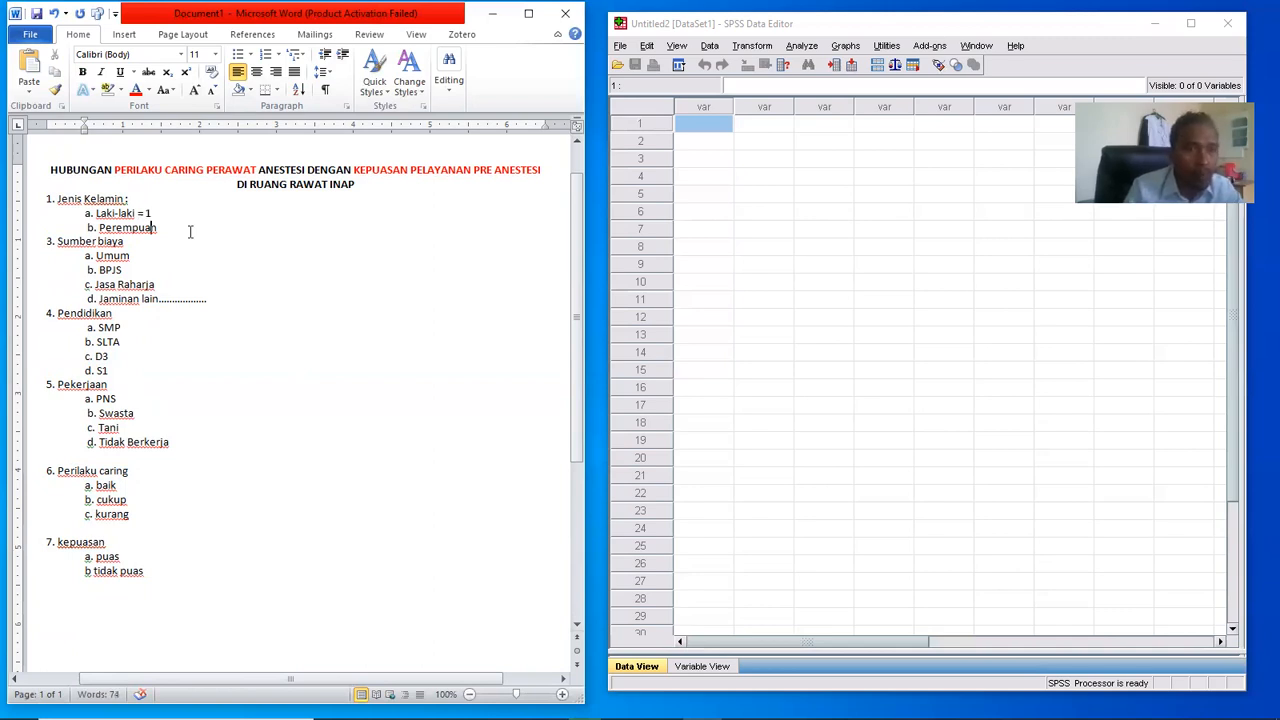
pyautogui.write('=2')
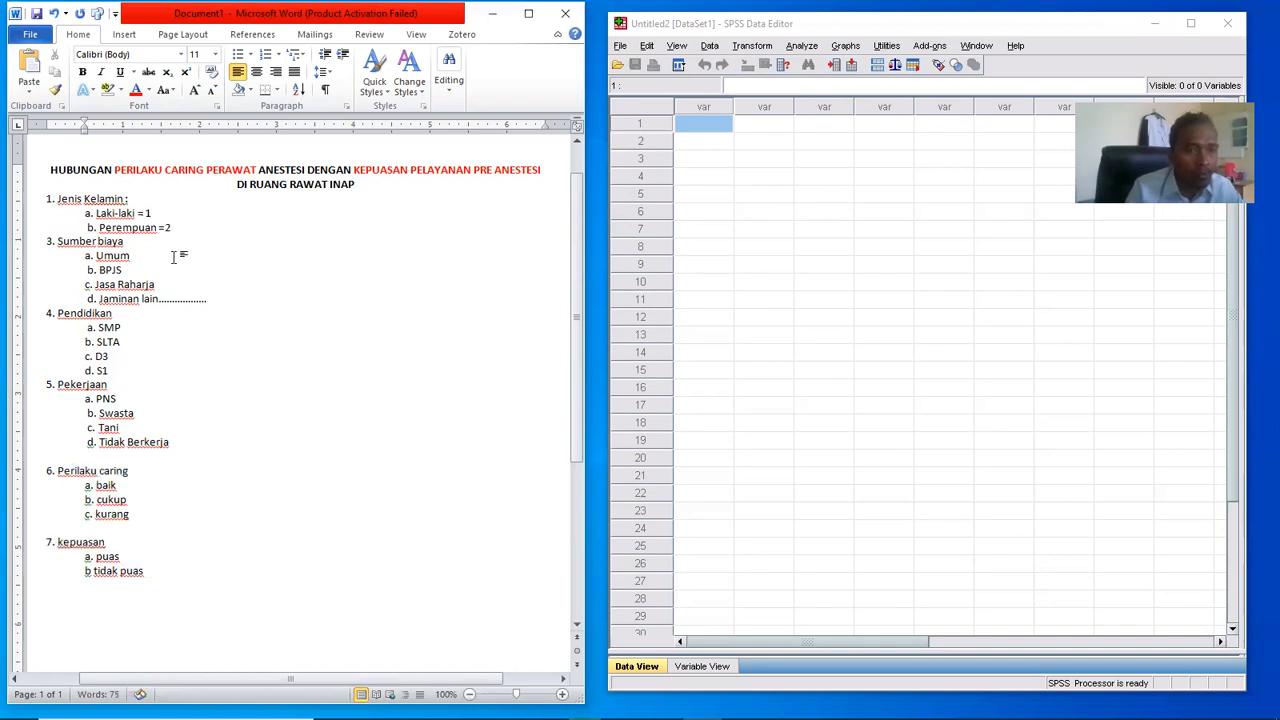
# - Add numeric codes to the Sumber biaya options: Umum =1, BPJS =2, Jasa Raharja =3 and Jaminan lain =4
pyautogui.click(134, 256)
pyautogui.write('=')
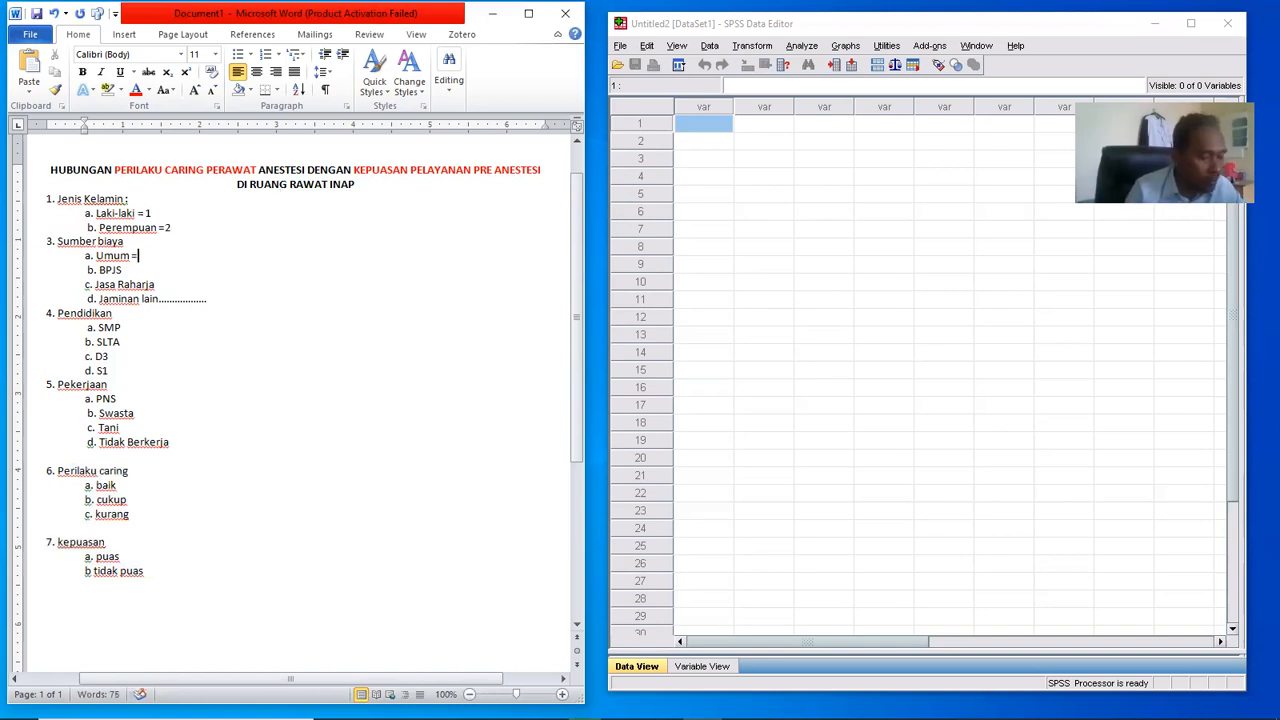
pyautogui.write('1')
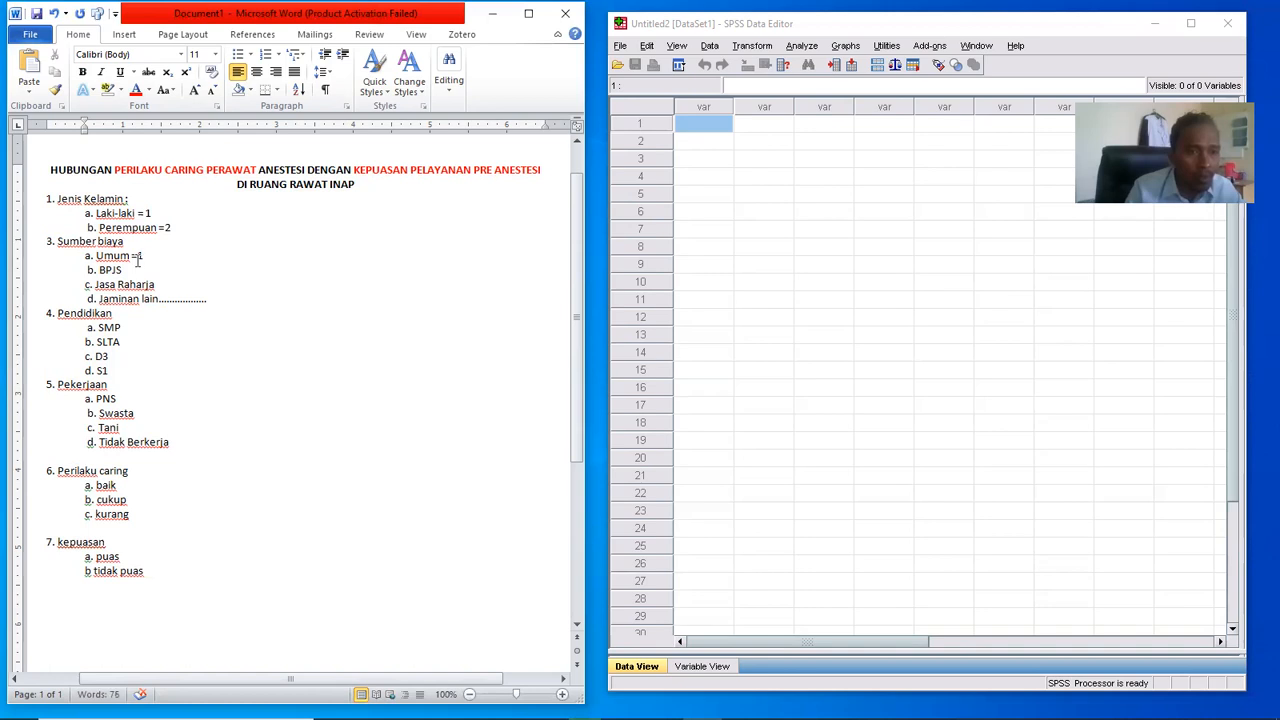
pyautogui.click(204, 264)
pyautogui.write('=')
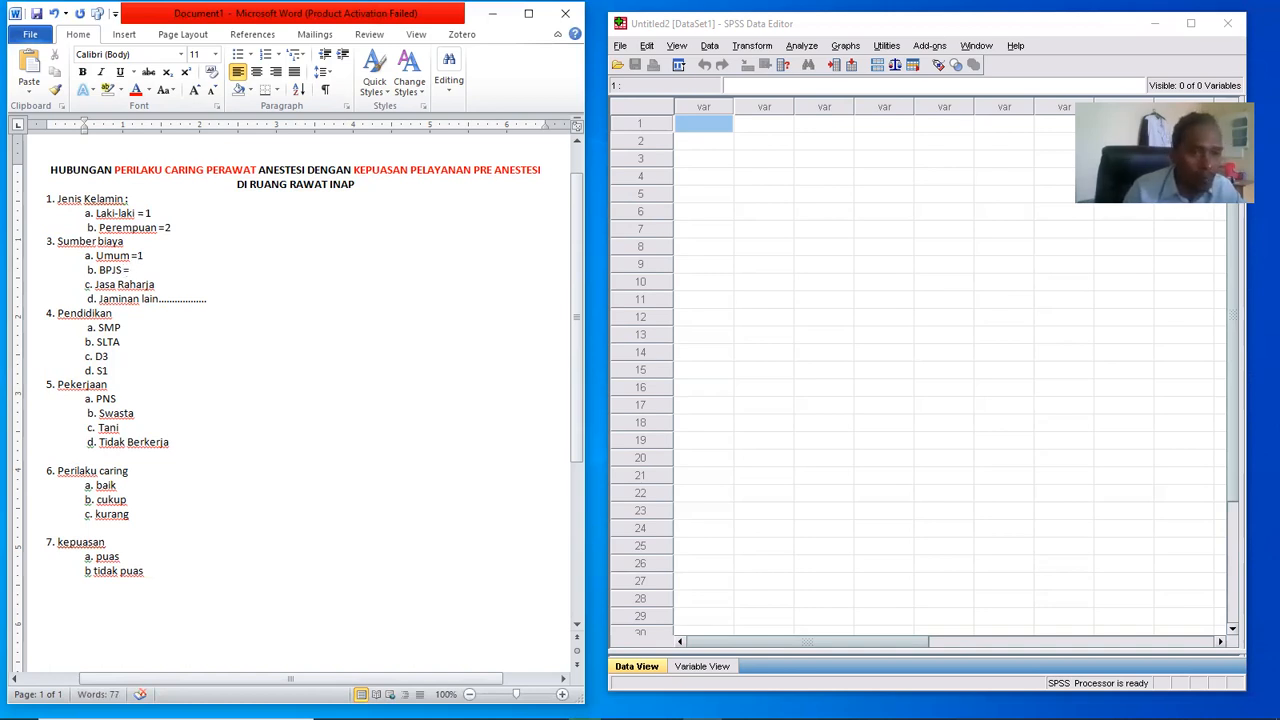
pyautogui.write('2')
pyautogui.moveTo(187, 271); pyautogui.dragTo(164, 284)
pyautogui.click(164, 284)
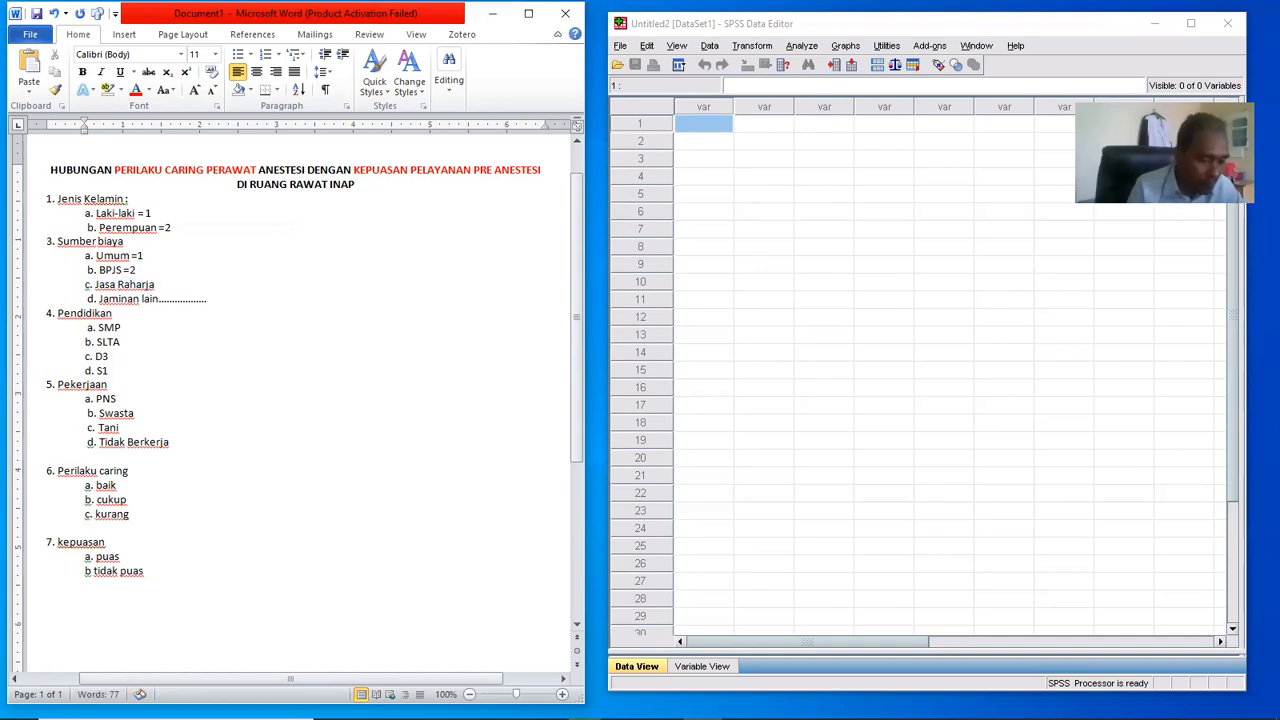
pyautogui.write('=3')
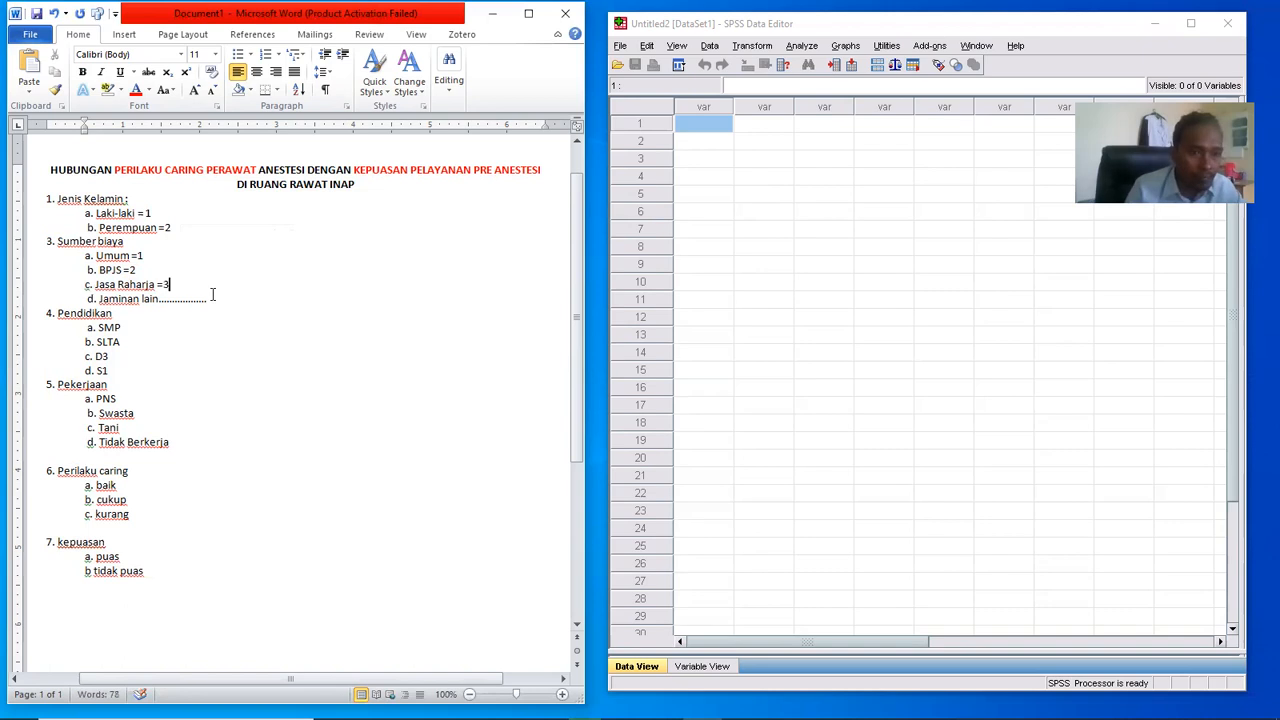
pyautogui.click(217, 299)
pyautogui.write('=')
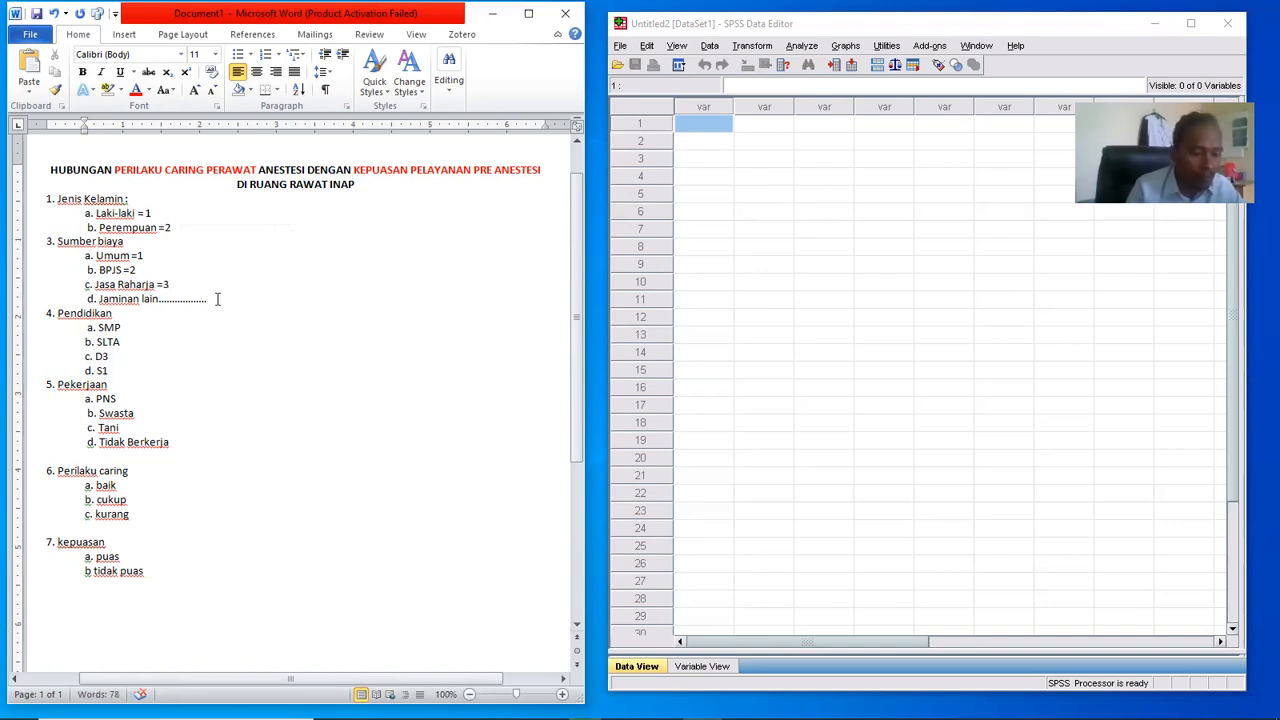
pyautogui.write('4')
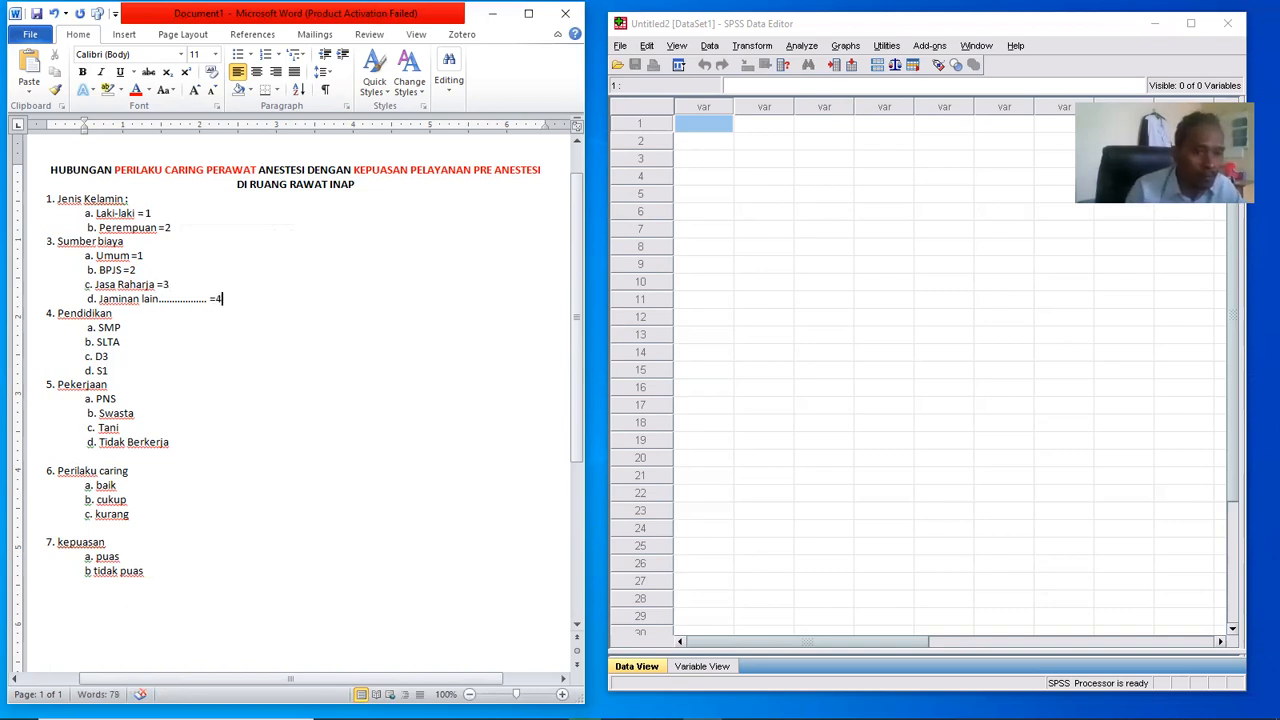
# - Add numeric codes to the Pendidikan options: SMP =1, SLTA =2, D3 =3 and S1 =4
pyautogui.click(122, 328)
pyautogui.write('=1')
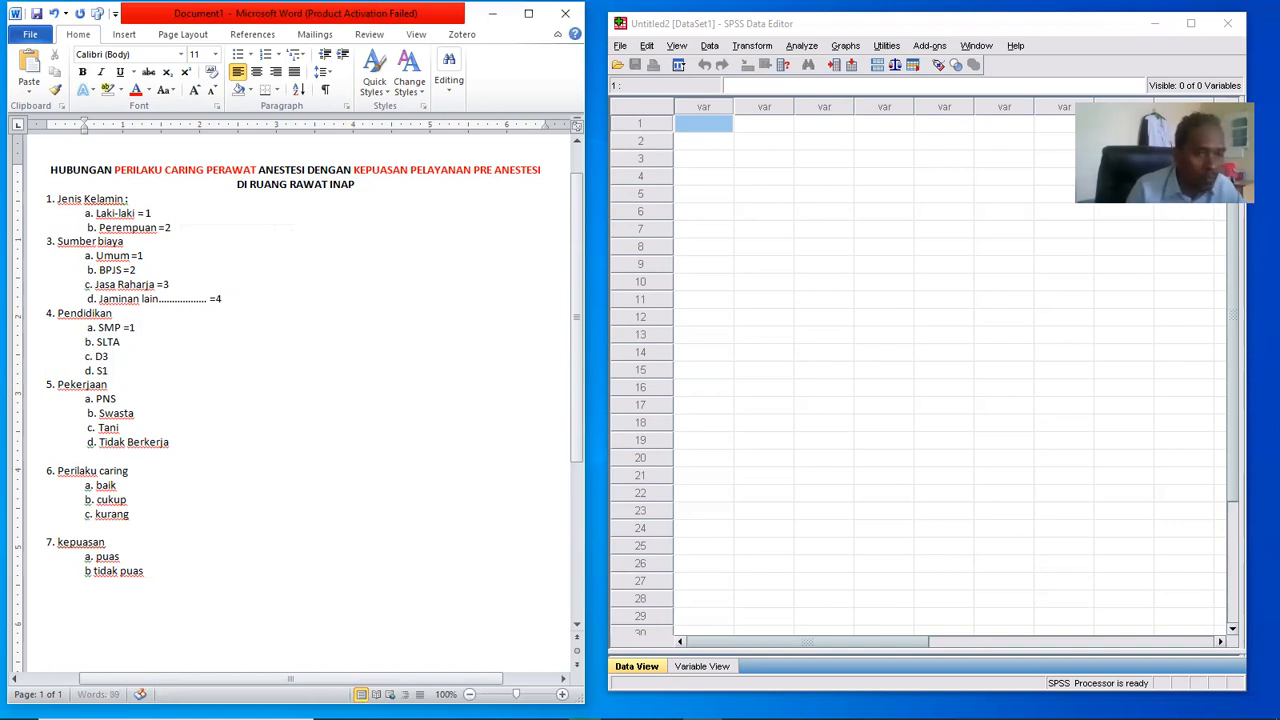
pyautogui.click(133, 342)
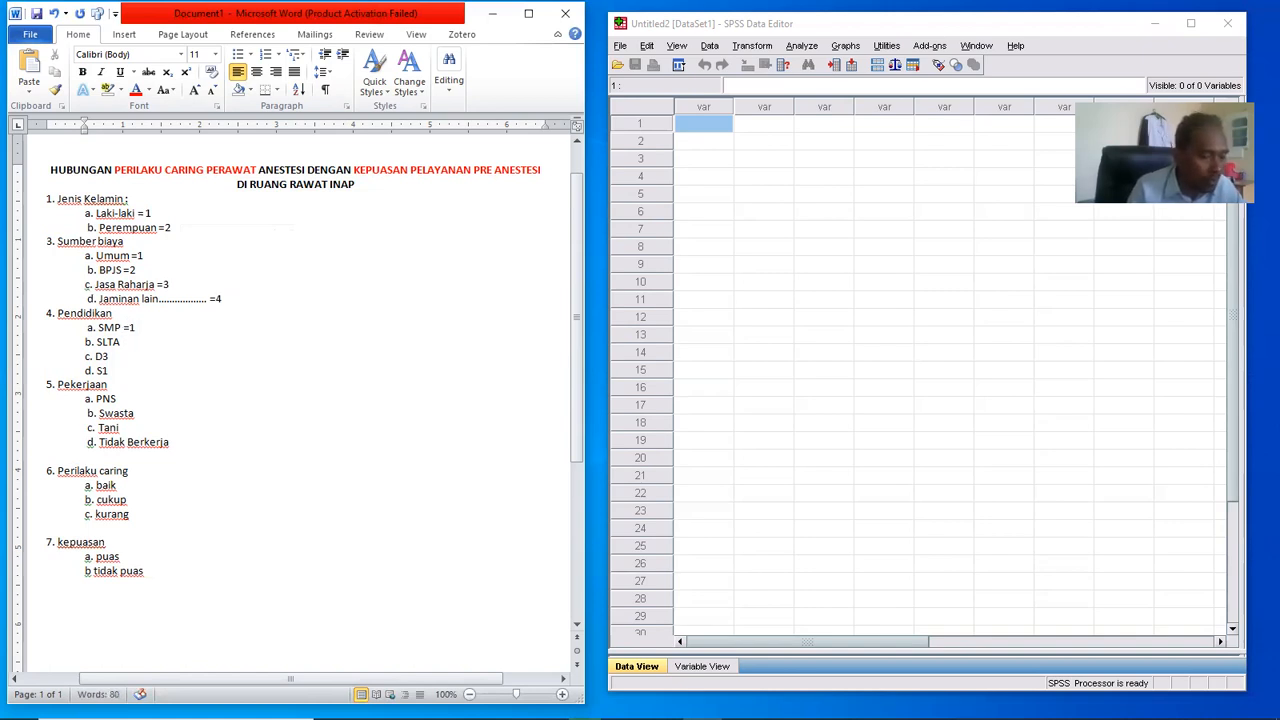
pyautogui.write('=2')
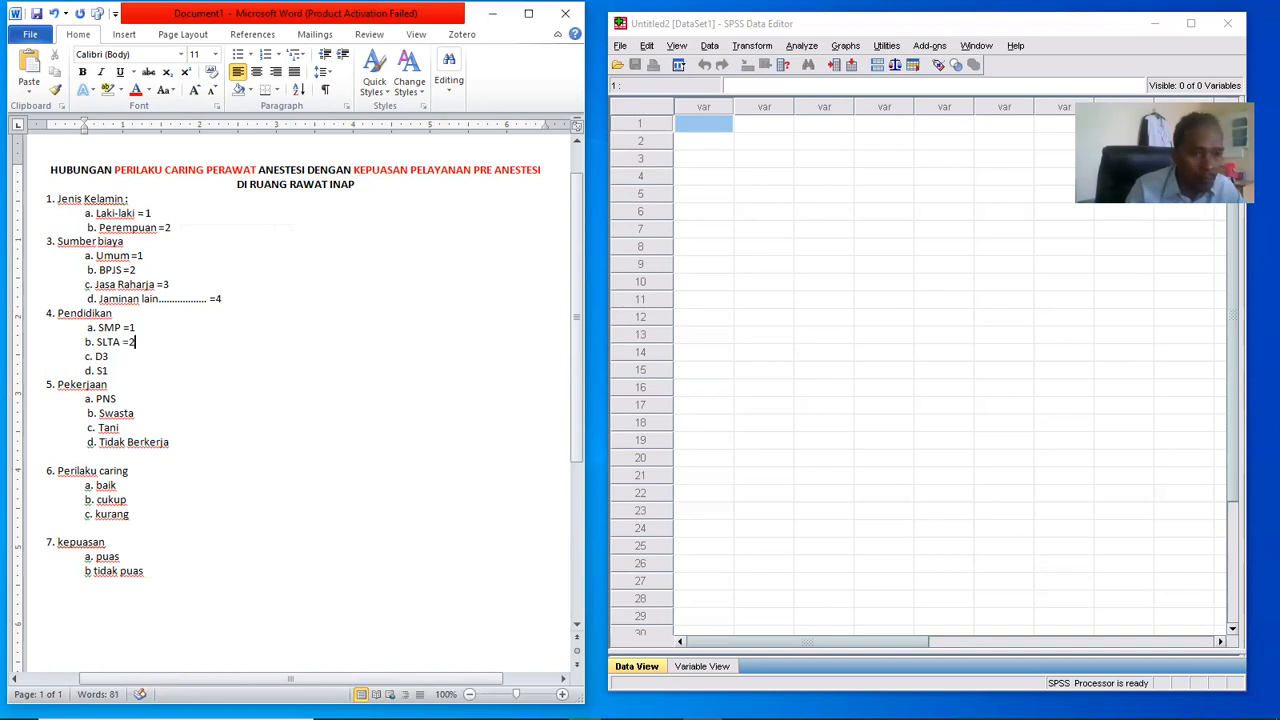
pyautogui.click(130, 352)
pyautogui.write('=3')
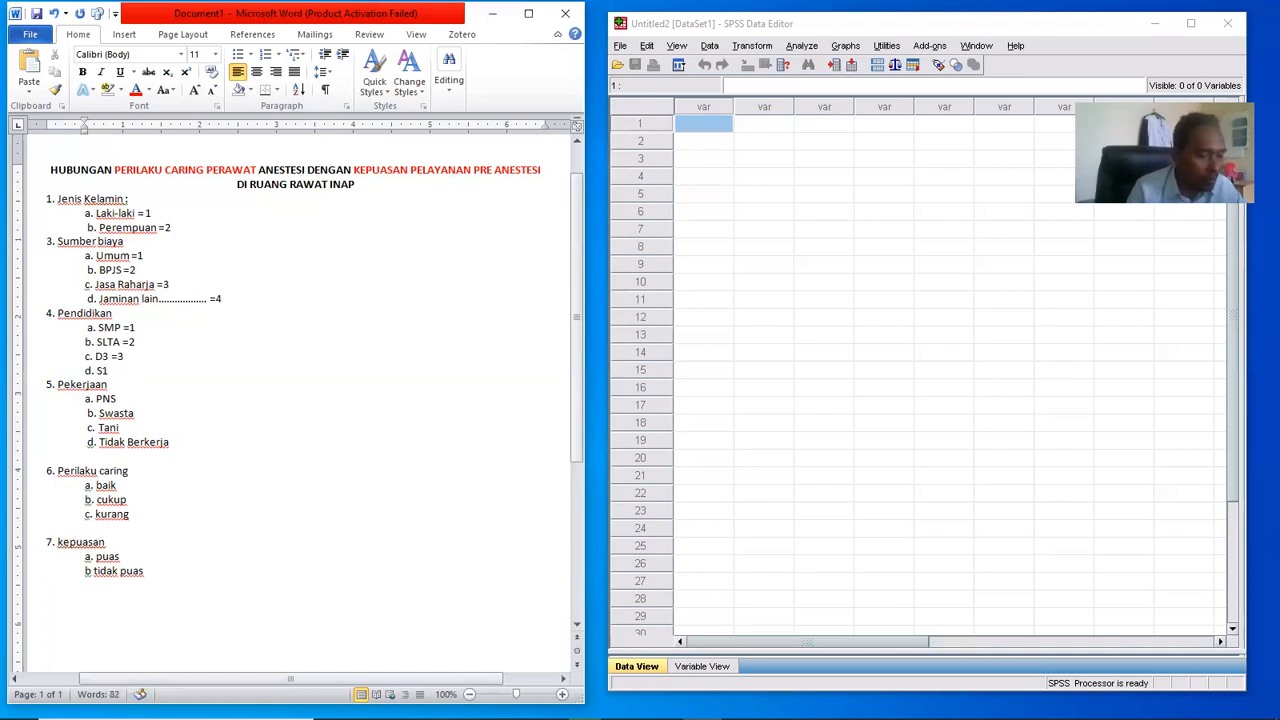
pyautogui.write('=4')
# - Add numeric codes to the Pekerjaan options: PNS =1, Swasta=2, Tani=3 and Tidak Berkerja=4
pyautogui.click(126, 398)
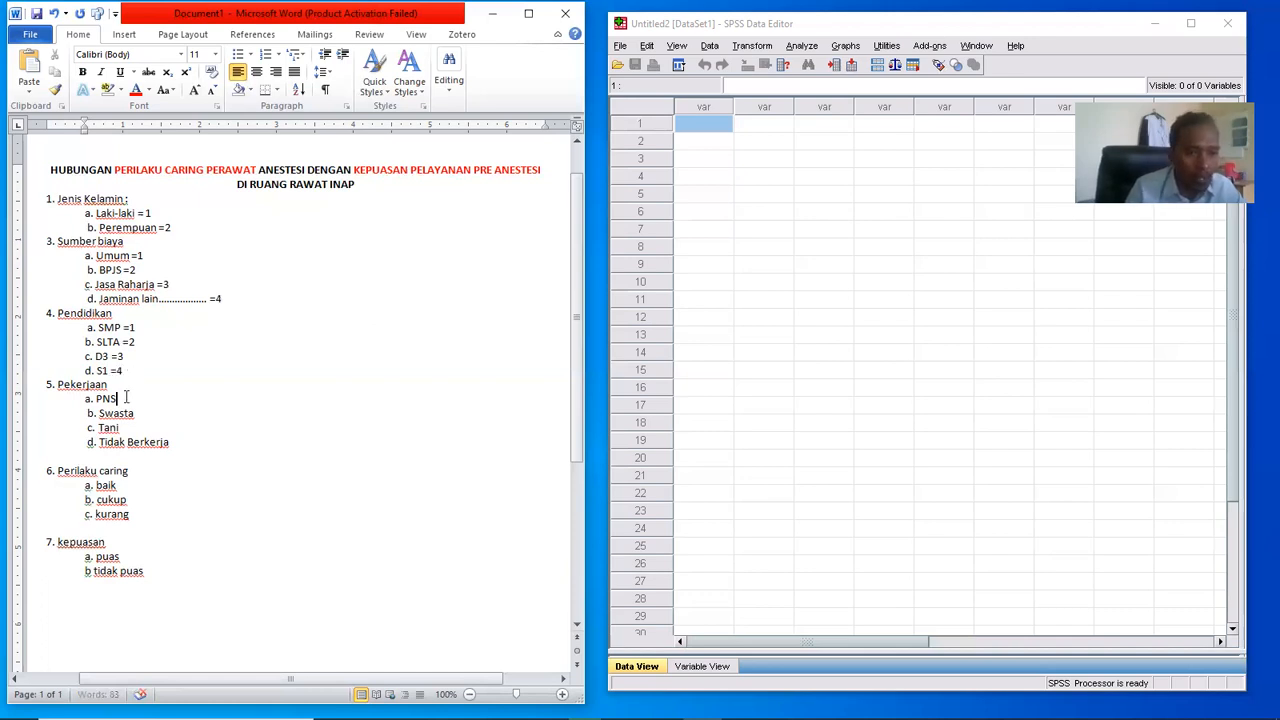
pyautogui.write('=1')
pyautogui.click(143, 413)
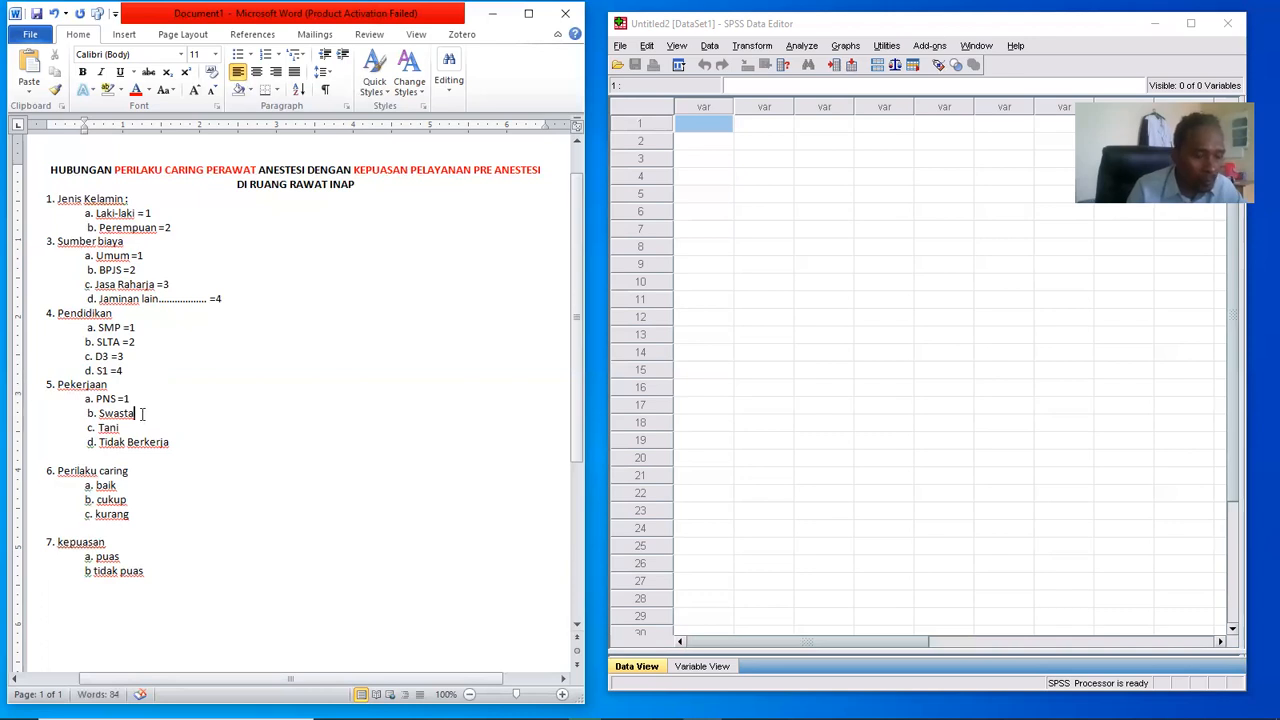
pyautogui.write('=2')
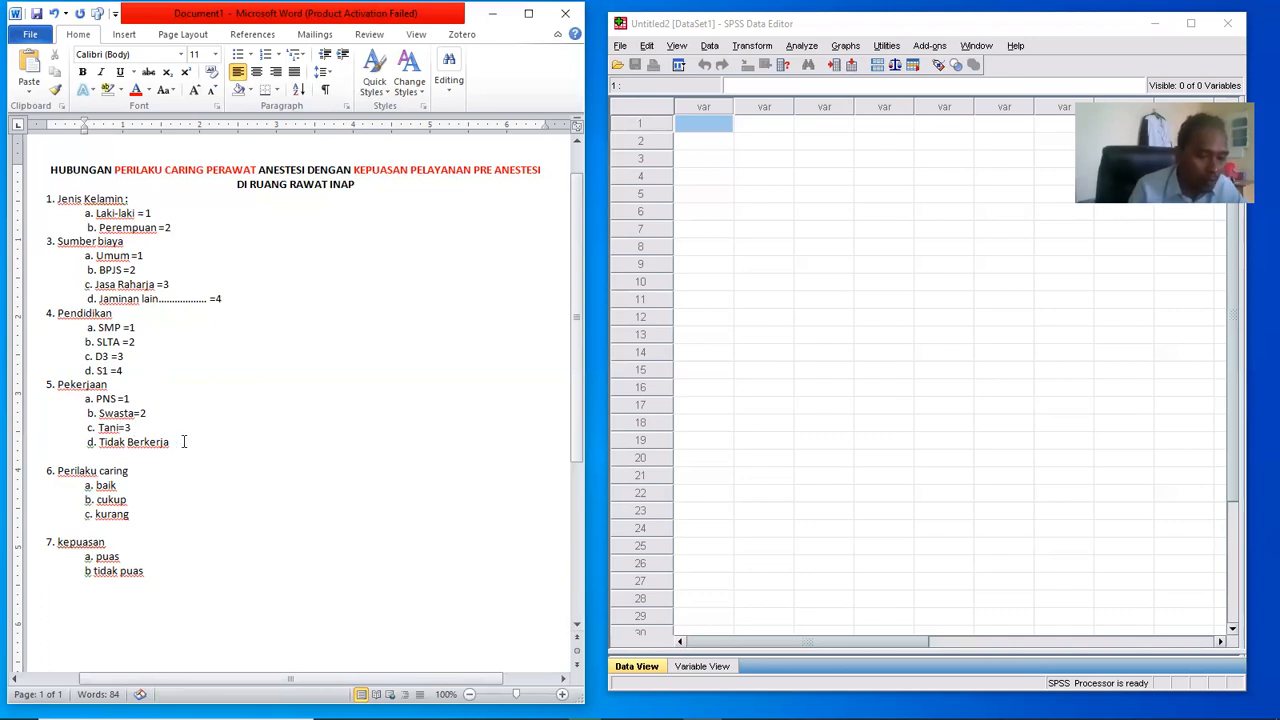
pyautogui.write('=')
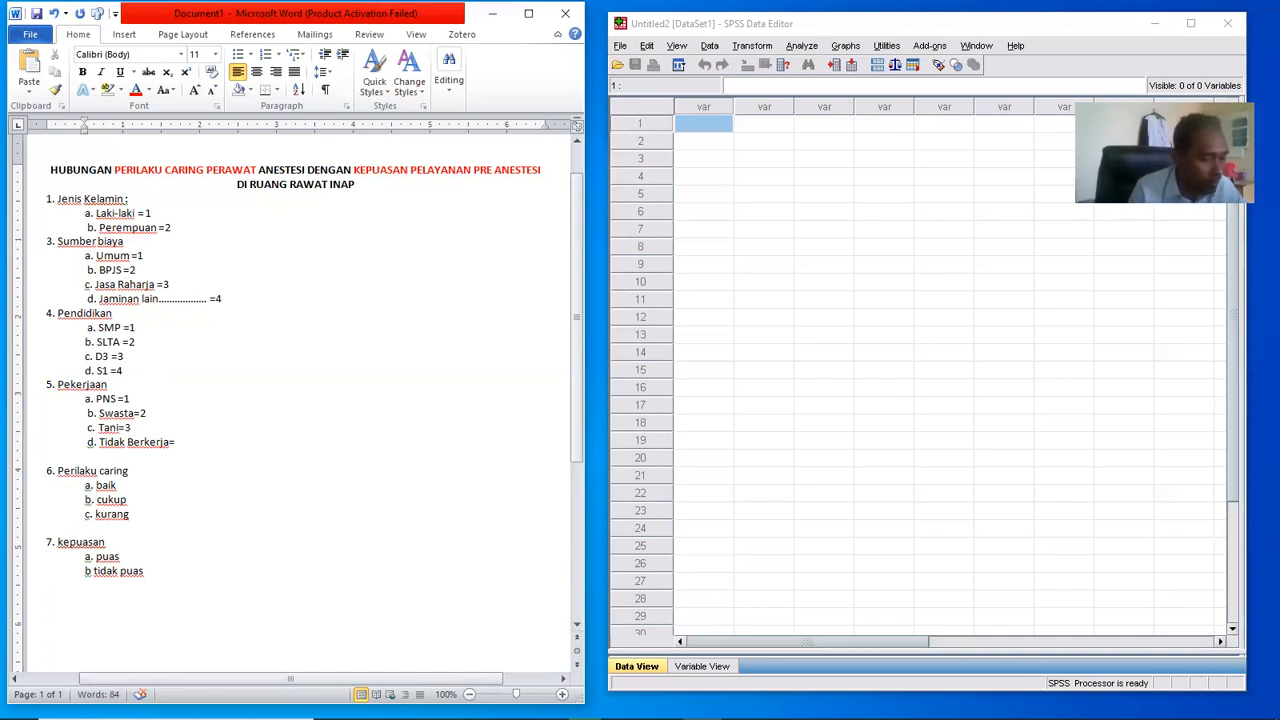
pyautogui.write('4')
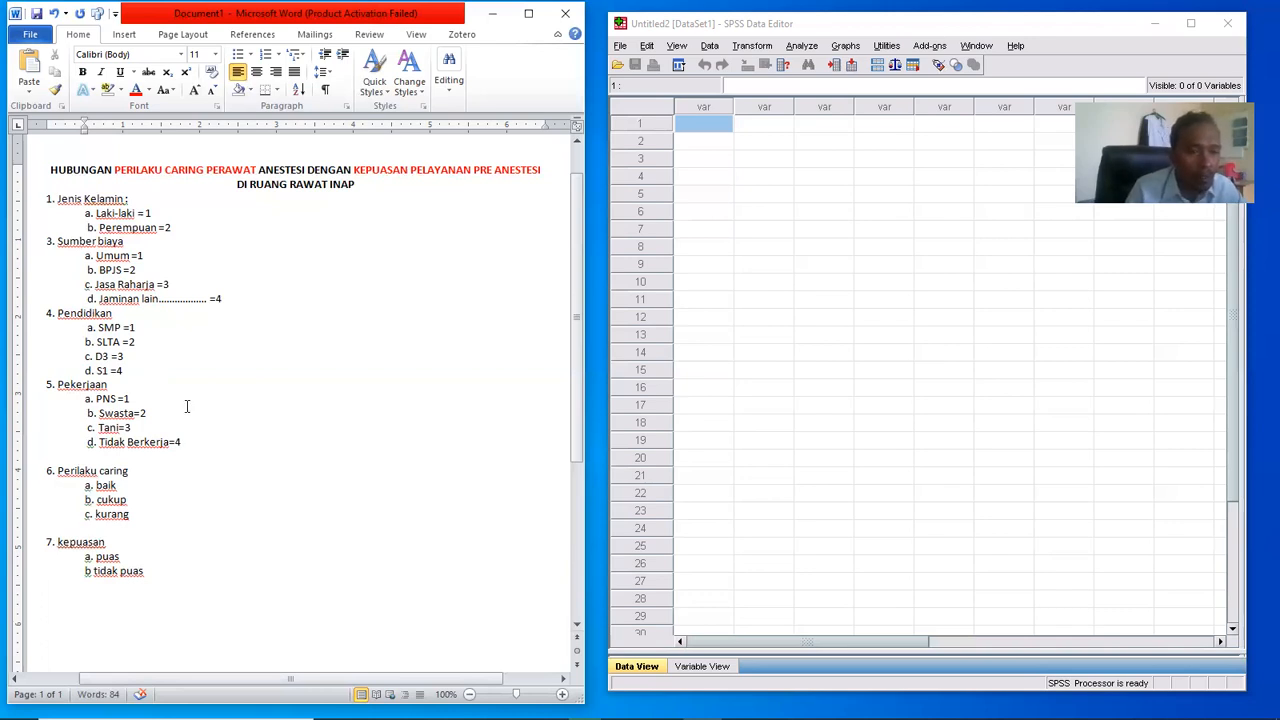
# - Add the code = 3 after the option baik under Perilaku caring
pyautogui.click(131, 486)
pyautogui.press('Down')
pyautogui.write('=')
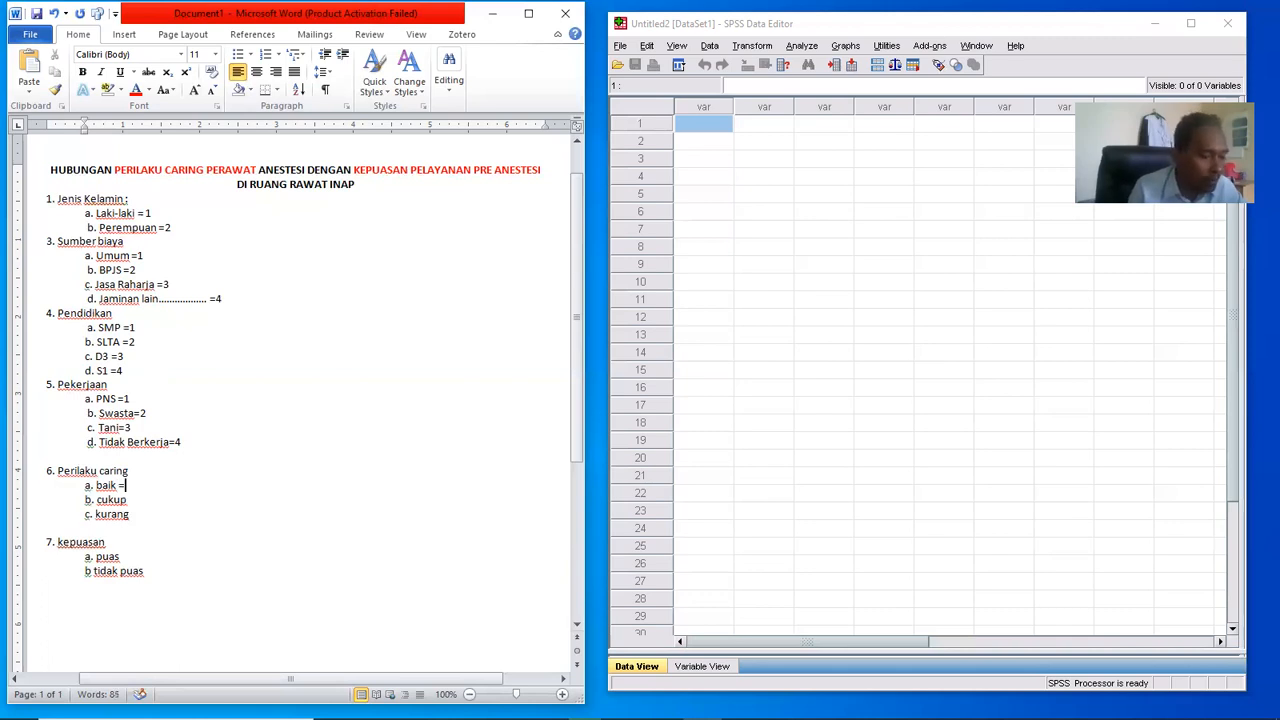
pyautogui.write(' 1')
pyautogui.write('3')
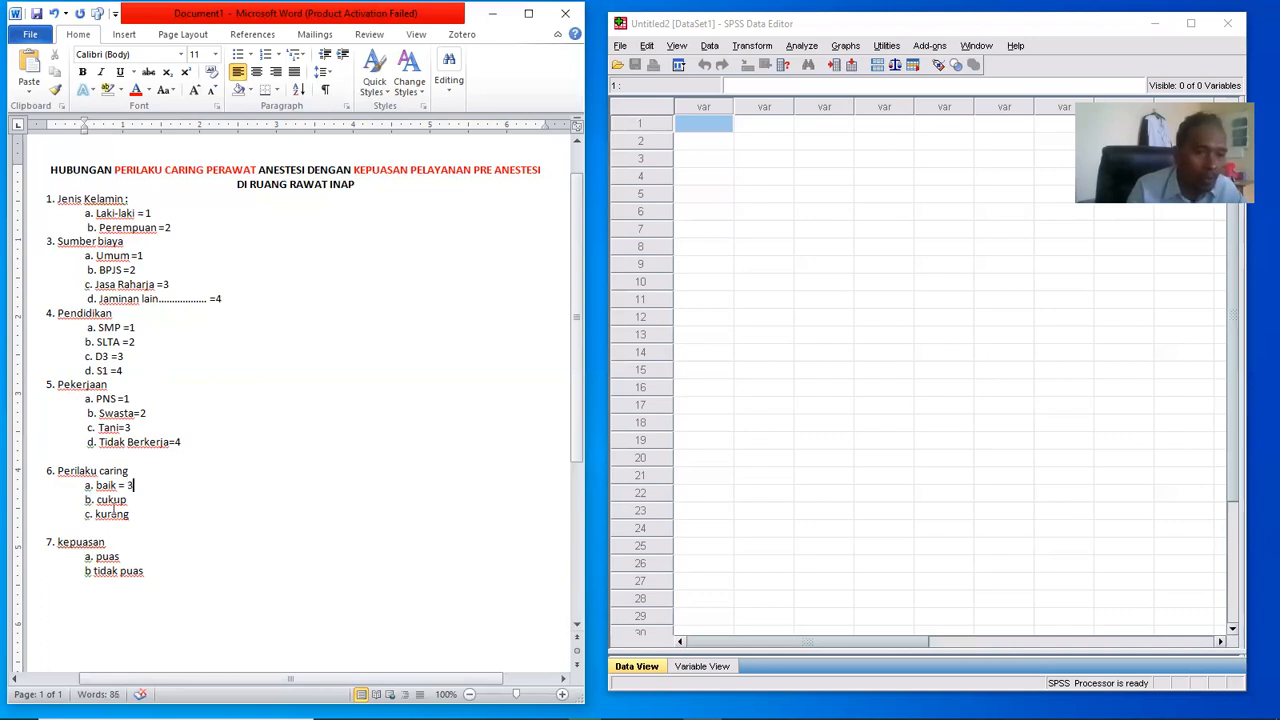
# - Reorder the Pekerjaan options so that Tidak Berkerja becomes option a and PNS becomes option d
pyautogui.tripleClick(160, 441)
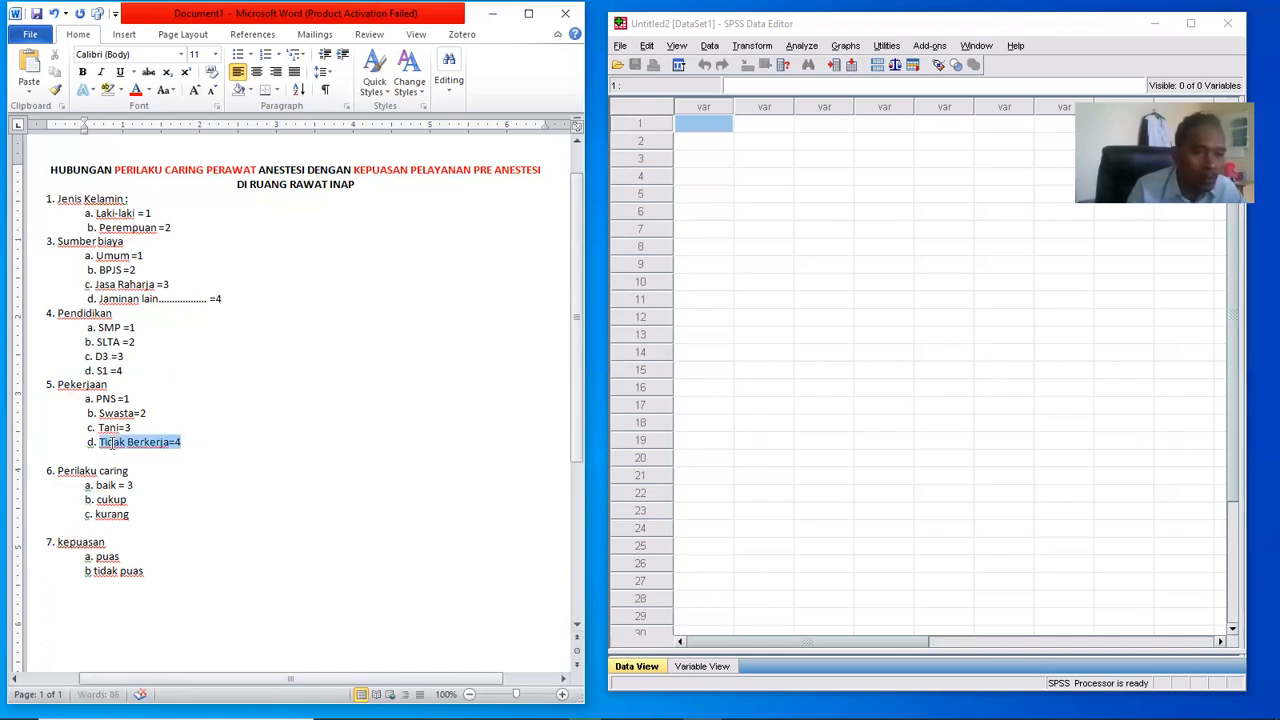
pyautogui.moveTo(103, 441); pyautogui.dragTo(96, 400)
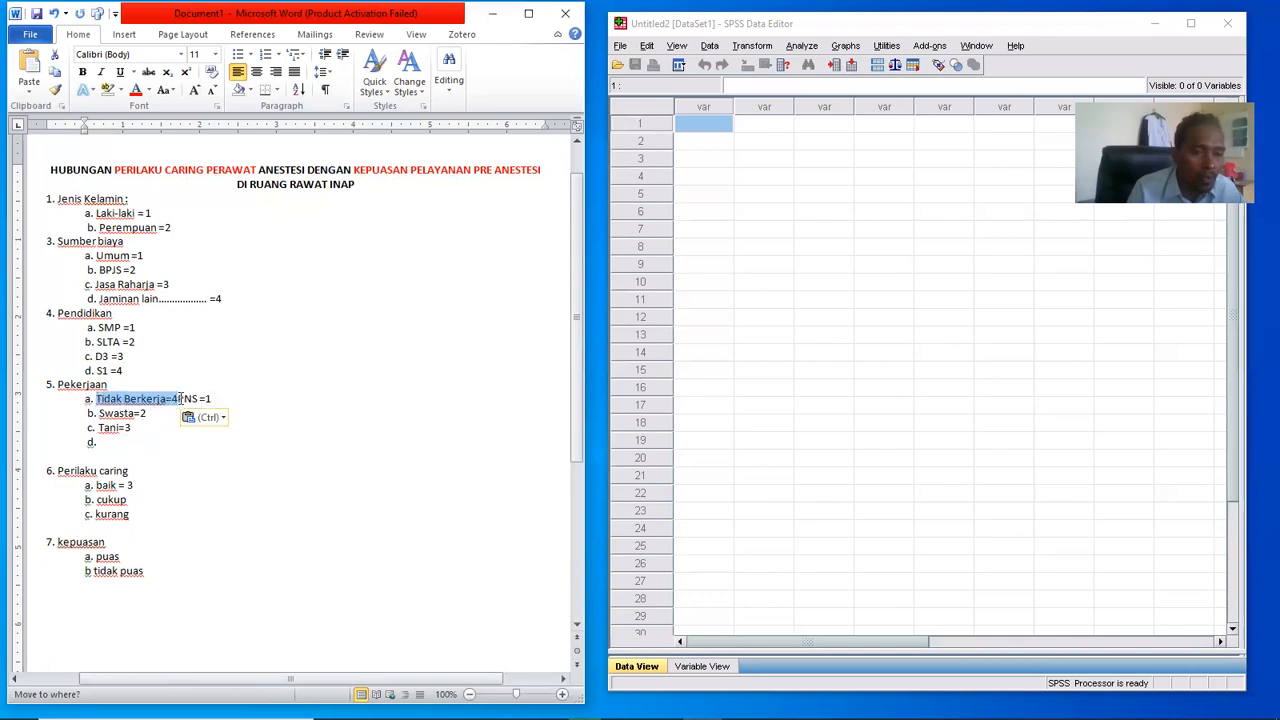
pyautogui.click(193, 473)
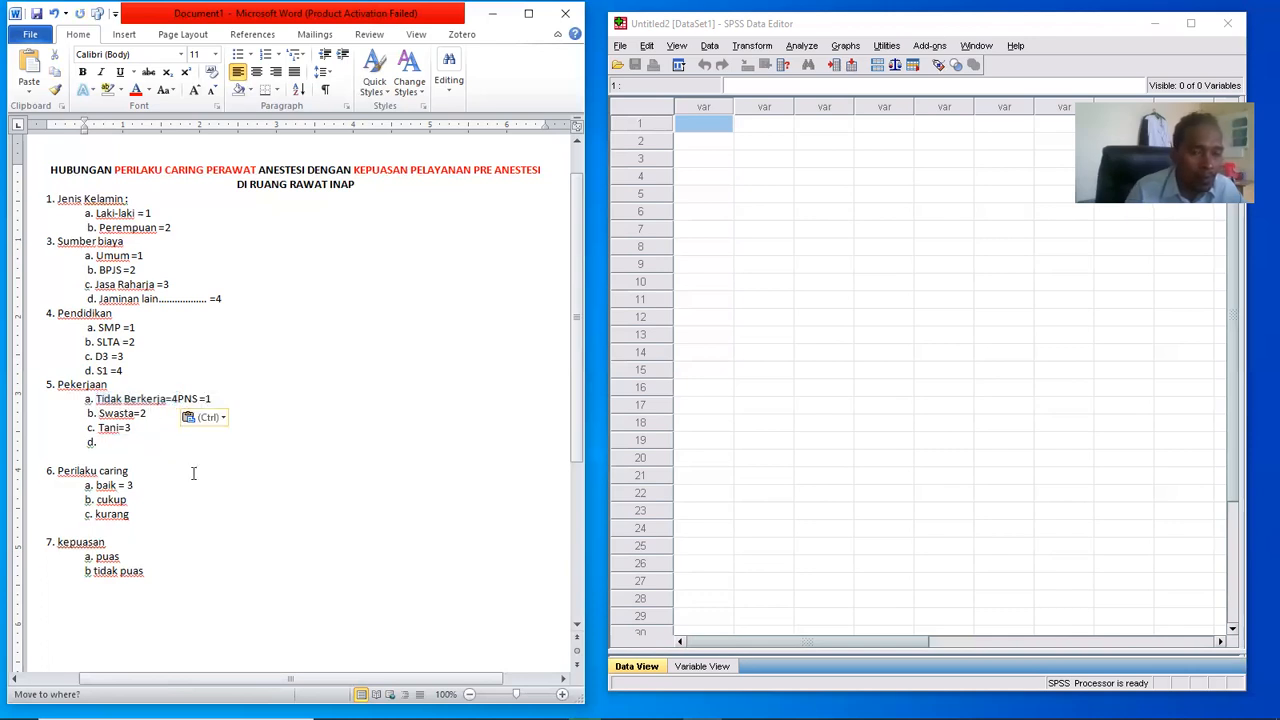
pyautogui.press('Return')
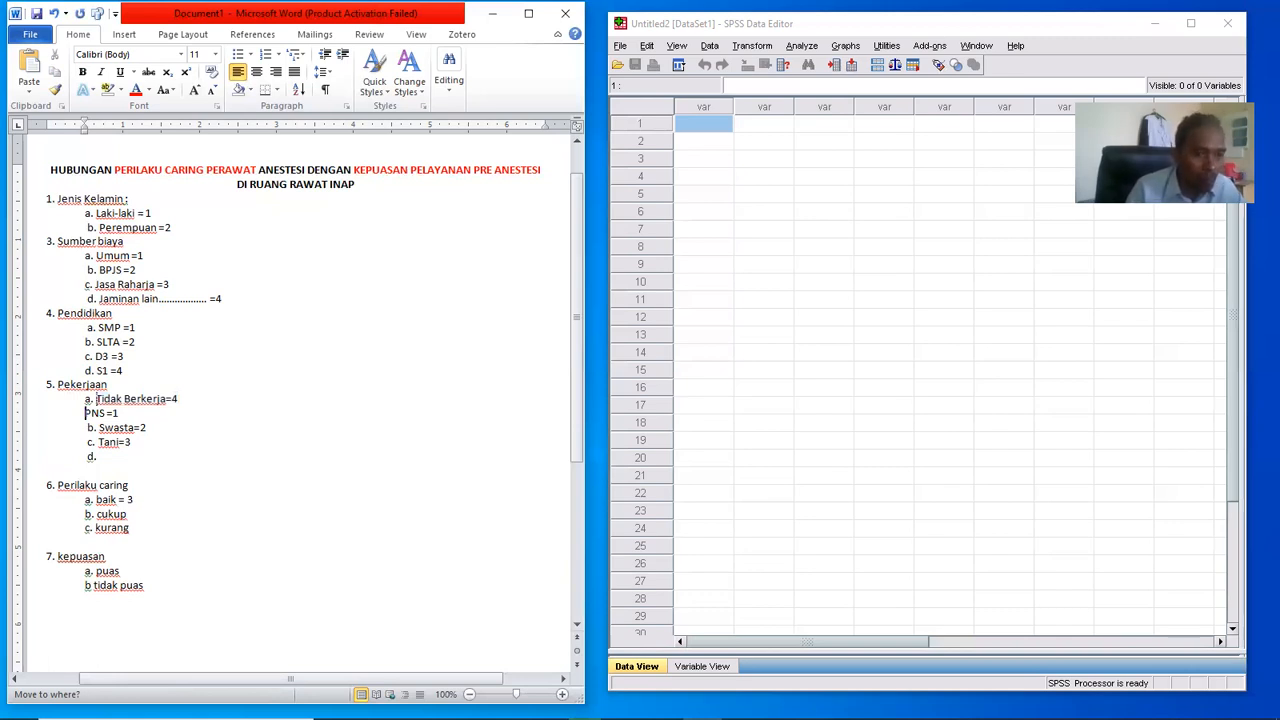
pyautogui.moveTo(138, 413); pyautogui.dragTo(111, 457)
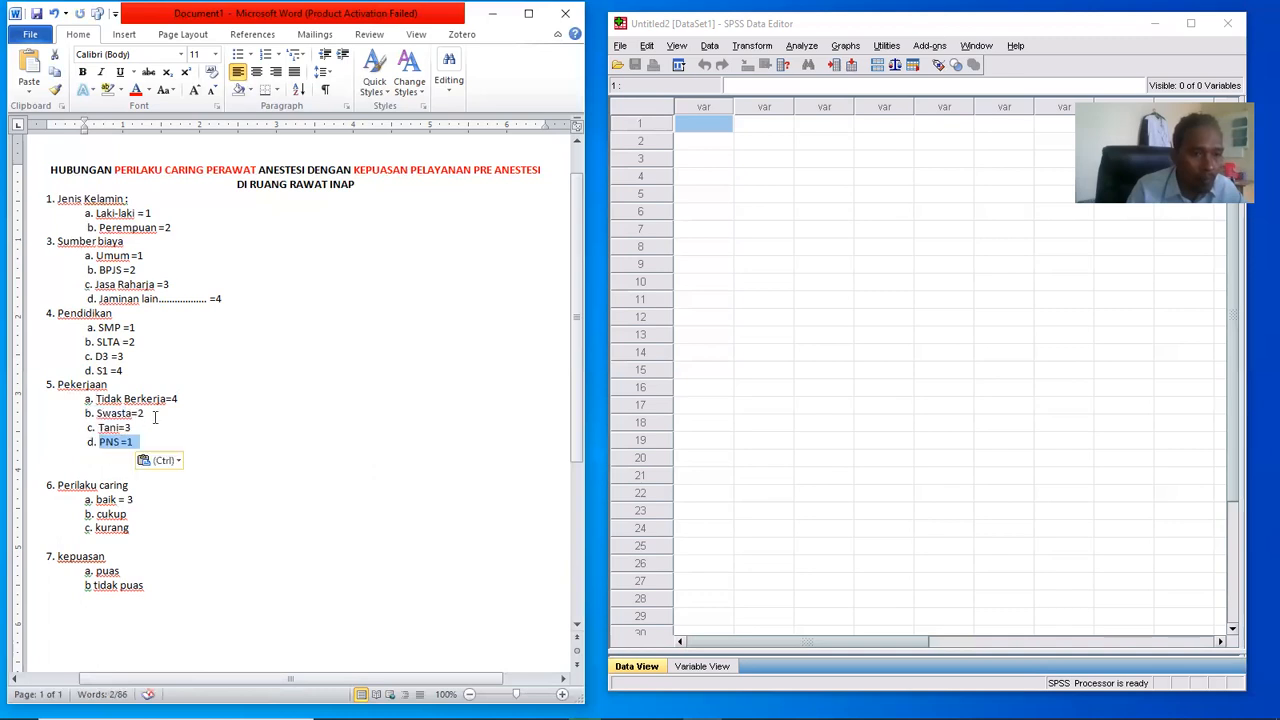
# - Change the Pekerjaan codes of Tidak Berkerja to 1 and PNS to 4
pyautogui.click(181, 399)
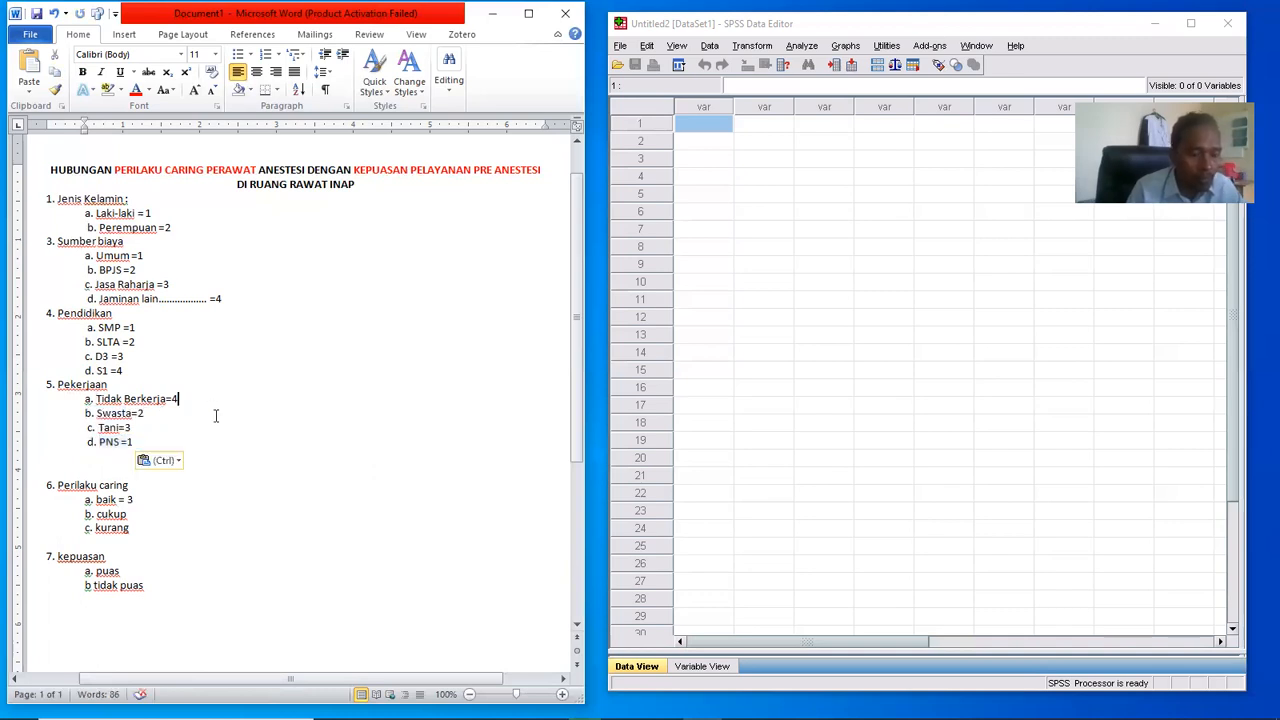
pyautogui.press('BackSpace')
pyautogui.write('1')
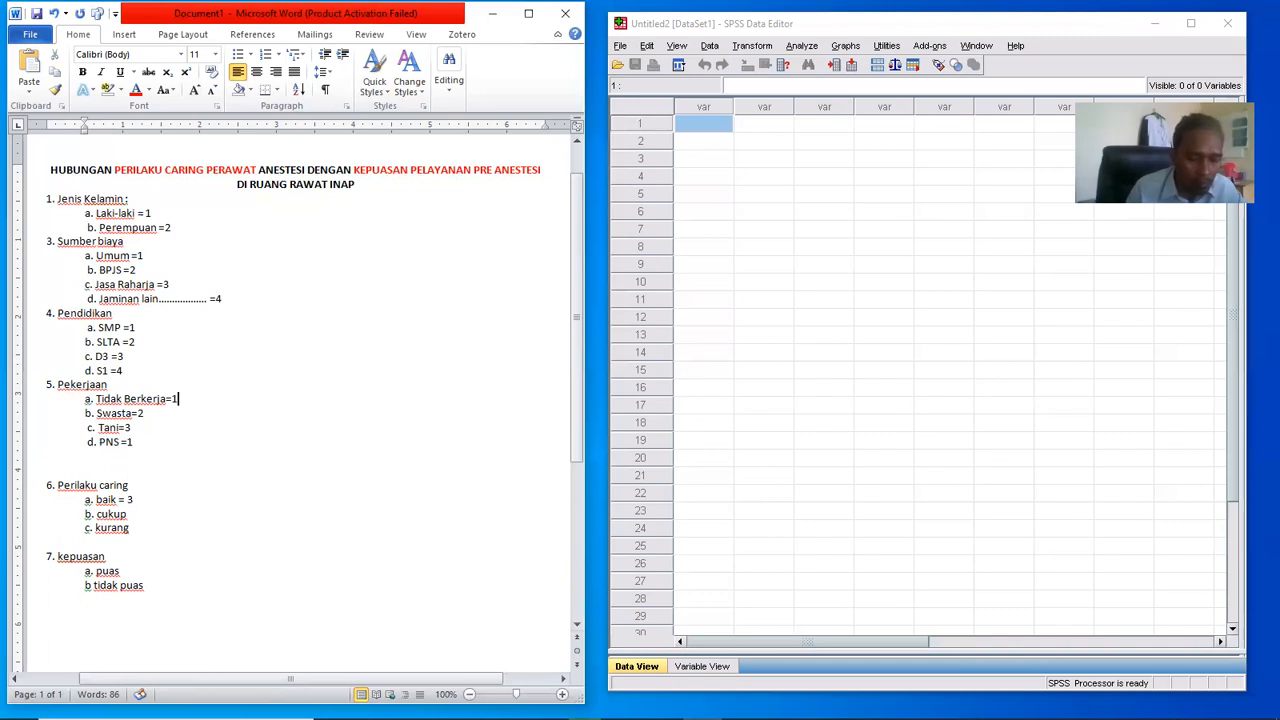
pyautogui.click(213, 415)
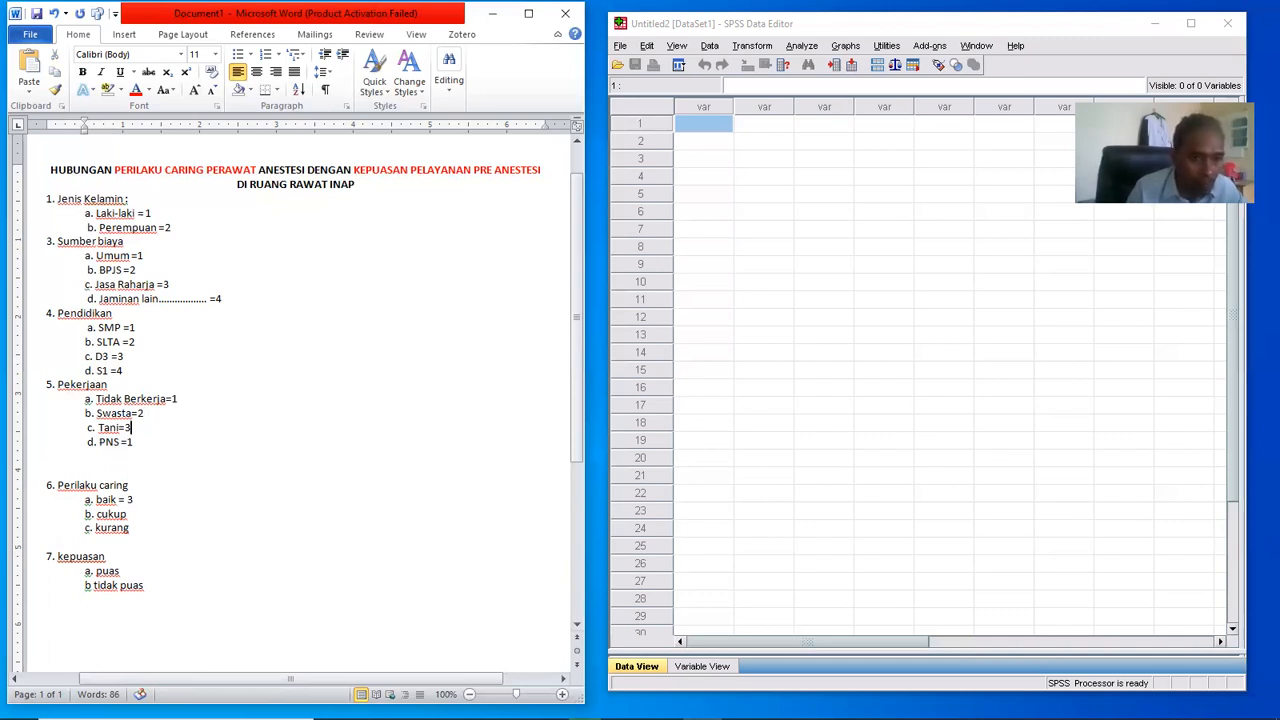
pyautogui.press('BackSpace')
pyautogui.write('4')
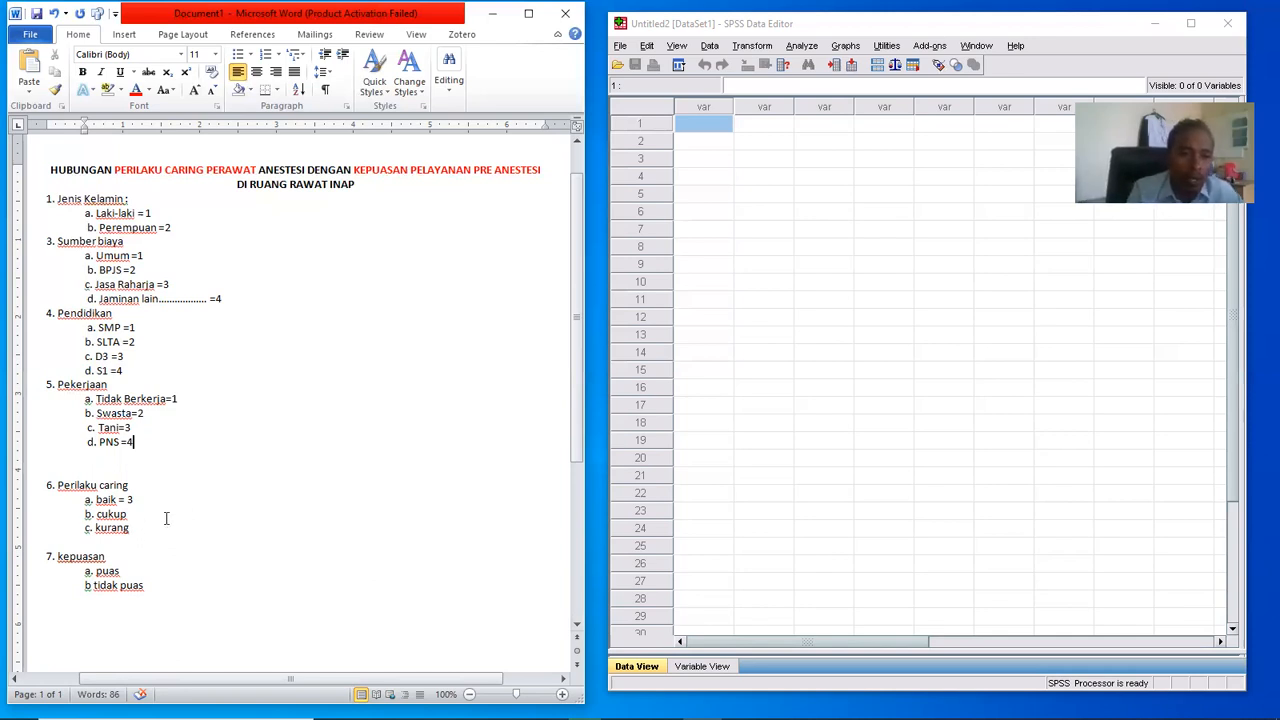
# - Add the codes = 2 after cukup and =1 after kurang under Perilaku caring
pyautogui.click(139, 513)
pyautogui.write('=')
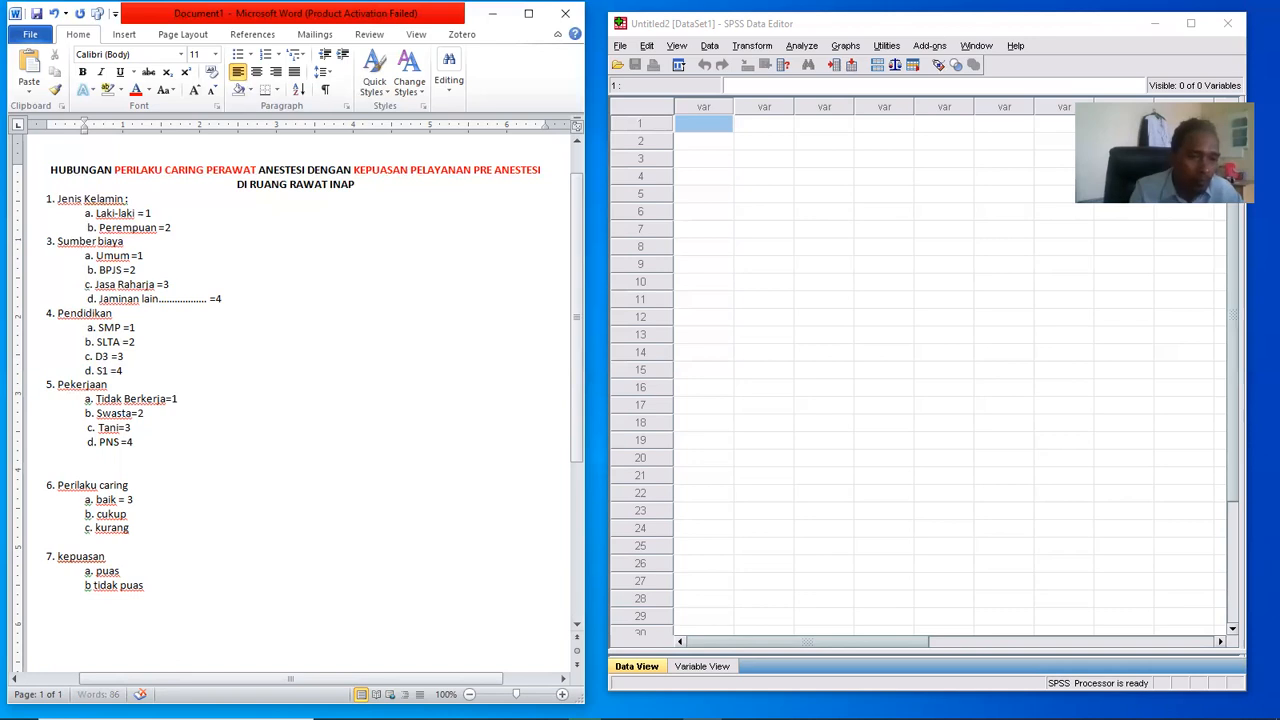
pyautogui.write(' 2')
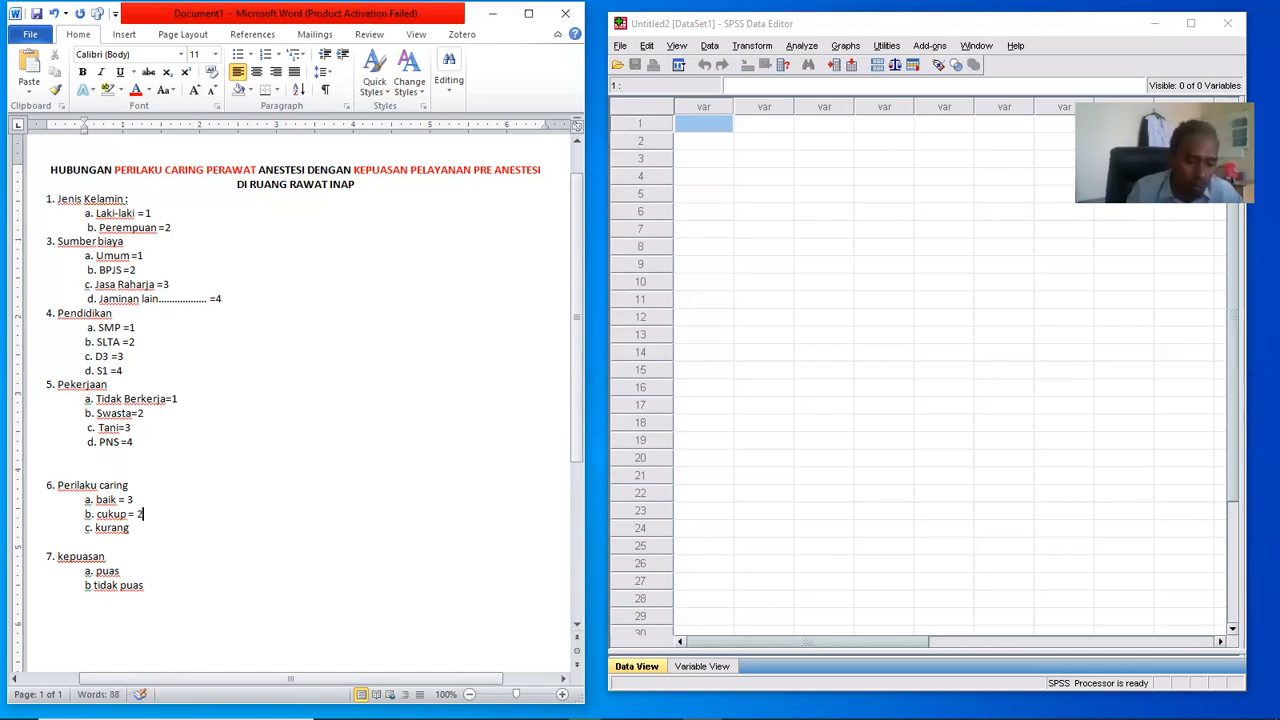
pyautogui.press('Down')
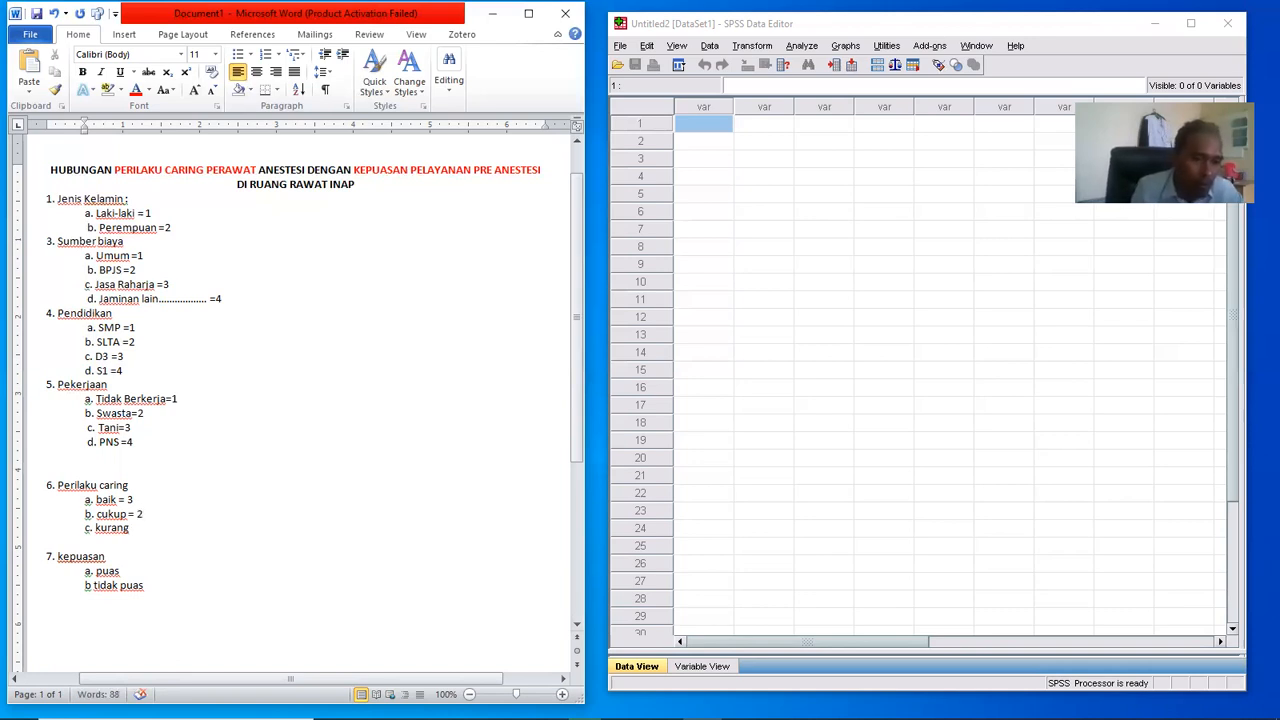
pyautogui.write('=1')
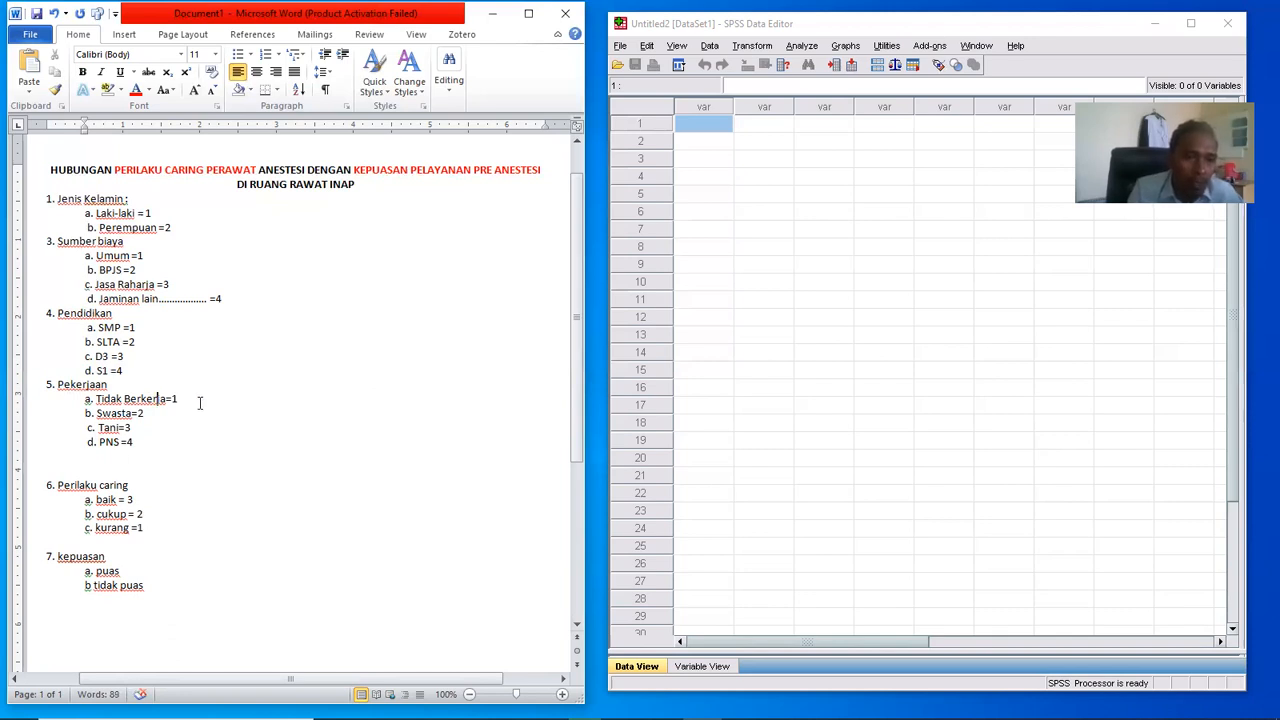
# - Add the codes =2 after puas and =1 after tidak puas under kepuasan
pyautogui.scroll(1, 260, 439)
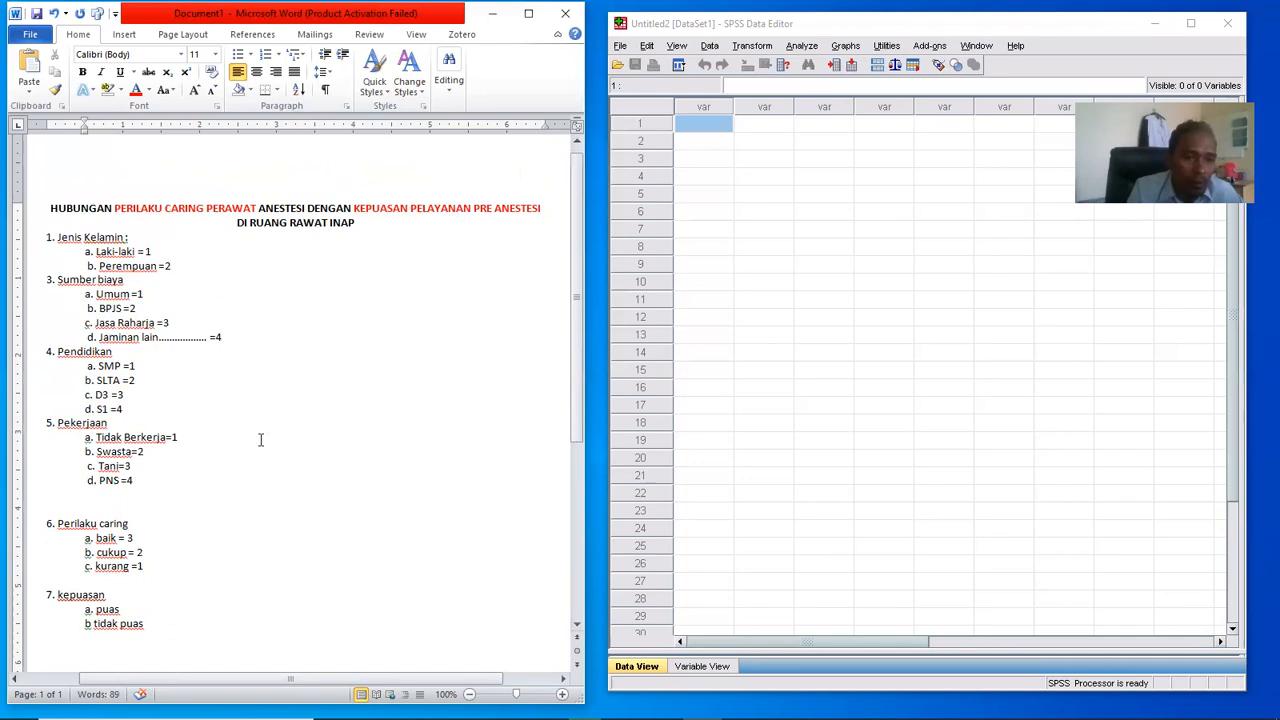
pyautogui.scroll(-3, 260, 439)
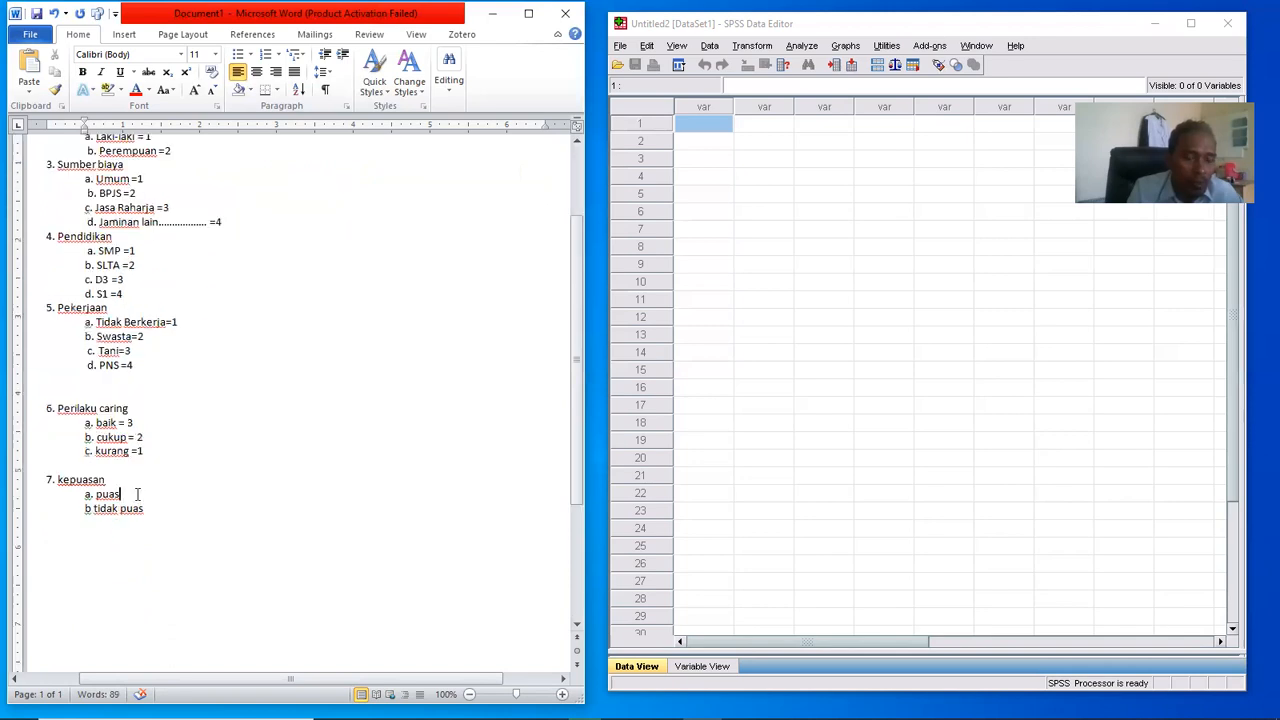
pyautogui.write('=')
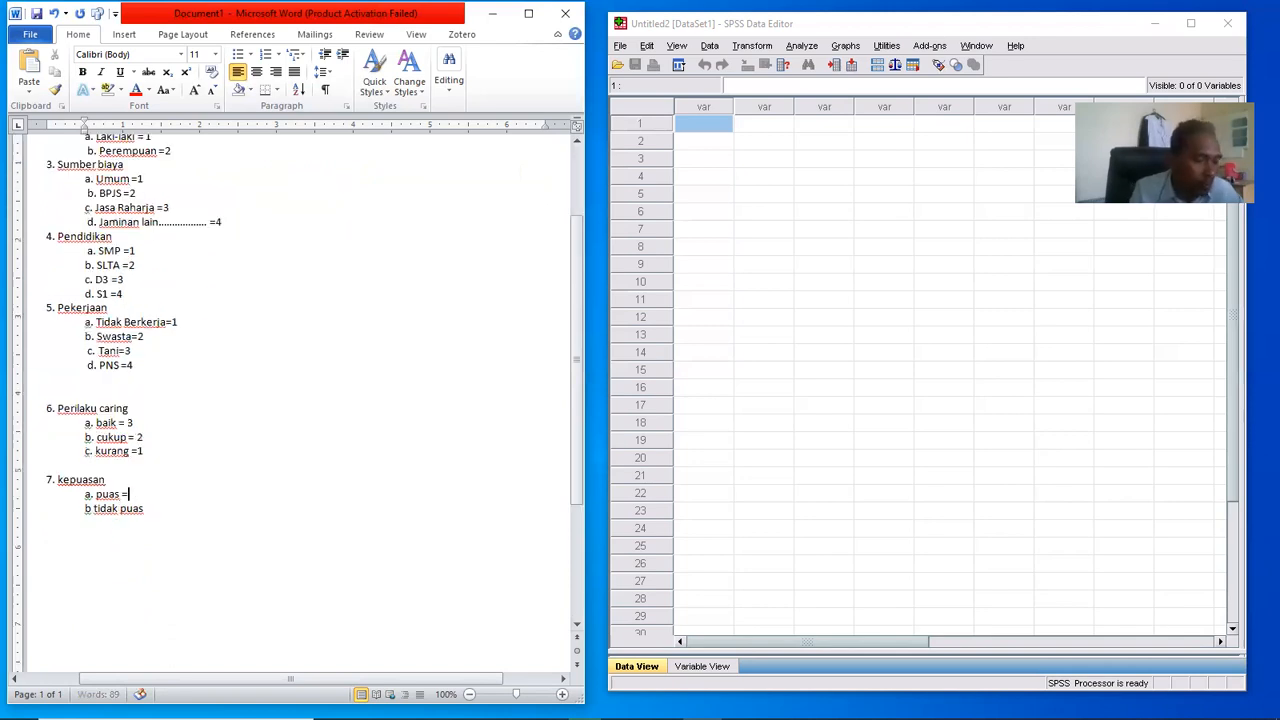
pyautogui.write('2')
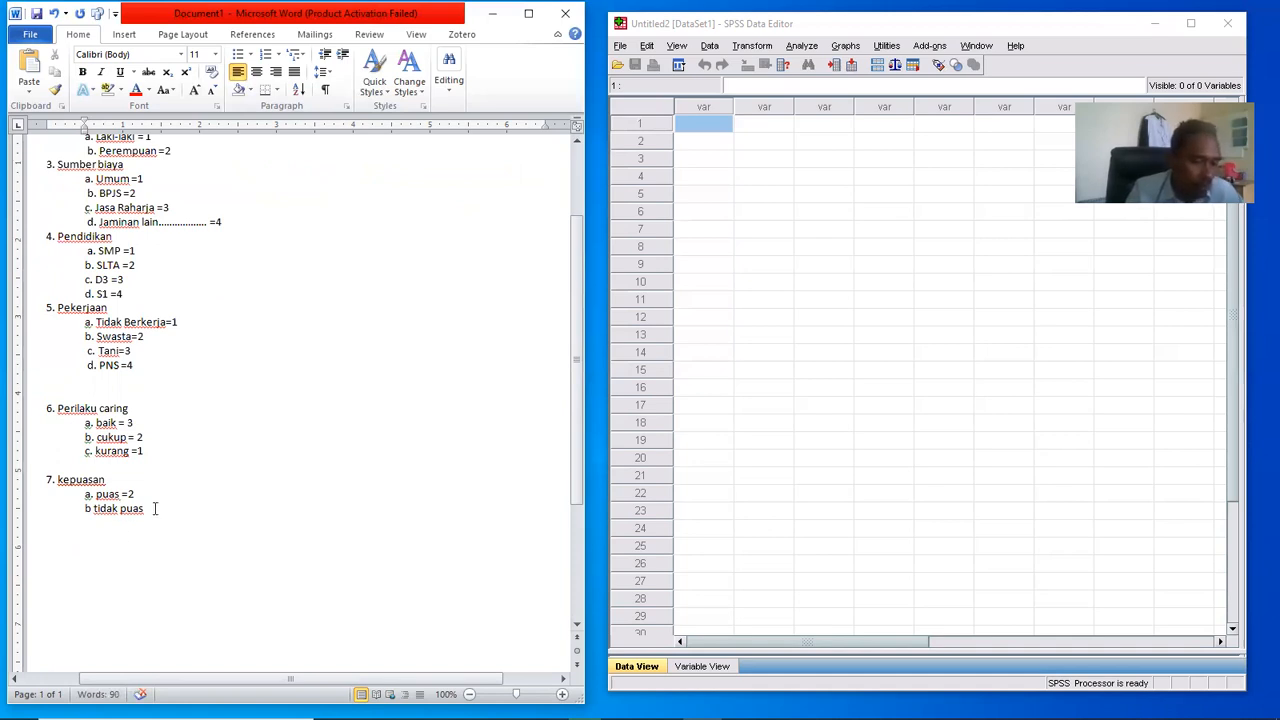
pyautogui.write('=1')
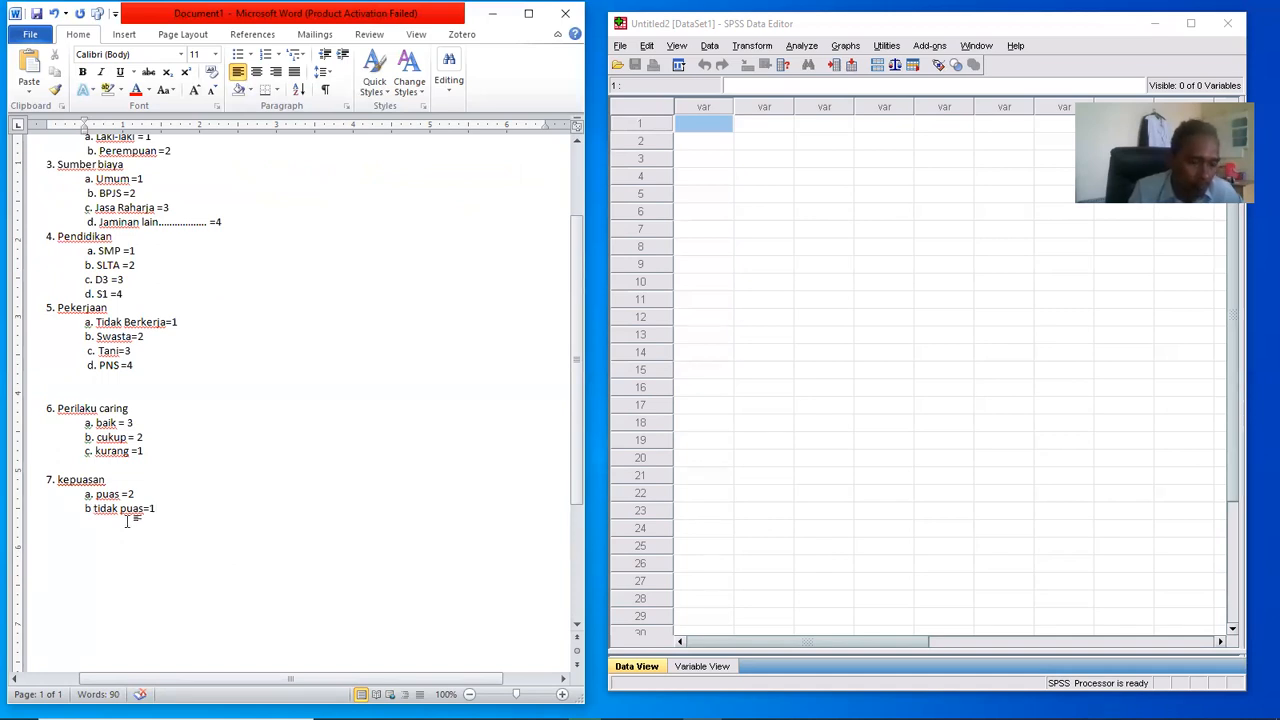
# - Put a period after the letter b under kepuasan and swap the options so tidak puas=1 is a and puas =2 is b
pyautogui.write('.')
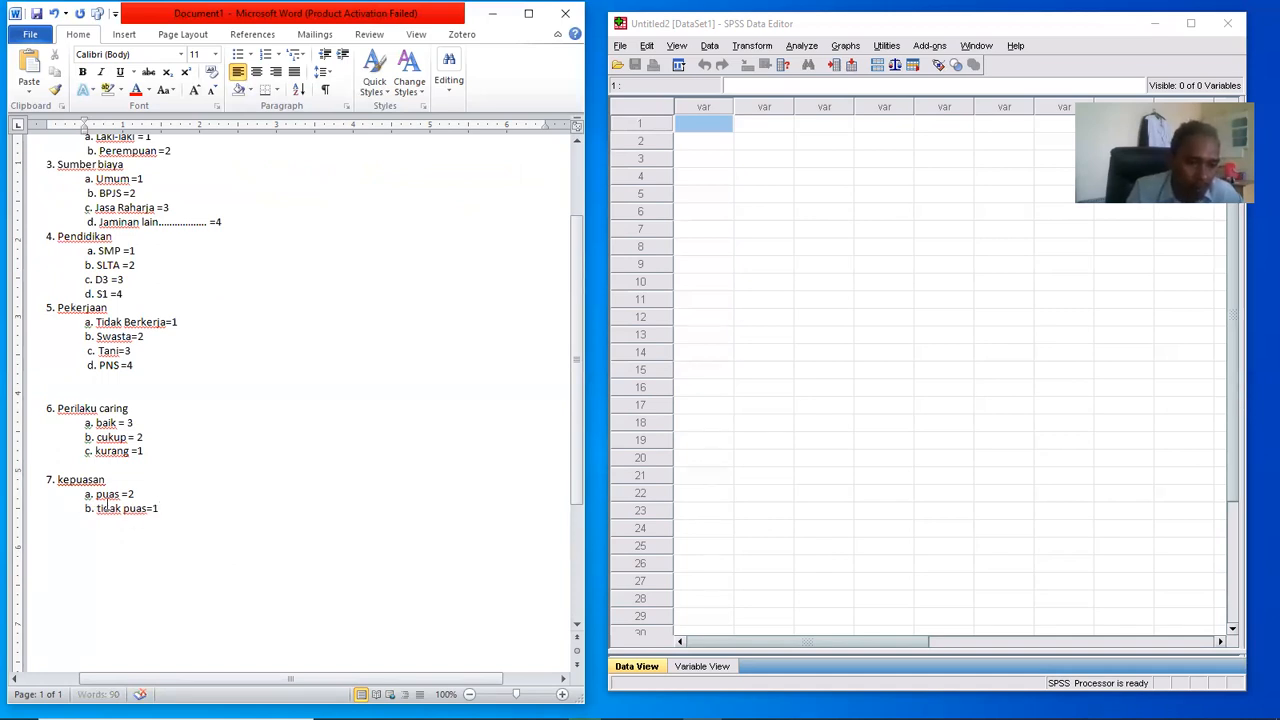
pyautogui.moveTo(111, 518)
pyautogui.mouseDown()
pyautogui.moveTo(96, 498)
pyautogui.moveTo(157, 489)
pyautogui.moveTo(128, 510)
pyautogui.mouseUp()
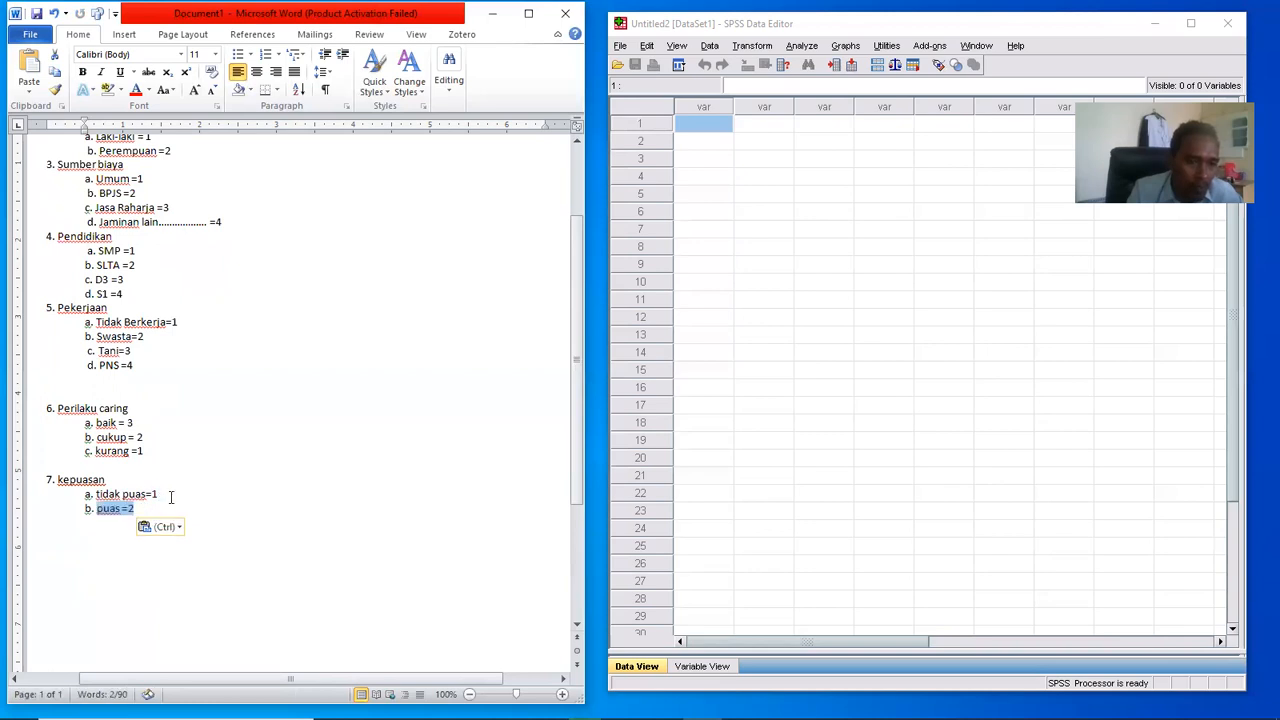
pyautogui.click(191, 486)
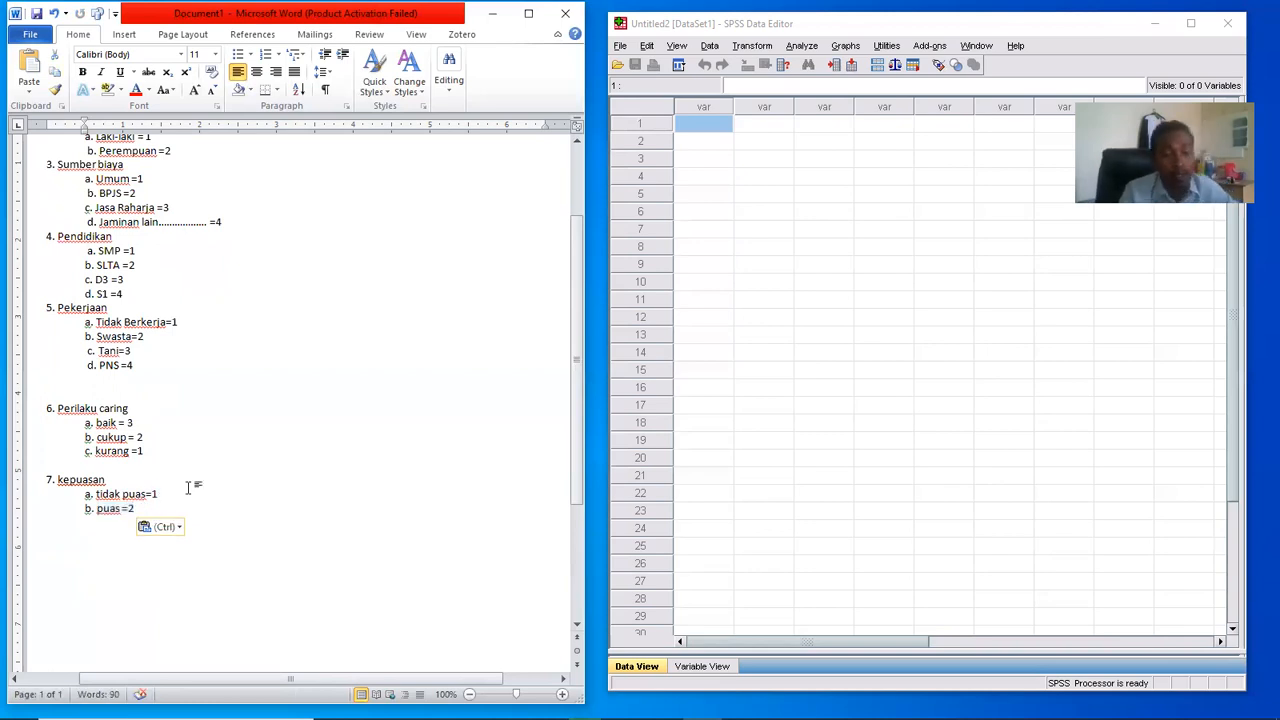
# - Review the numeric codes assigned to the answer options throughout the questionnaire
pyautogui.click(121, 493)
pyautogui.moveTo(120, 493); pyautogui.dragTo(108, 492)
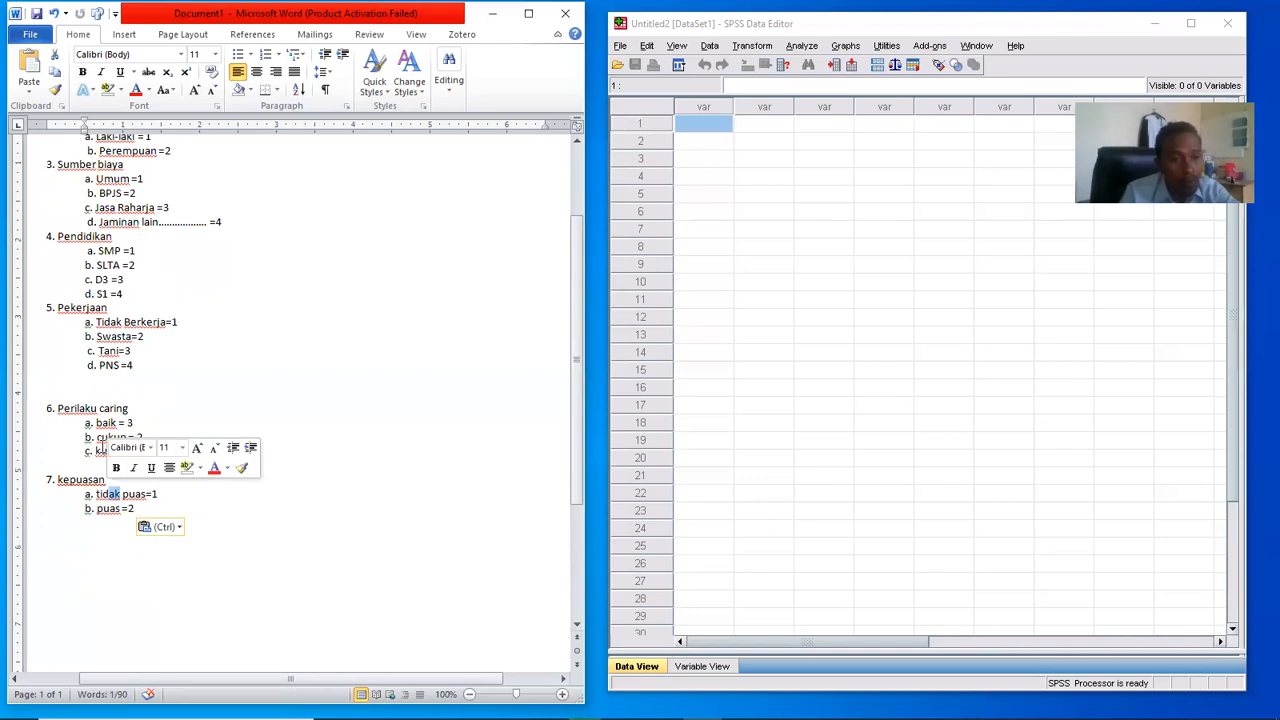
pyautogui.click(117, 322)
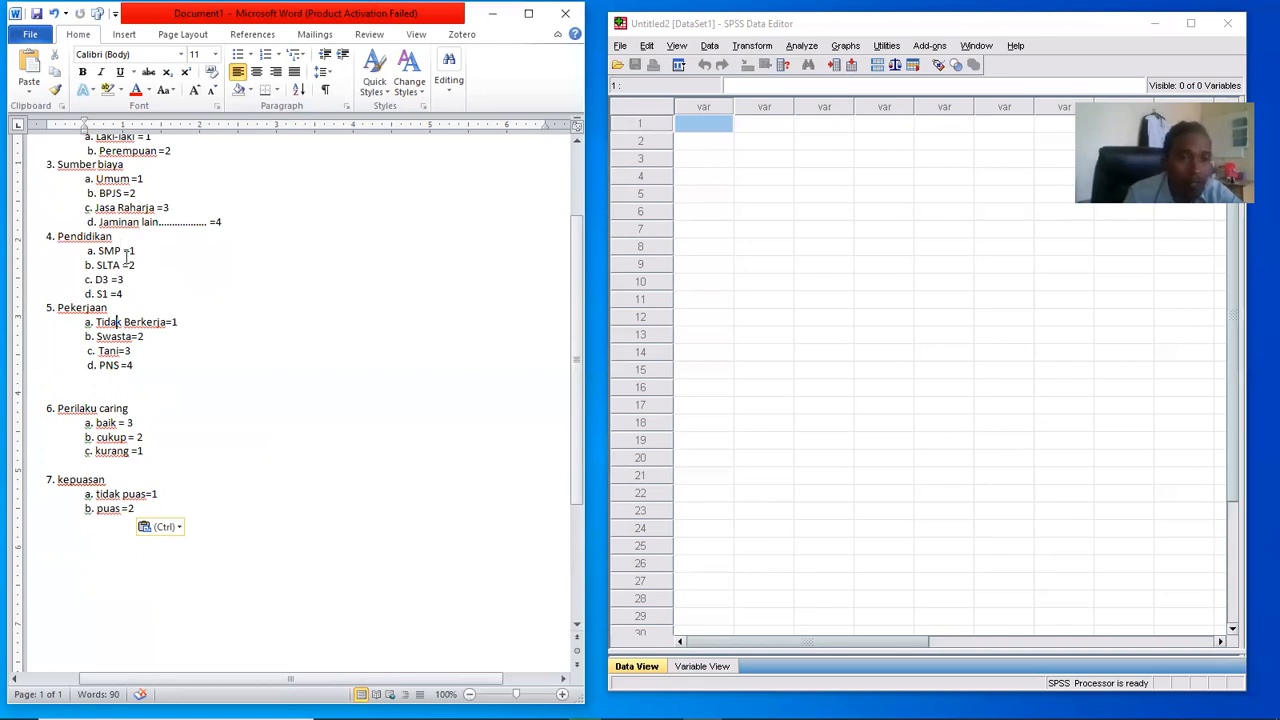
pyautogui.scroll(2, 127, 258)
pyautogui.scroll(-2, 127, 262)
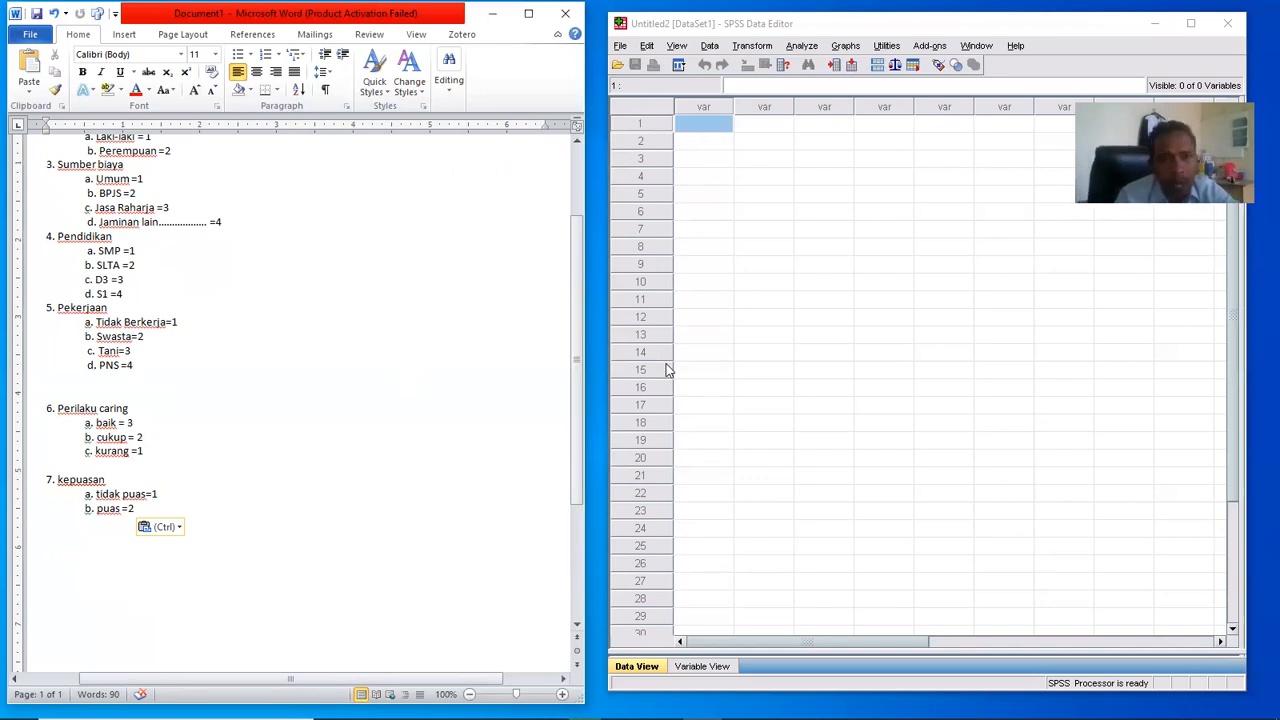
pyautogui.scroll(-3, 300, 354)
pyautogui.scroll(2, 304, 350)
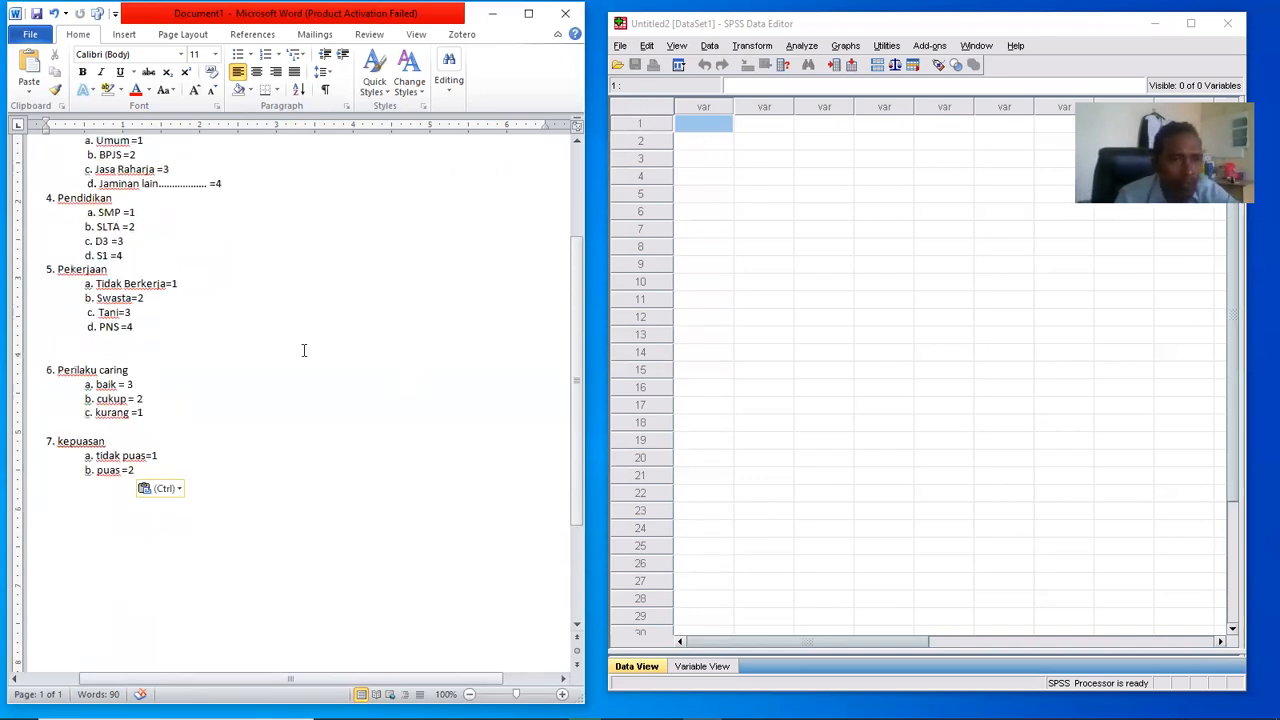
pyautogui.scroll(3, 303, 340)
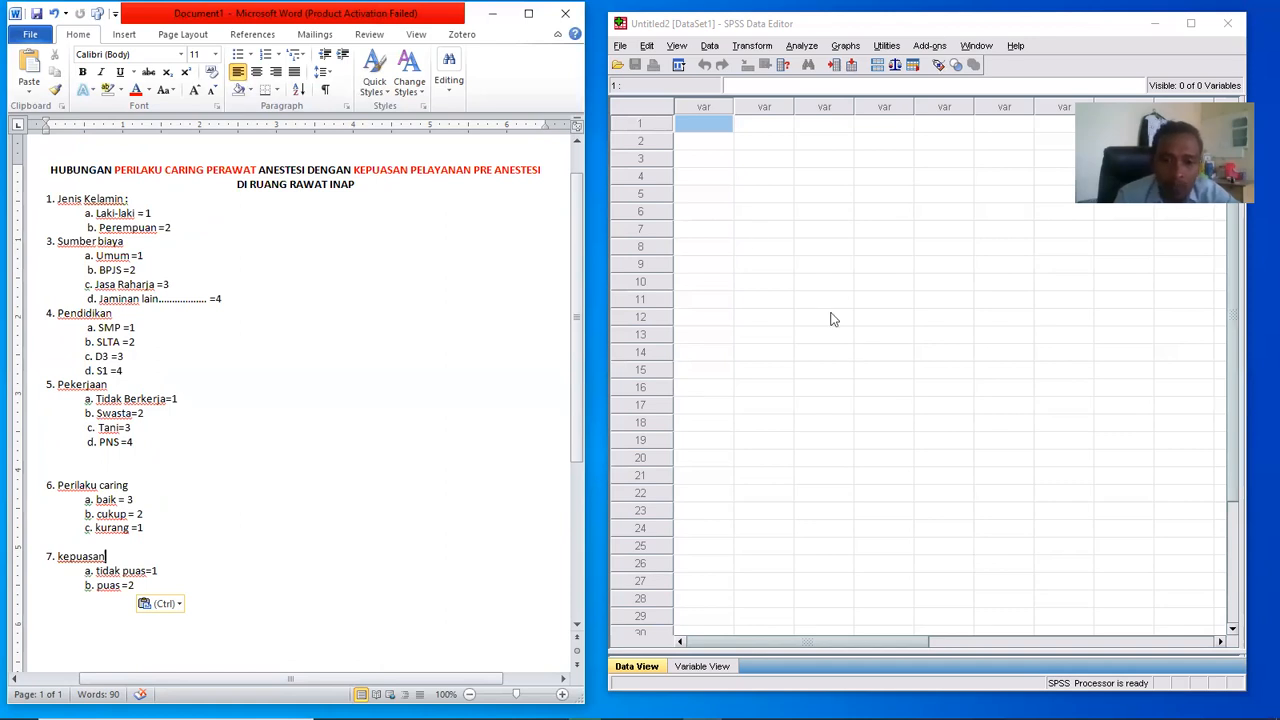
# - Switch to the SPSS Data Editor and define the first variable in Variable View with the name JK
pyautogui.click(781, 318)
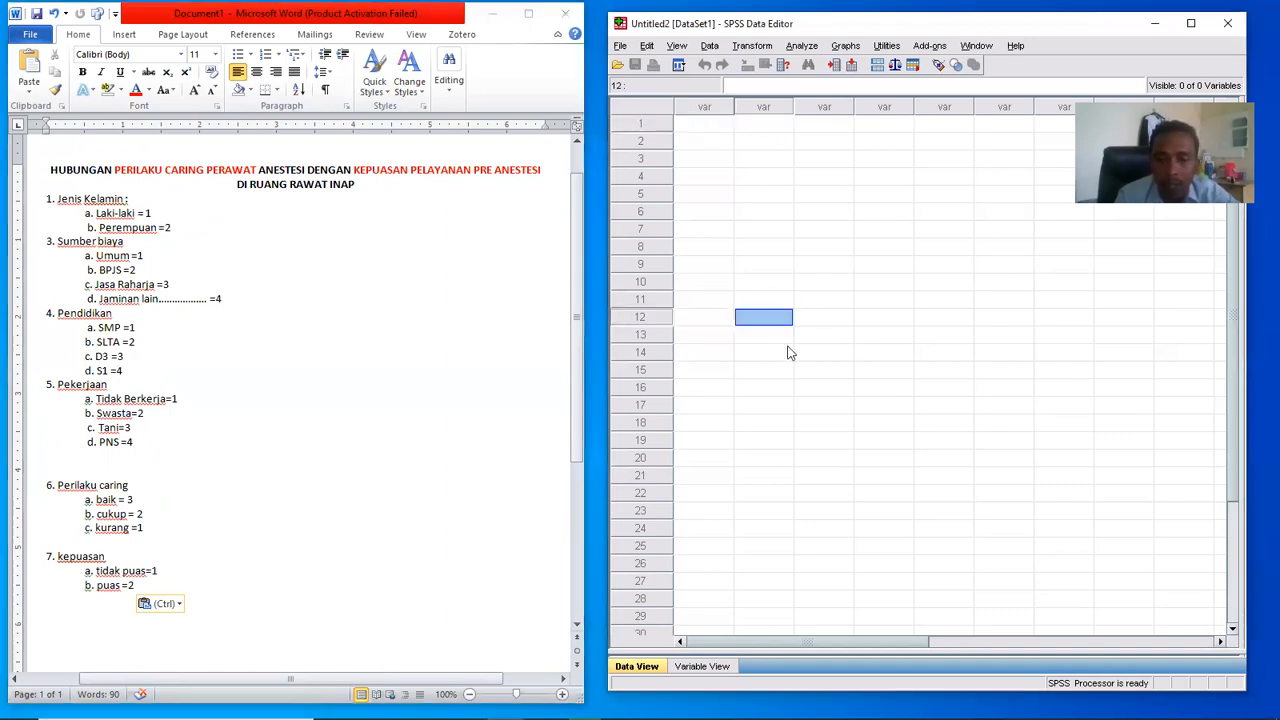
pyautogui.click(705, 667)
pyautogui.scroll(-1, 751, 446)
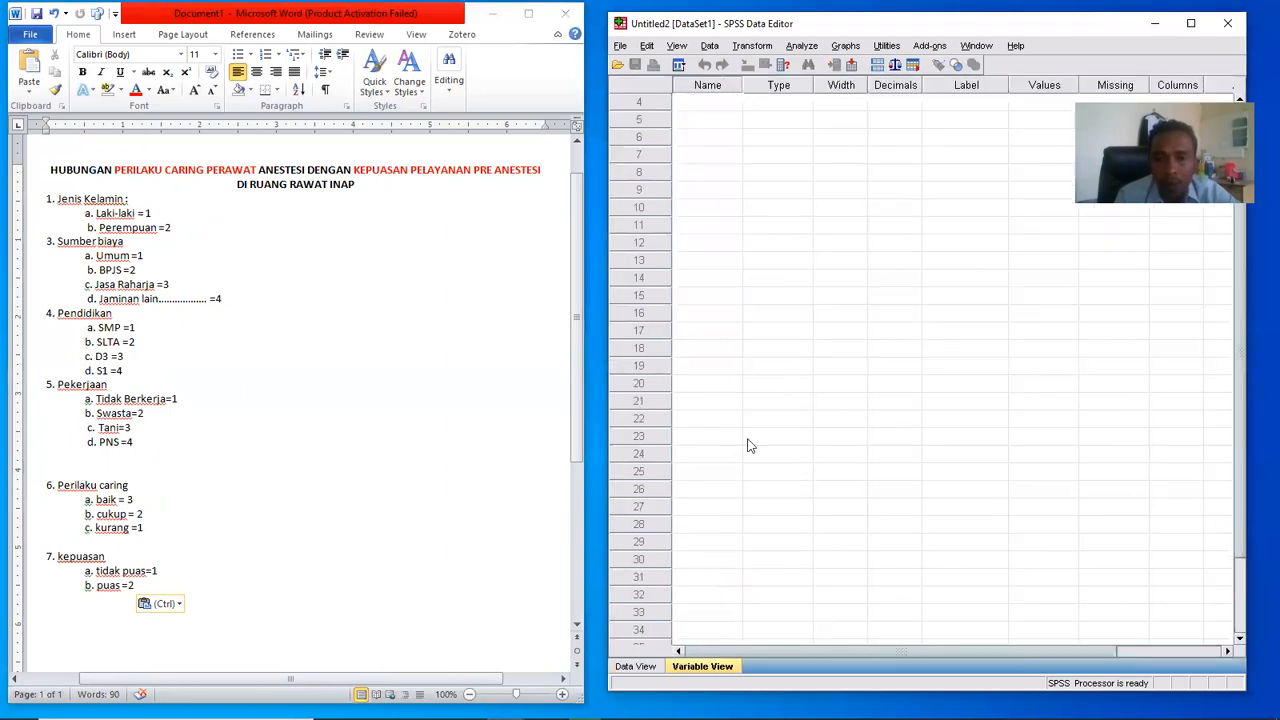
pyautogui.scroll(1, 731, 345)
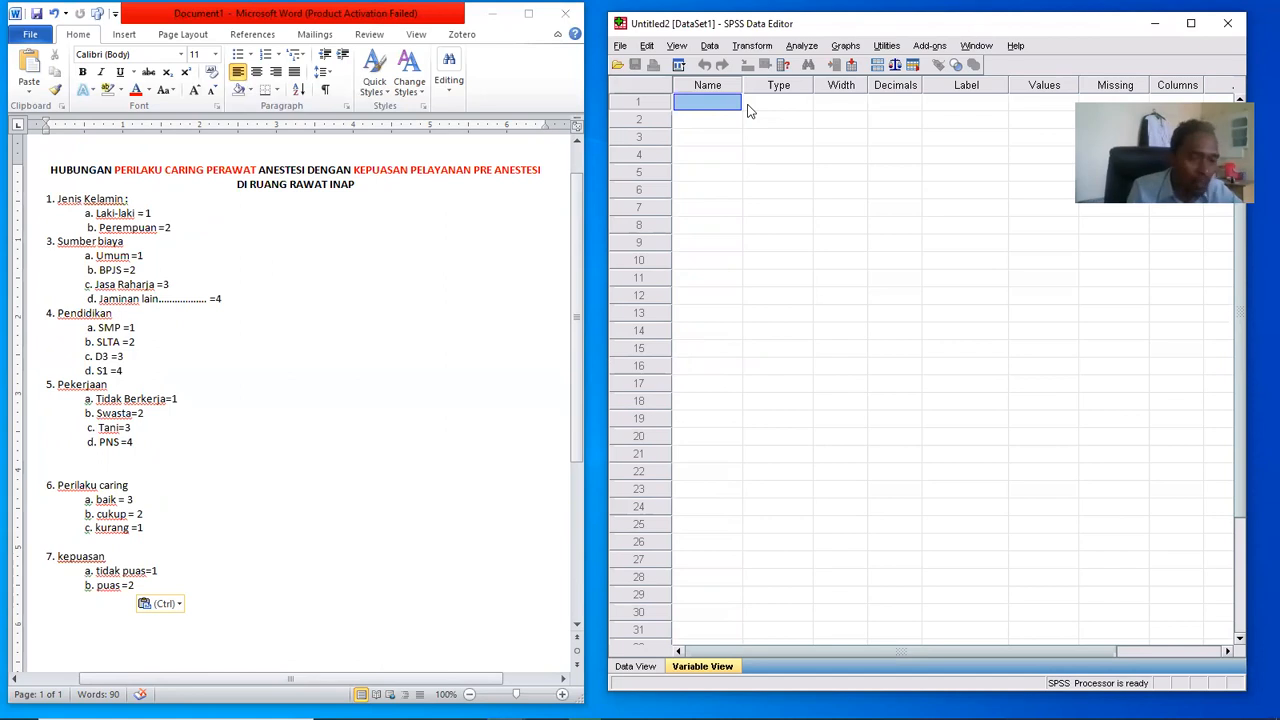
pyautogui.write('JK_')
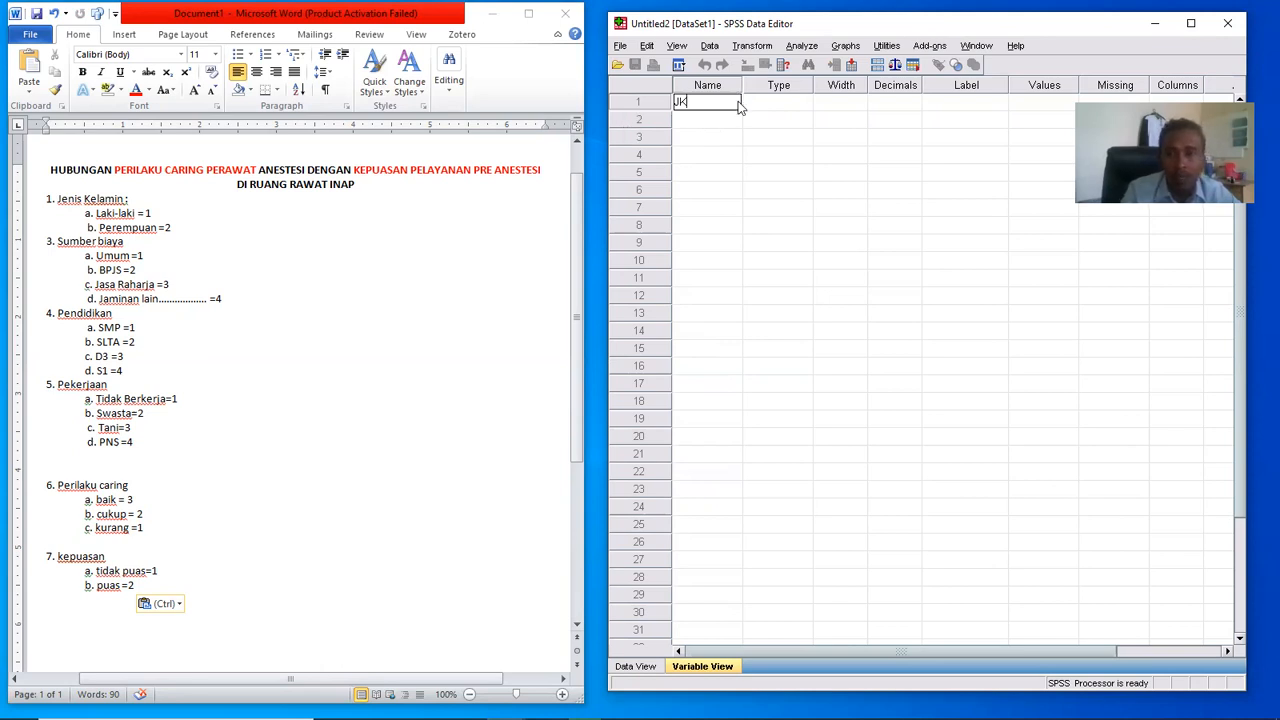
pyautogui.press('Tab')
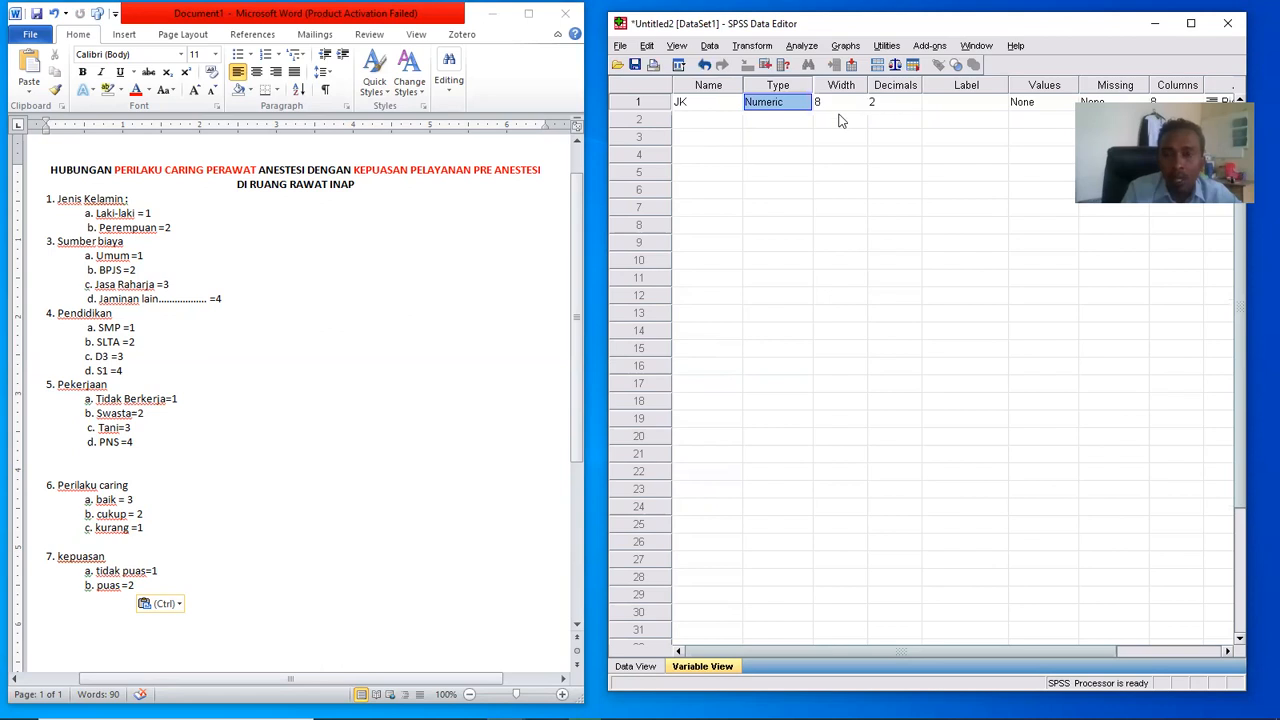
# - Set the JK variable's decimals to 0 and its label to jenis kelamin
pyautogui.click(888, 102)
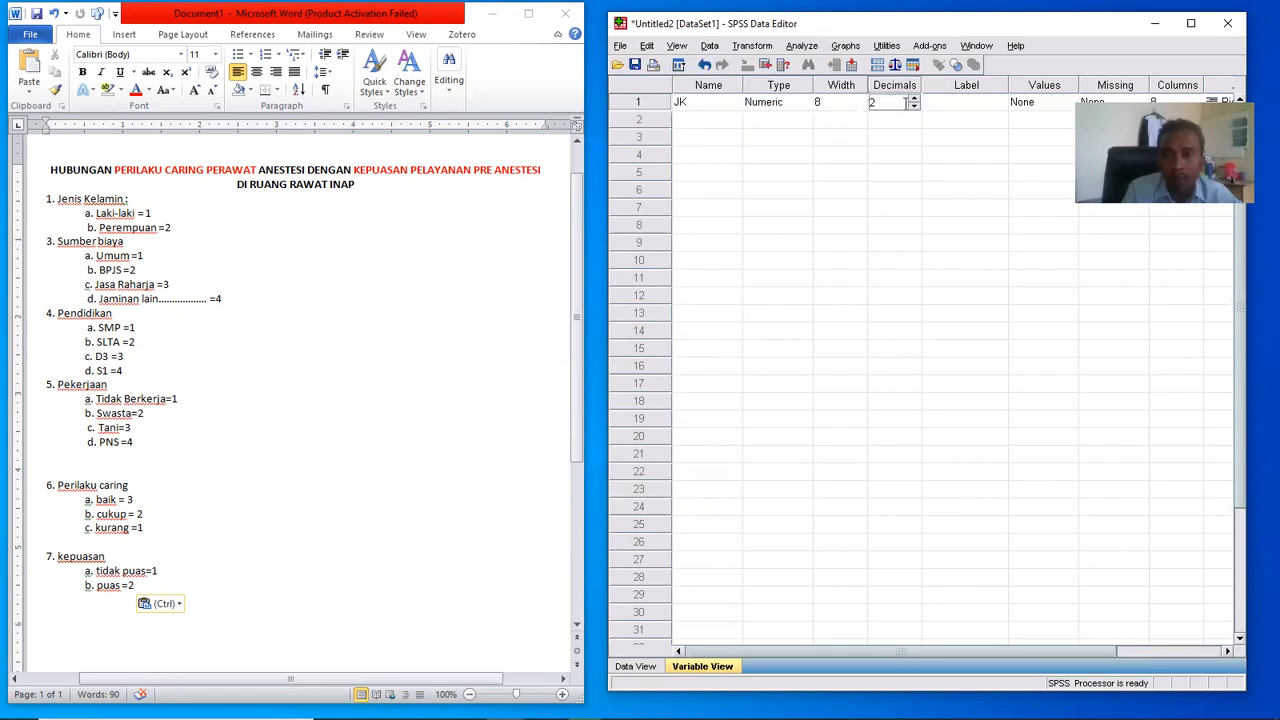
pyautogui.doubleClick(914, 107)
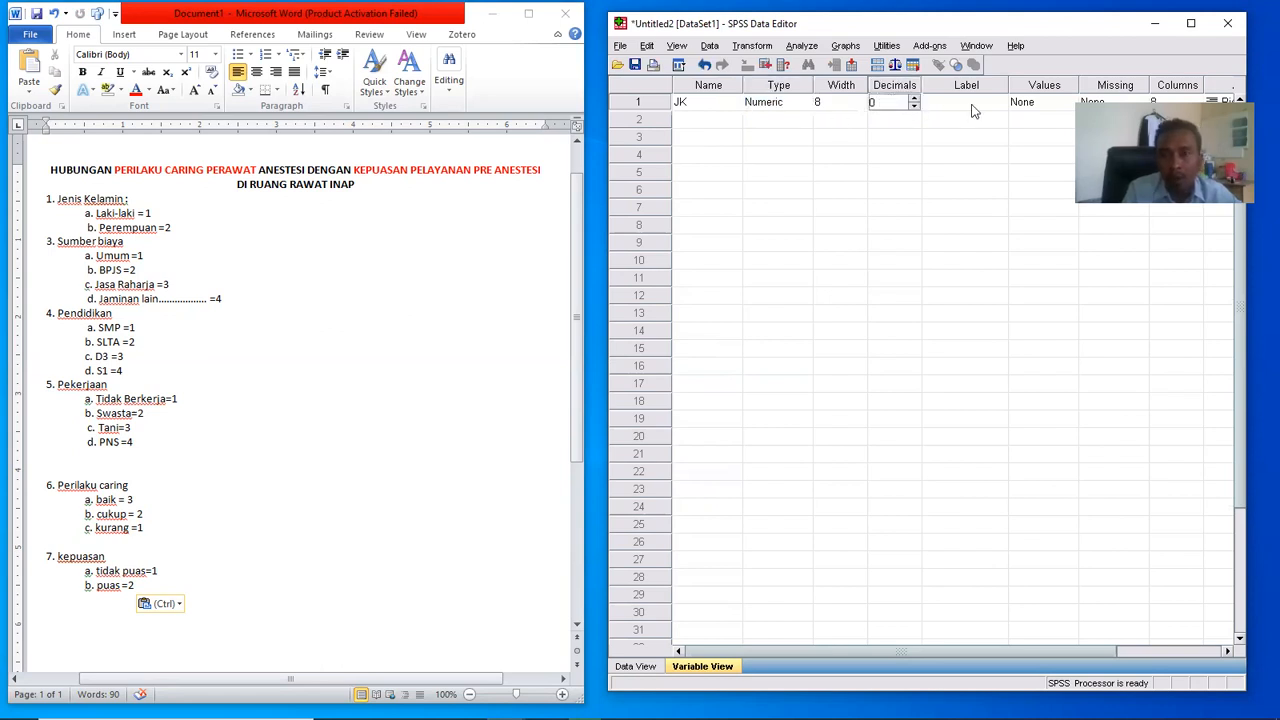
pyautogui.click(957, 104)
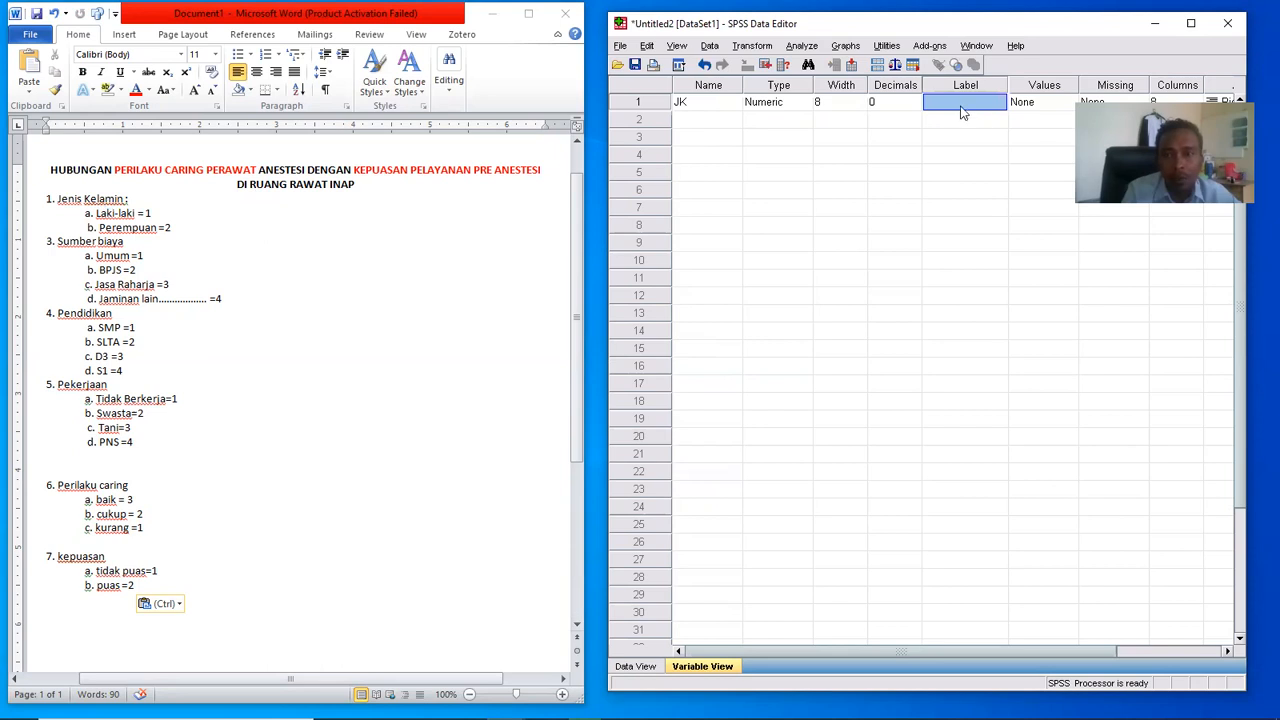
pyautogui.click(962, 104)
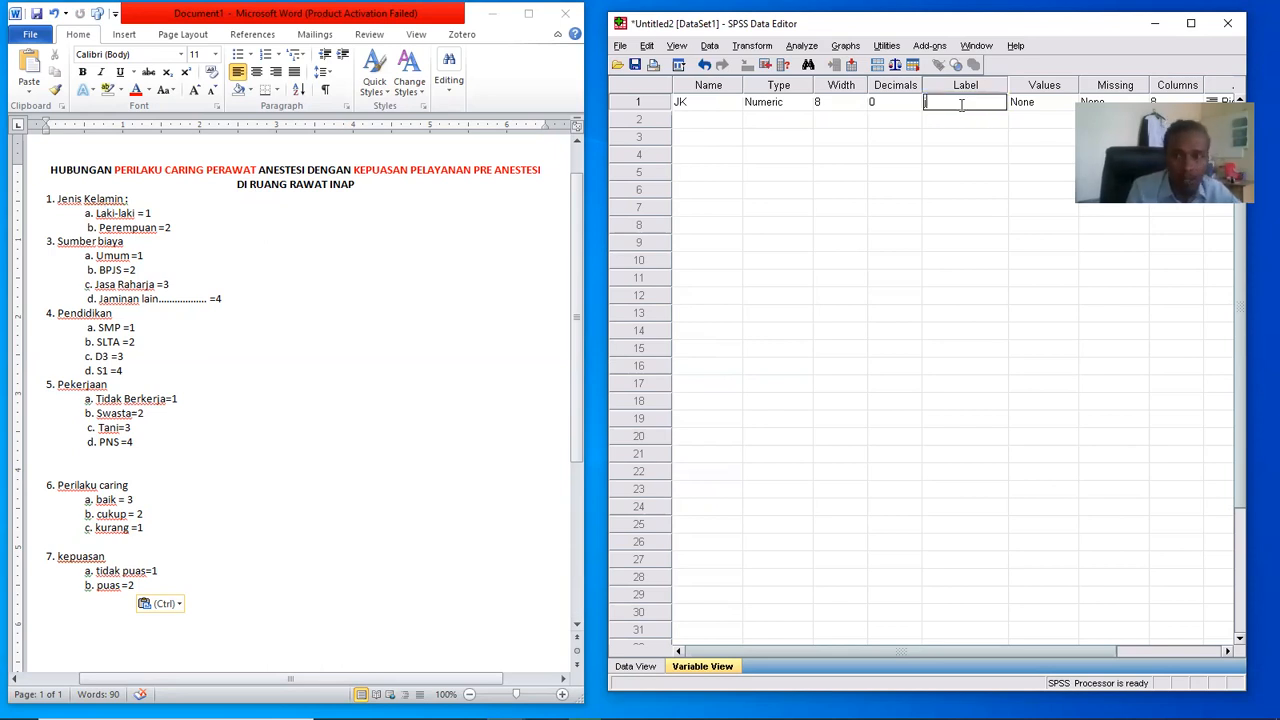
pyautogui.write('jenis kelamin')
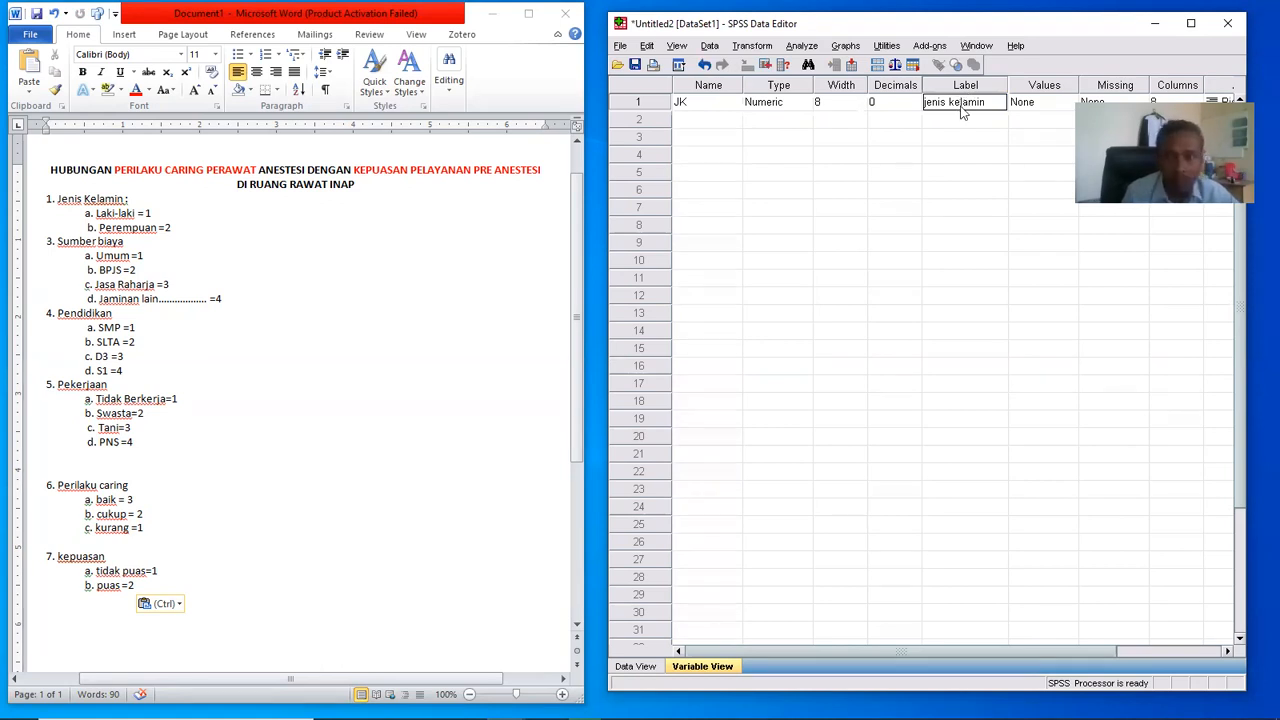
pyautogui.press('Tab')
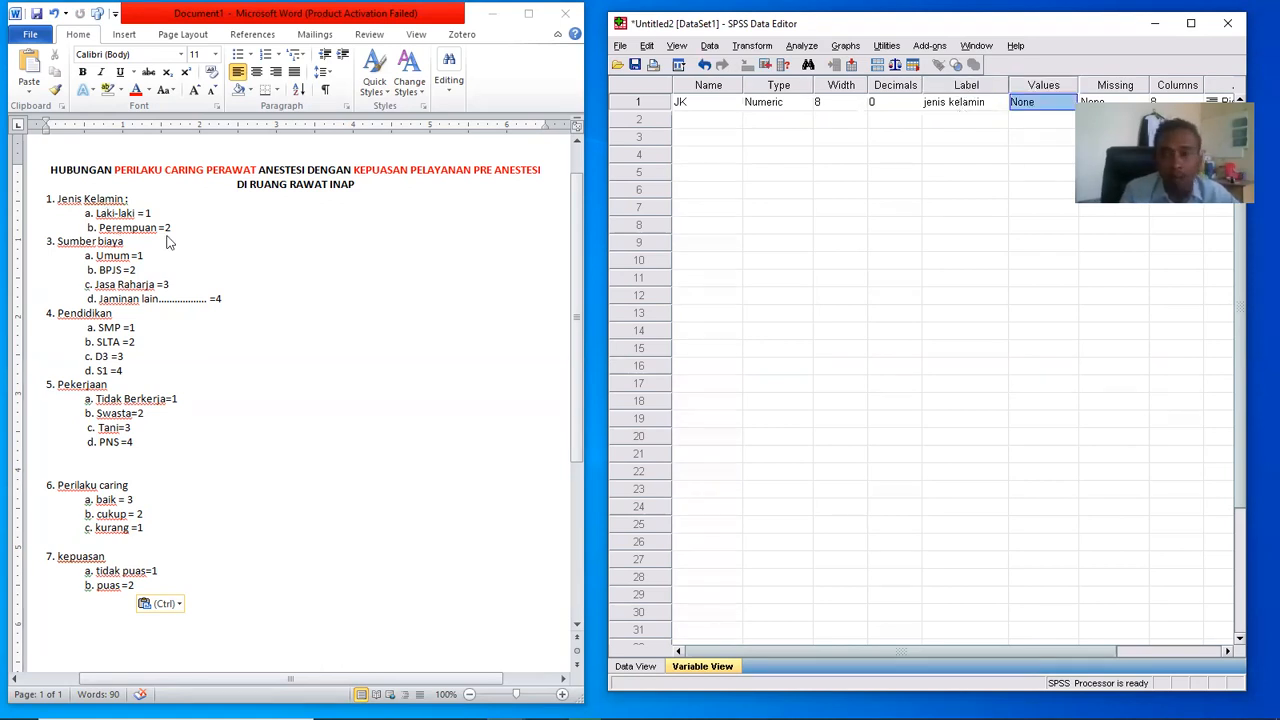
# - Open the value labels for the JK variable and add value 1 with the label laki-laki
pyautogui.click(1046, 107)
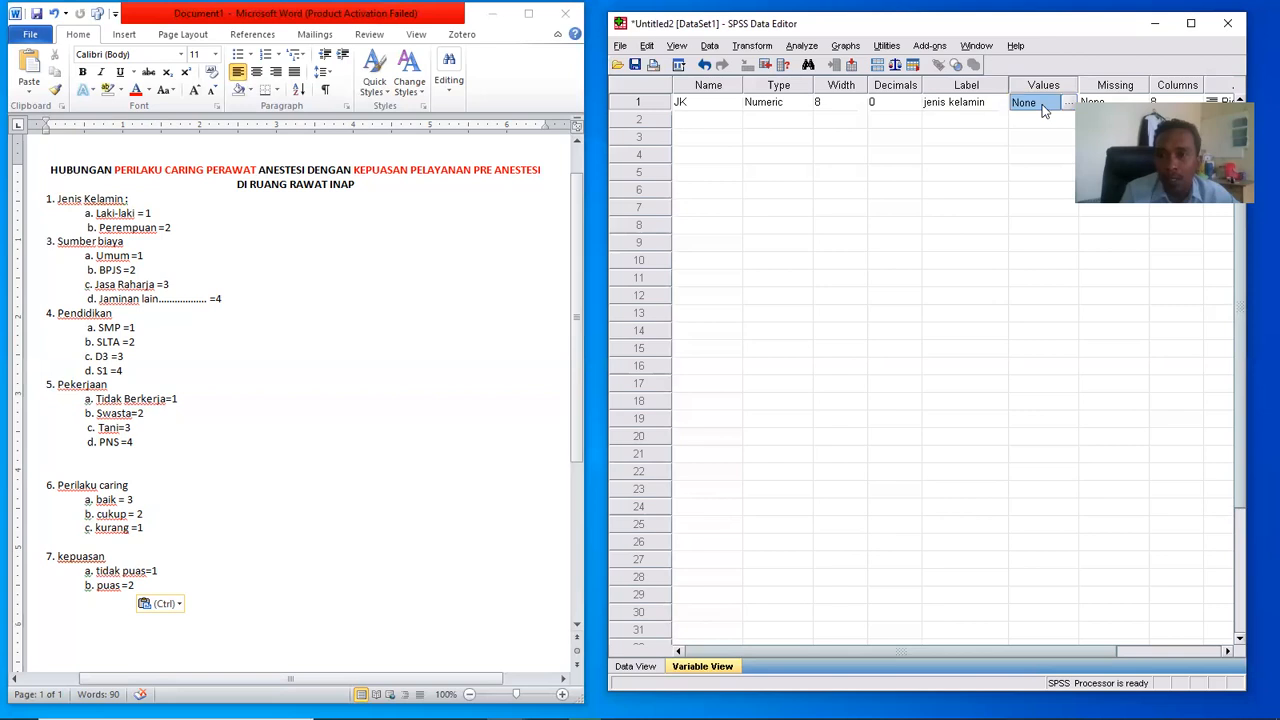
pyautogui.click(1068, 104)
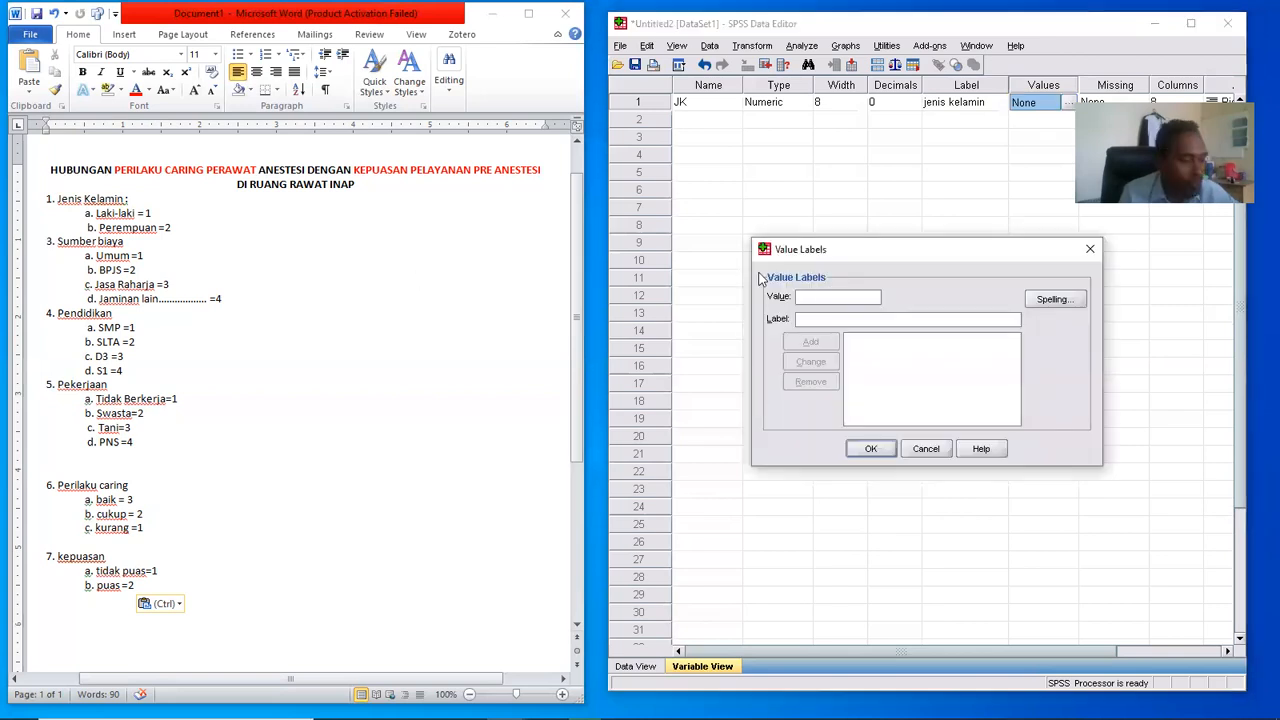
pyautogui.write('1')
pyautogui.click(818, 319)
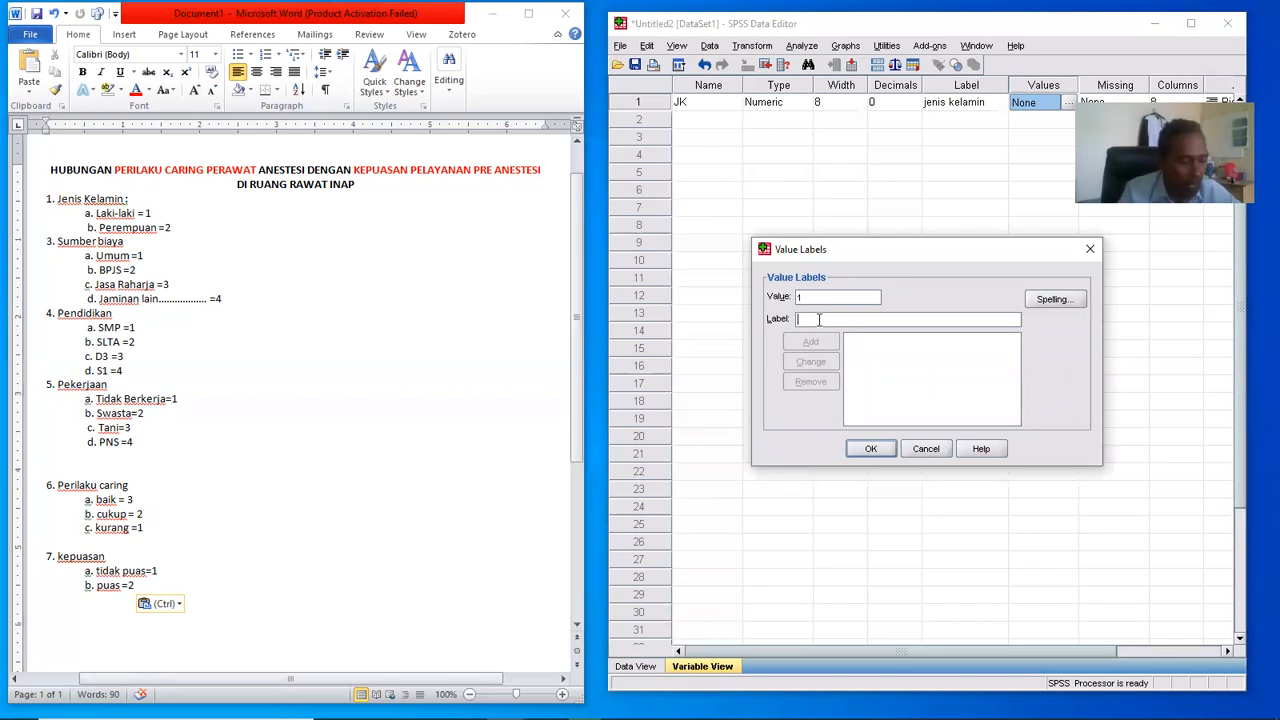
pyautogui.write('laki')
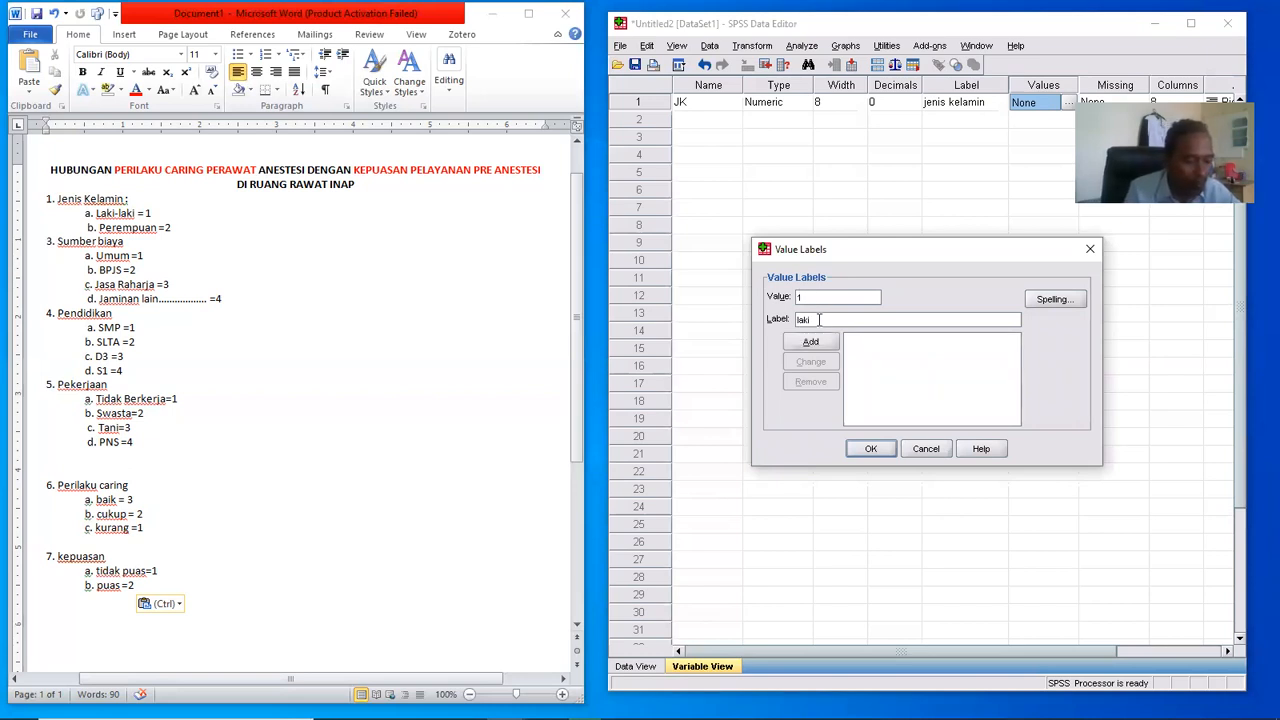
pyautogui.write('-laki')
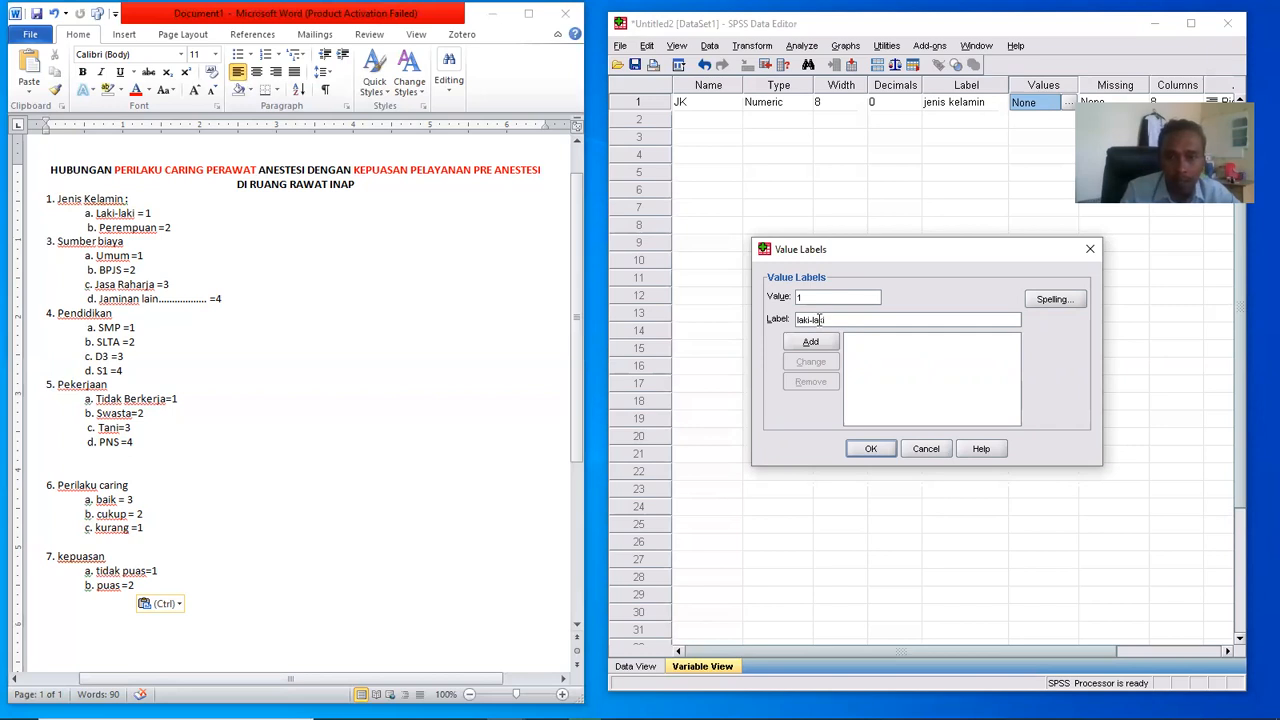
pyautogui.click(816, 343)
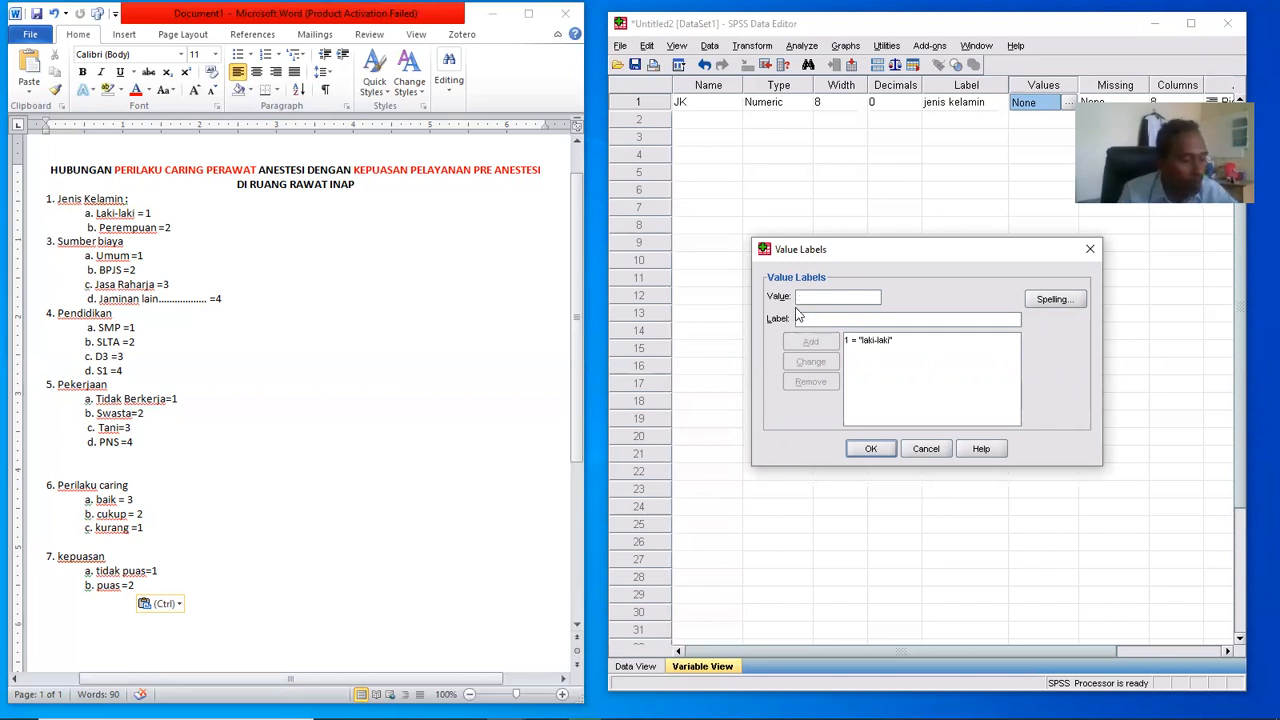
# - Add value 2 with the label perempuan for JK and accept the value labels
pyautogui.write('2')
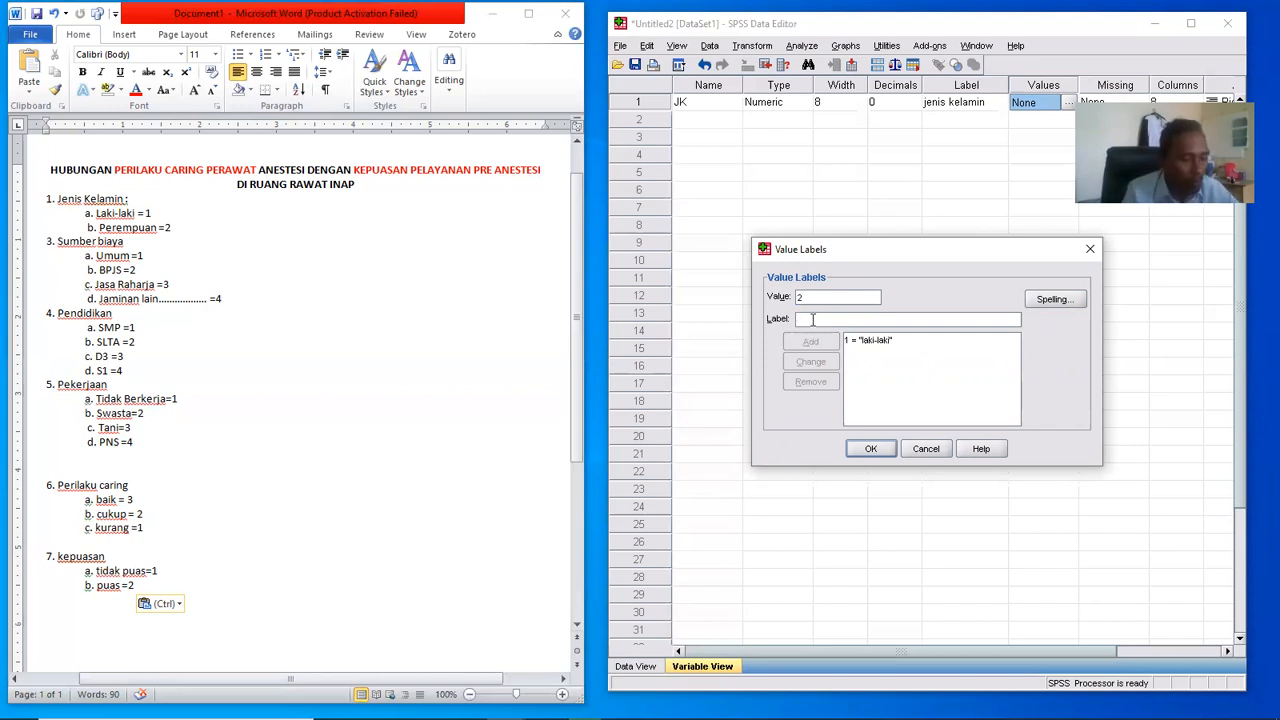
pyautogui.click(813, 319)
pyautogui.write('perem')
pyautogui.write('puan')
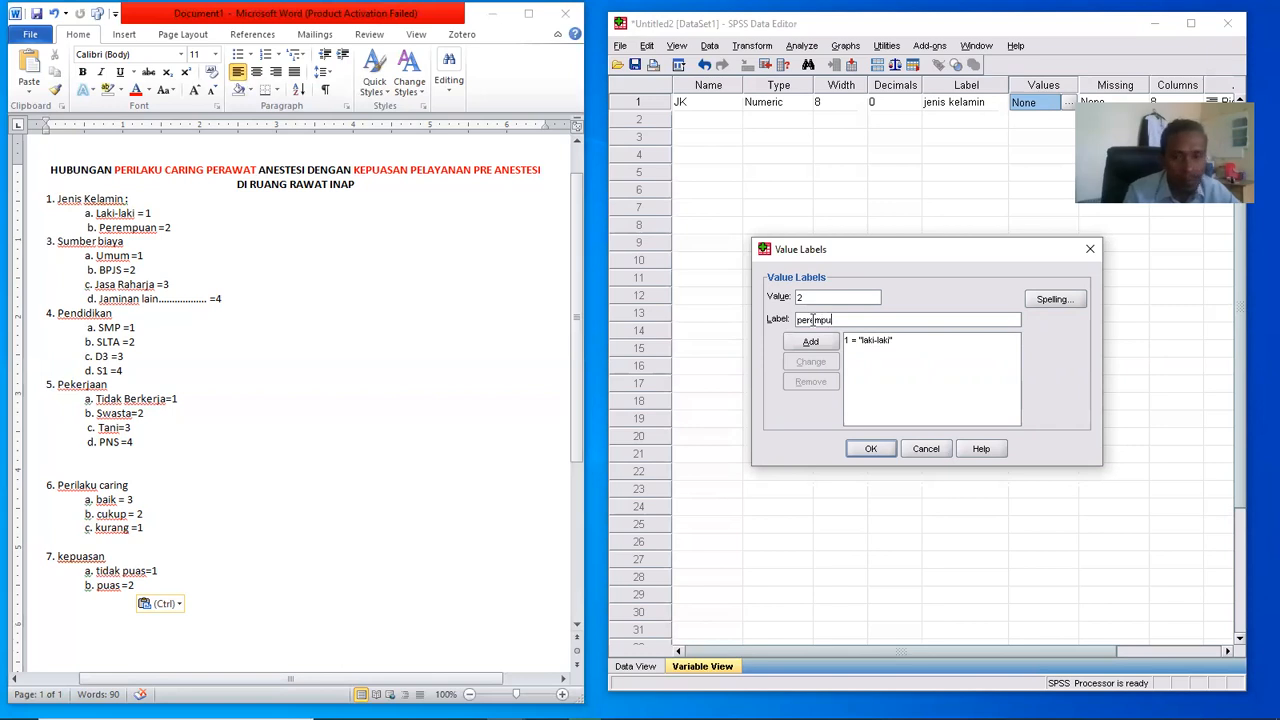
pyautogui.click(824, 343)
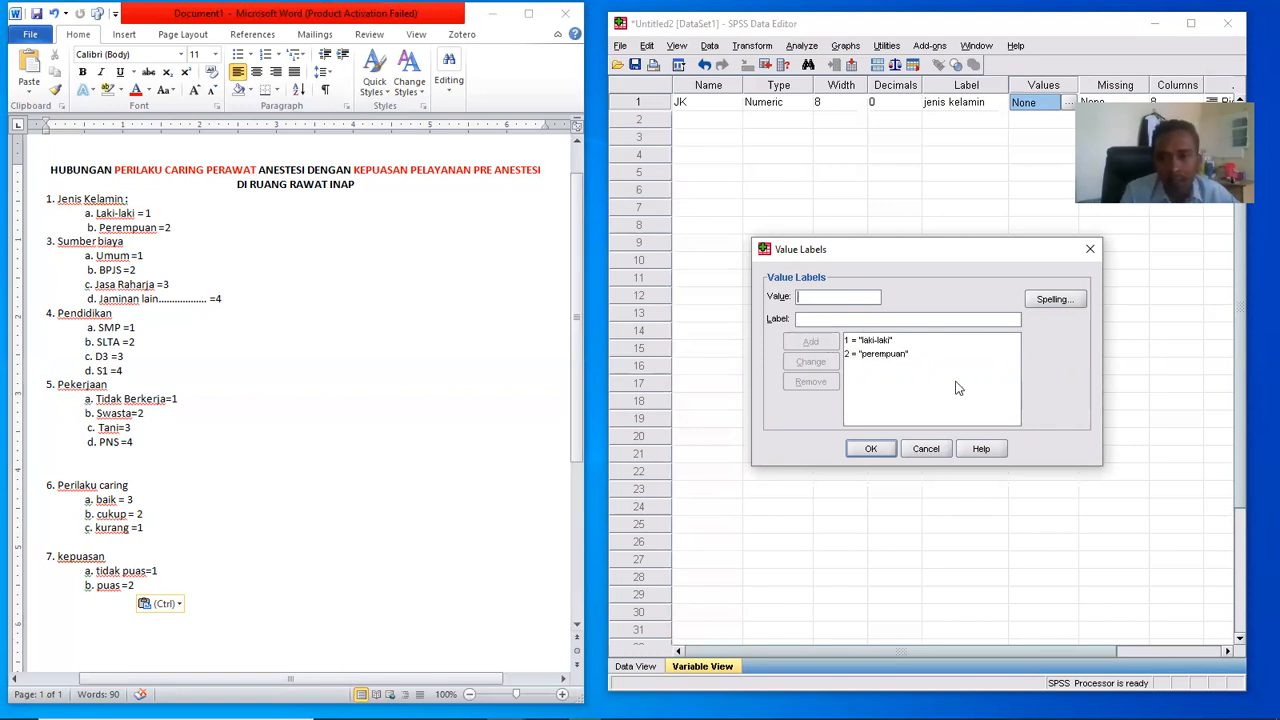
pyautogui.click(871, 450)
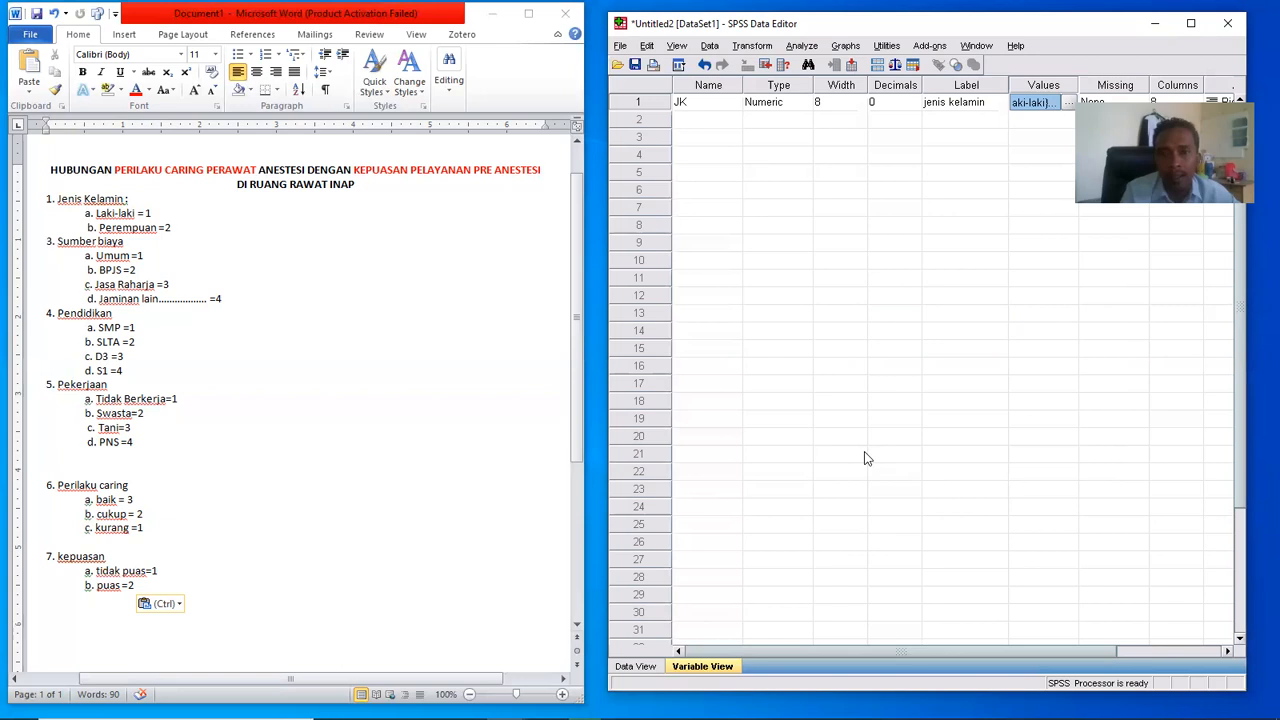
# - Define a second variable named Sumber_B in the row below JK
pyautogui.click(702, 121)
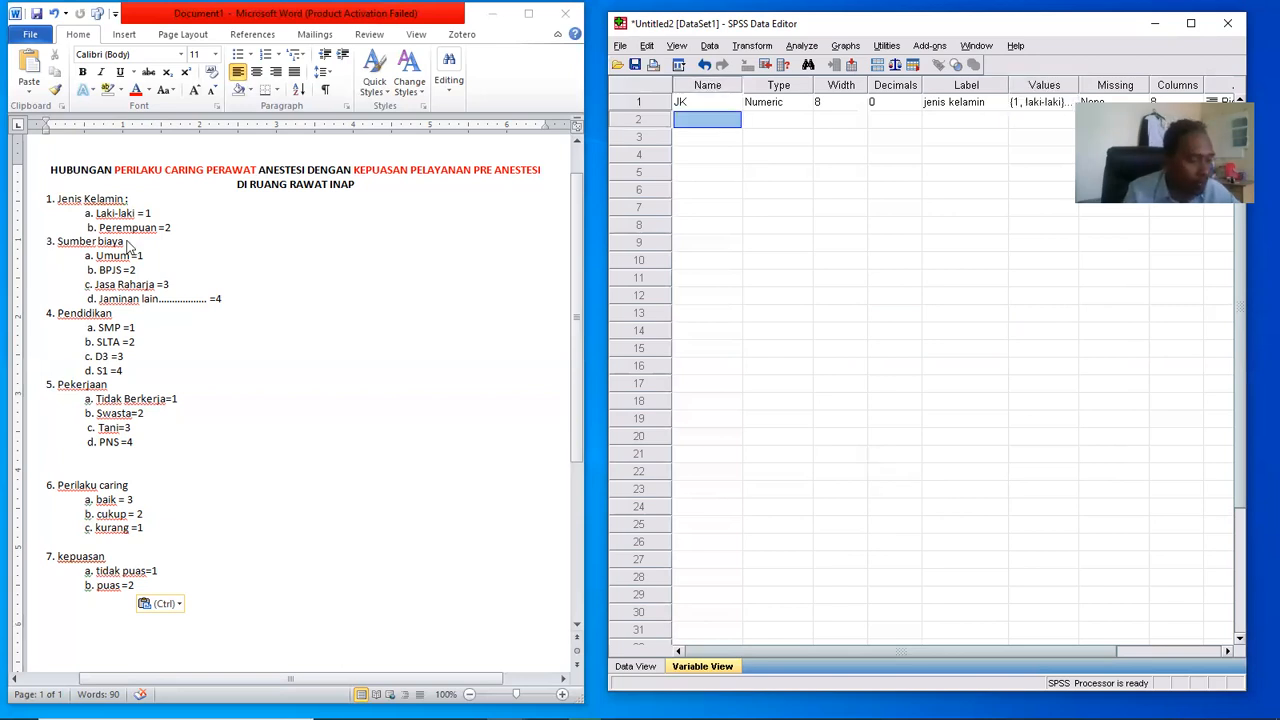
pyautogui.write('Sumbe')
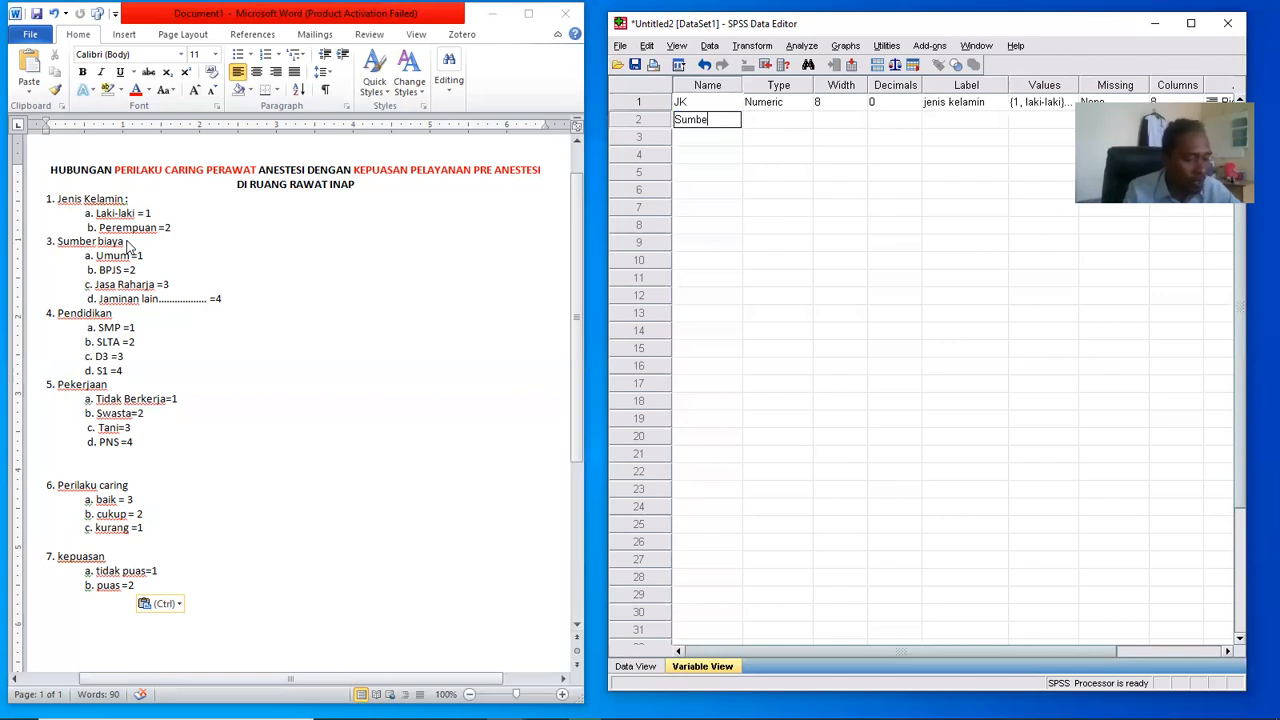
pyautogui.write('r_')
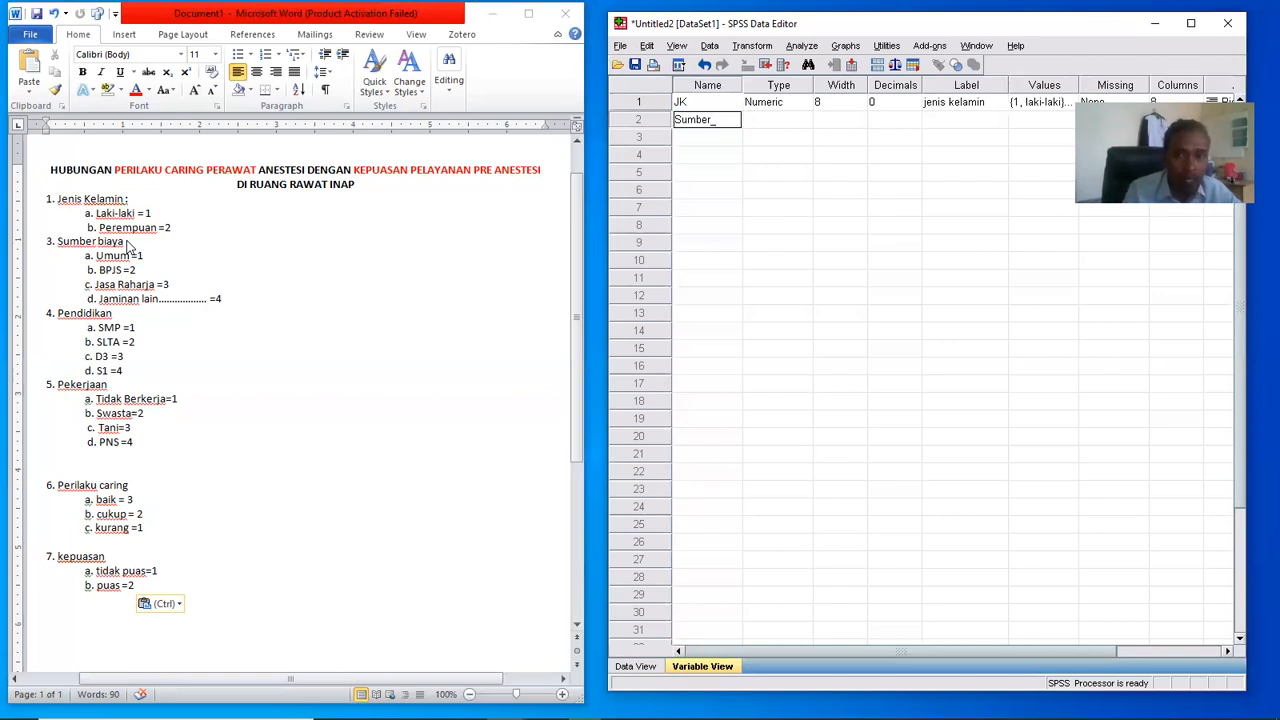
pyautogui.write('B')
pyautogui.press('Tab')
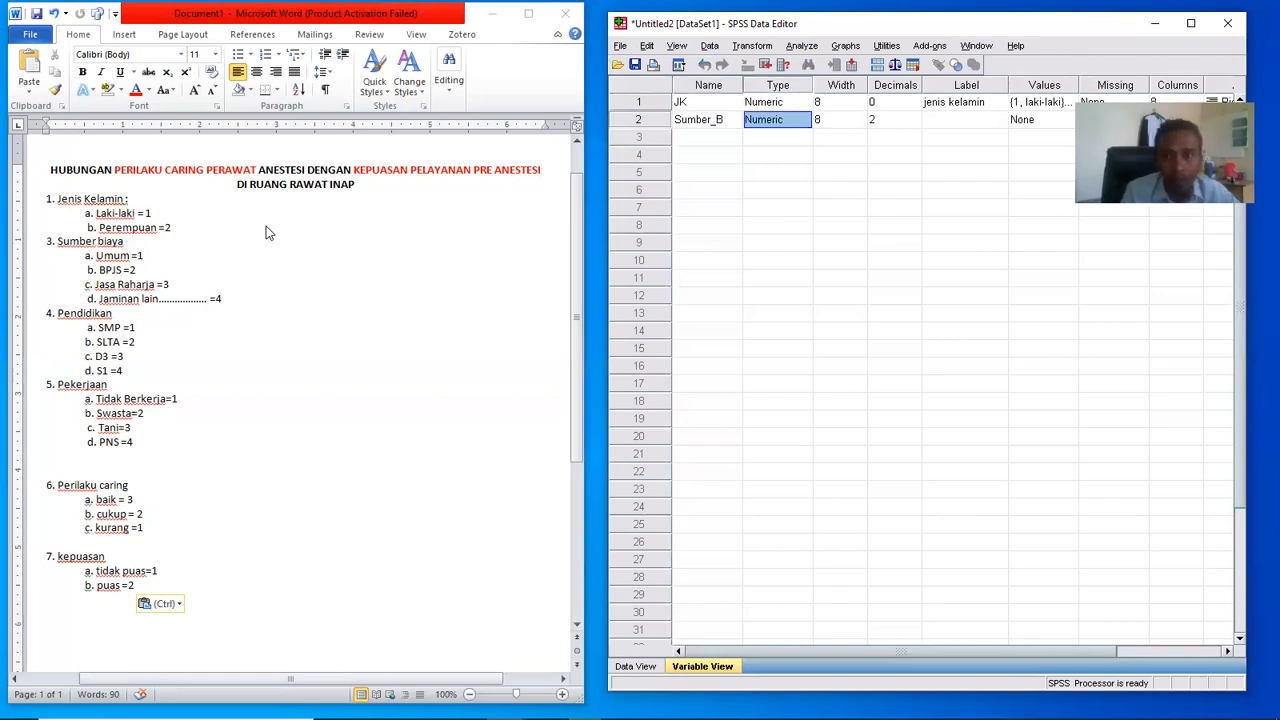
# - Set the Sumber_B variable's decimals to 0 and its label to sumber biaya
pyautogui.doubleClick(915, 124)
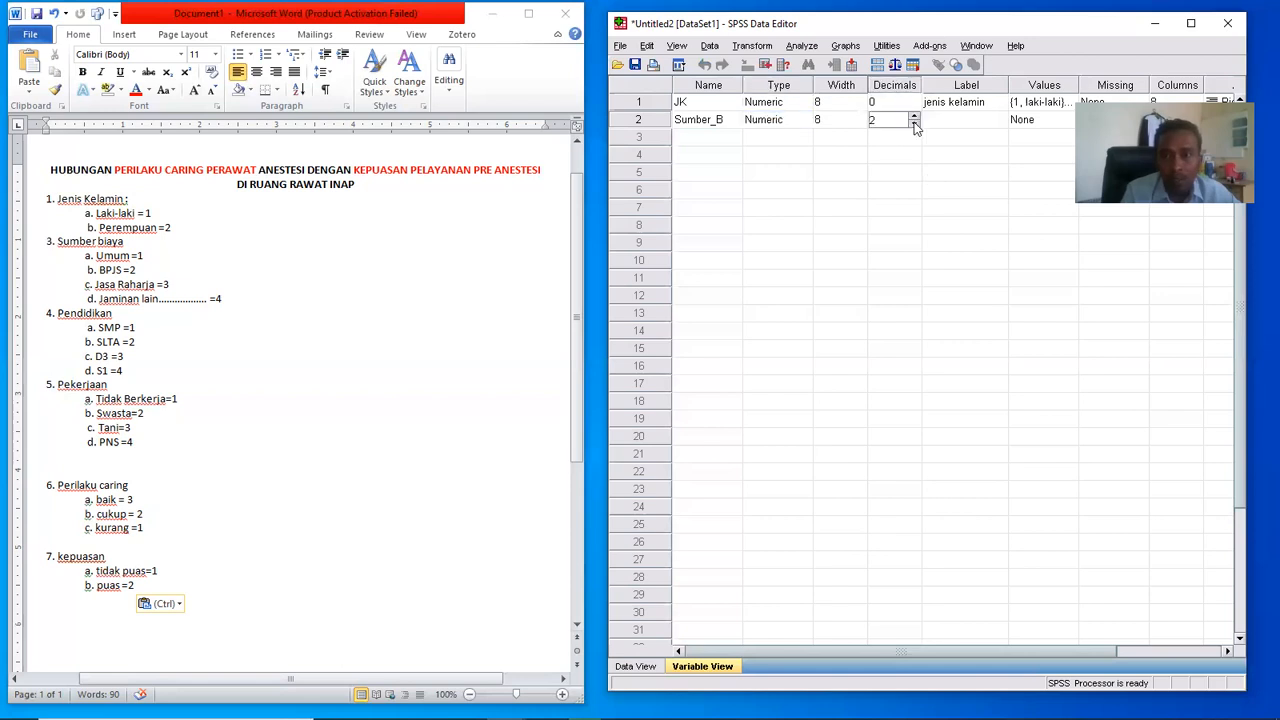
pyautogui.click(948, 121)
pyautogui.write('s')
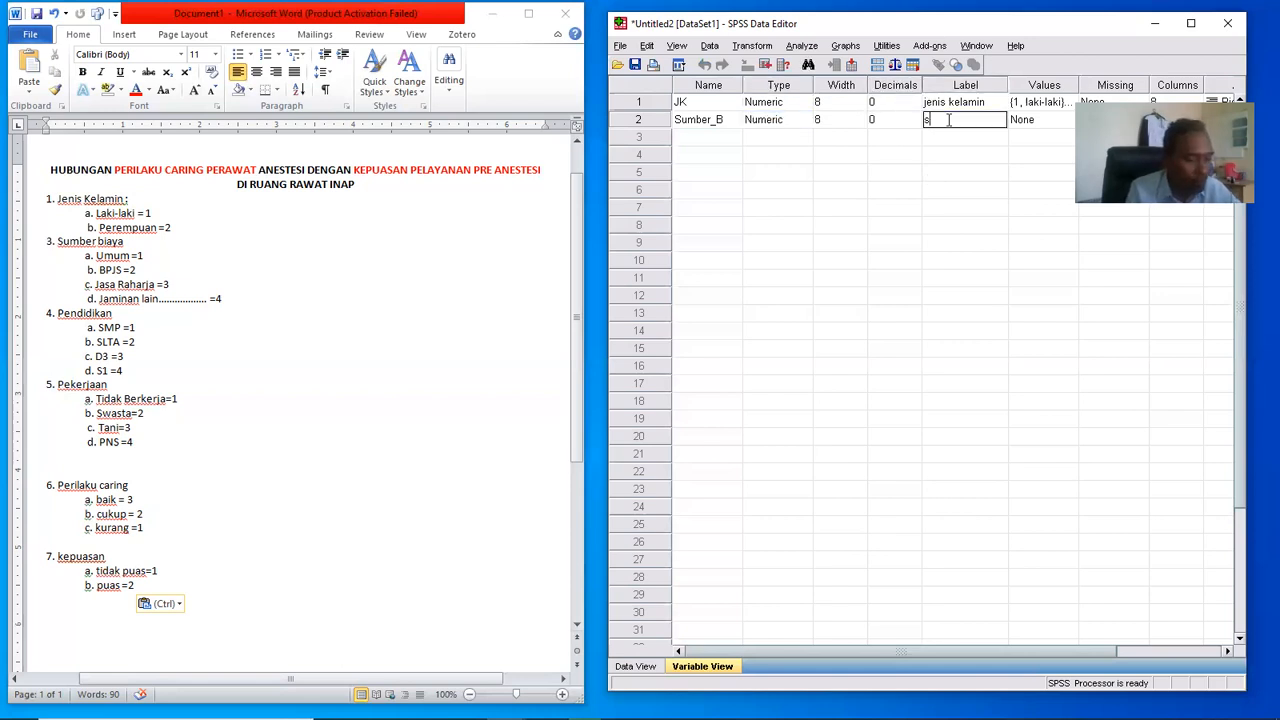
pyautogui.write('umber biaya')
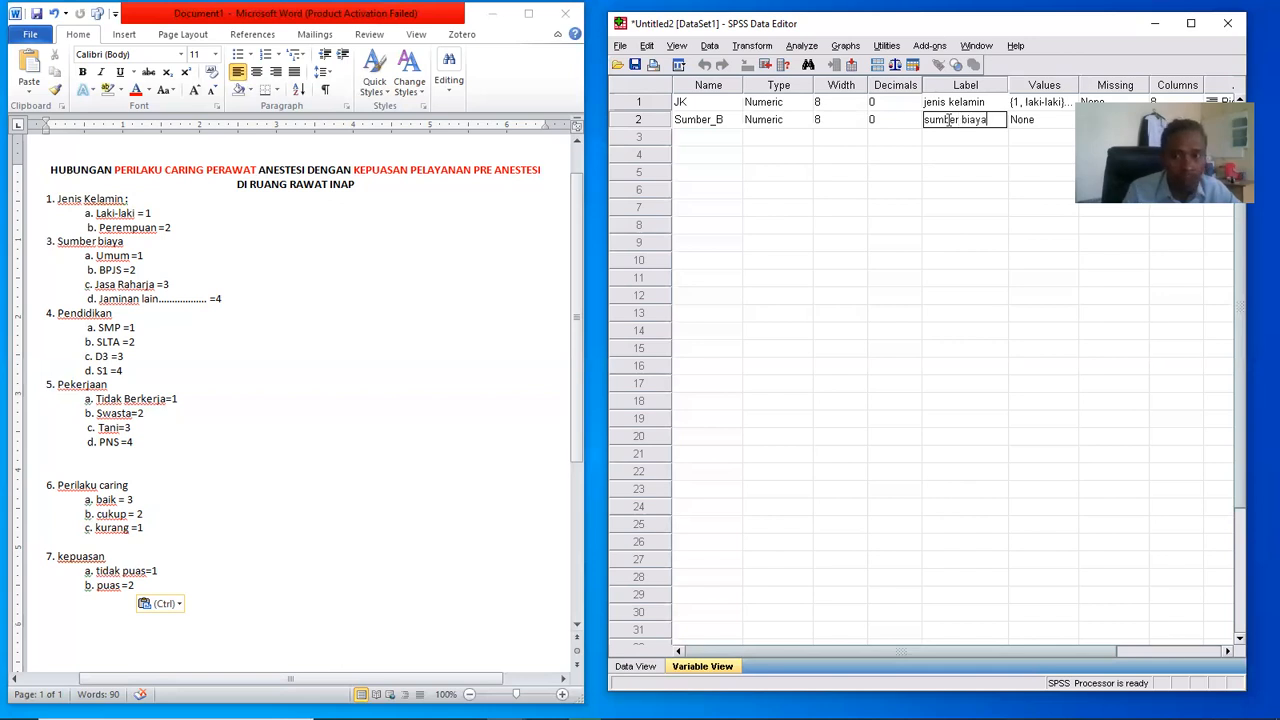
# - Open the value labels for Sumber_B and add 1 as umum and 2 as bpjs
pyautogui.click(1071, 124)
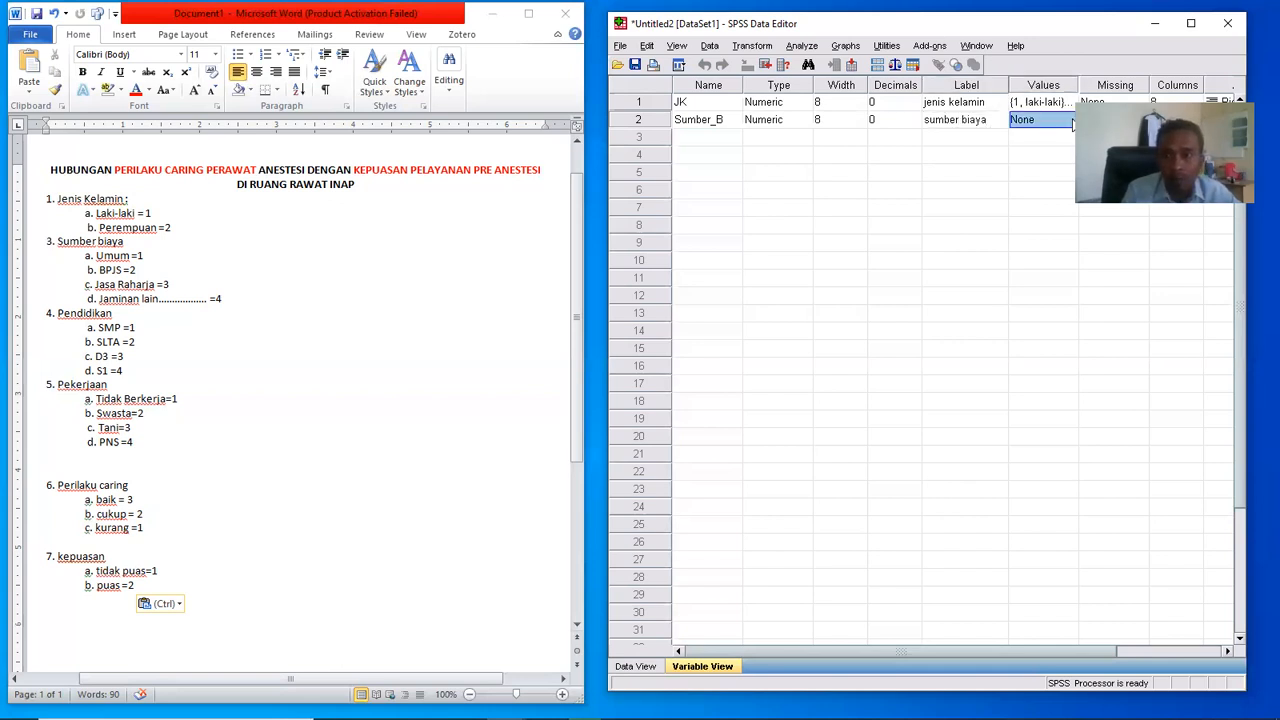
pyautogui.click(1070, 121)
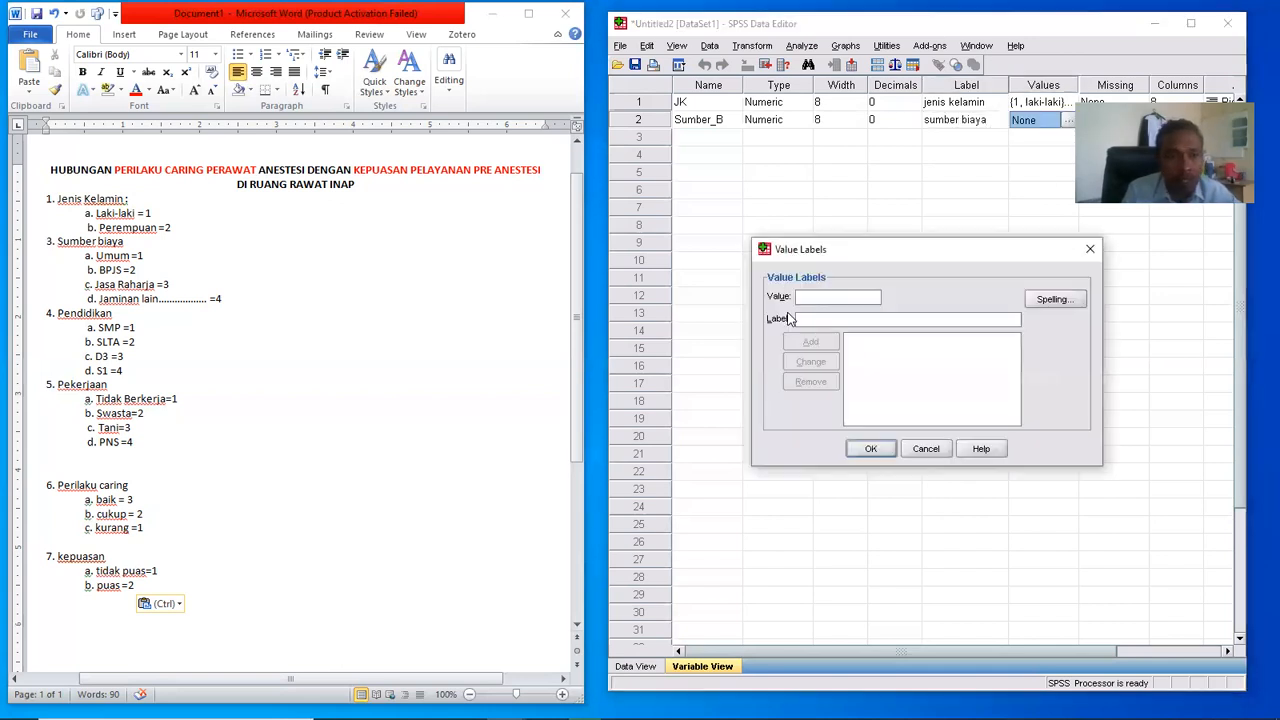
pyautogui.write('1')
pyautogui.click(820, 318)
pyautogui.write('umum')
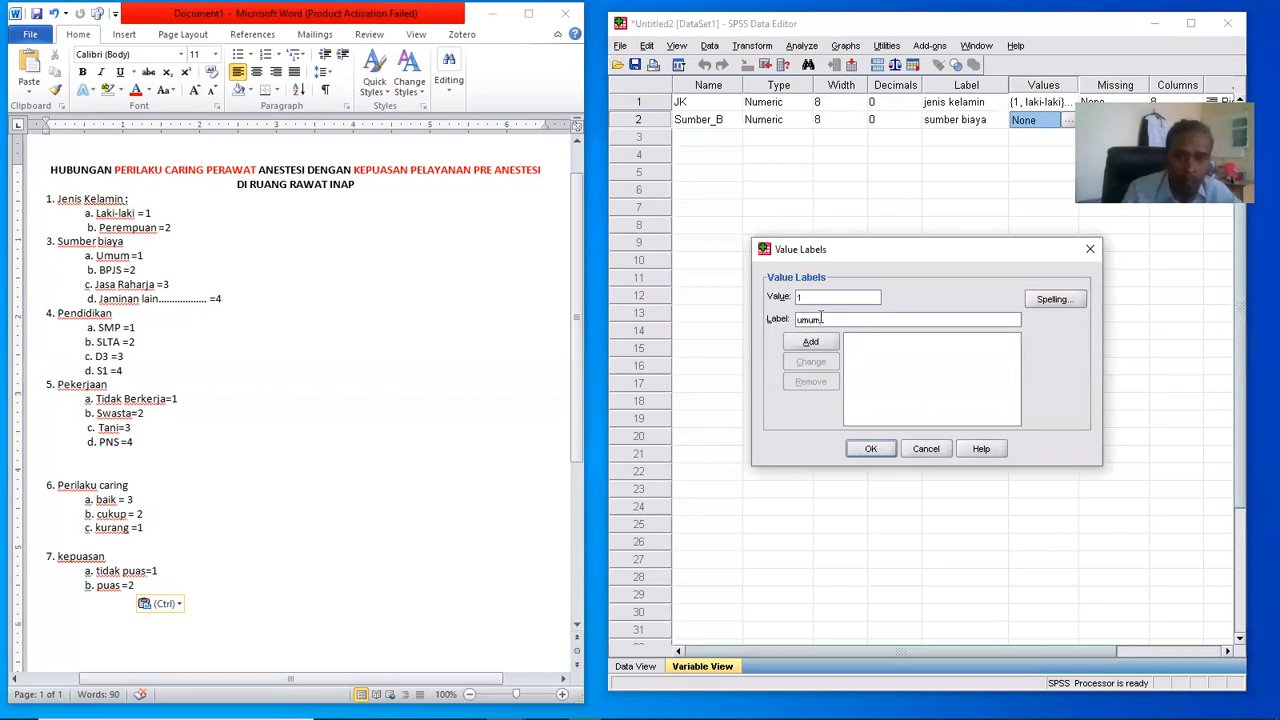
pyautogui.click(826, 345)
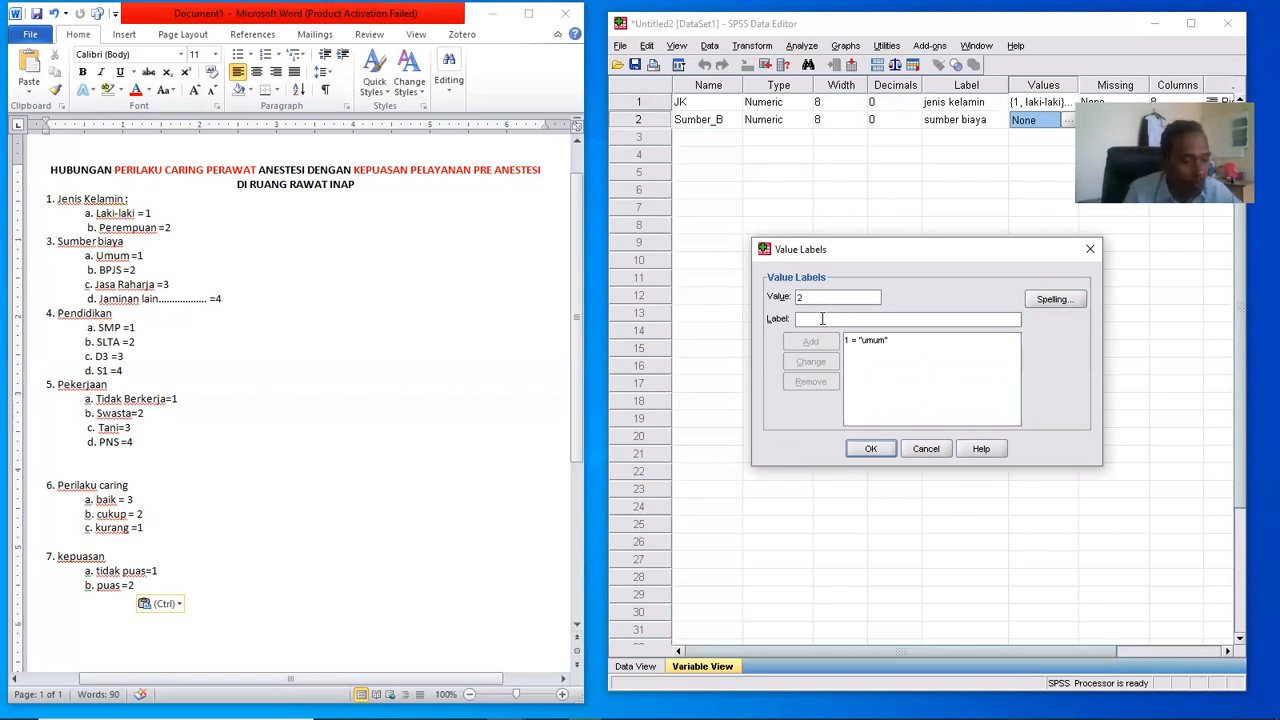
pyautogui.write('bpjs')
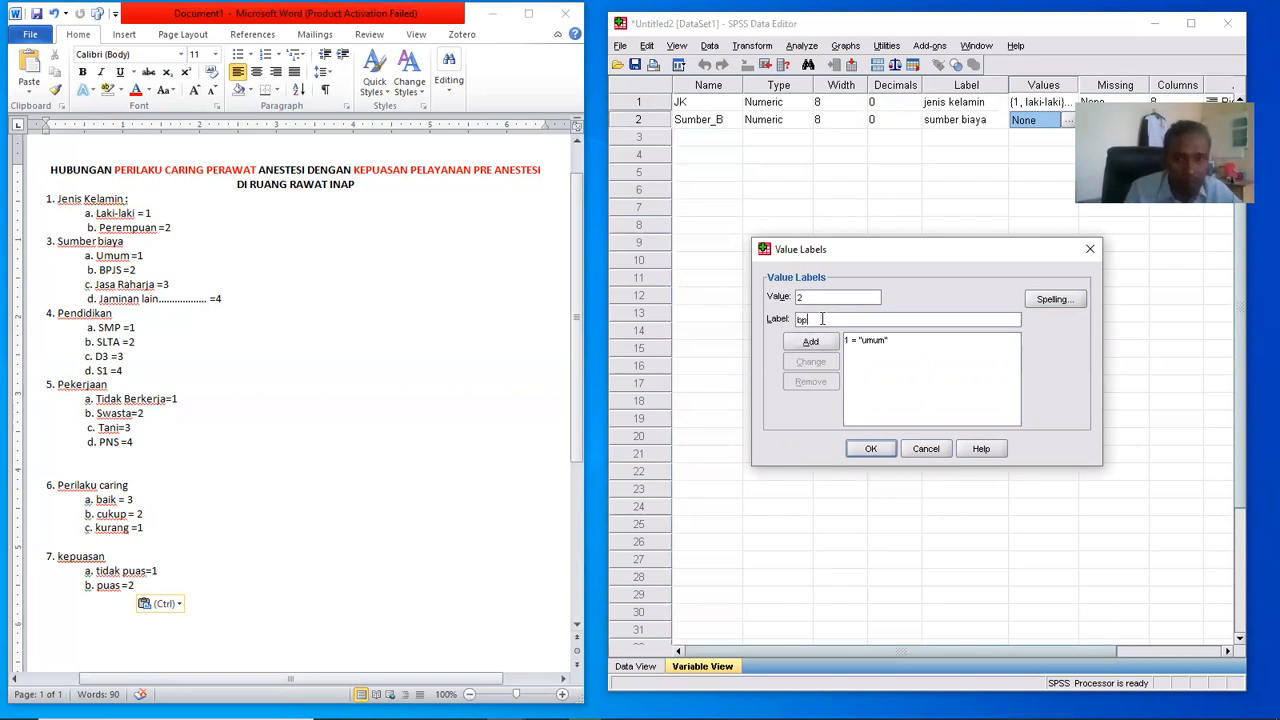
pyautogui.click(818, 345)
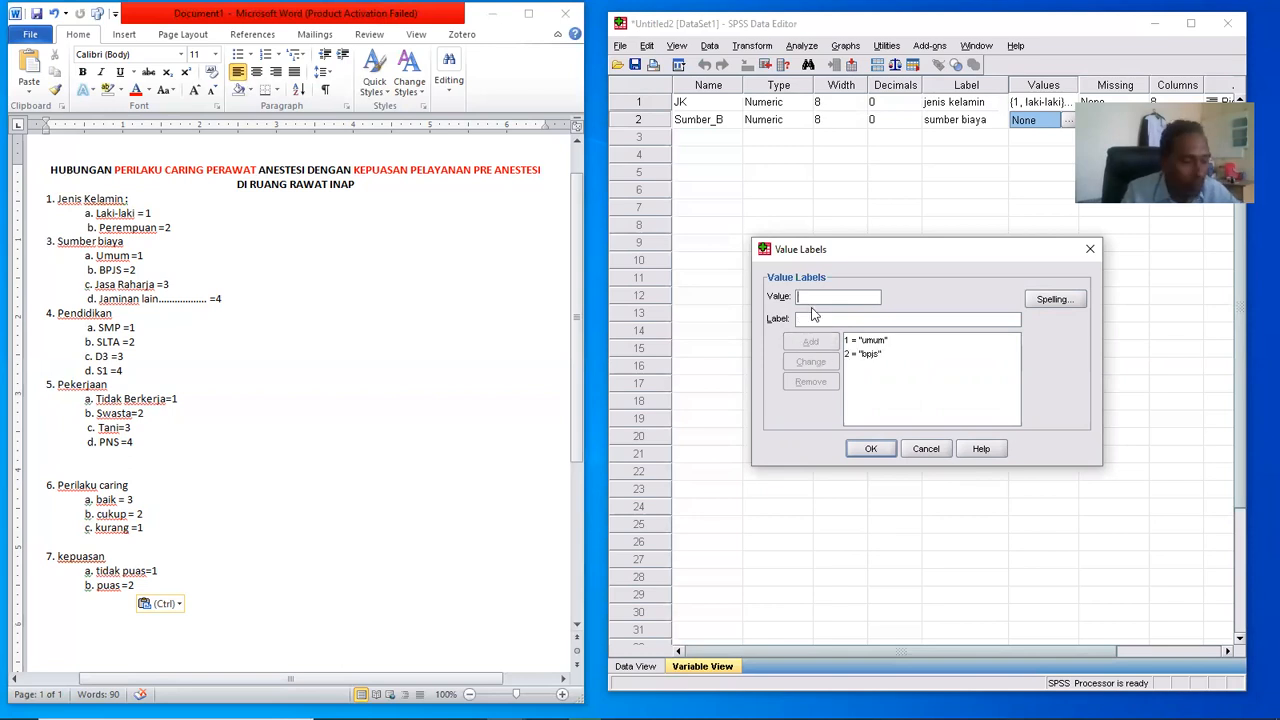
# - Add value labels 3 as jasa raharja and 4 as jaminan lain for Sumber_B and accept them
pyautogui.write('3')
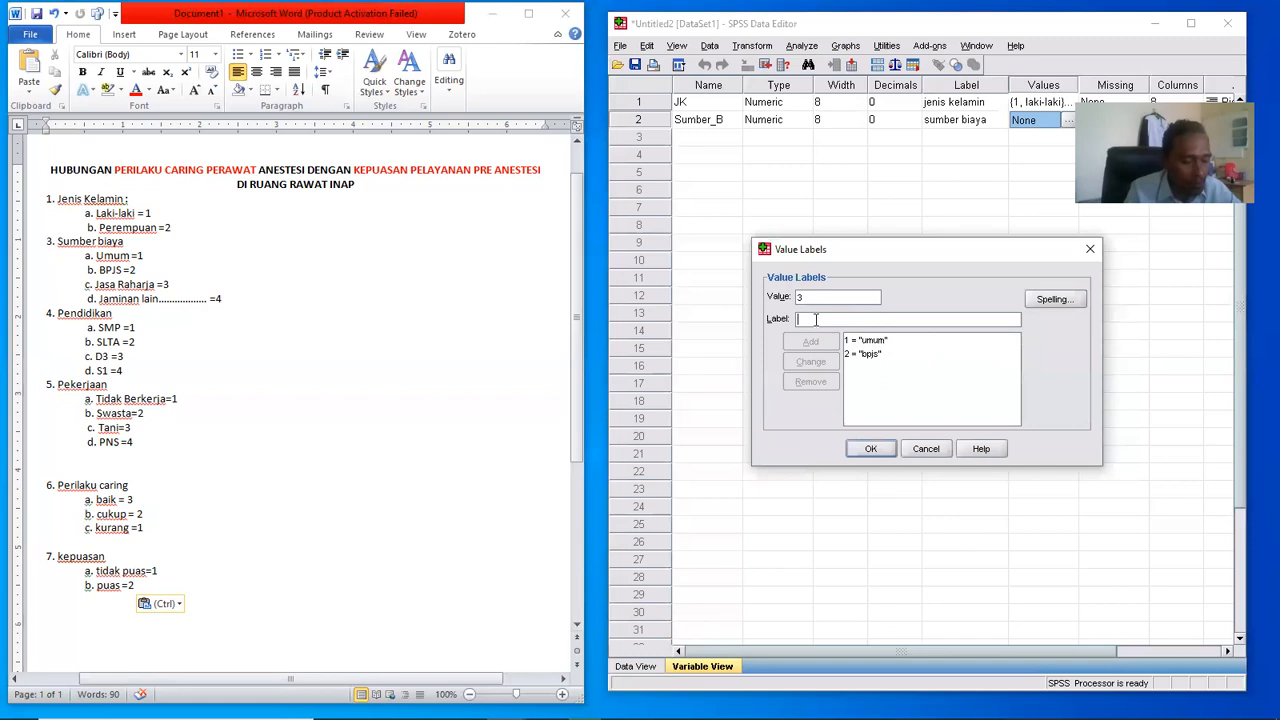
pyautogui.write('jasa ra')
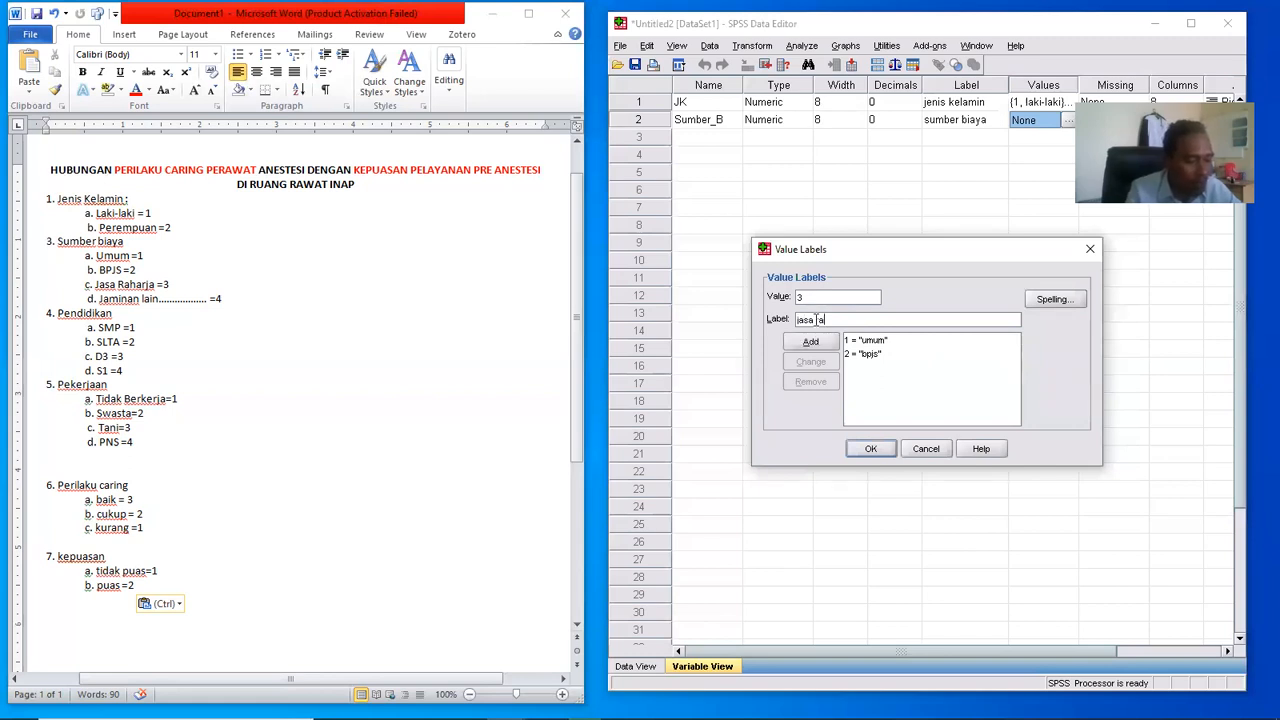
pyautogui.write('harja')
pyautogui.click(826, 344)
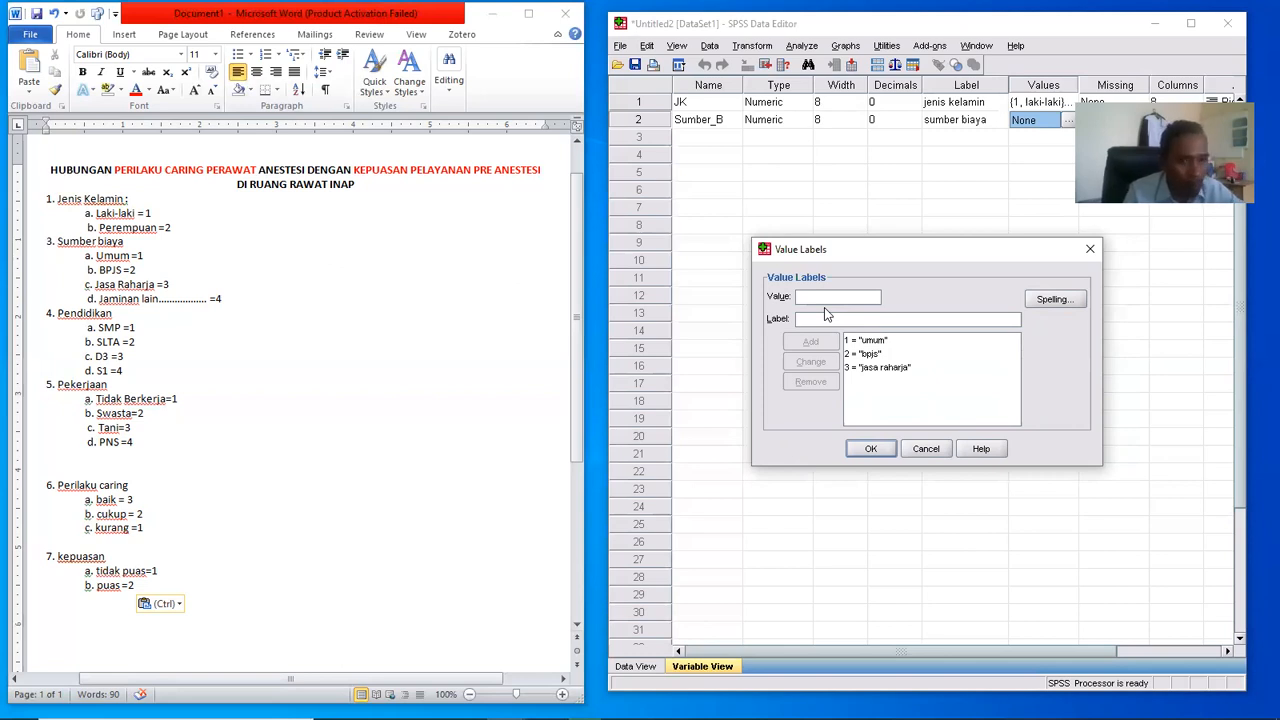
pyautogui.write('4')
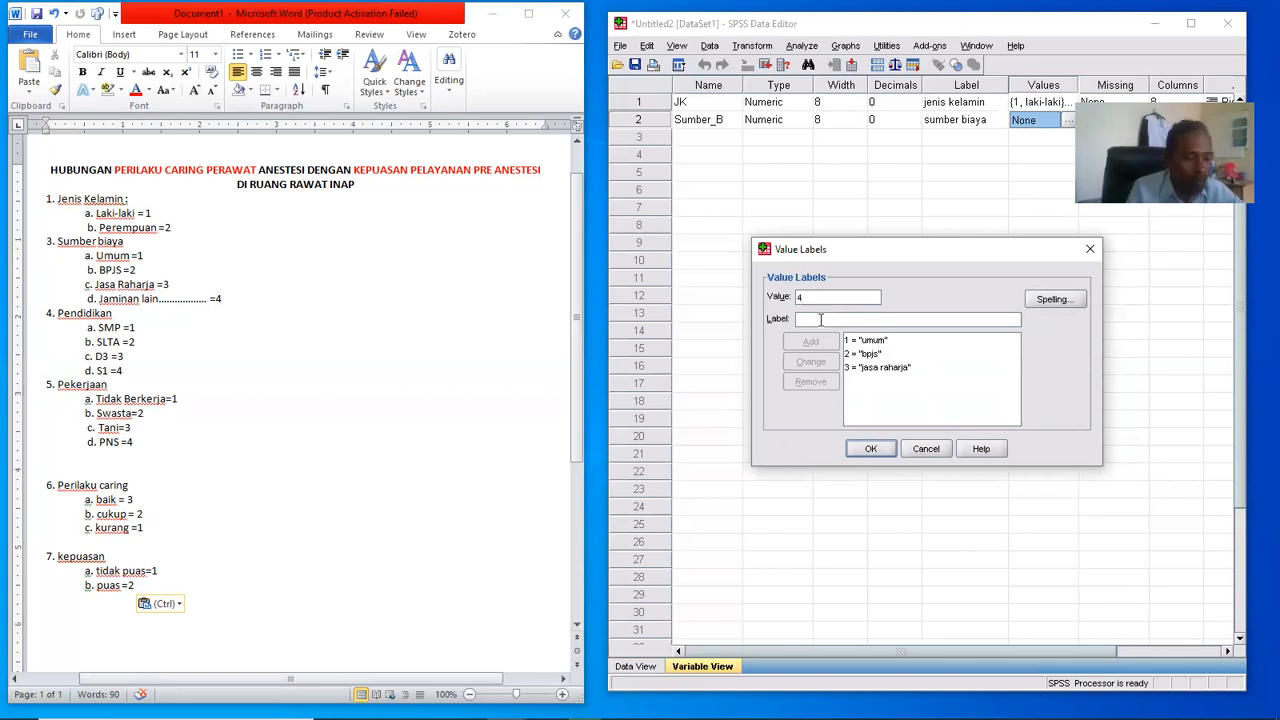
pyautogui.click(820, 319)
pyautogui.write('jaminan lain')
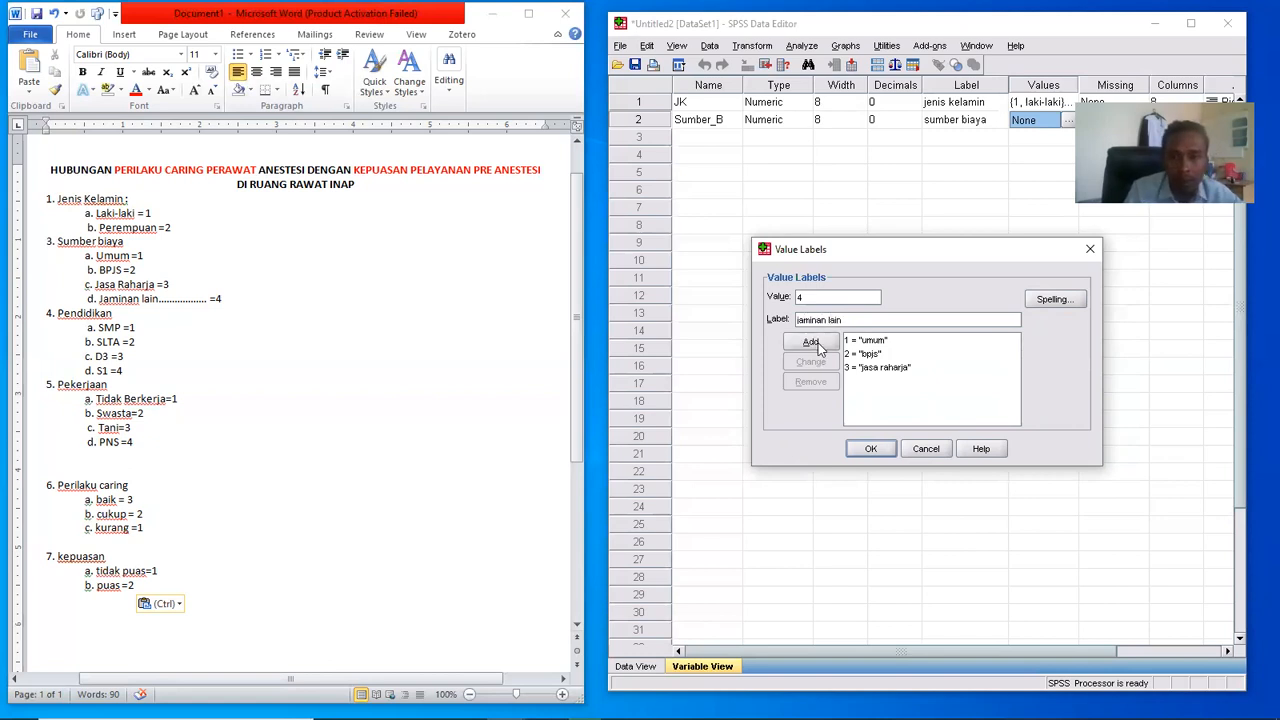
pyautogui.click(810, 343)
pyautogui.click(870, 449)
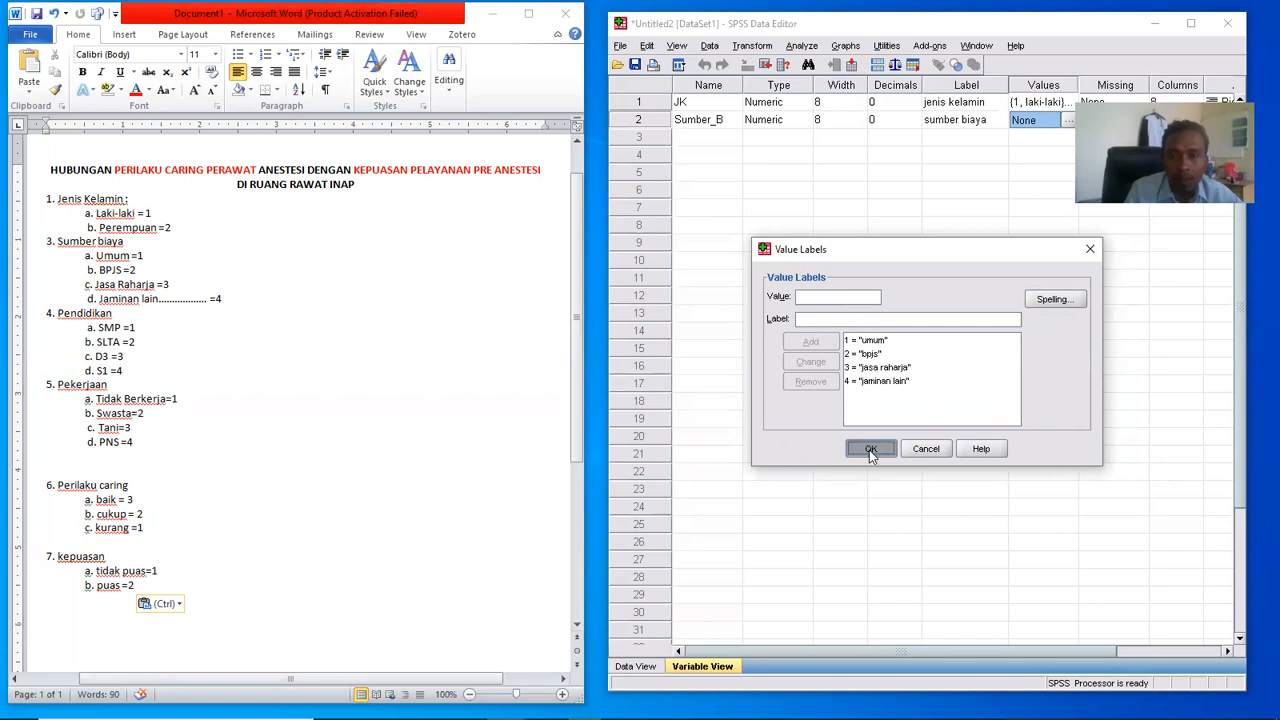
# - Define a third variable named pendidikan in the row below Sumber_B
pyautogui.click(688, 136)
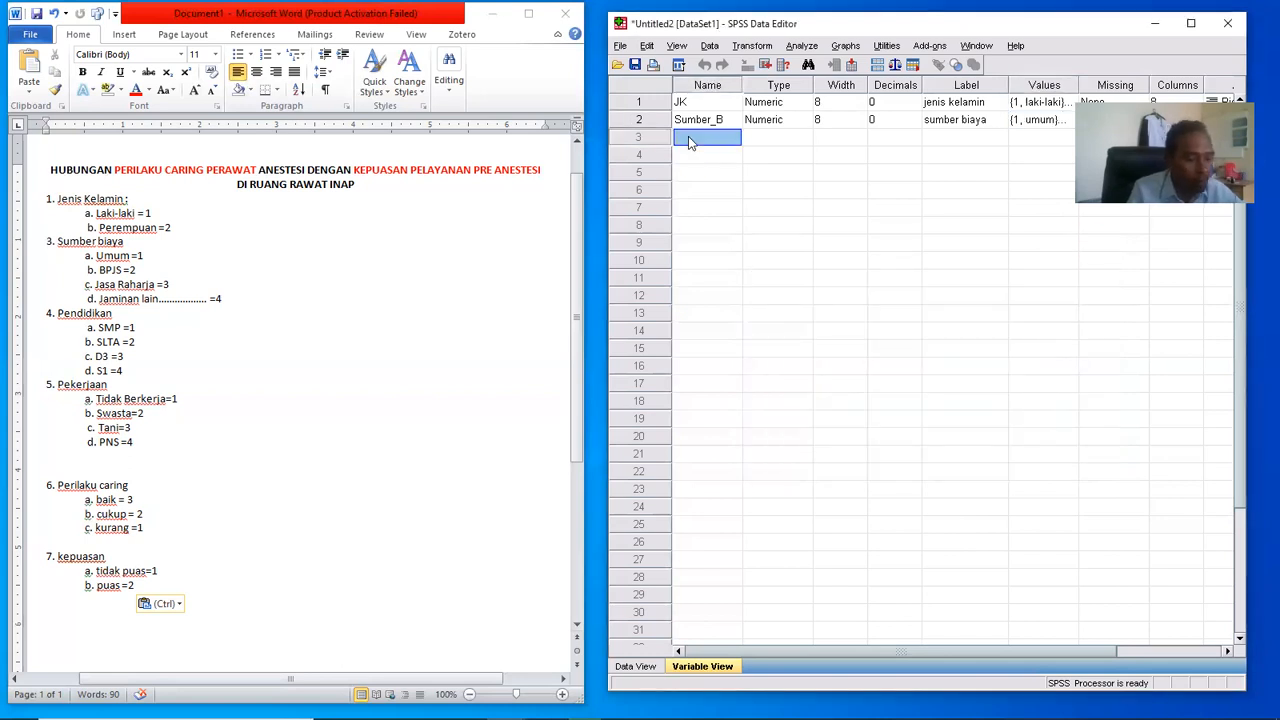
pyautogui.write('pendi')
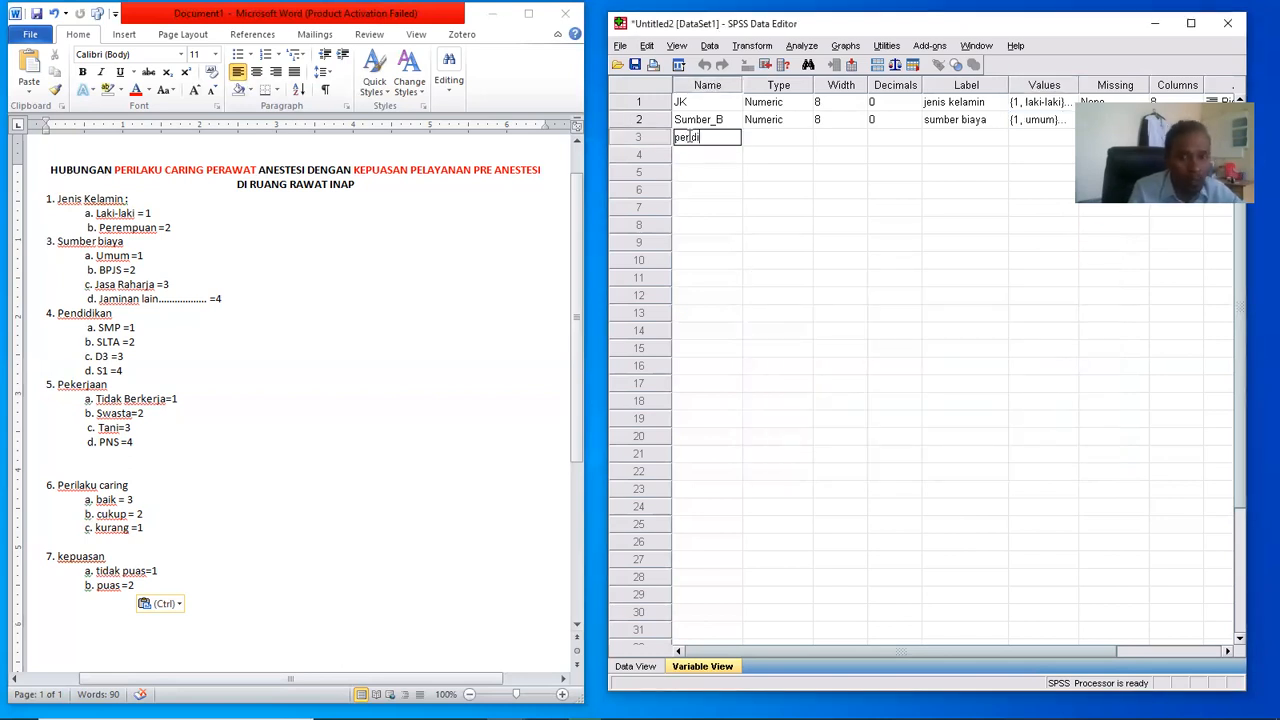
pyautogui.write('dikan')
pyautogui.press('Tab')
# - Set the pendidikan variable's decimals to 0
pyautogui.press('Tab')
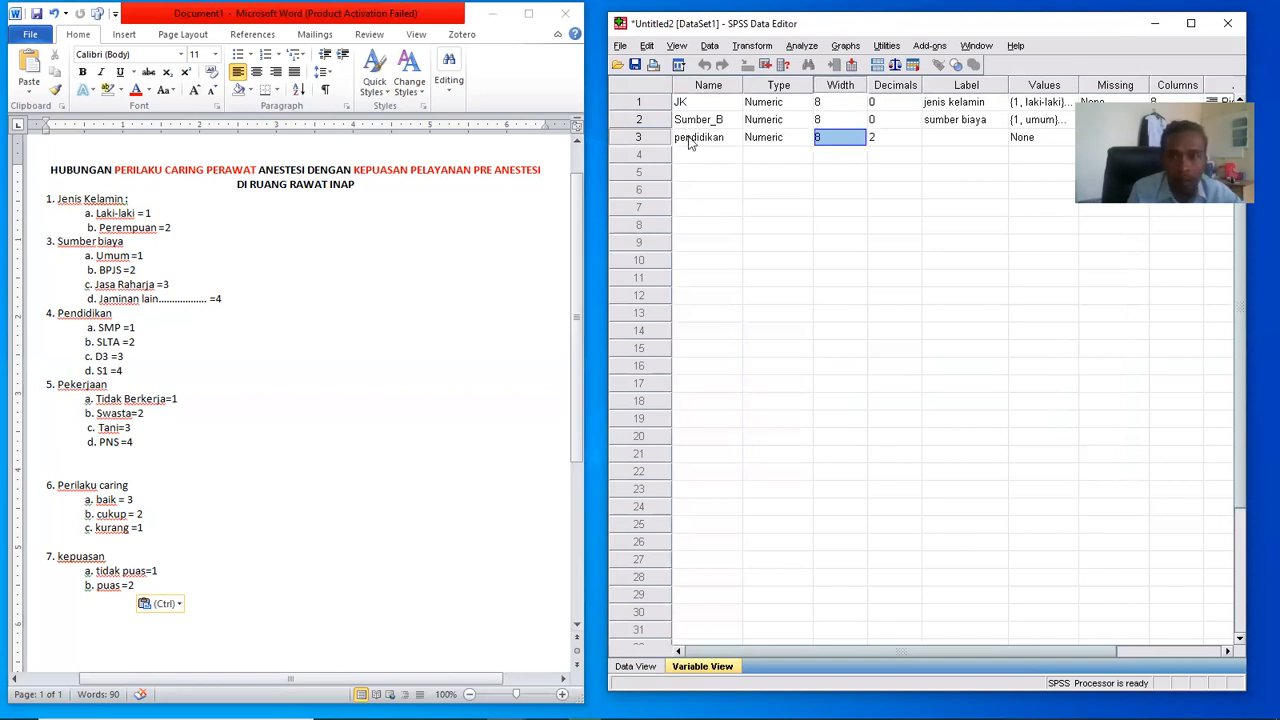
pyautogui.press('Tab')
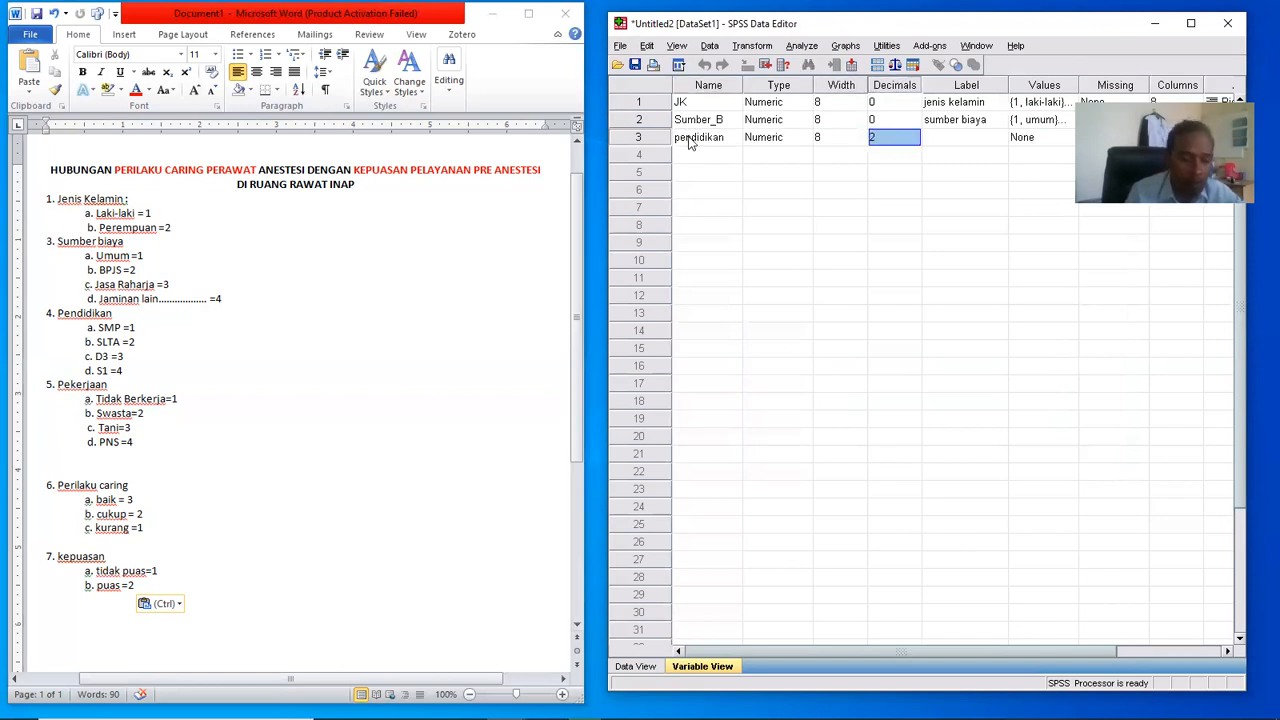
pyautogui.click(913, 141)
pyautogui.doubleClick(912, 132)
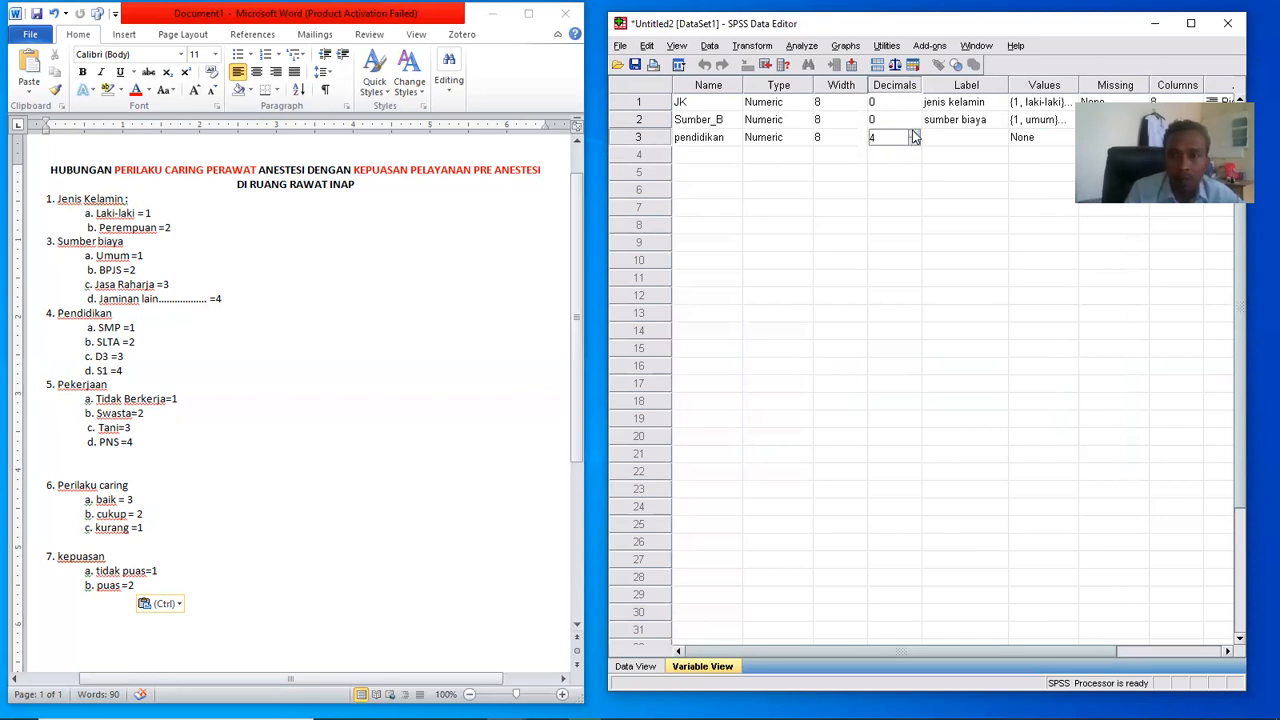
pyautogui.click(913, 133)
pyautogui.click(913, 143)
pyautogui.doubleClick(913, 143)
pyautogui.click(940, 137)
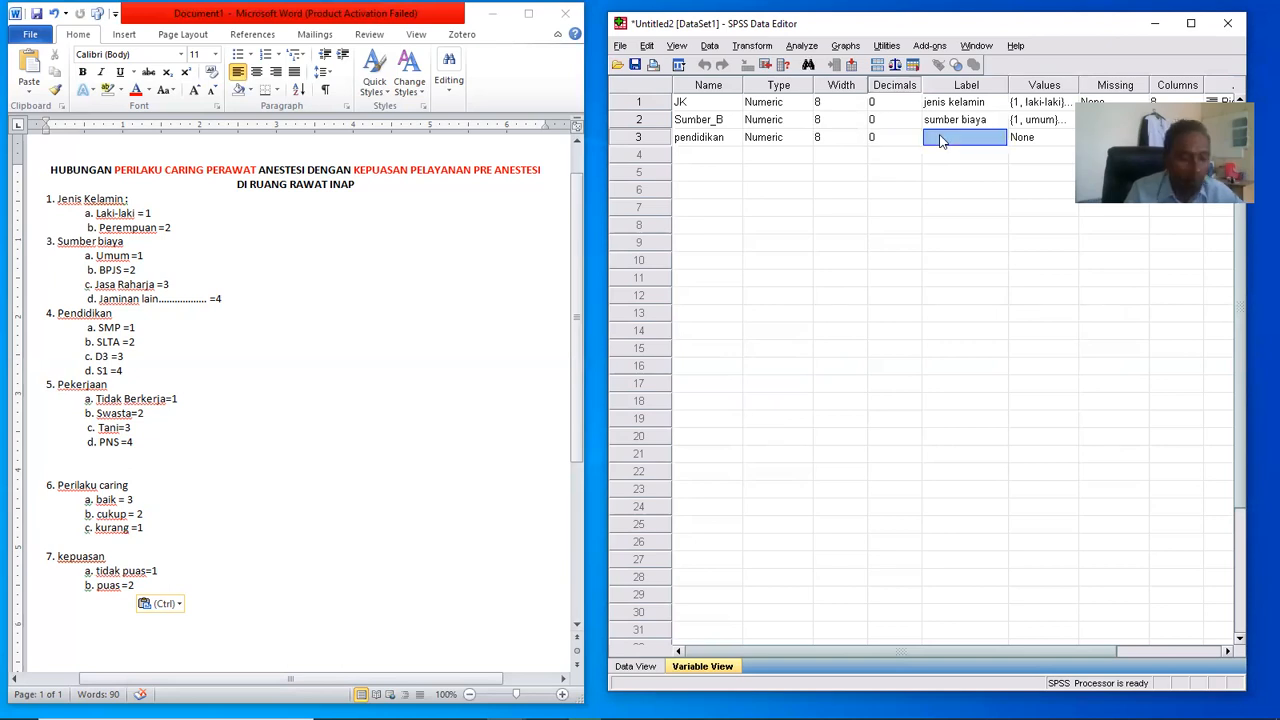
# - Give the pendidikan variable the label pendidikan and open its value labels
pyautogui.write('pendidik')
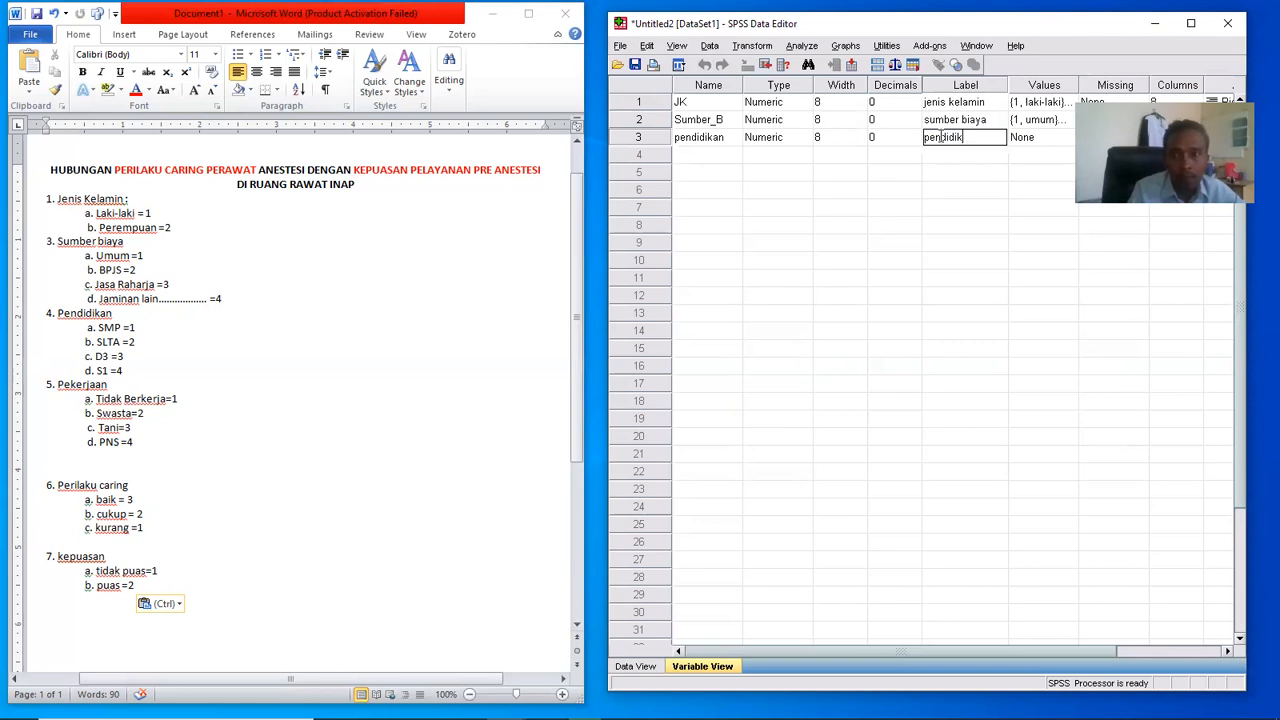
pyautogui.write('an')
pyautogui.click(1045, 139)
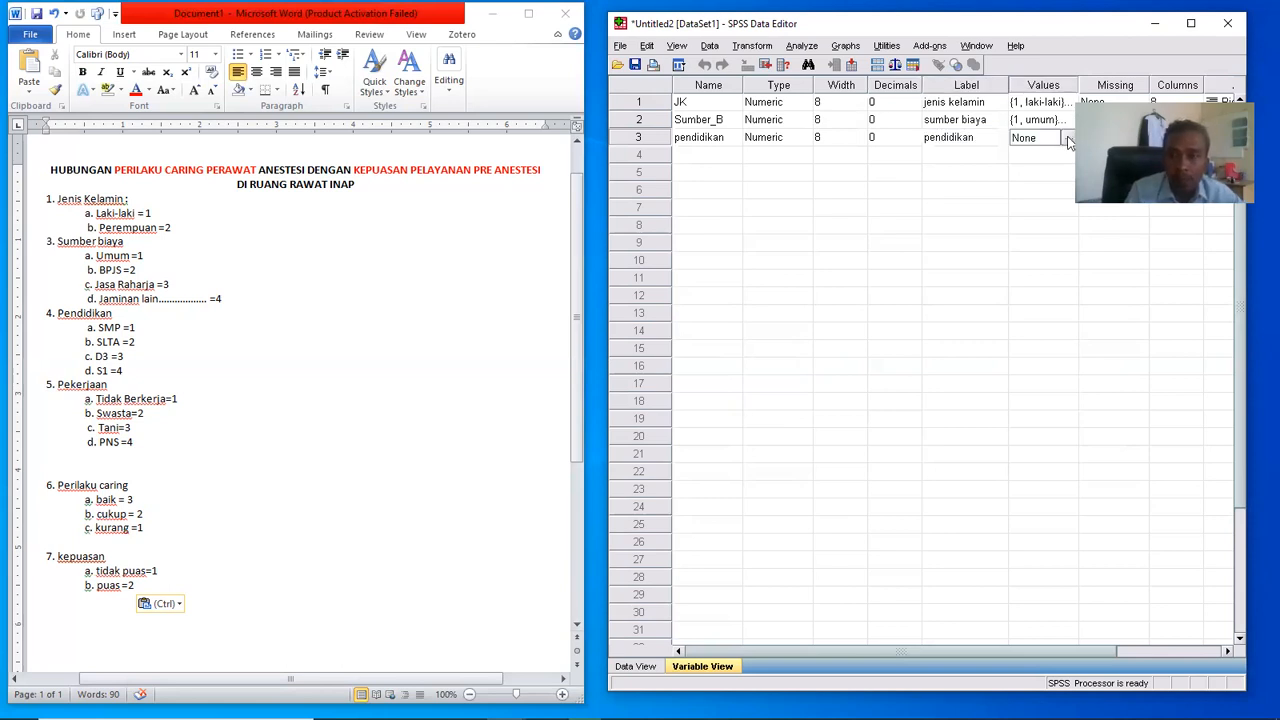
pyautogui.click(1068, 139)
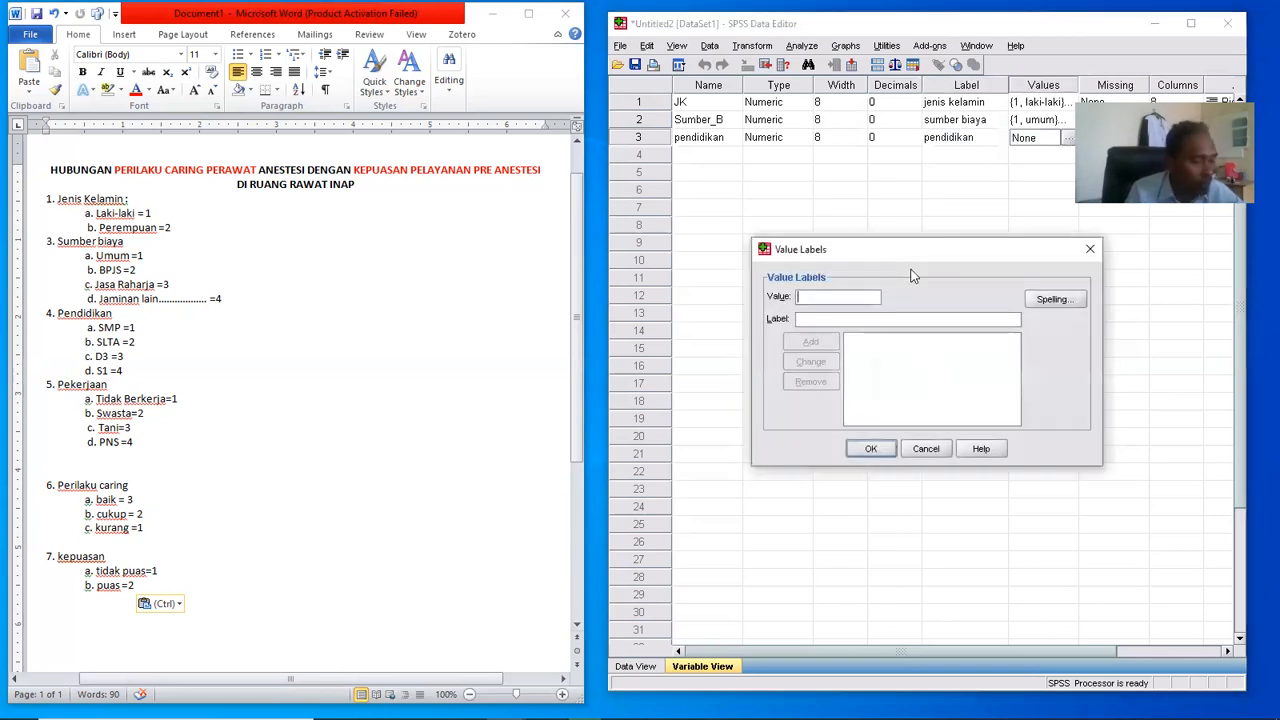
# - Add value labels 1 as smp and 2 as slta for the pendidikan variable
pyautogui.write('1')
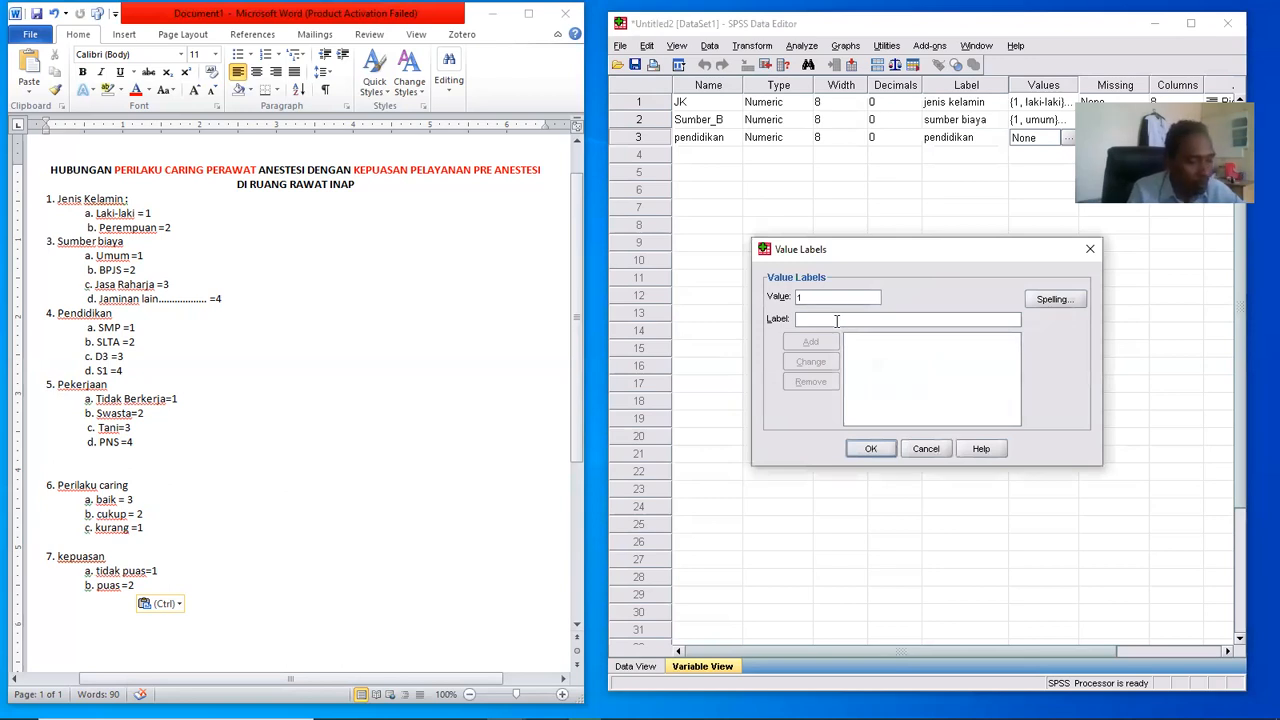
pyautogui.click(836, 320)
pyautogui.write('smp')
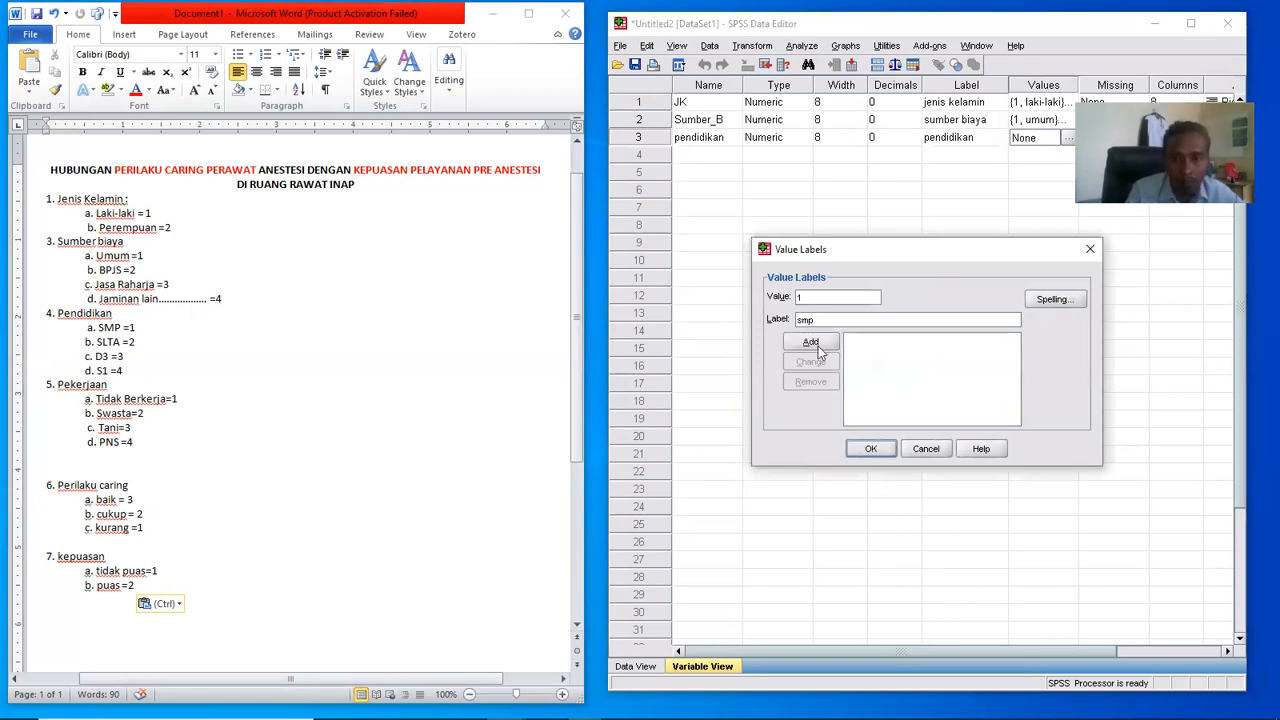
pyautogui.press('Return')
pyautogui.write('2')
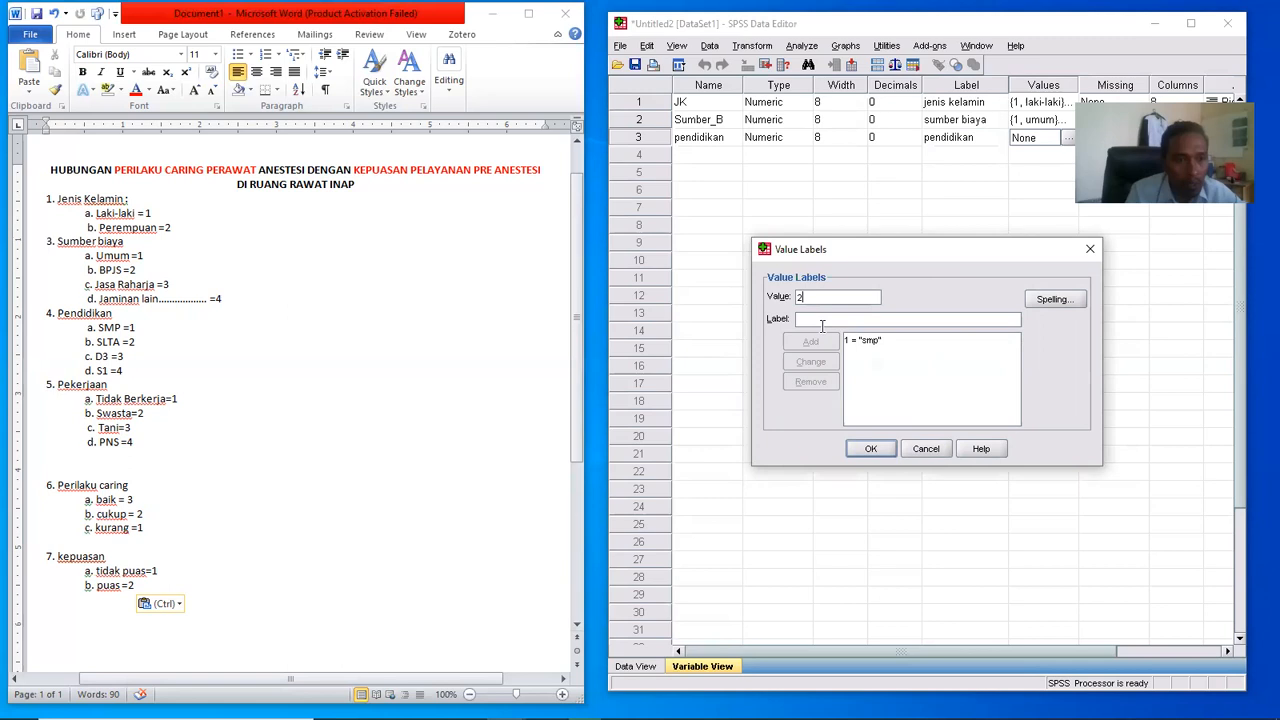
pyautogui.click(822, 322)
pyautogui.write('slt')
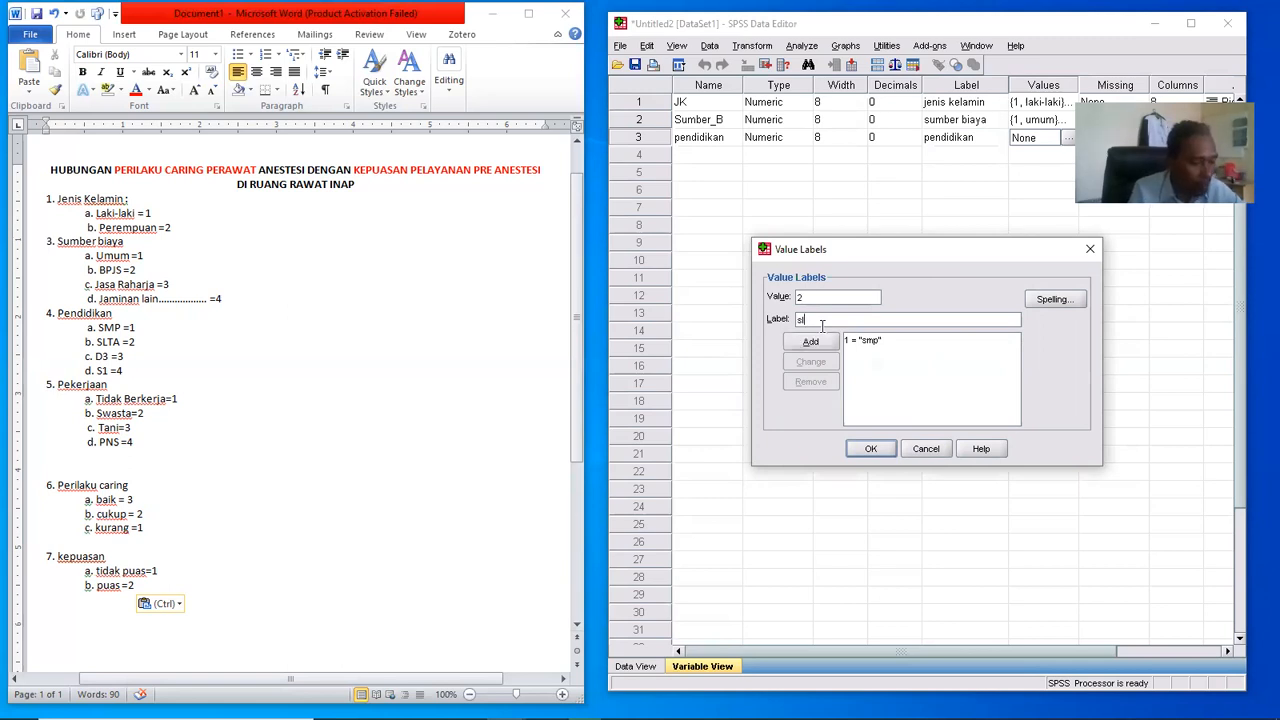
pyautogui.write('a')
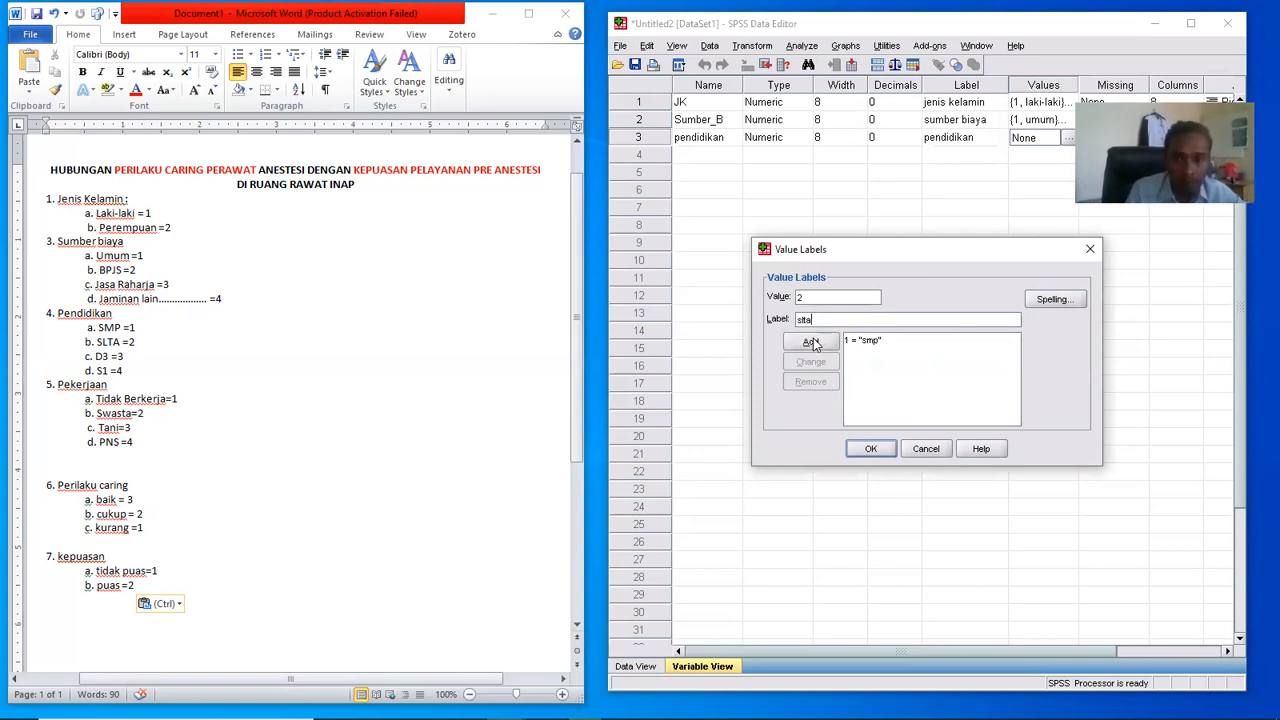
pyautogui.click(811, 342)
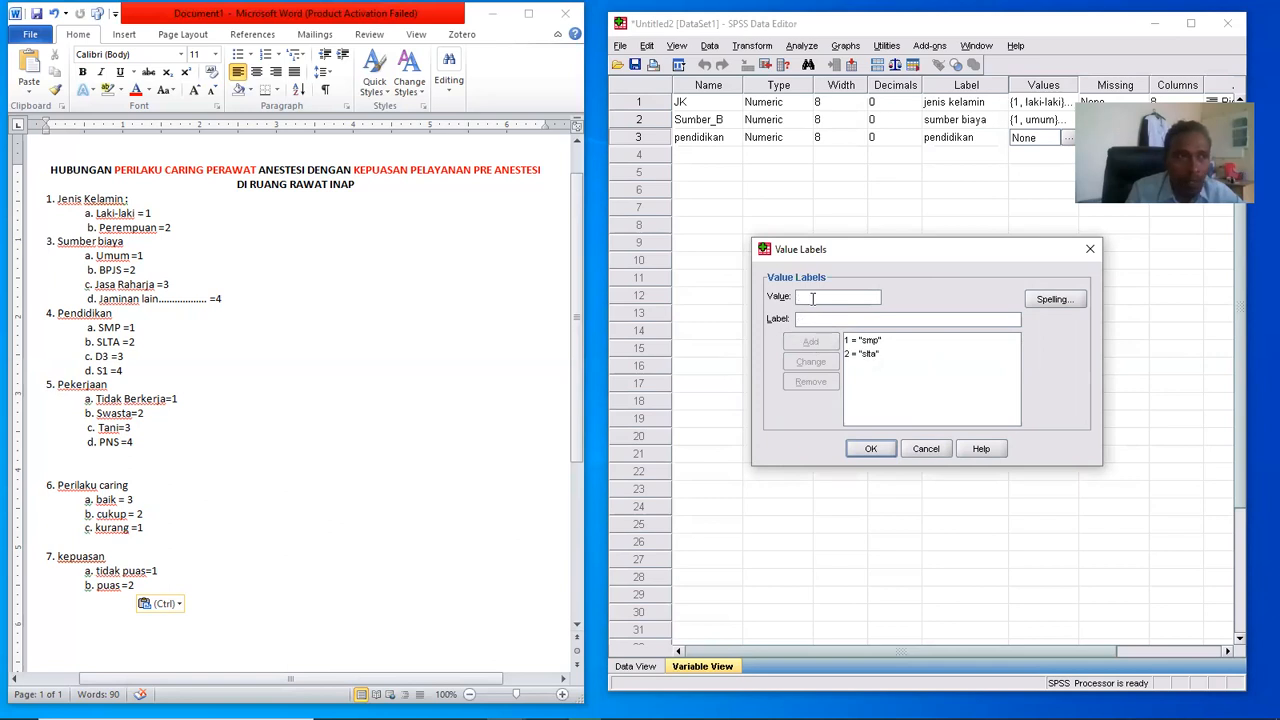
# - Add value labels 3 as D3 and 4 as S1 for pendidikan and accept them
pyautogui.write('3')
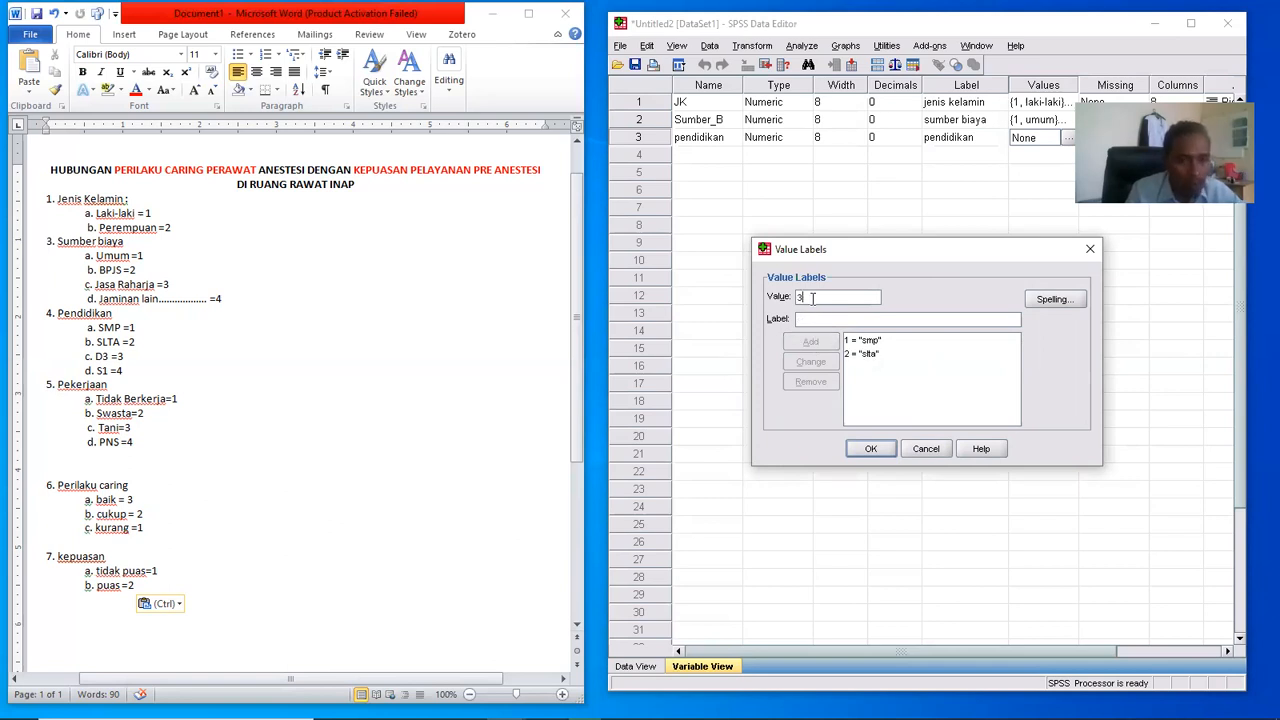
pyautogui.click(812, 321)
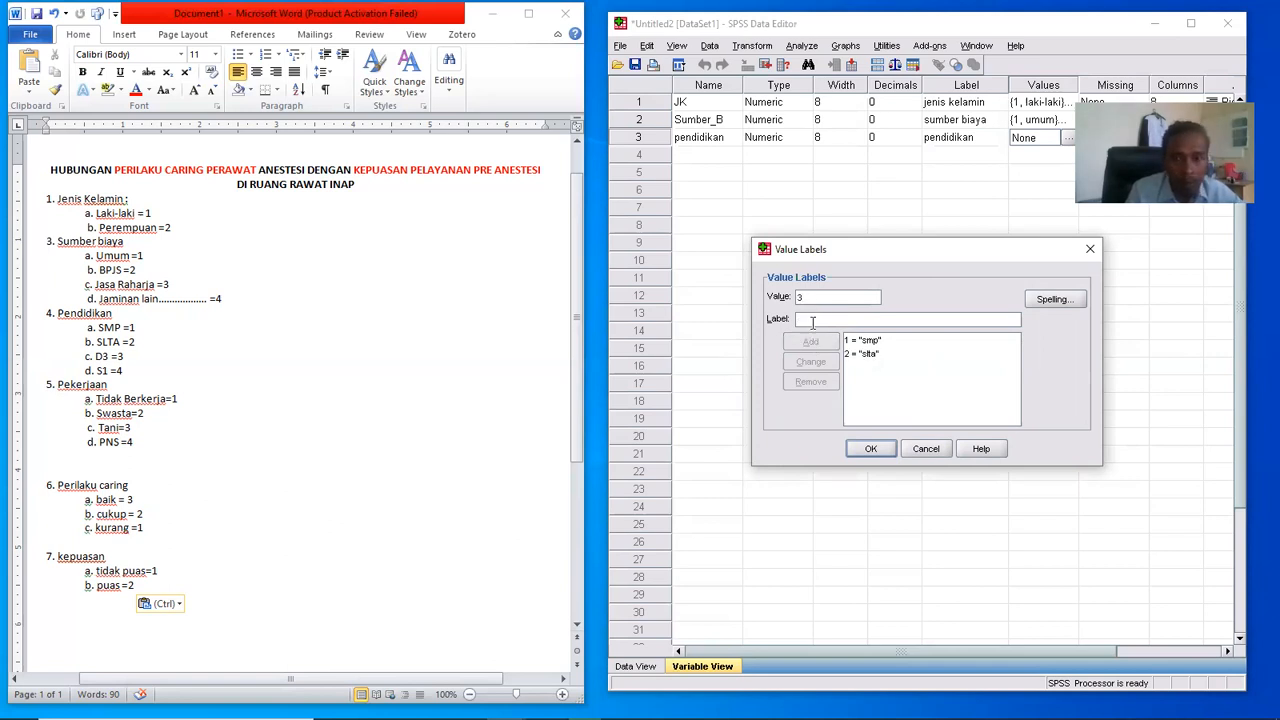
pyautogui.write('D')
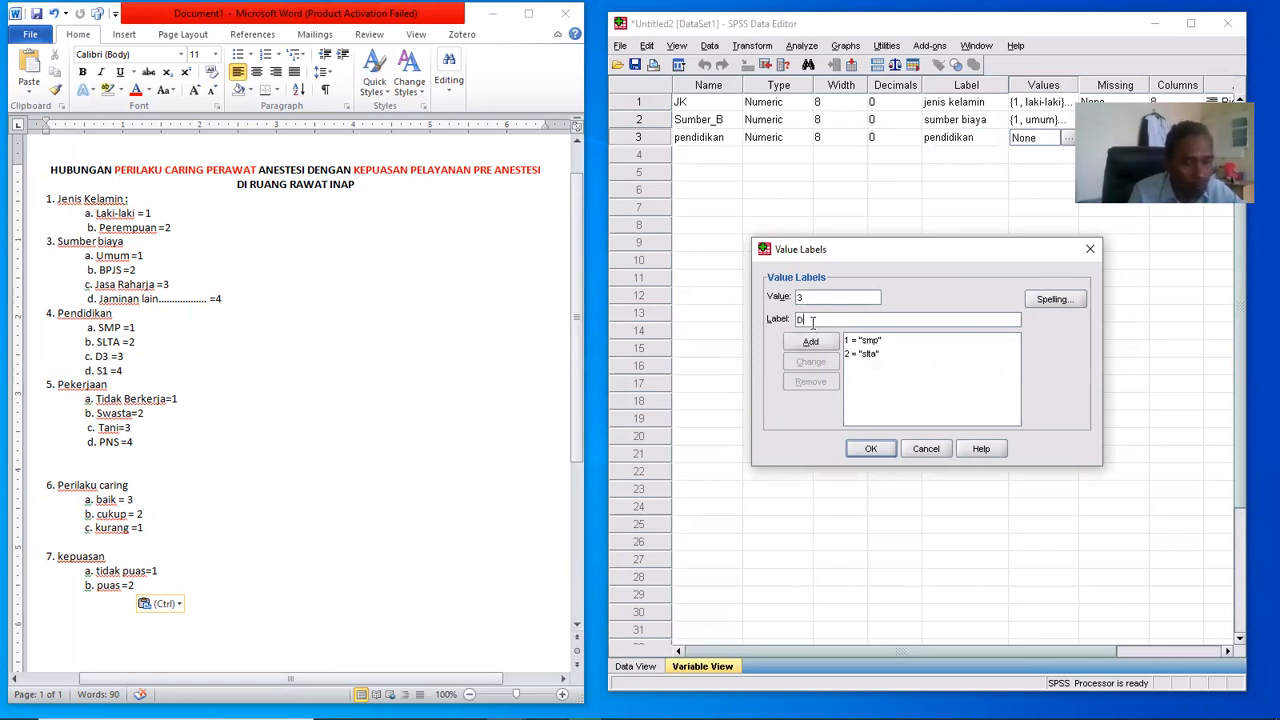
pyautogui.write('3')
pyautogui.click(810, 341)
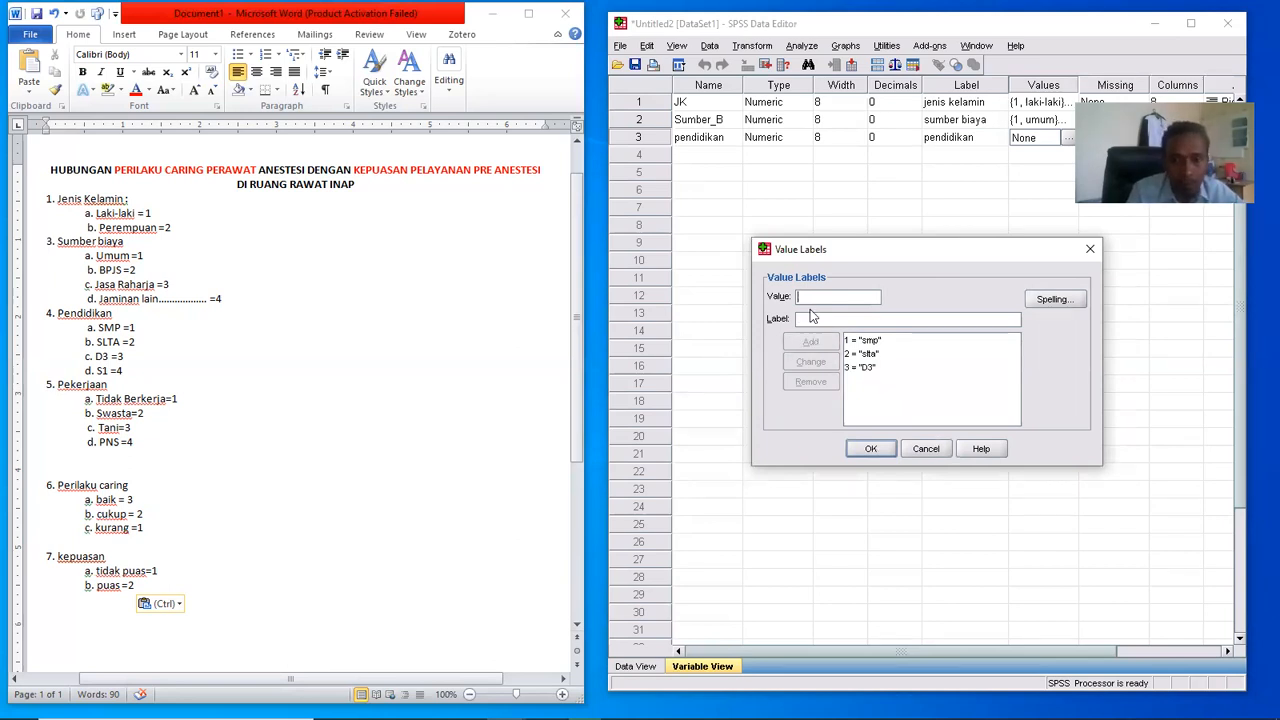
pyautogui.write('4')
pyautogui.click(814, 317)
pyautogui.write('S1')
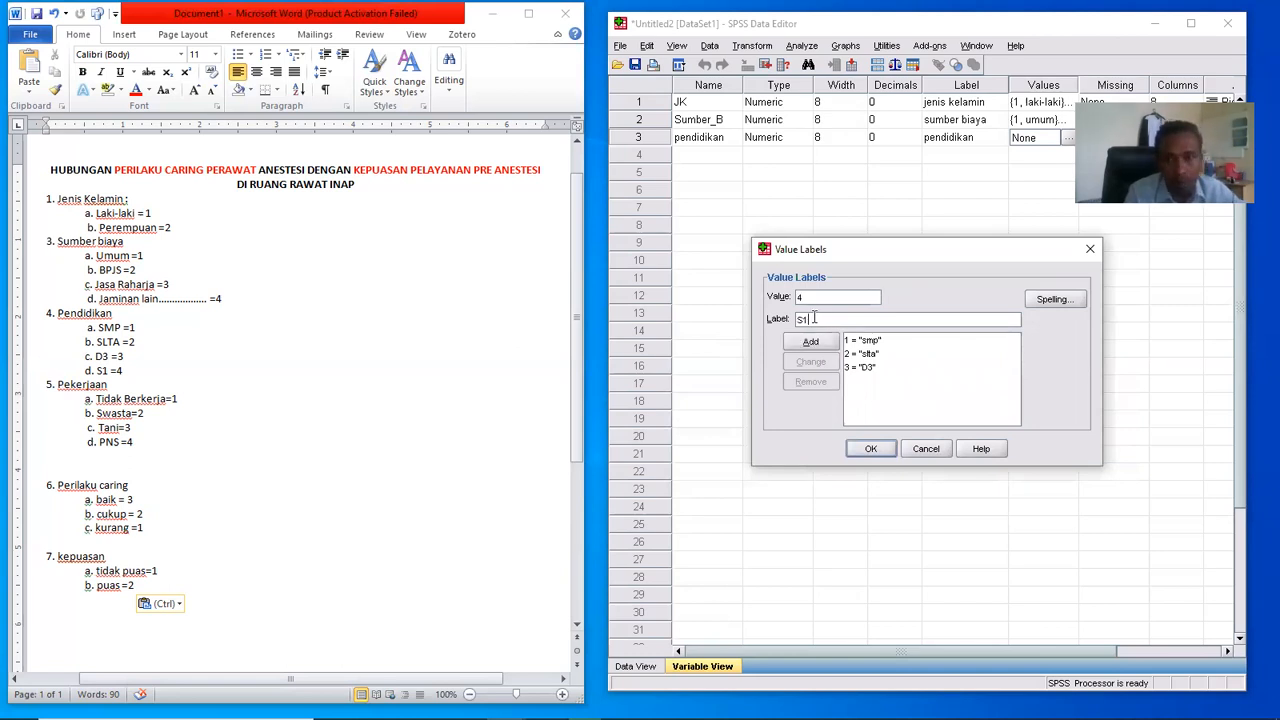
pyautogui.click(824, 343)
pyautogui.click(870, 449)
# - Define a fourth variable named pekerjaan with 0 decimals and the label pekerjaan
pyautogui.click(688, 157)
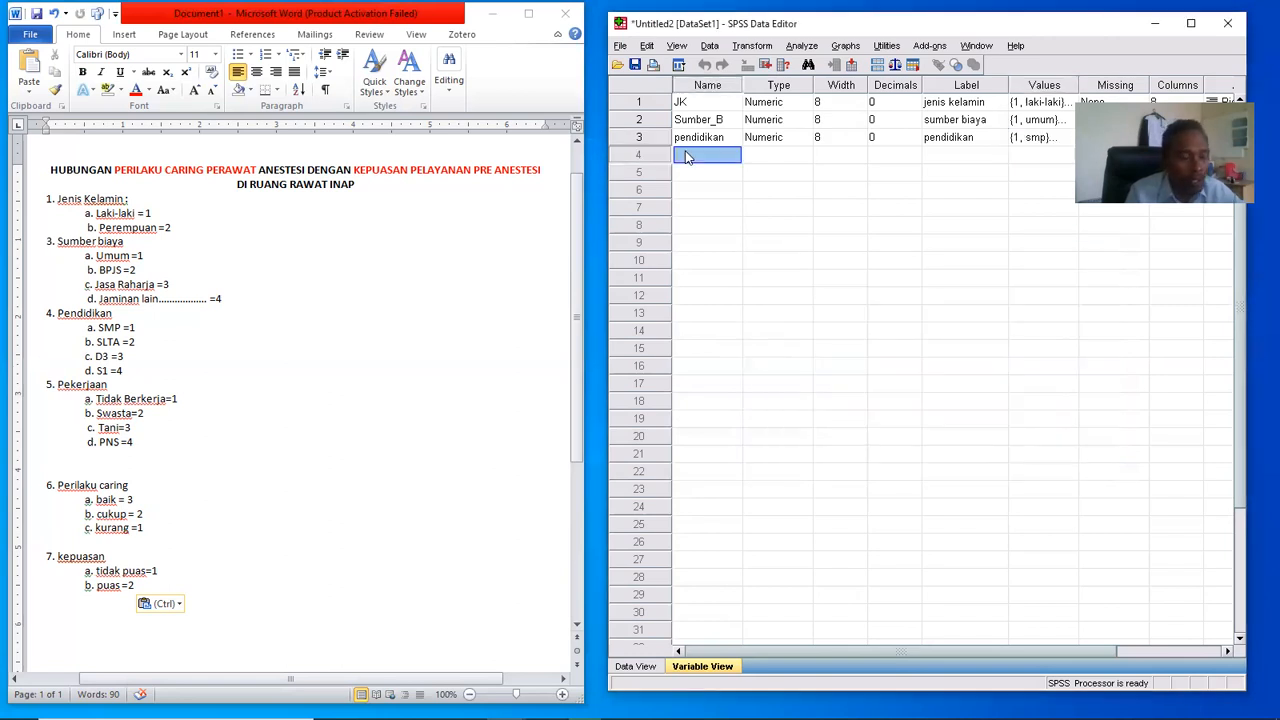
pyautogui.write('pekerjaa')
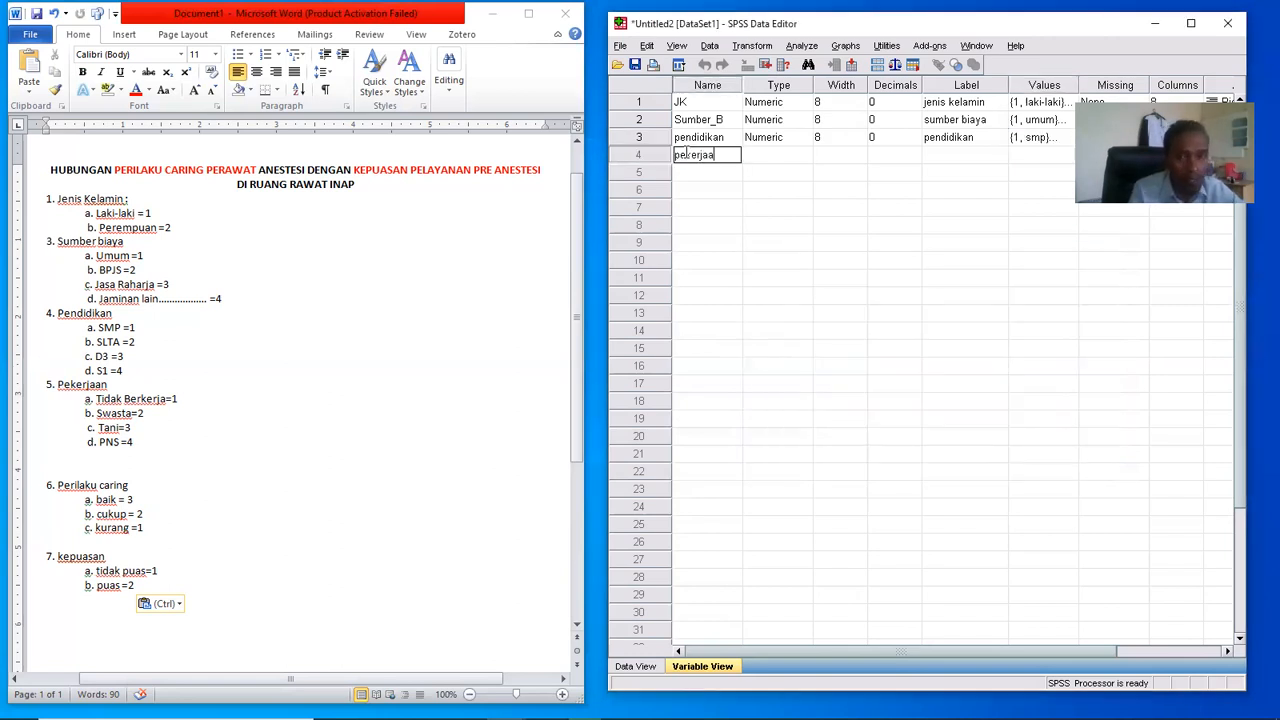
pyautogui.write('n')
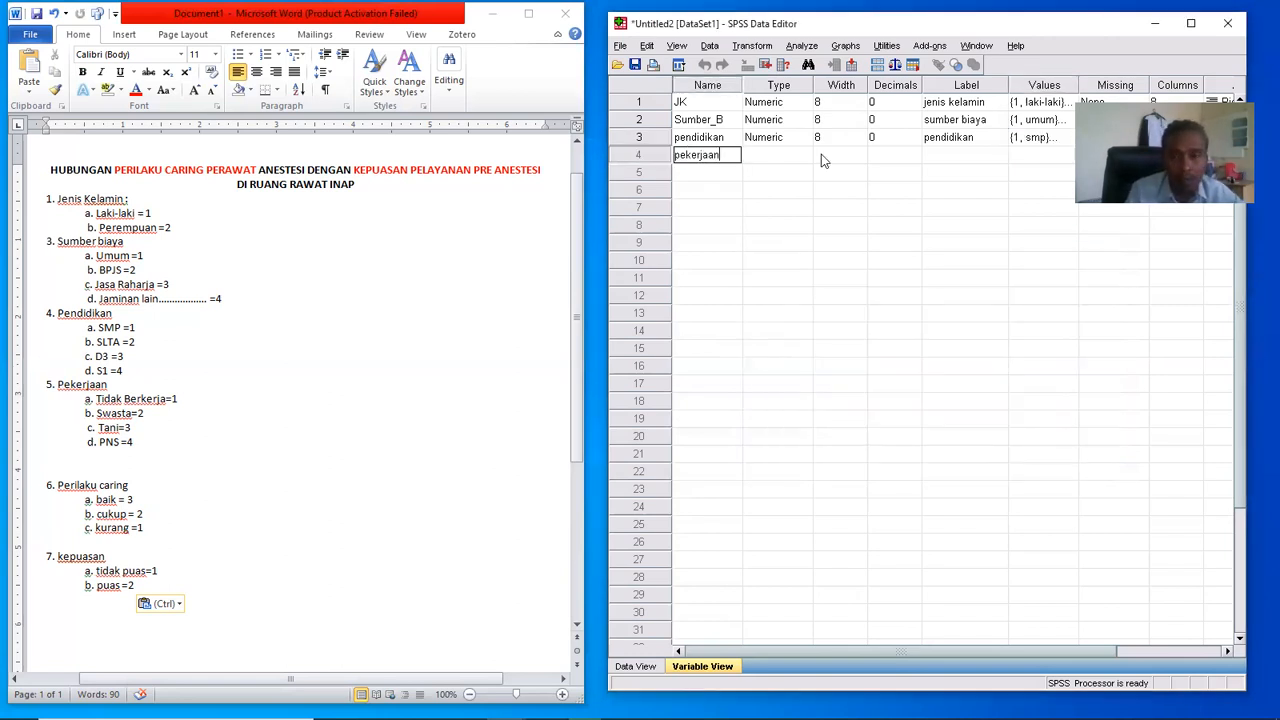
pyautogui.click(909, 157)
pyautogui.click(944, 155)
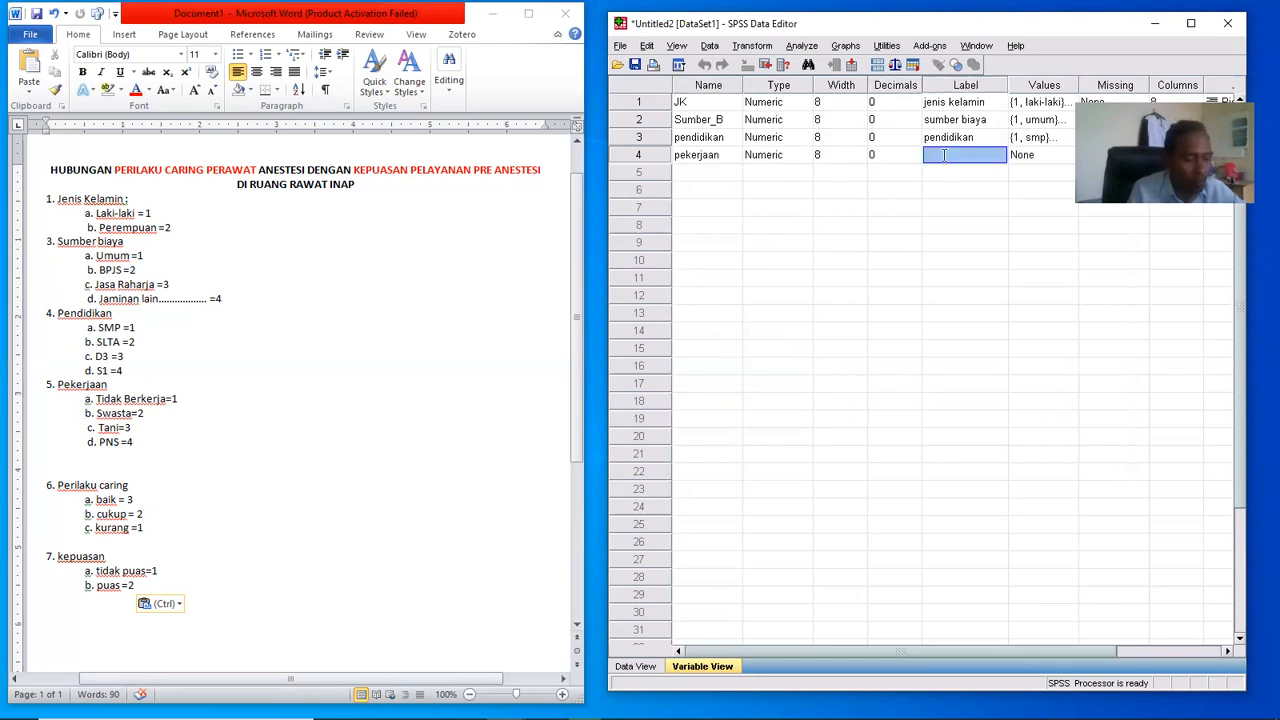
pyautogui.write('pekerjaan')
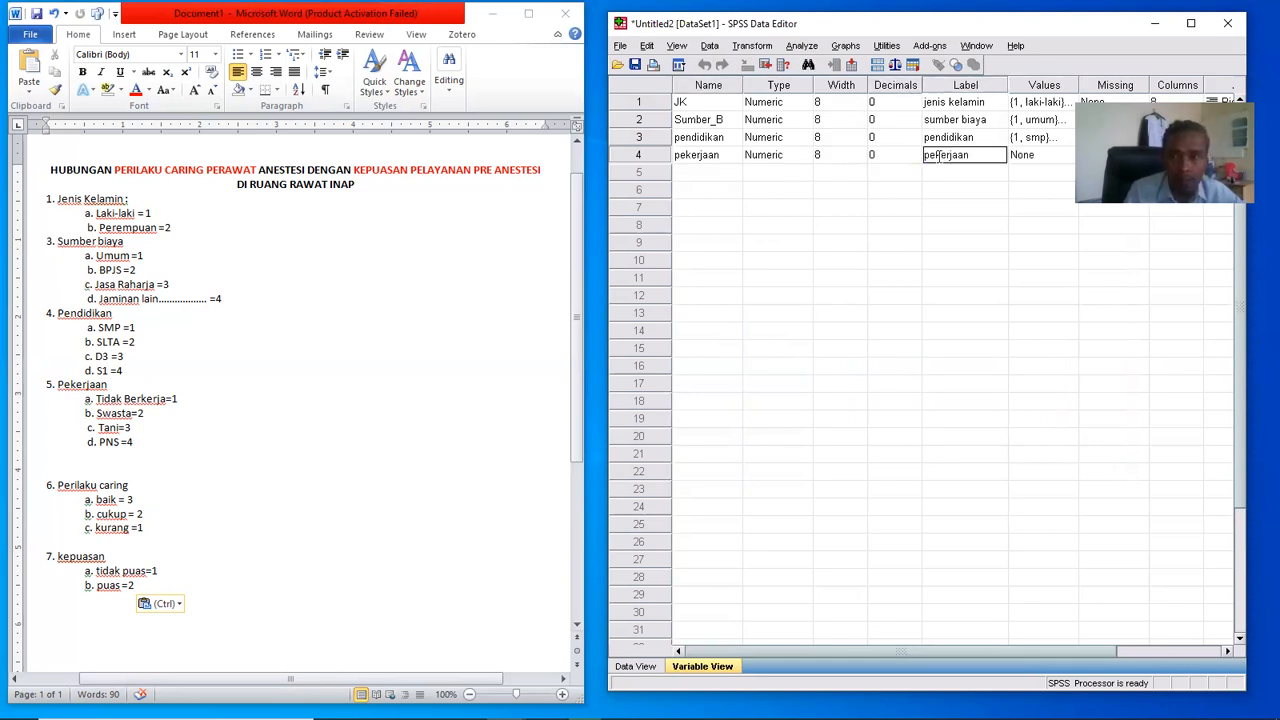
# - Open the value labels for pekerjaan and add 1 as tidak bekerja and 2 as swasta
pyautogui.click(1040, 158)
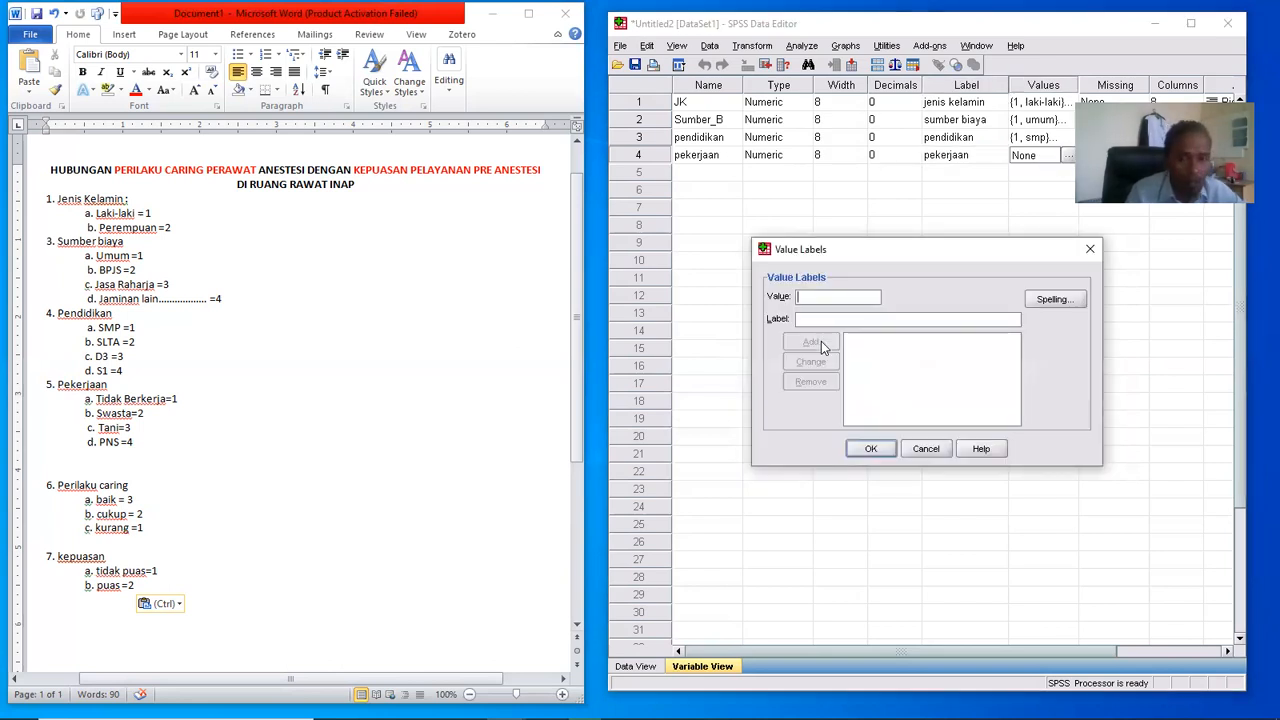
pyautogui.write('1')
pyautogui.click(811, 320)
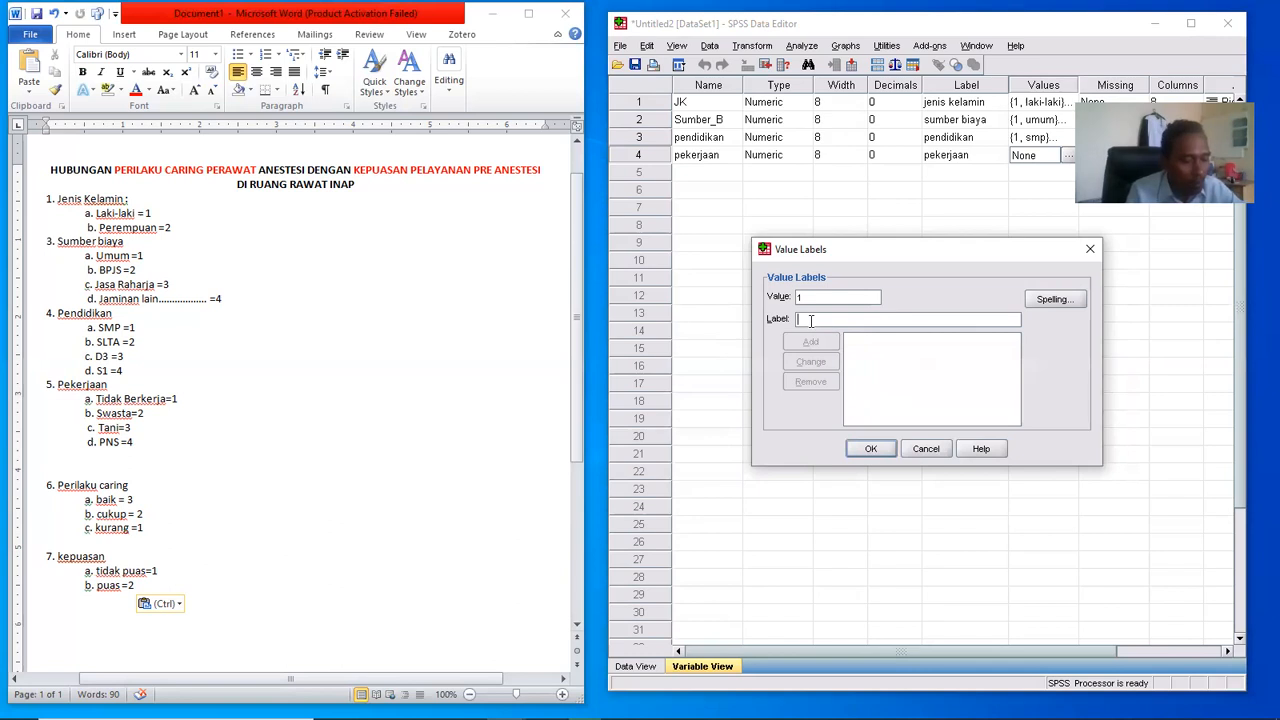
pyautogui.write('tidak')
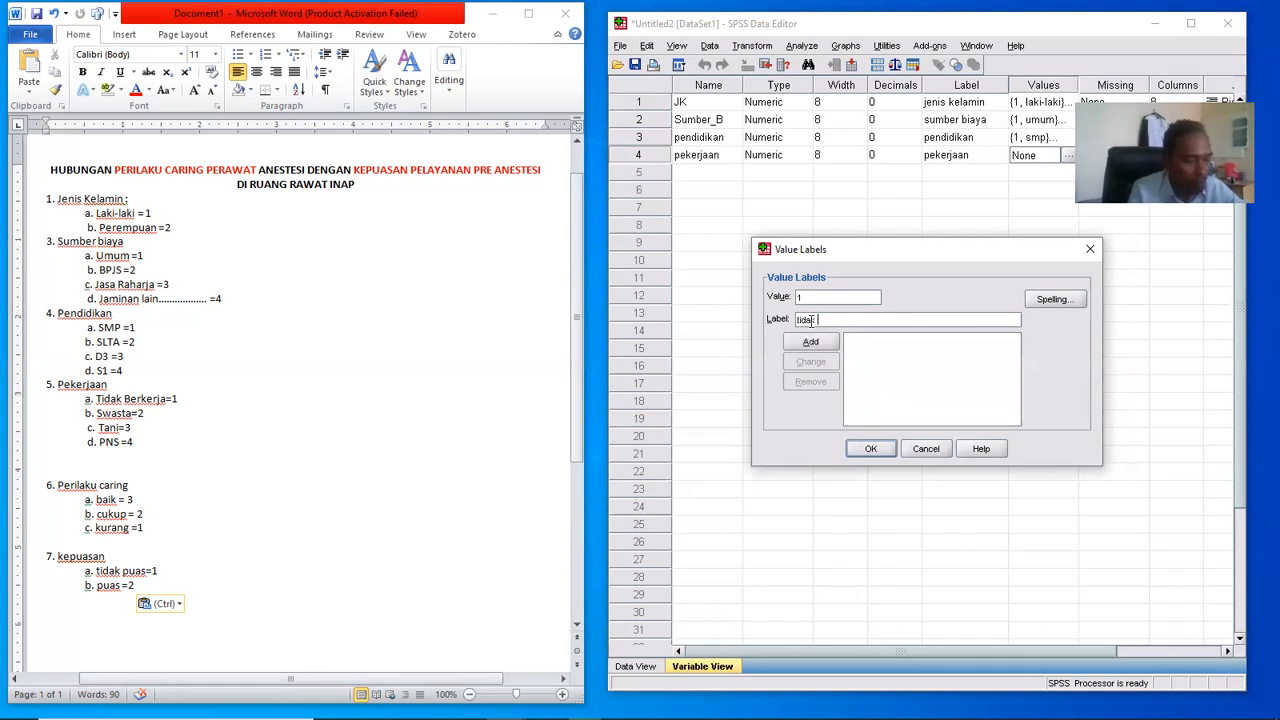
pyautogui.write(' bekerja')
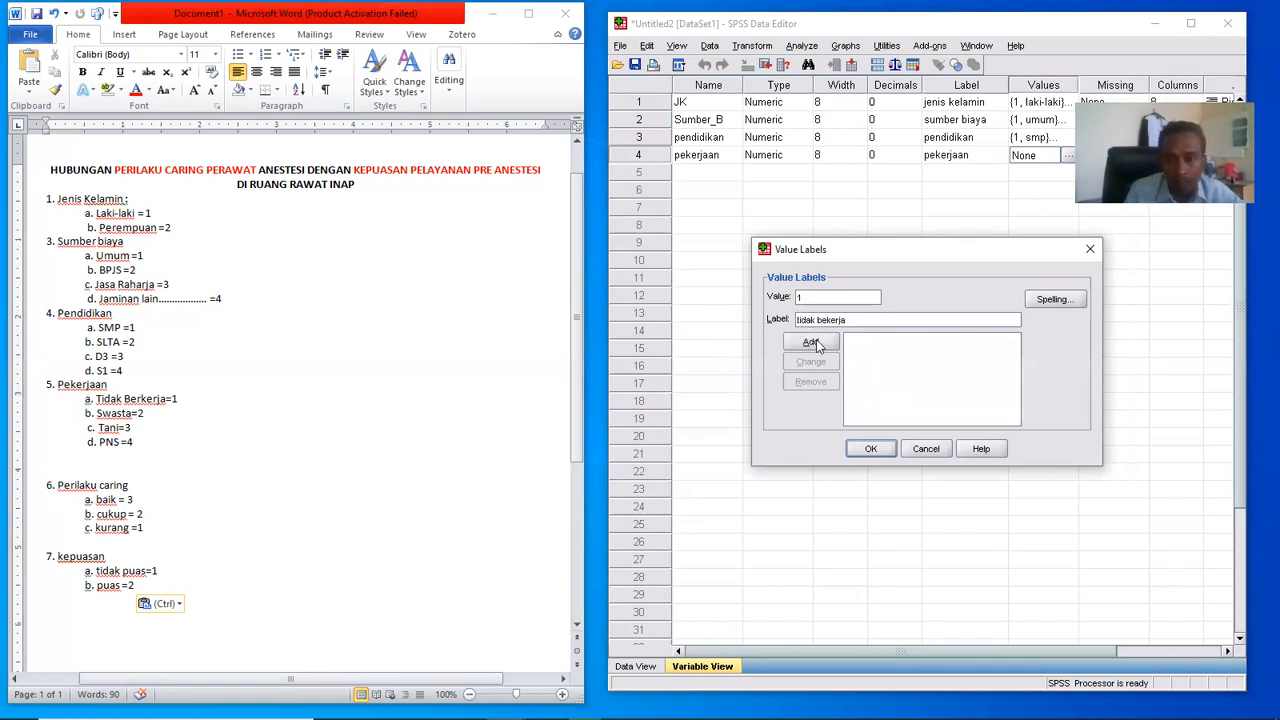
pyautogui.hotkey('alt', 'a')
pyautogui.write('2')
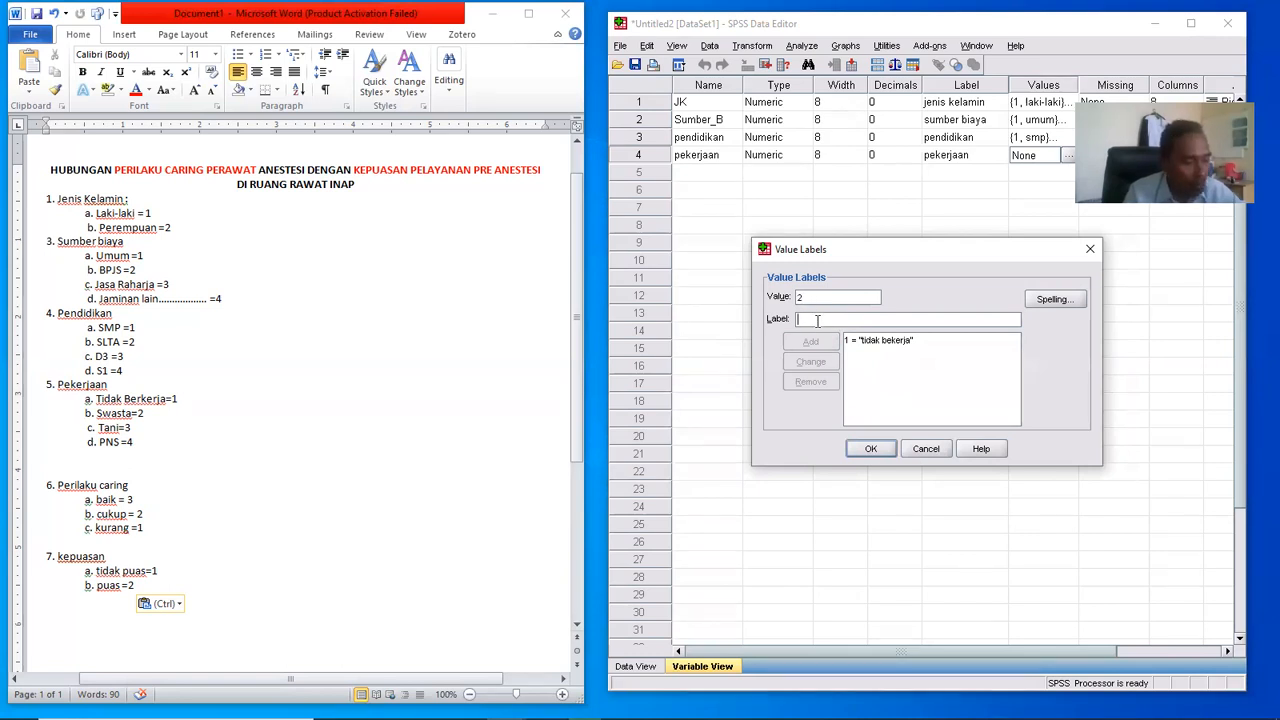
pyautogui.write('swasta')
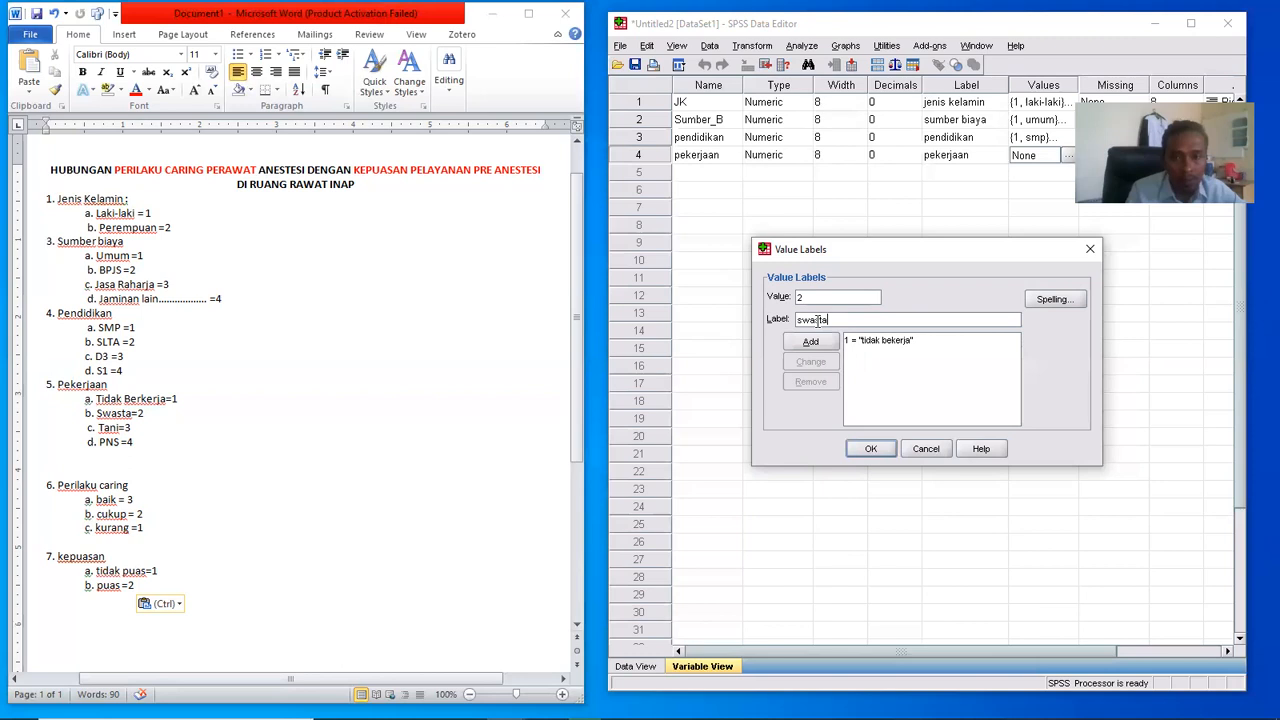
pyautogui.click(812, 344)
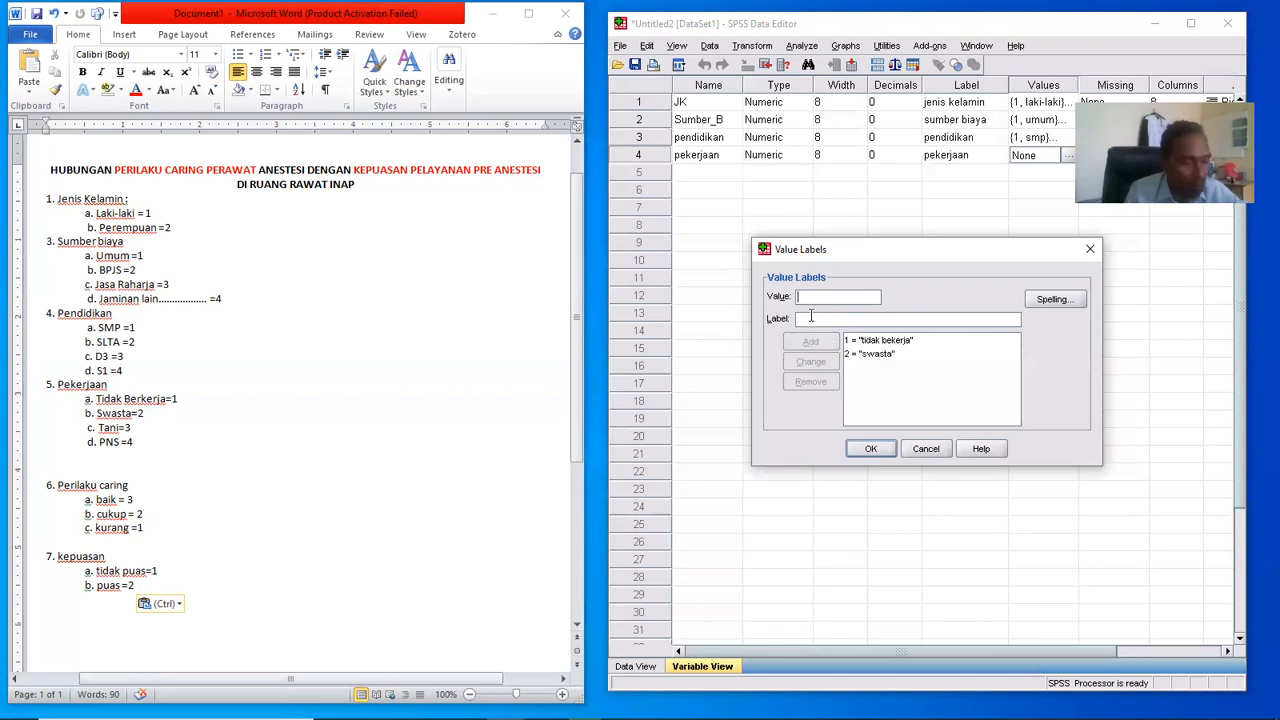
# - Add value labels 3 as tani and 4 as PNS for pekerjaan and accept them
pyautogui.write('3')
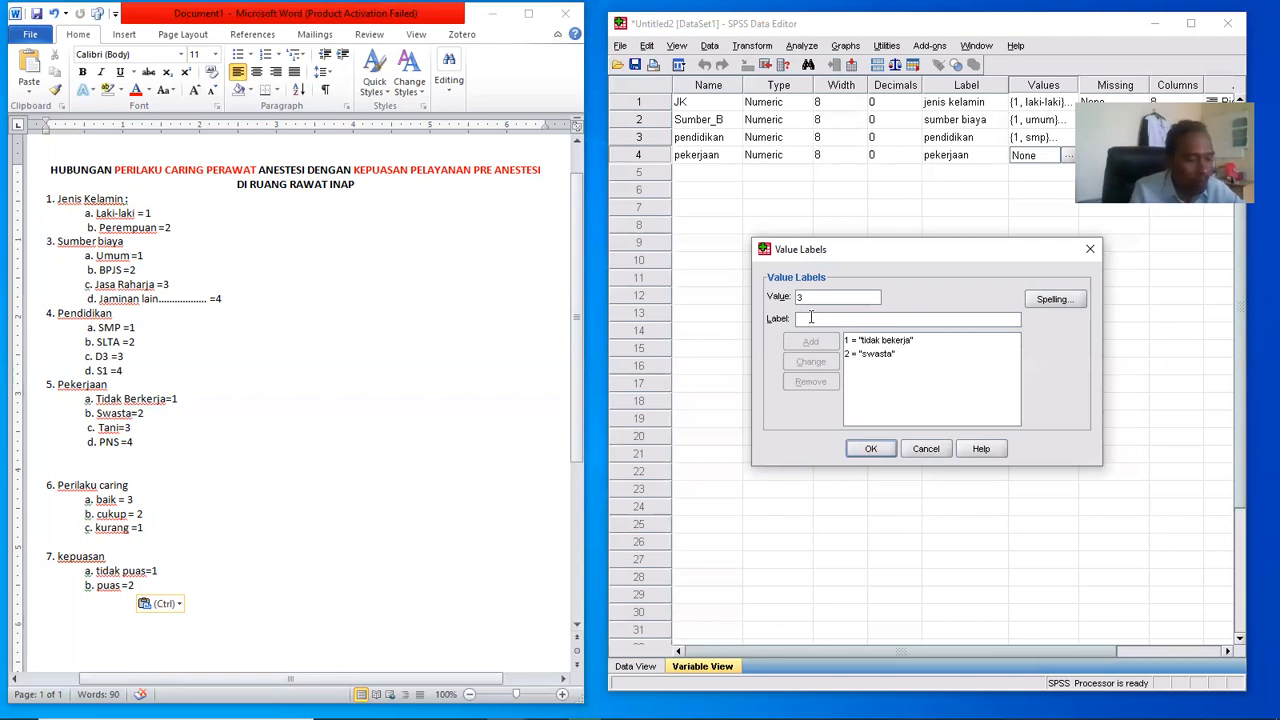
pyautogui.click(811, 318)
pyautogui.write('tani')
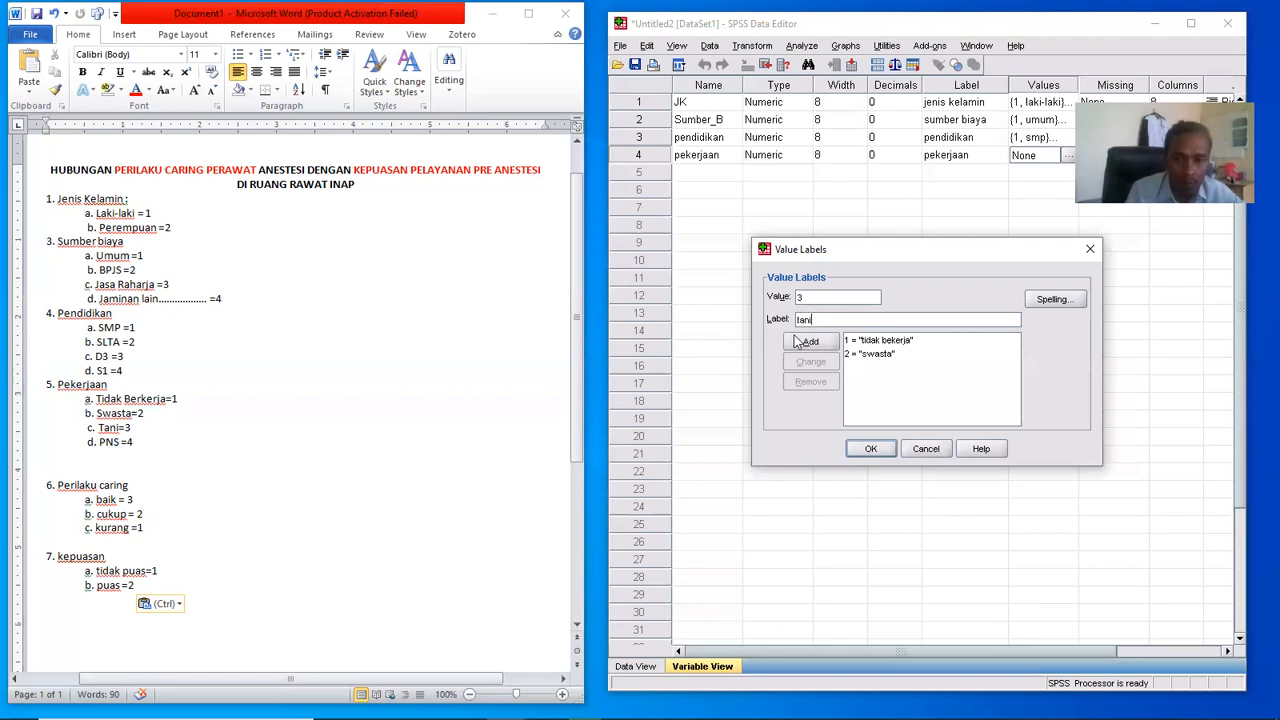
pyautogui.click(806, 342)
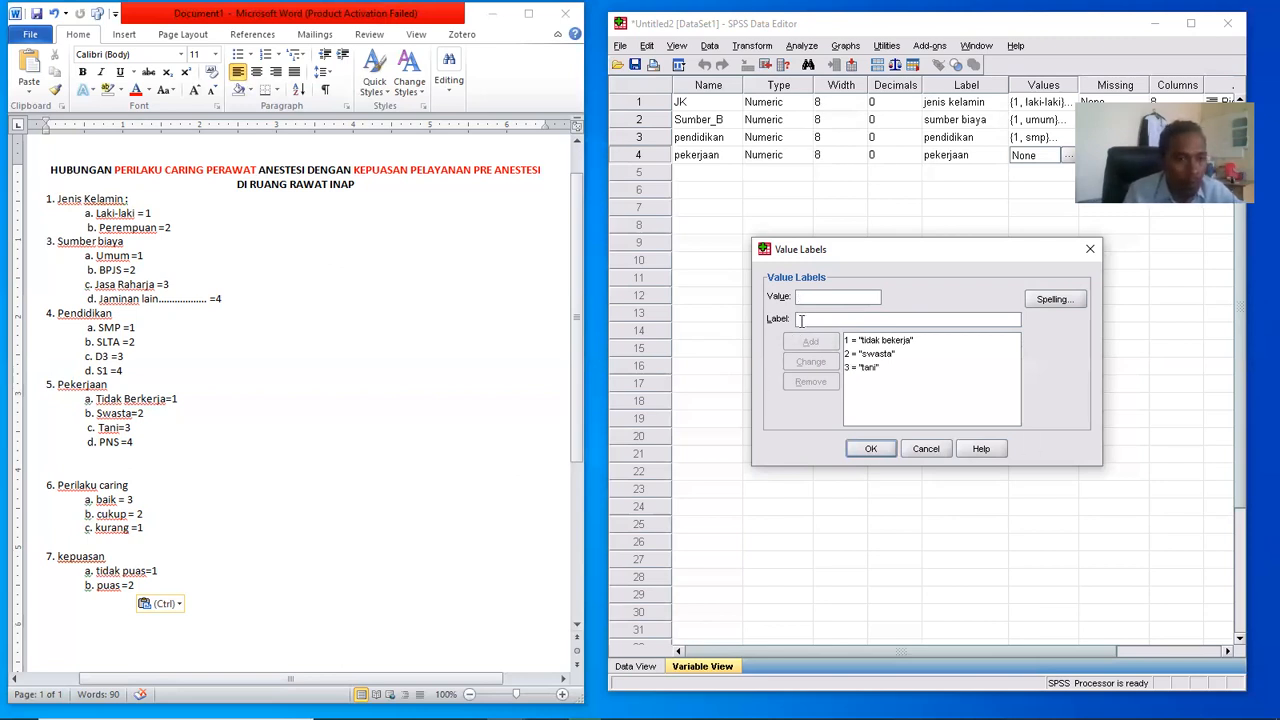
pyautogui.write('4')
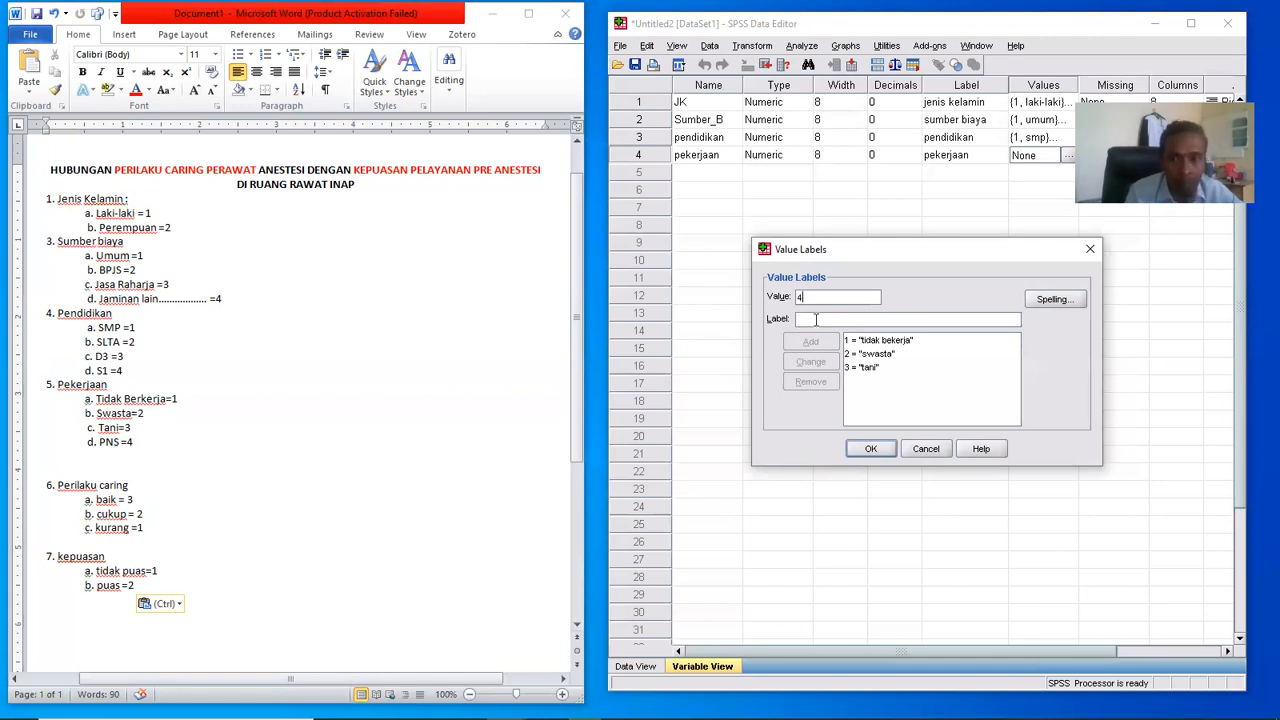
pyautogui.click(816, 319)
pyautogui.write('PNS')
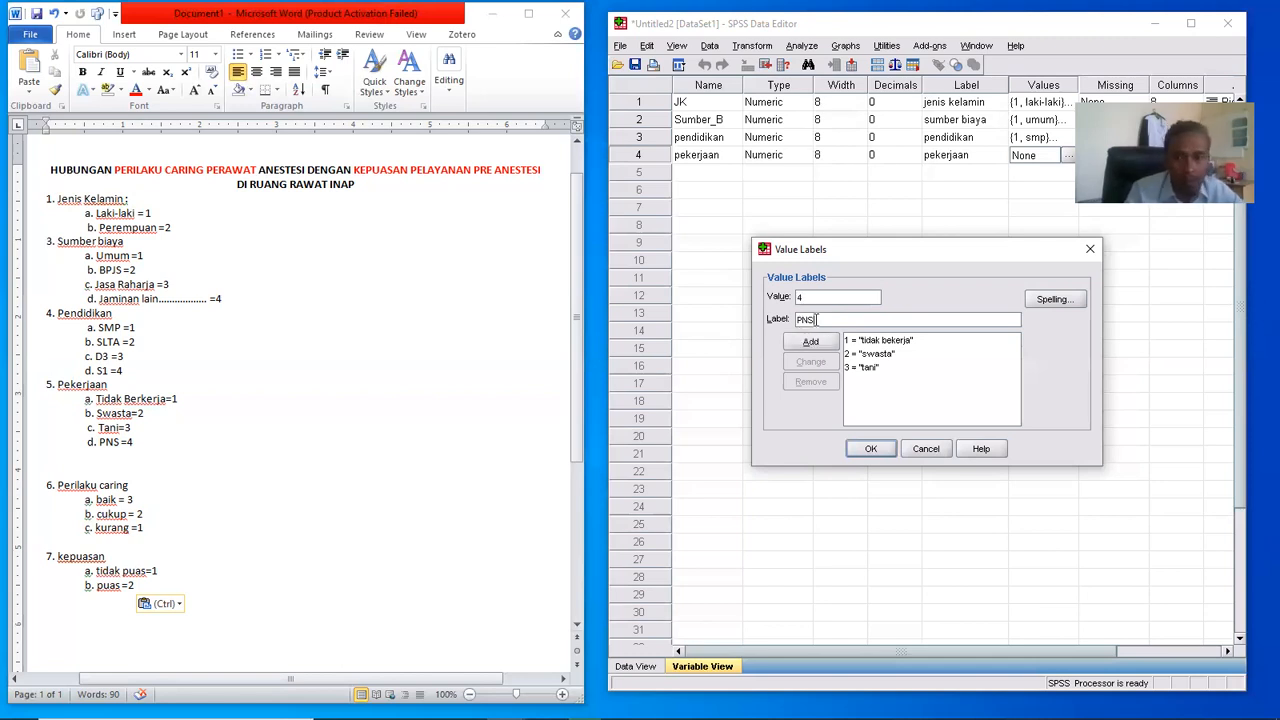
pyautogui.click(817, 342)
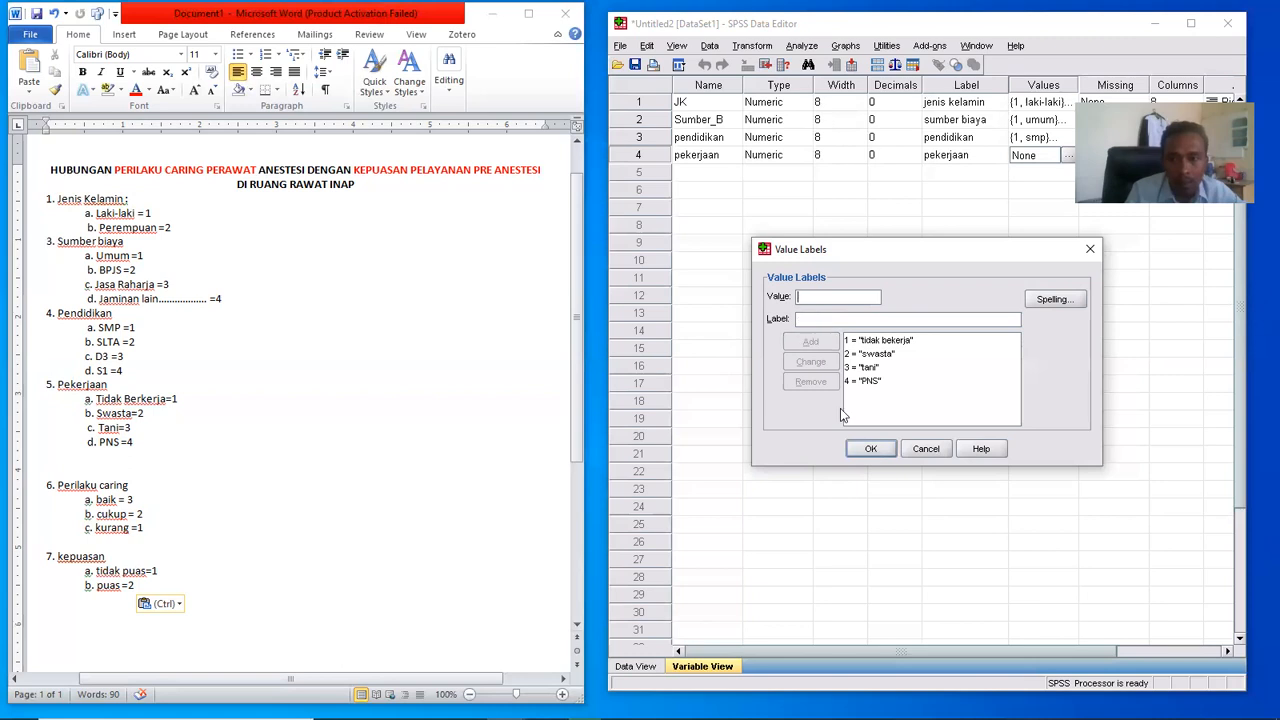
pyautogui.press('Return')
# - Define a fifth variable named Perilaku_C with 0 decimals and the label perilaku caring
pyautogui.click(689, 174)
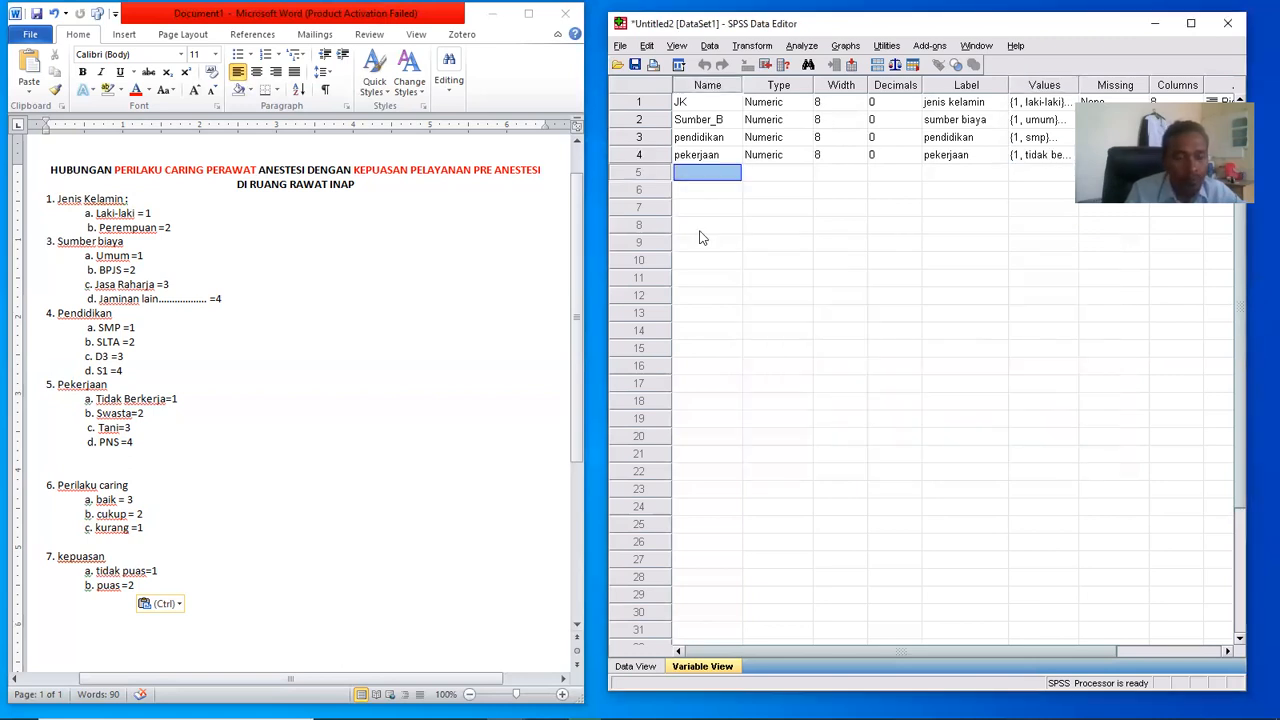
pyautogui.write('Per')
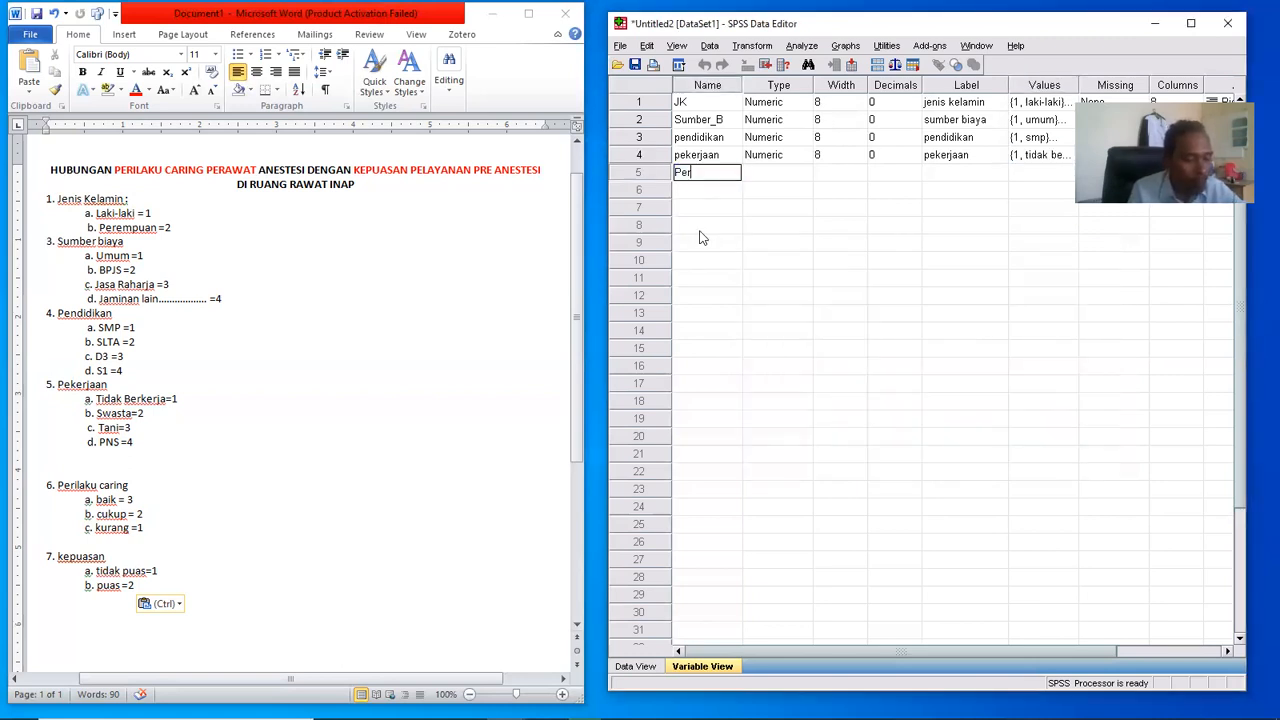
pyautogui.write('ilaku_')
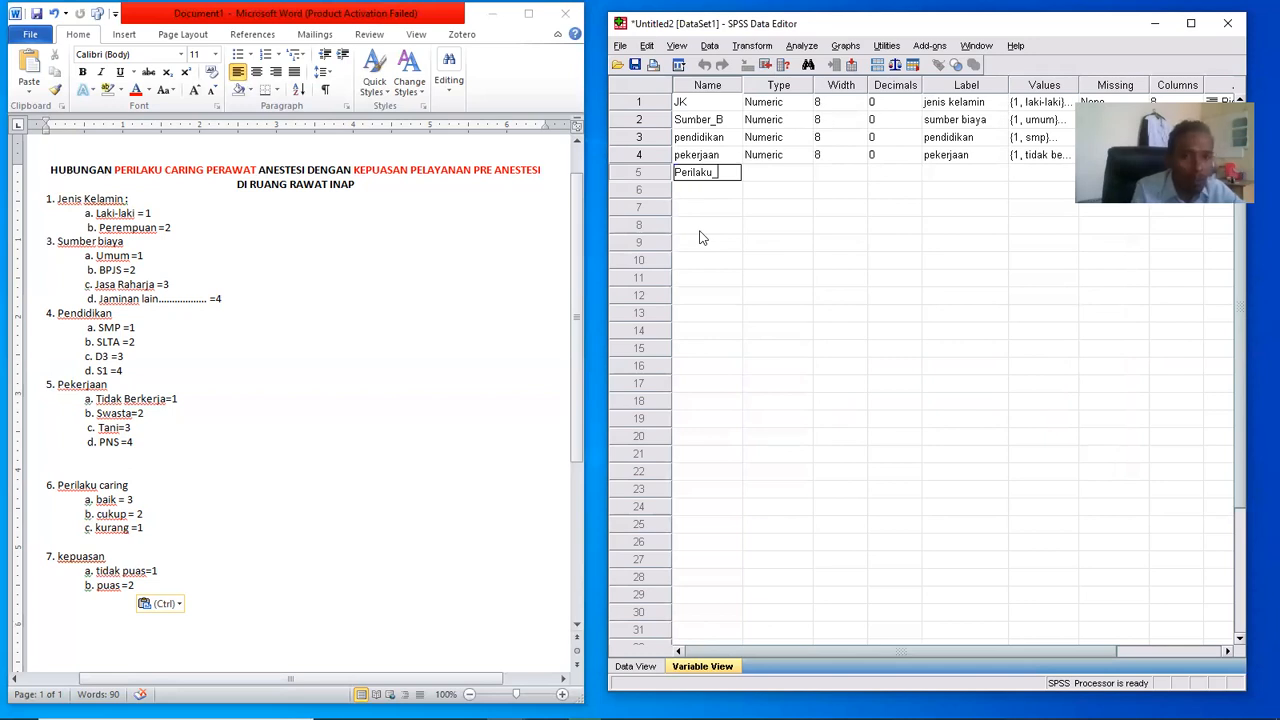
pyautogui.write('C')
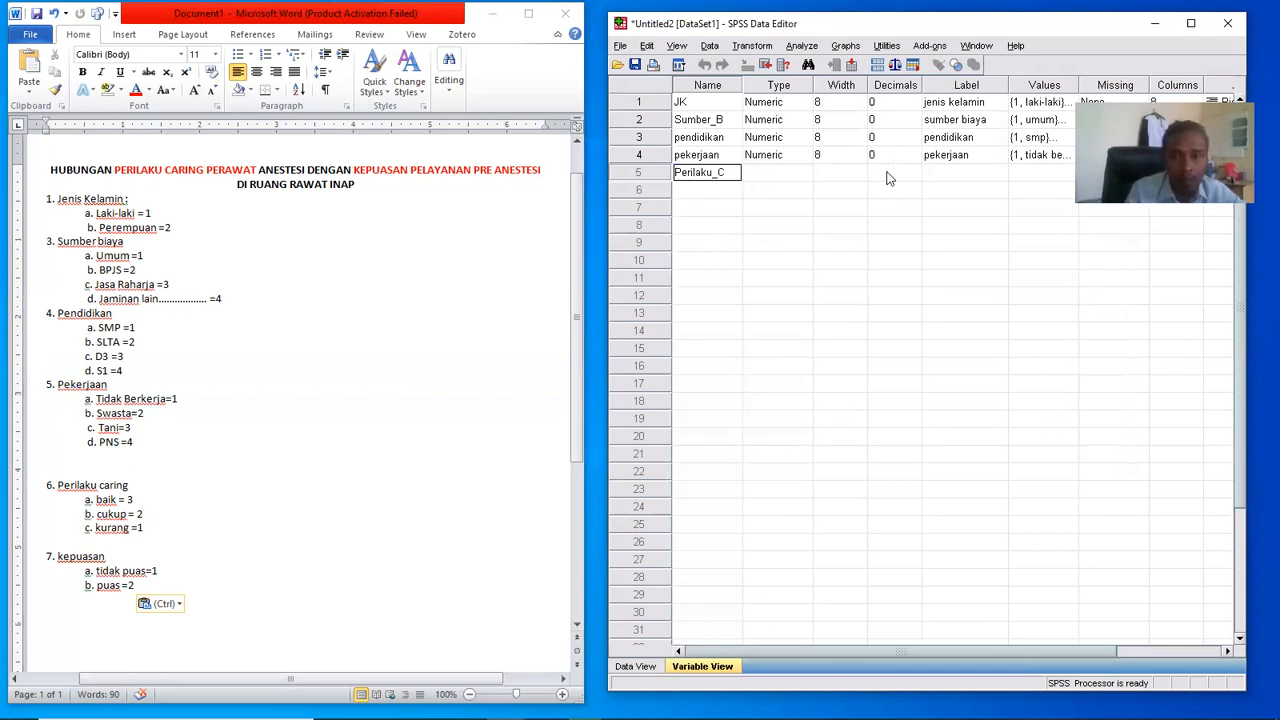
pyautogui.click(909, 173)
pyautogui.write('0')
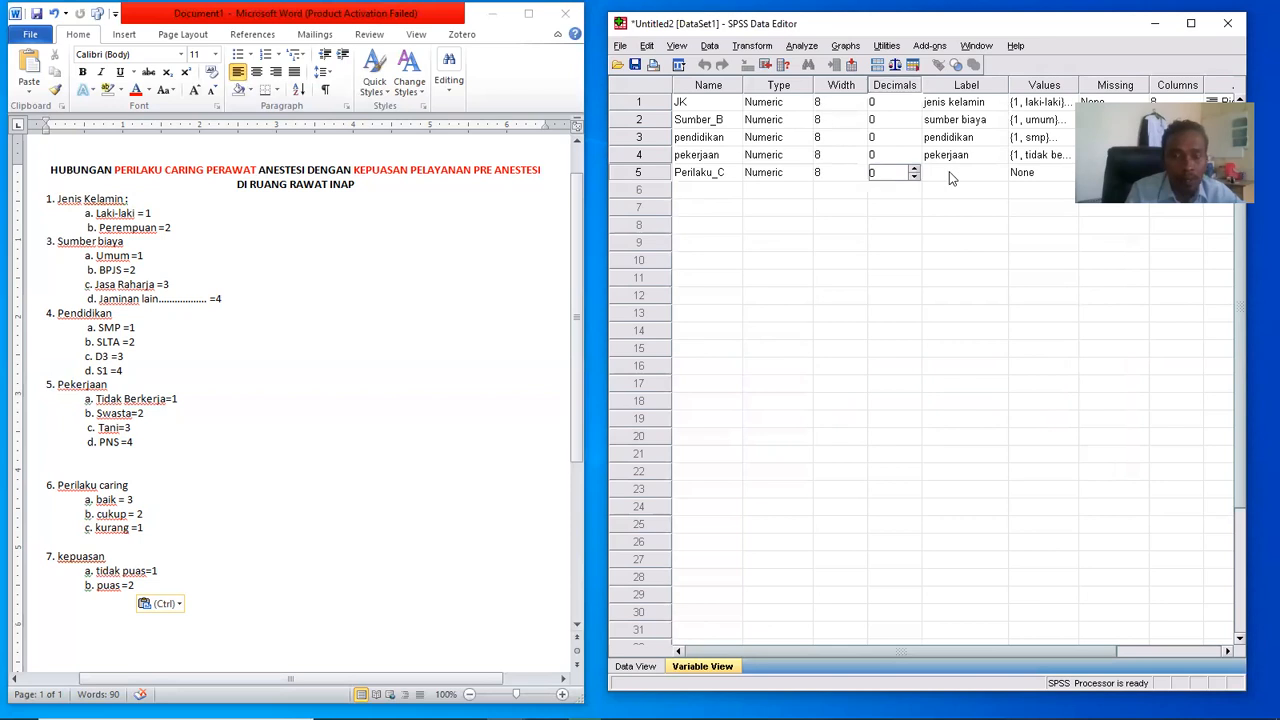
pyautogui.click(949, 172)
pyautogui.write('perila')
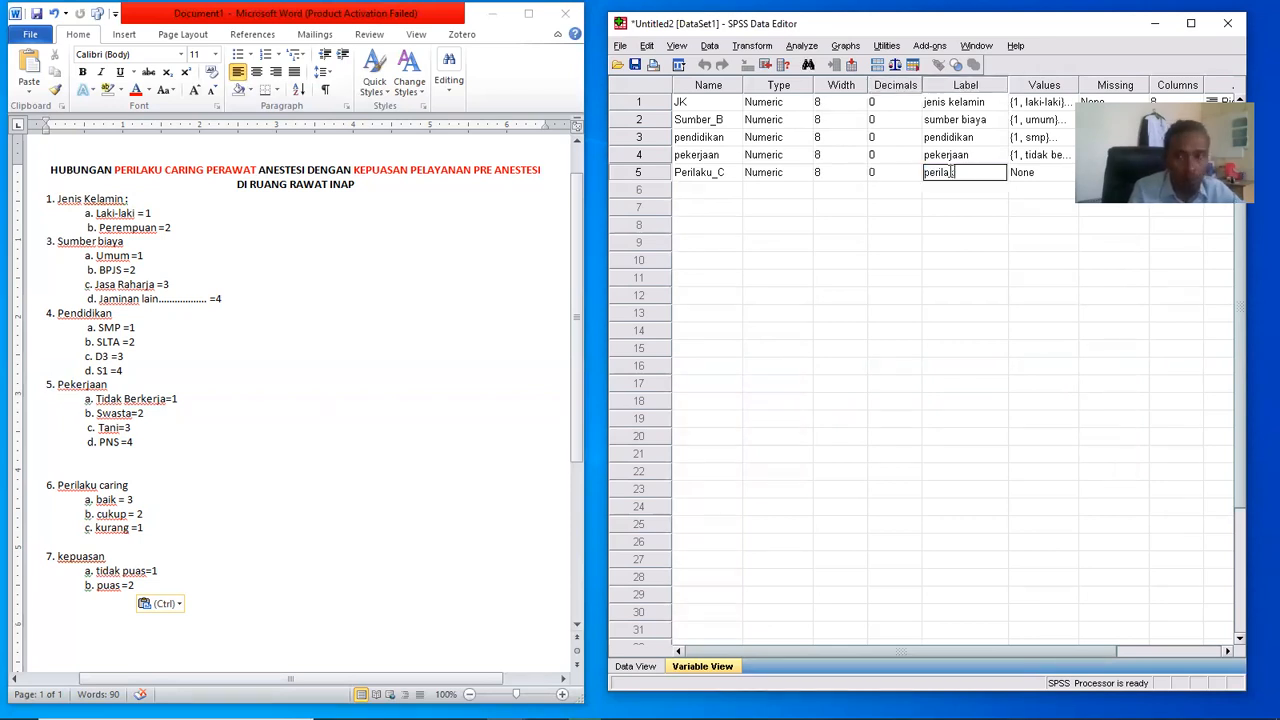
pyautogui.write('ku caring')
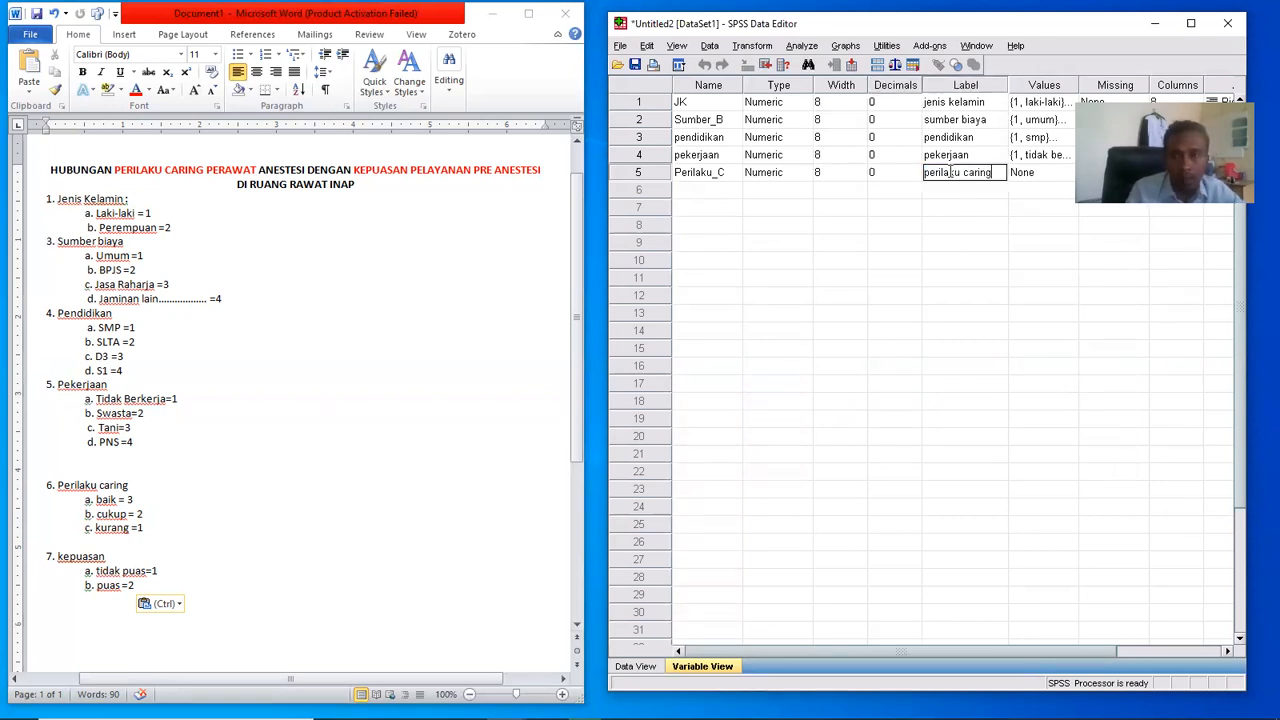
# - Open the value labels for Perilaku_C and add 1 as kurang and 2 as cukup
pyautogui.click(1066, 176)
pyautogui.click(1068, 174)
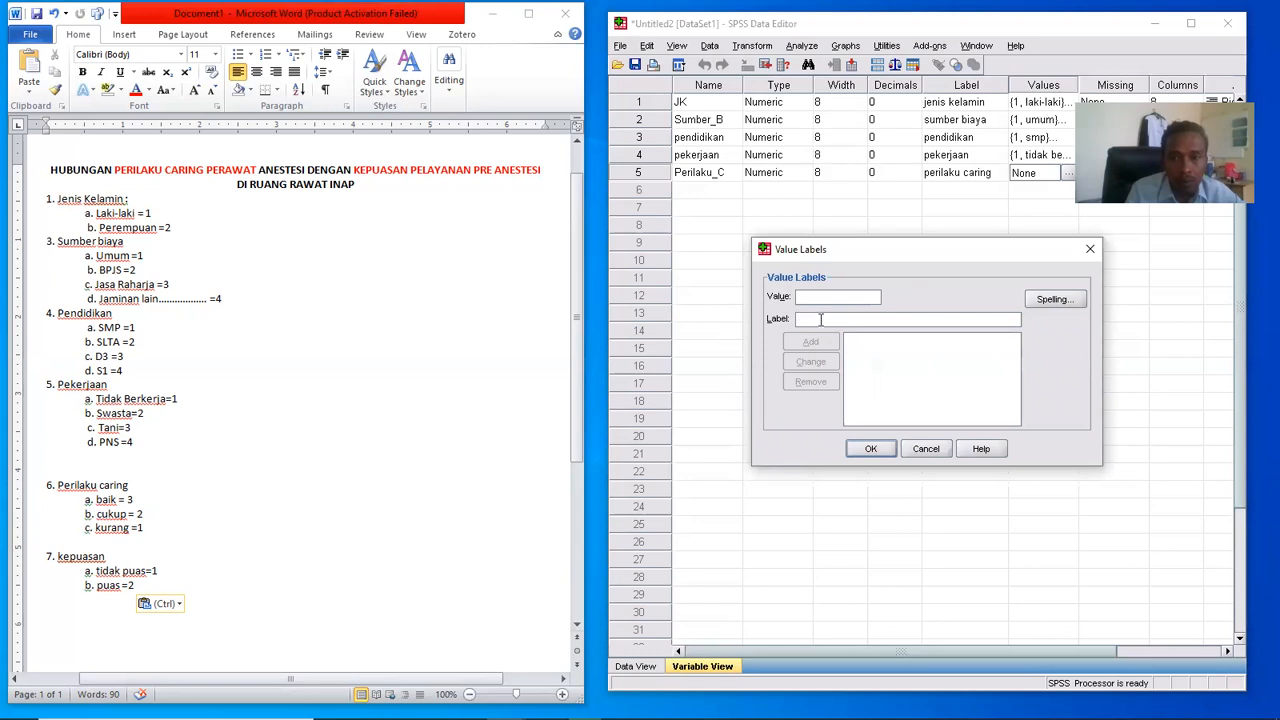
pyautogui.click(820, 319)
pyautogui.write('kurang')
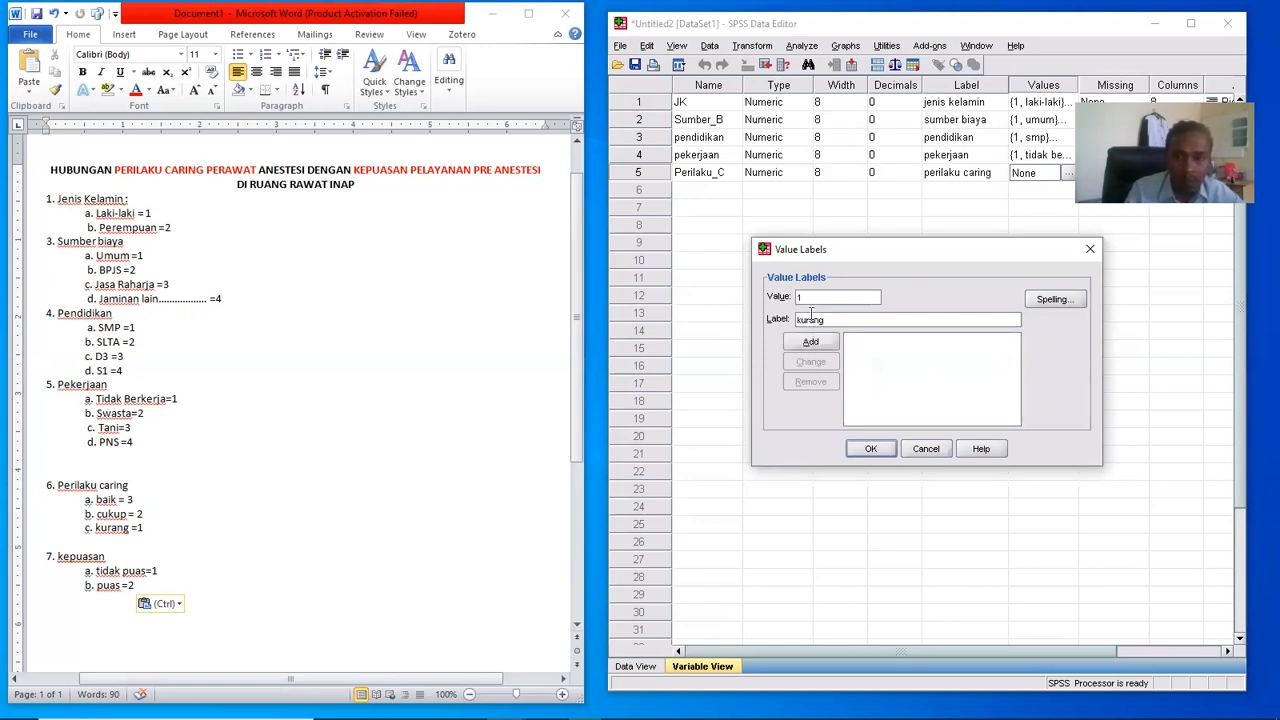
pyautogui.press('Return')
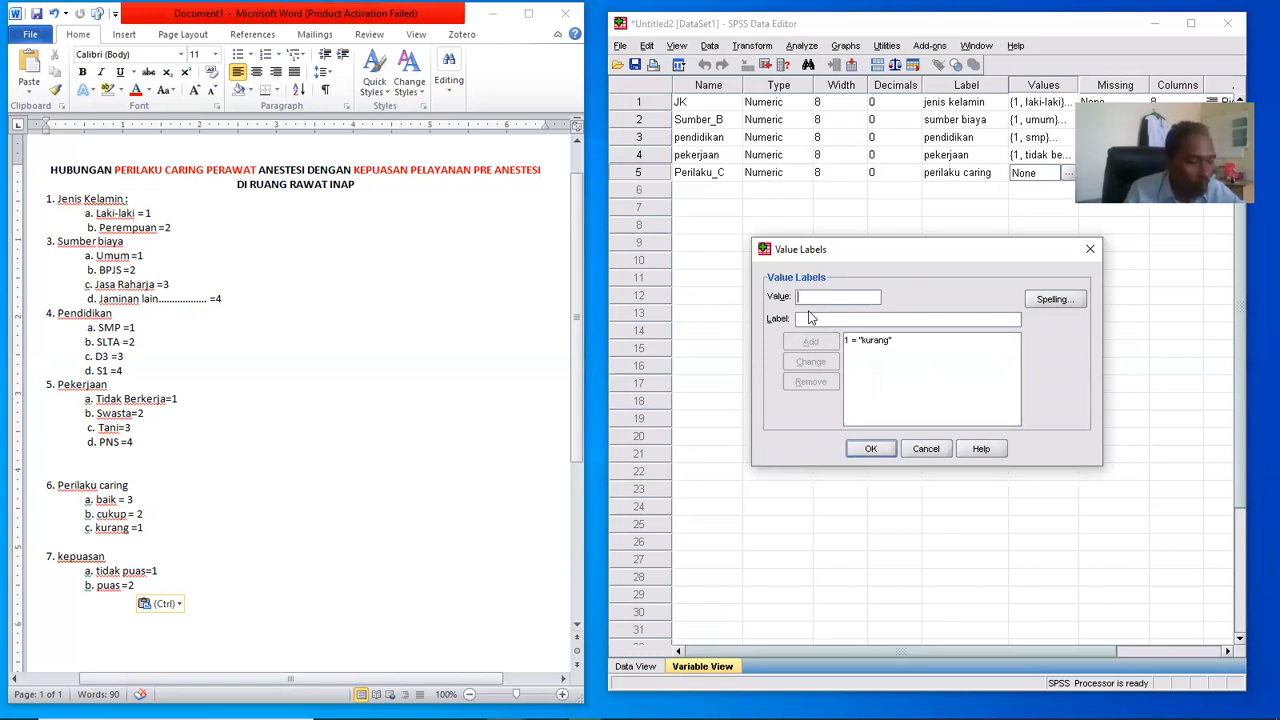
pyautogui.write('2')
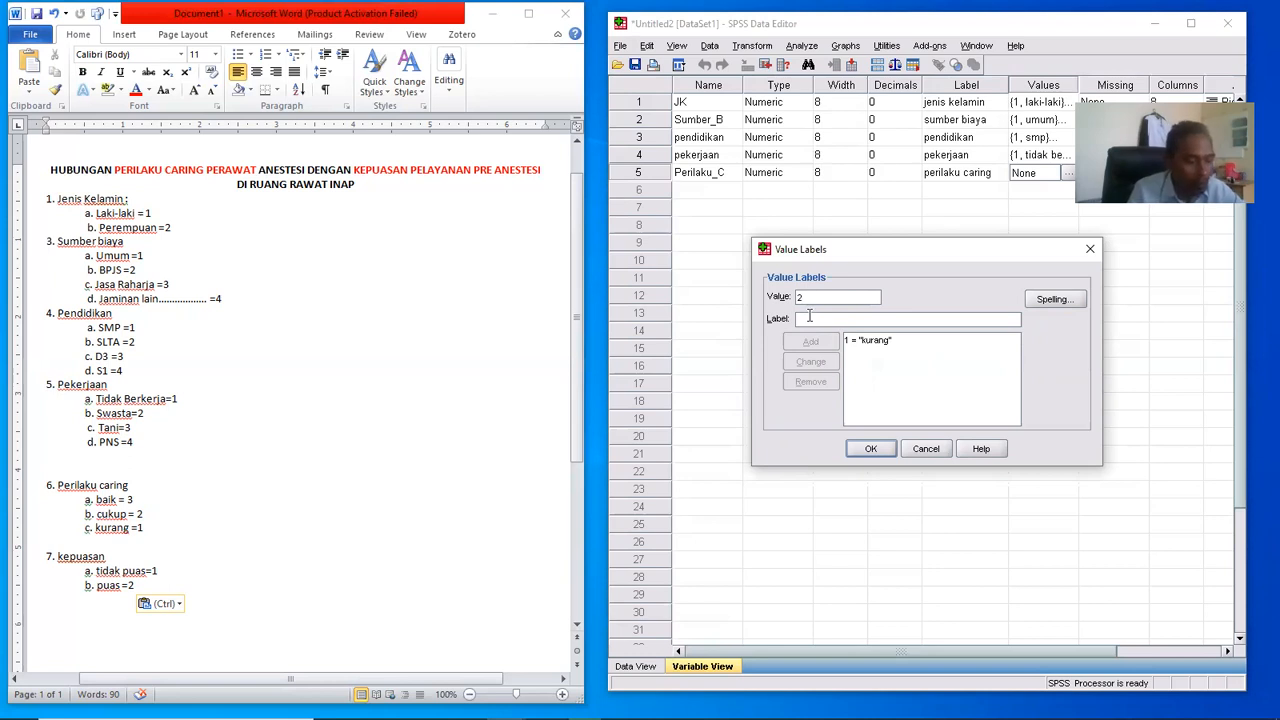
pyautogui.click(810, 318)
pyautogui.write('cukup')
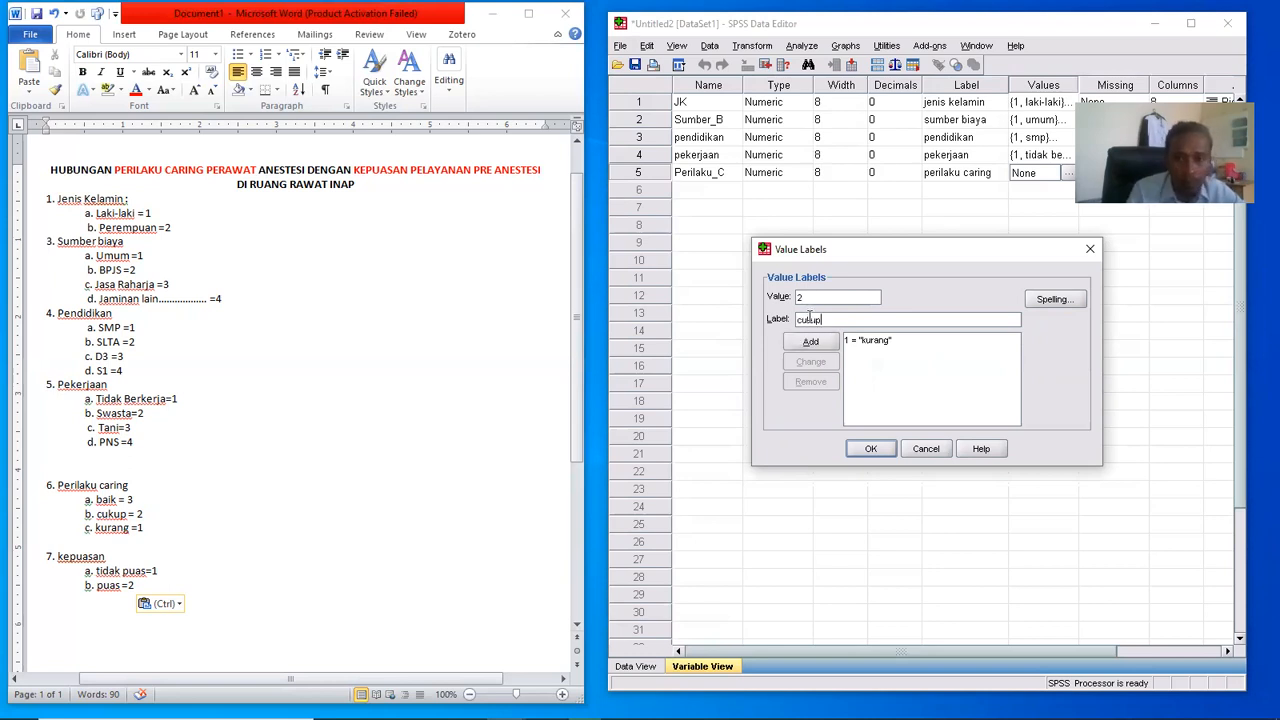
pyautogui.click(811, 342)
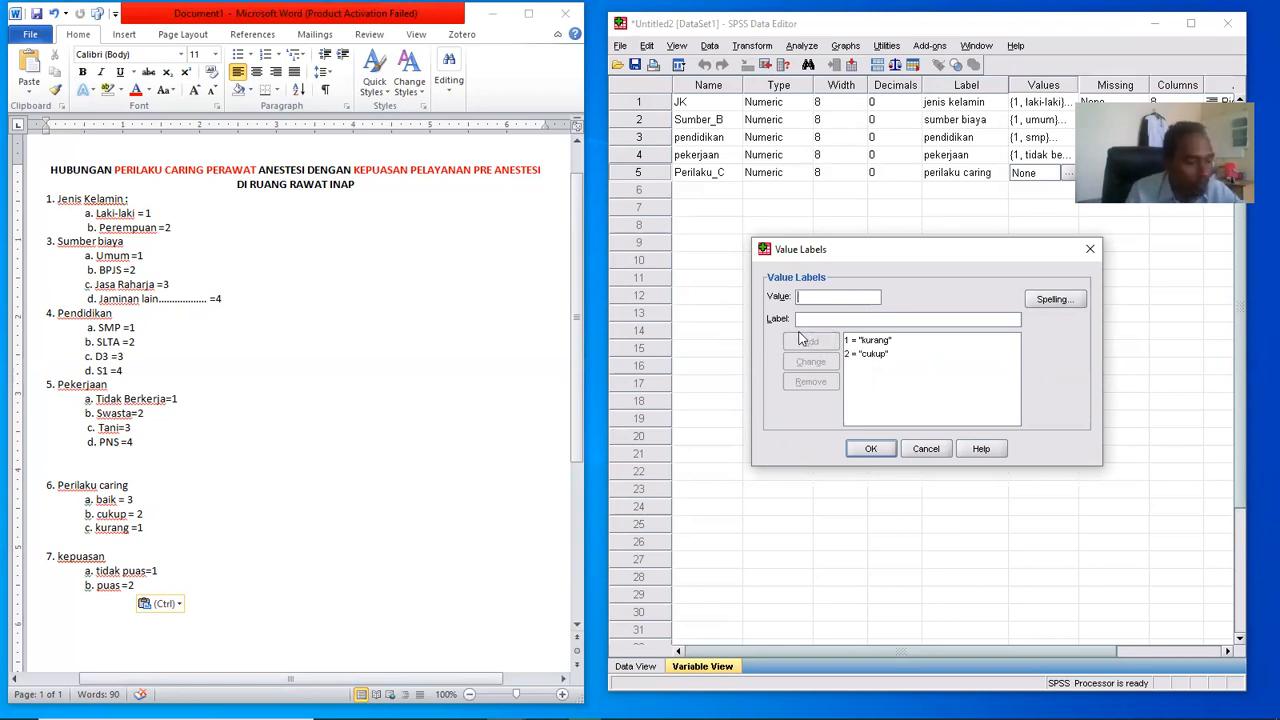
# - Add value label 3 as baik for Perilaku_C and accept the labels
pyautogui.write('3')
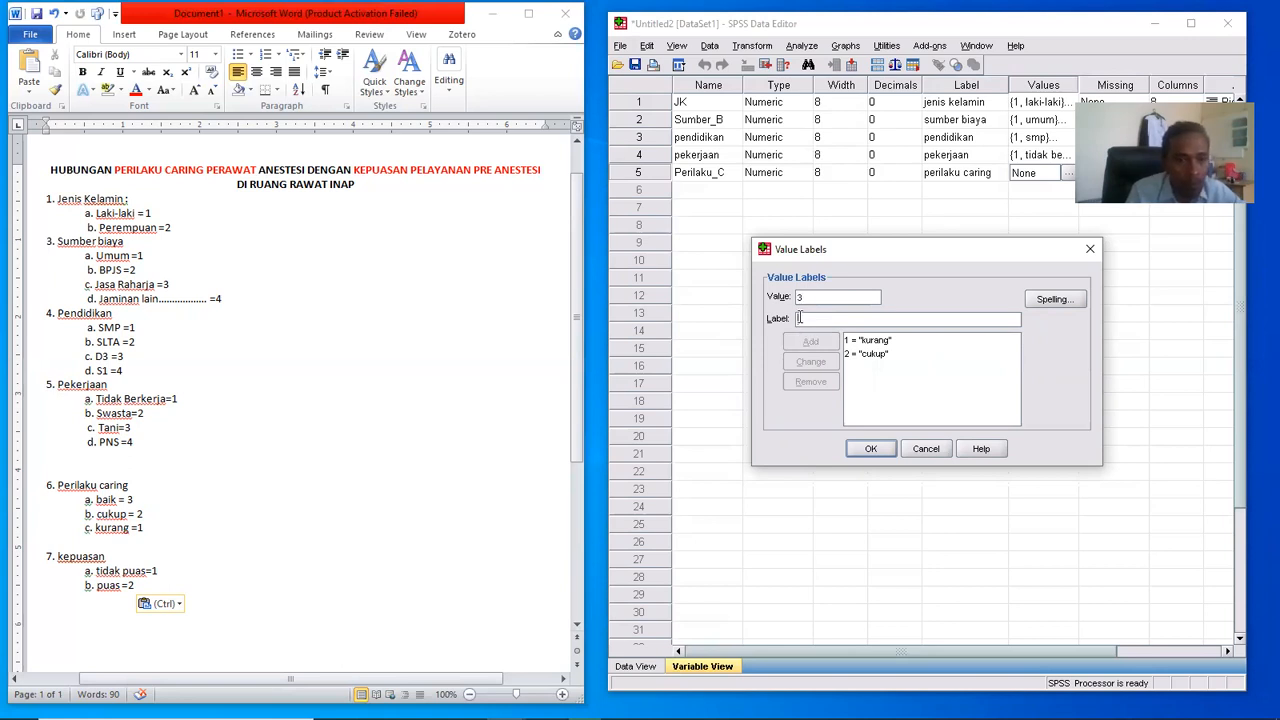
pyautogui.write('baik')
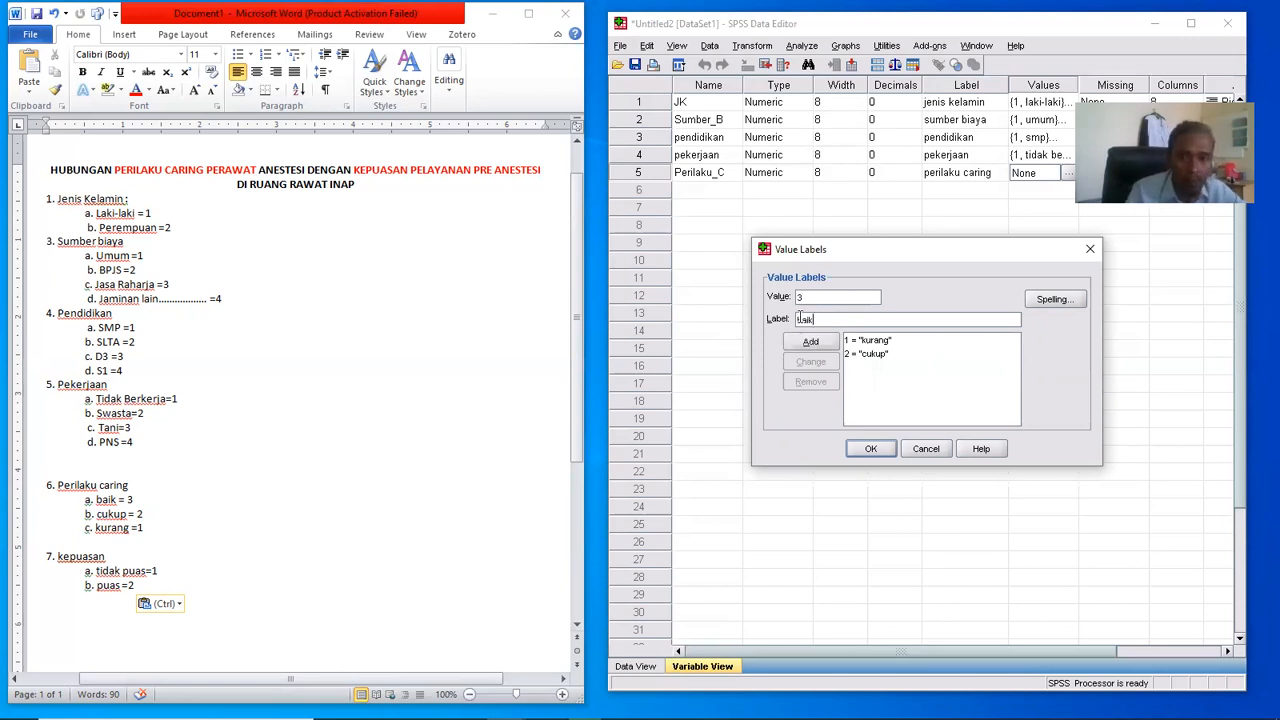
pyautogui.click(811, 342)
pyautogui.click(871, 449)
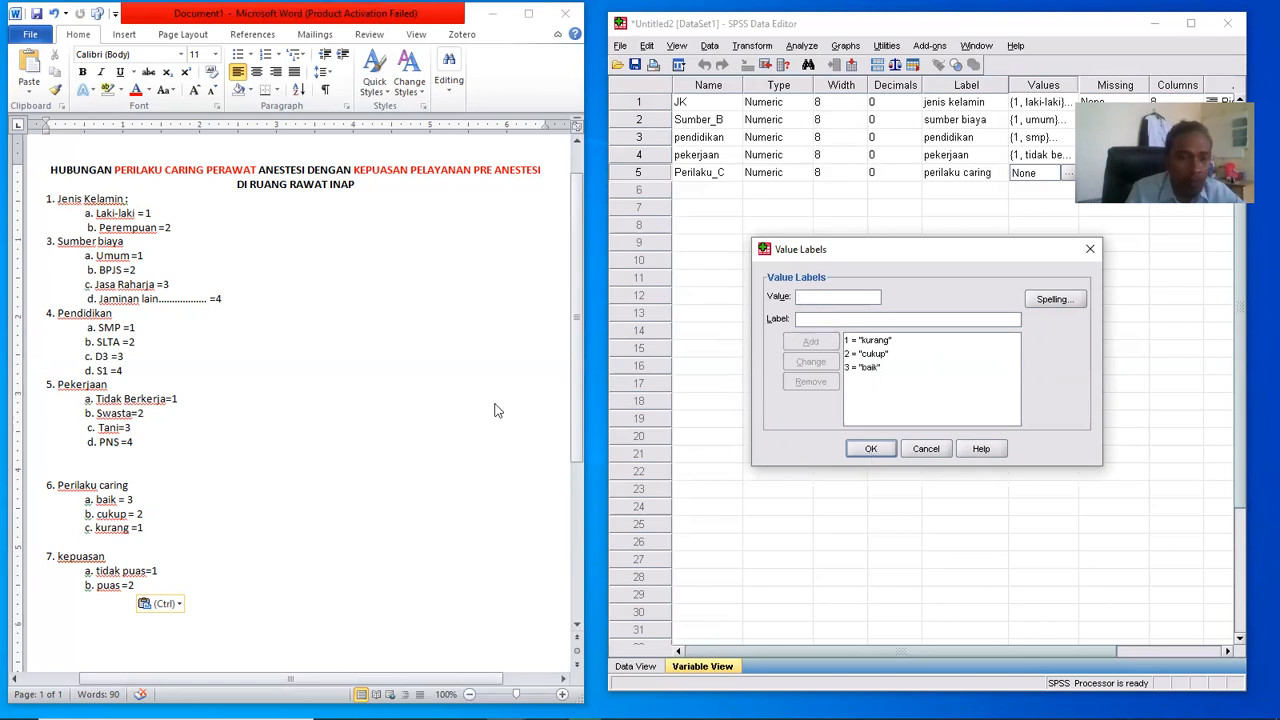
# - Define a sixth variable named kepuasan with 0 decimals and the label kepuasan
pyautogui.click(691, 192)
pyautogui.write('kep')
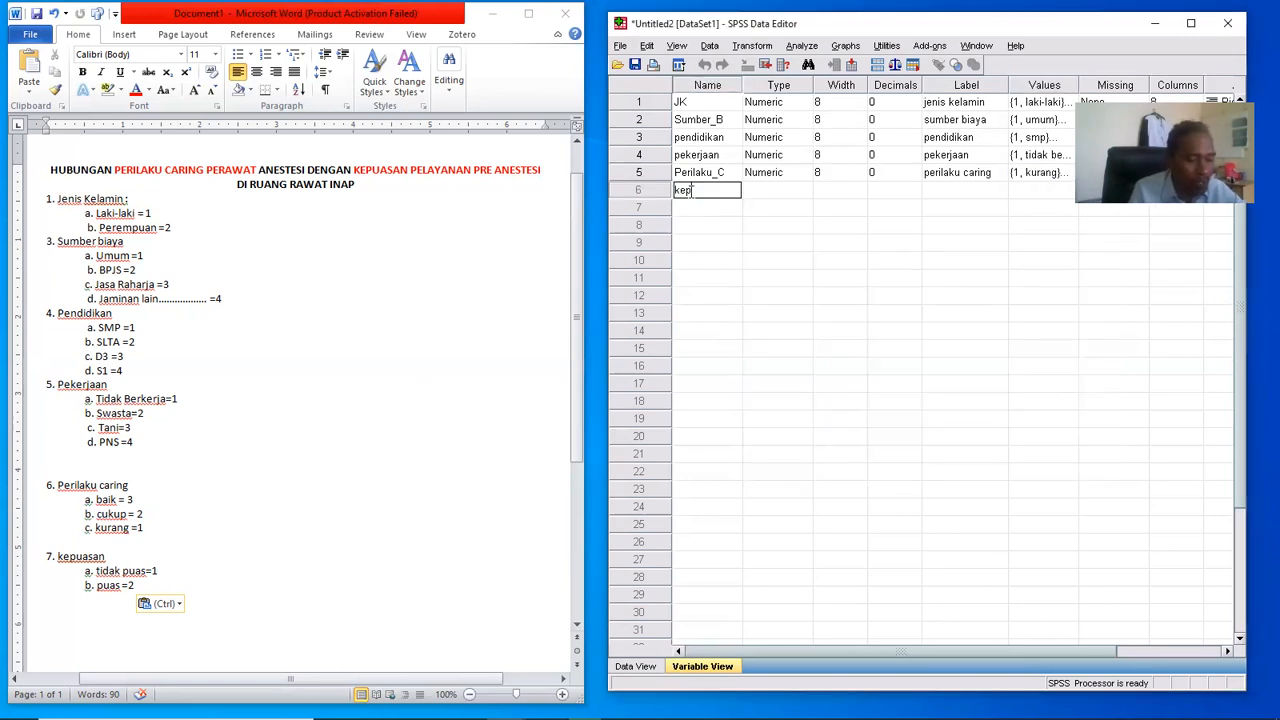
pyautogui.write('uasan')
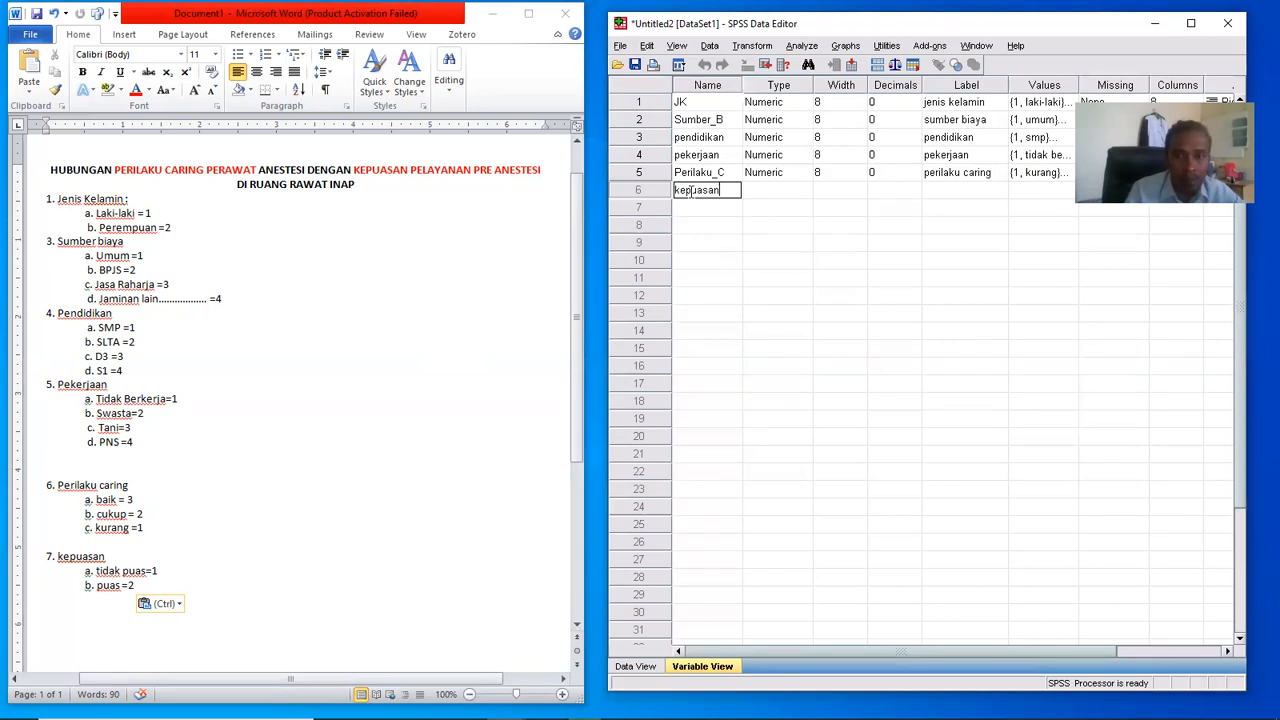
pyautogui.click(912, 191)
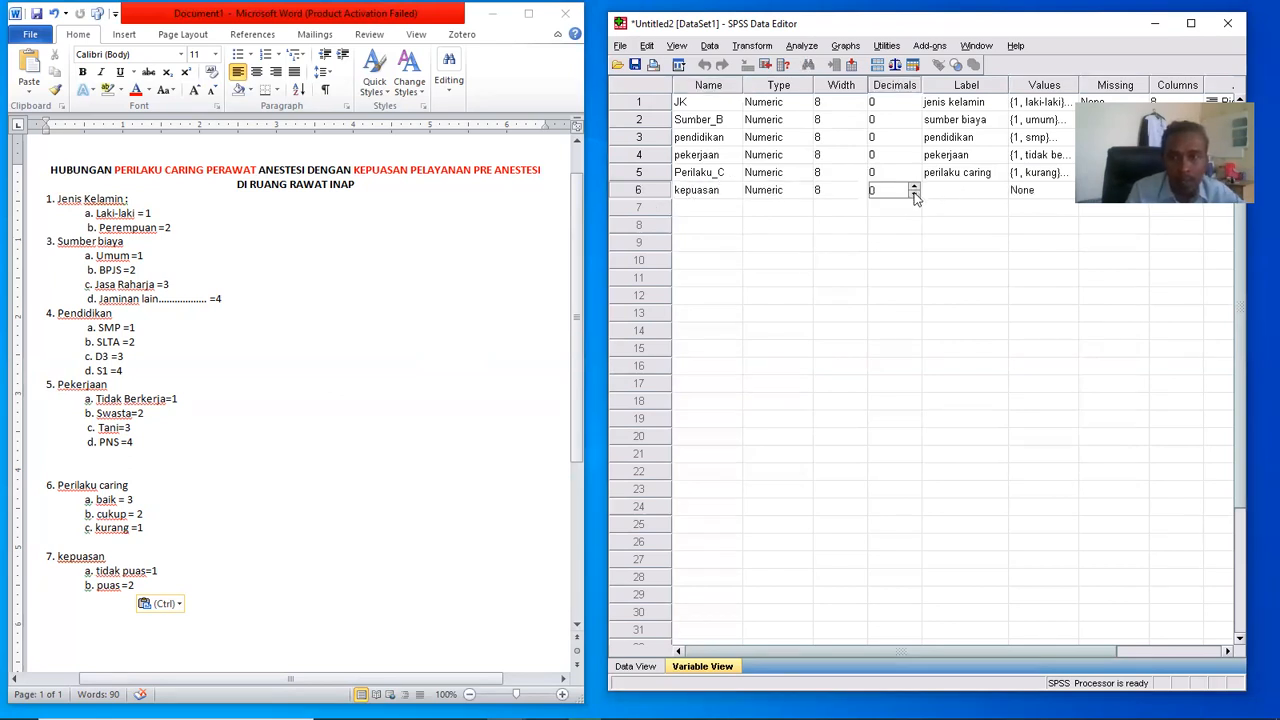
pyautogui.click(941, 192)
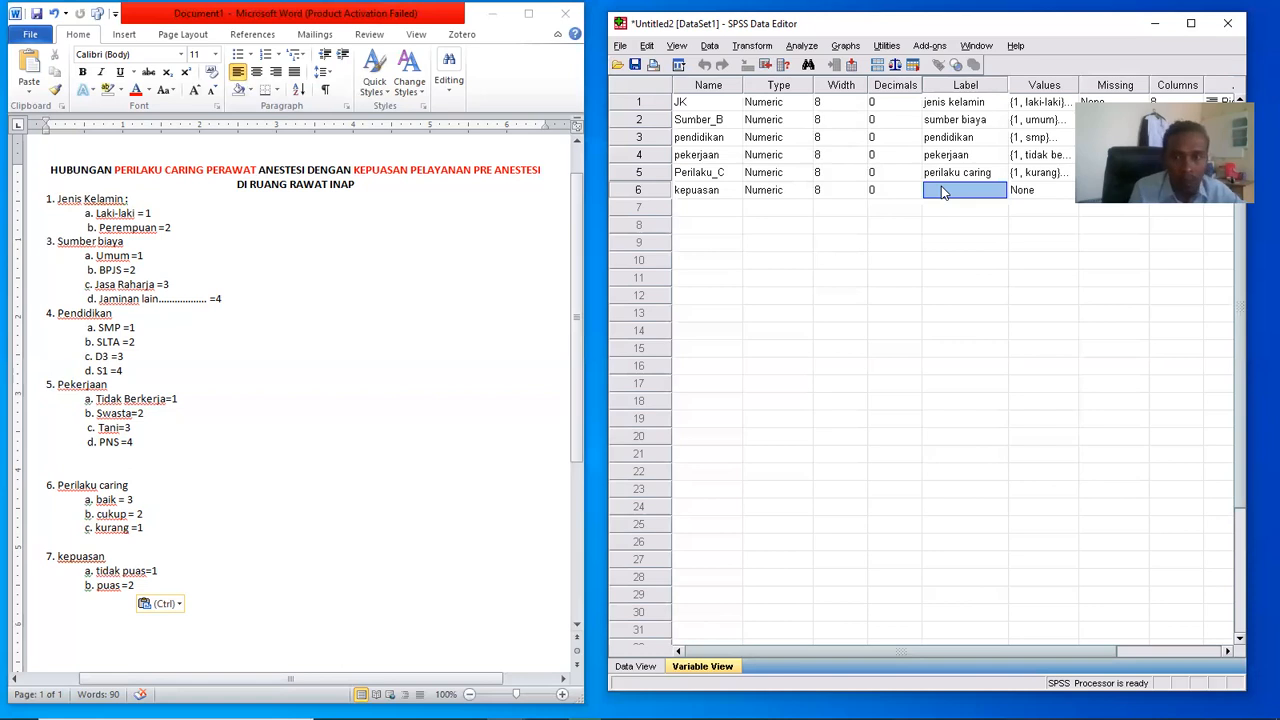
pyautogui.write('ke')
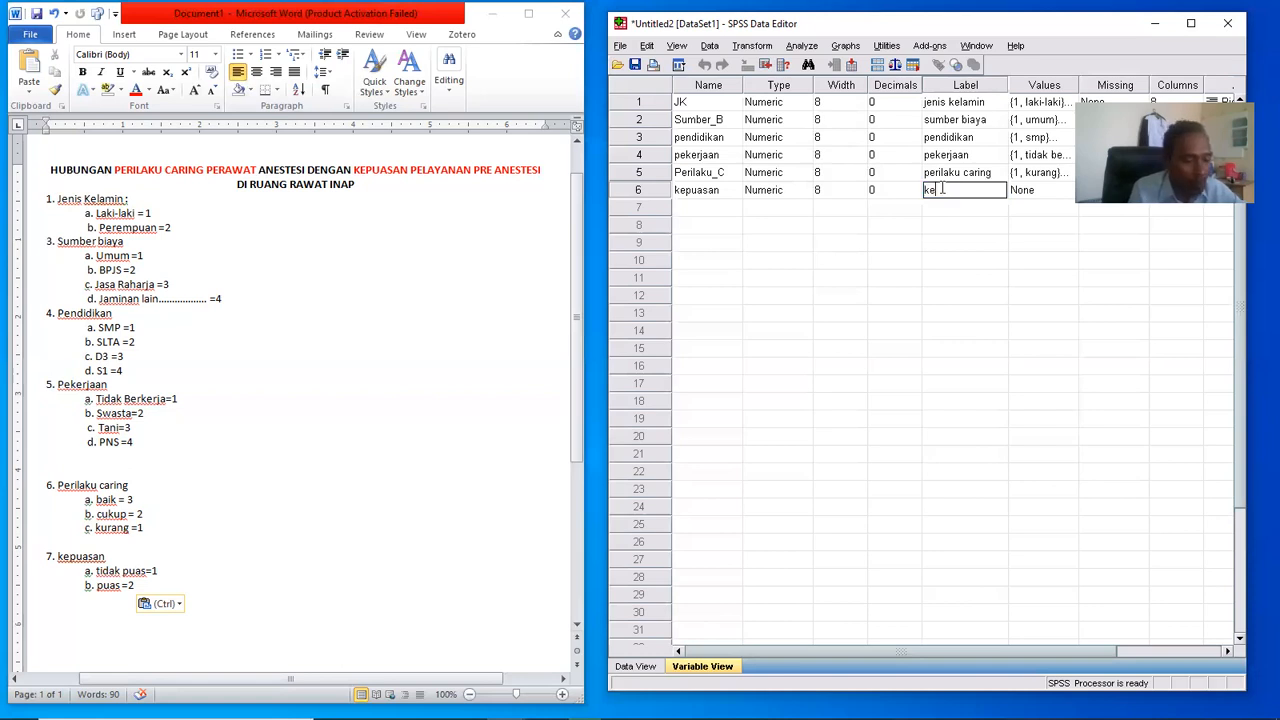
pyautogui.write('puasan')
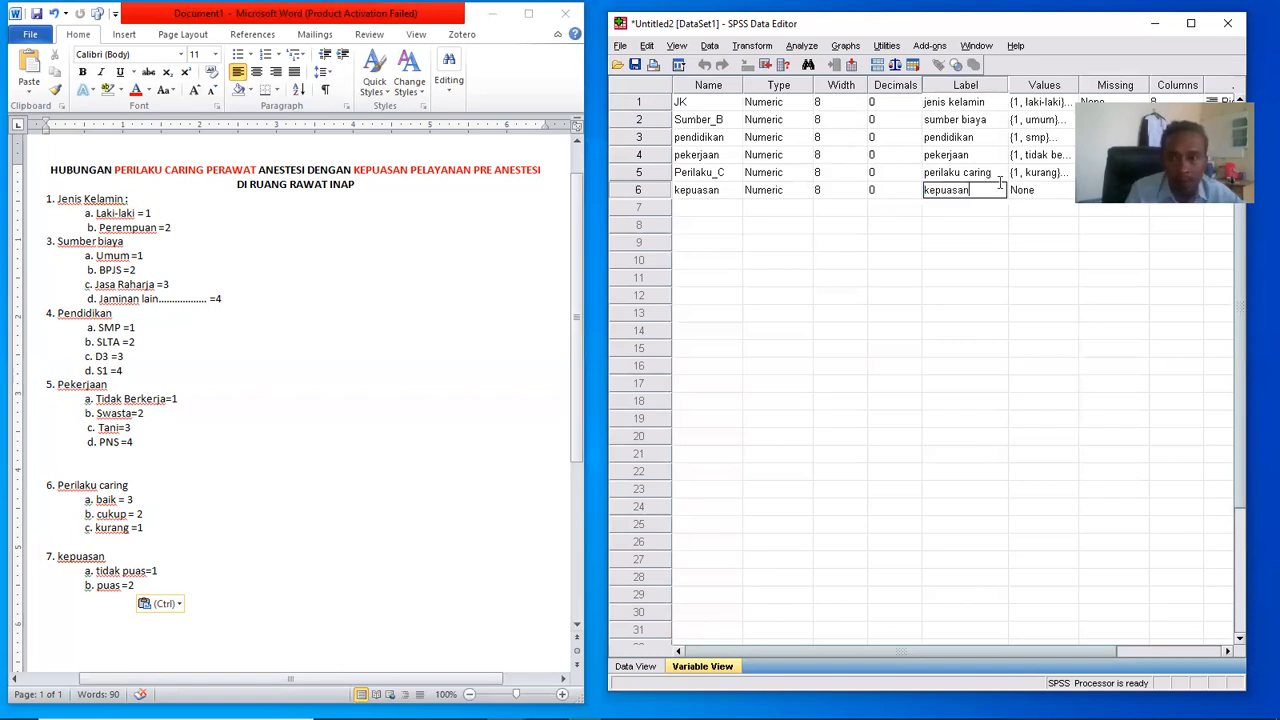
# - Add value labels 1 as tidak puas and 2 as puas for kepuasan and accept them
pyautogui.click(1066, 195)
pyautogui.click(1066, 195)
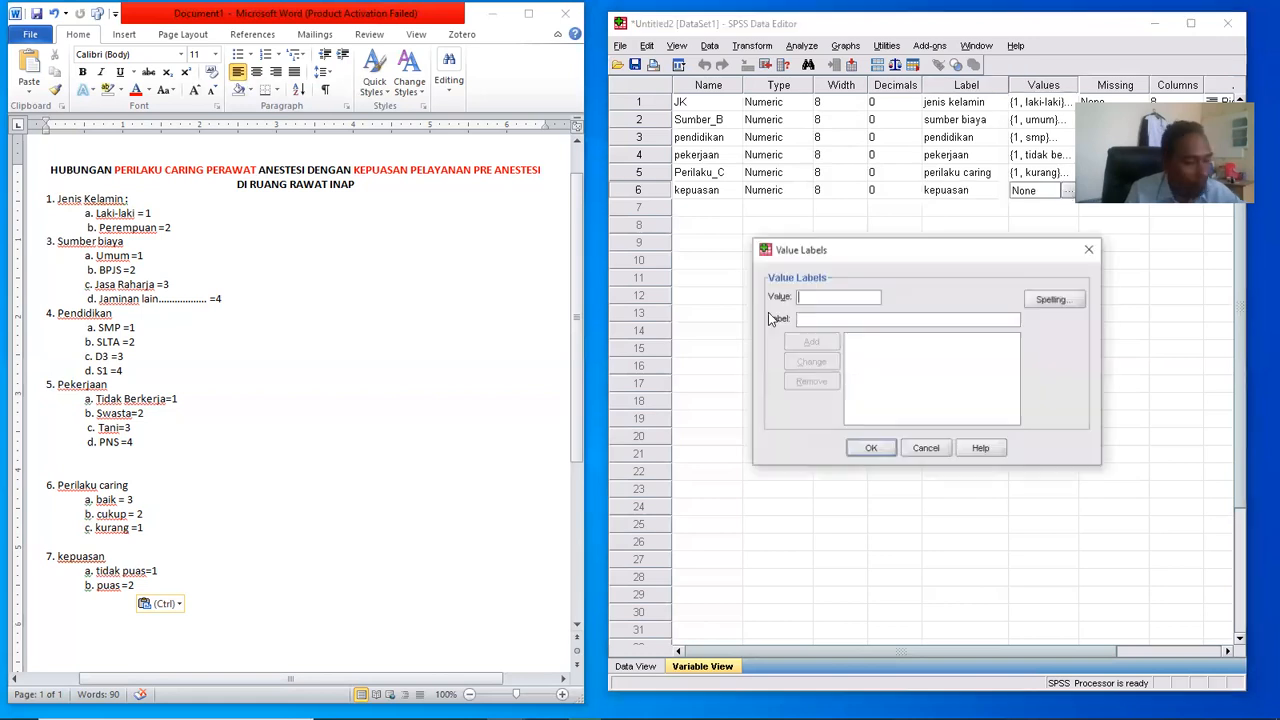
pyautogui.write('1')
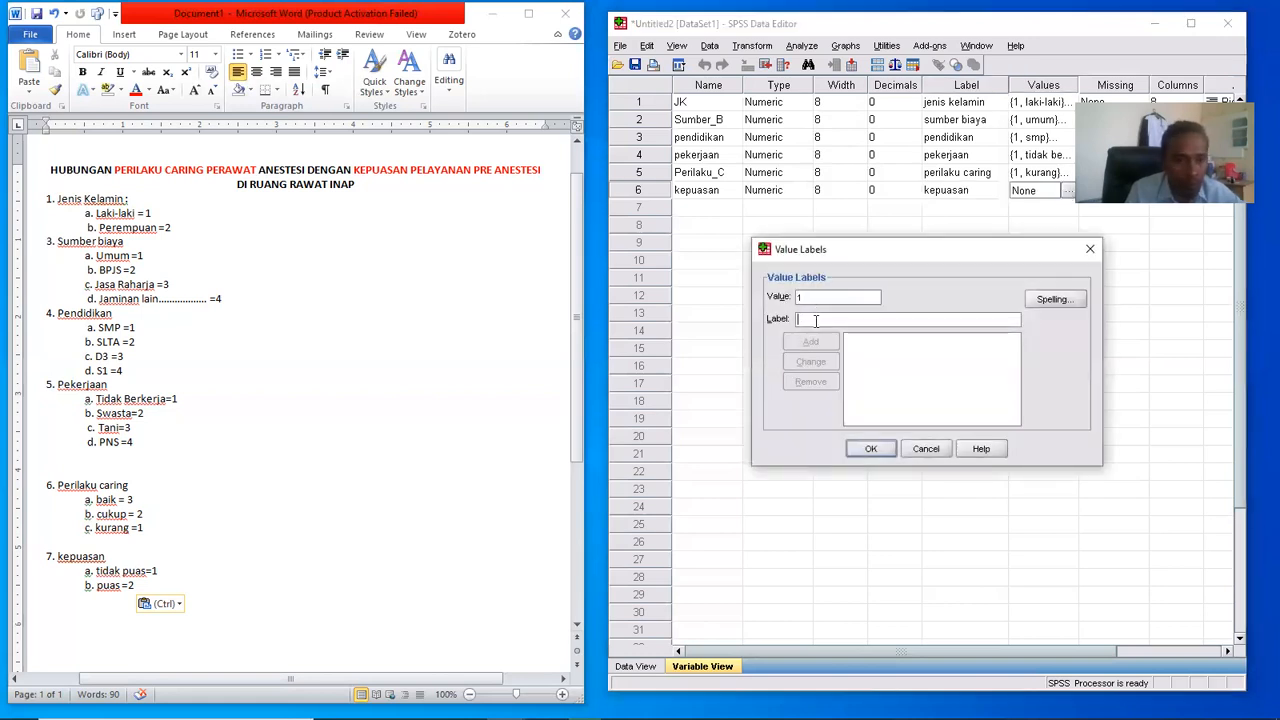
pyautogui.write('tidak puas')
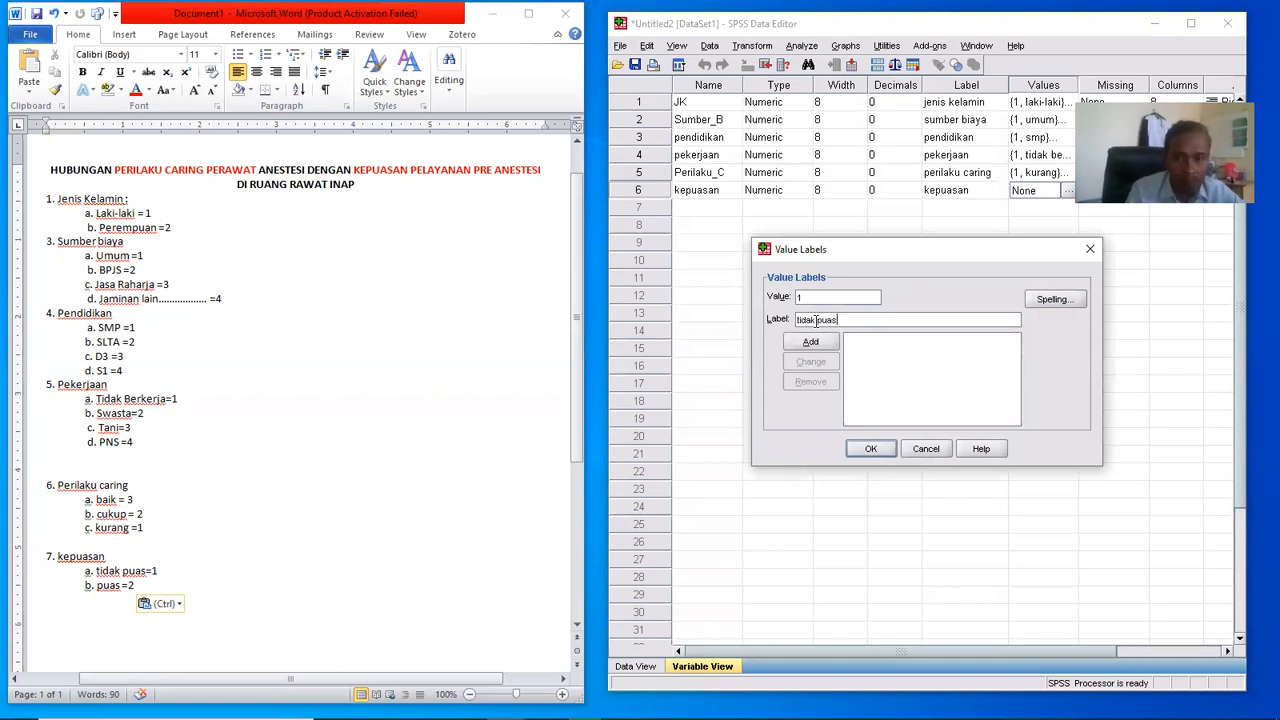
pyautogui.click(818, 340)
pyautogui.write('2')
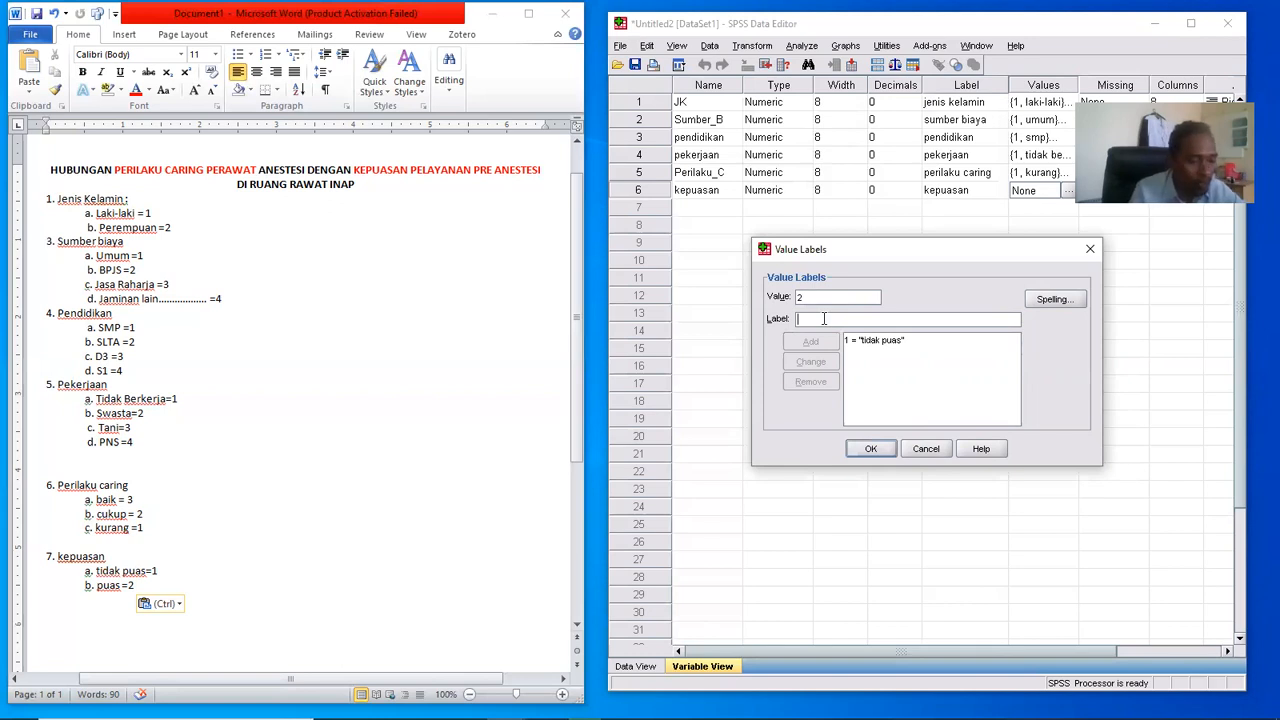
pyautogui.write('puy')
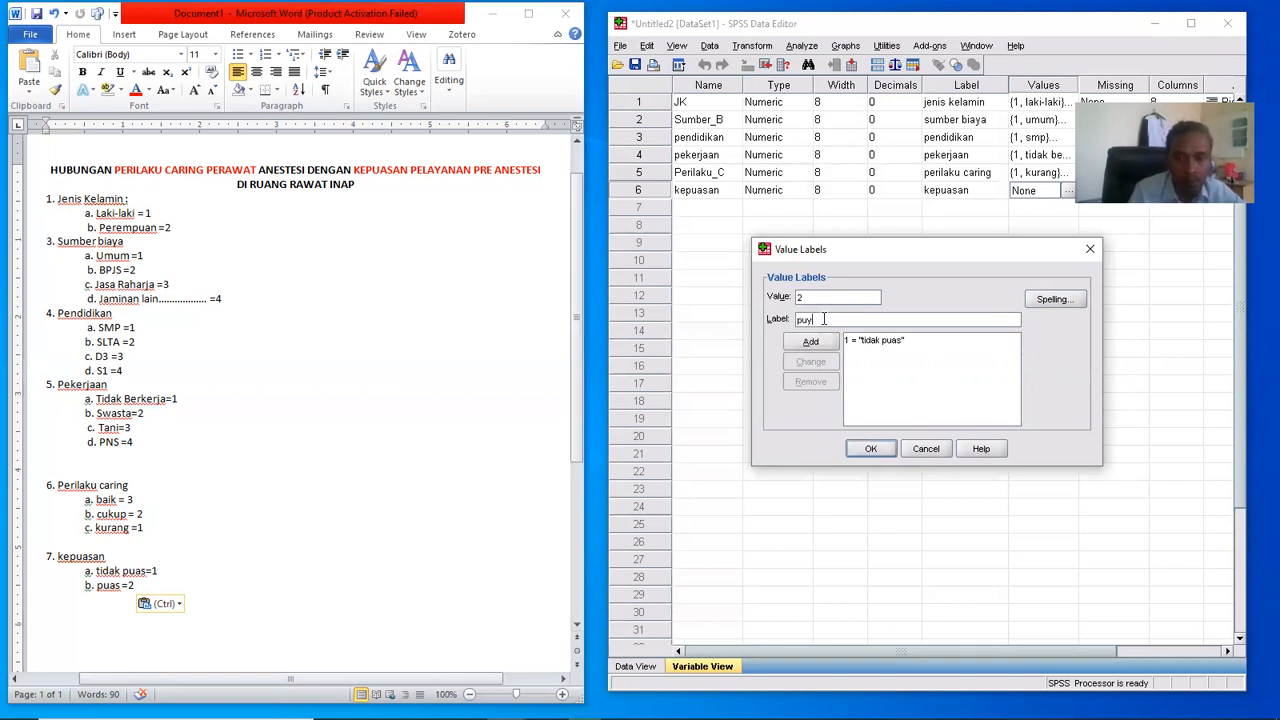
pyautogui.write('ass')
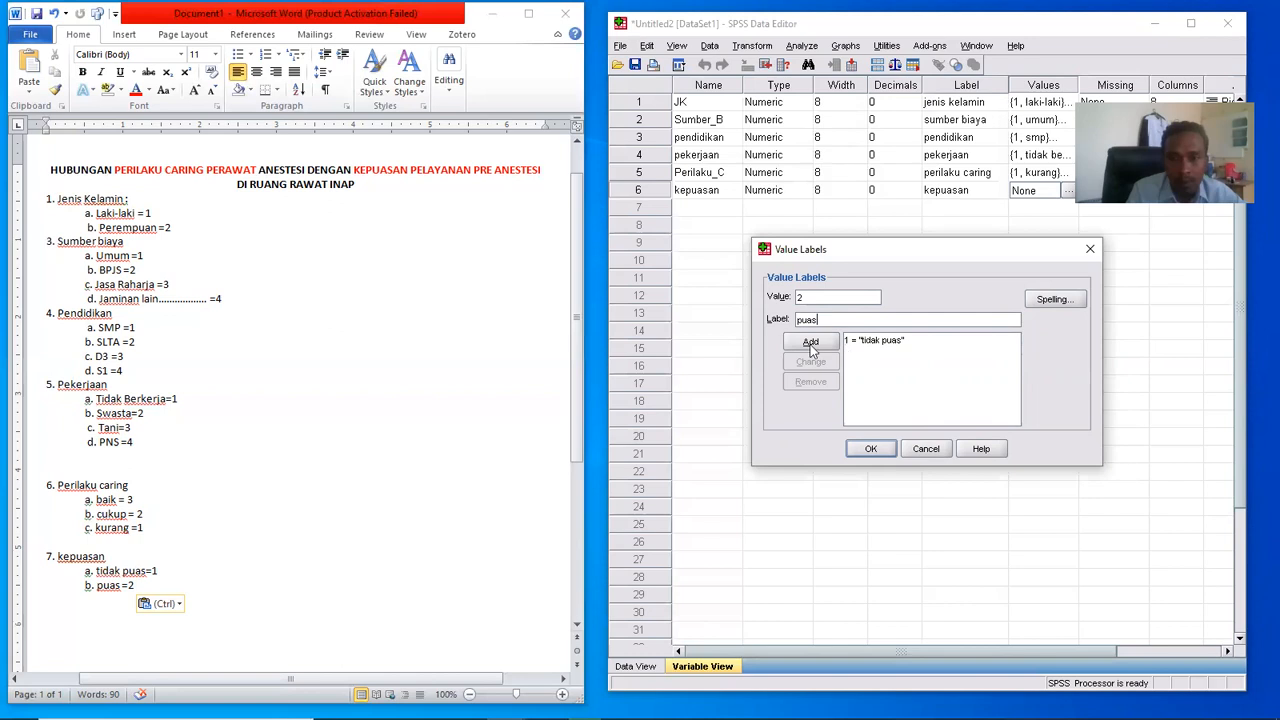
pyautogui.click(810, 343)
pyautogui.click(869, 448)
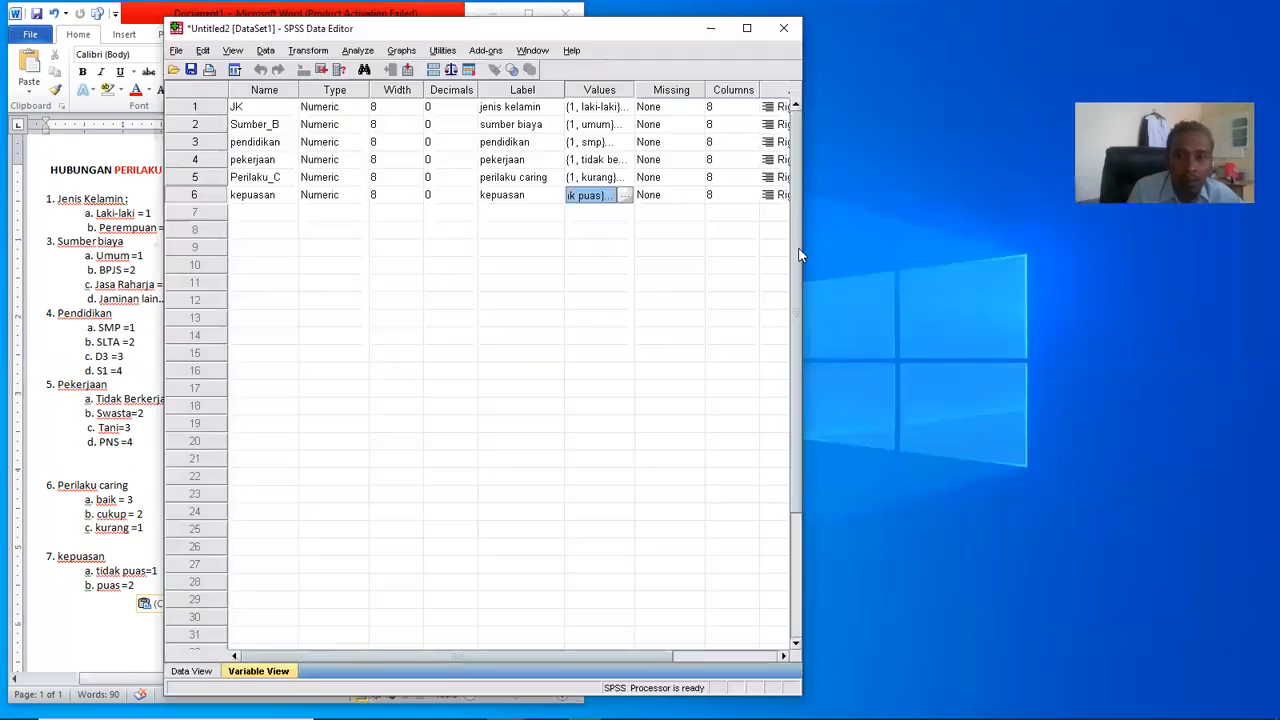
# - Widen the Data Editor window enough to fit the Align and Measure columns
pyautogui.click(735, 248)
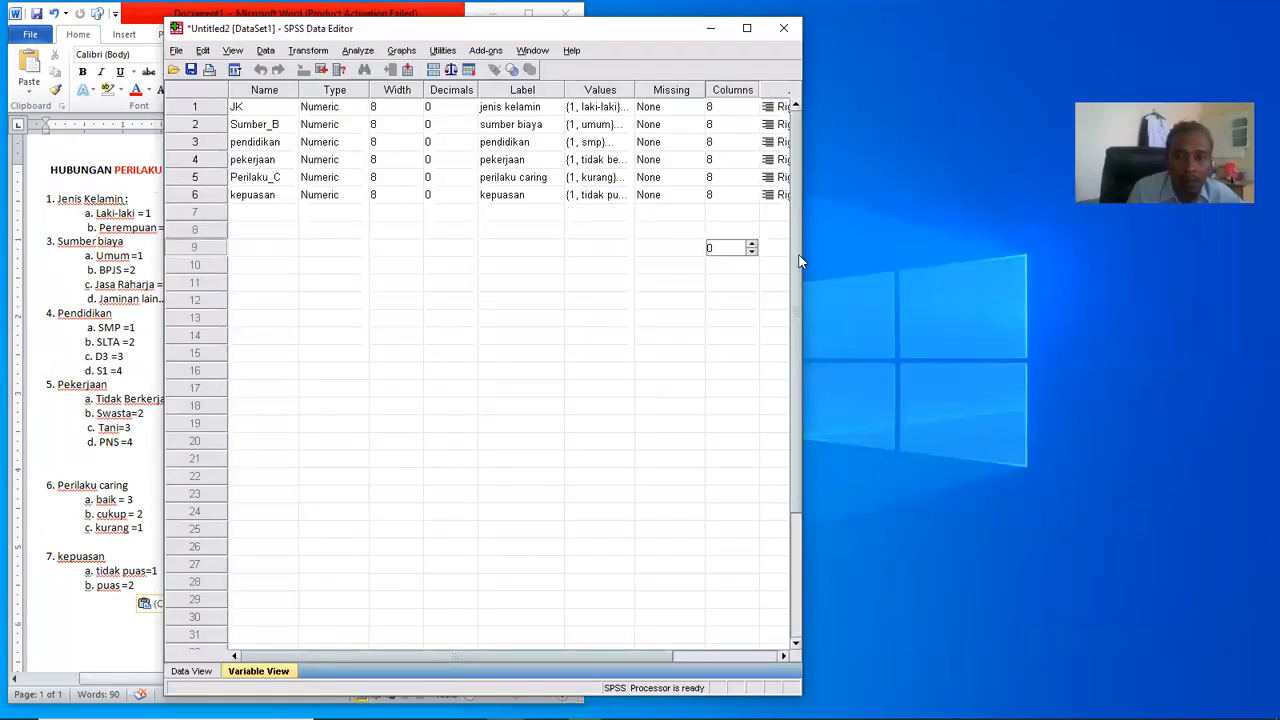
pyautogui.moveTo(797, 175); pyautogui.dragTo(805, 179)
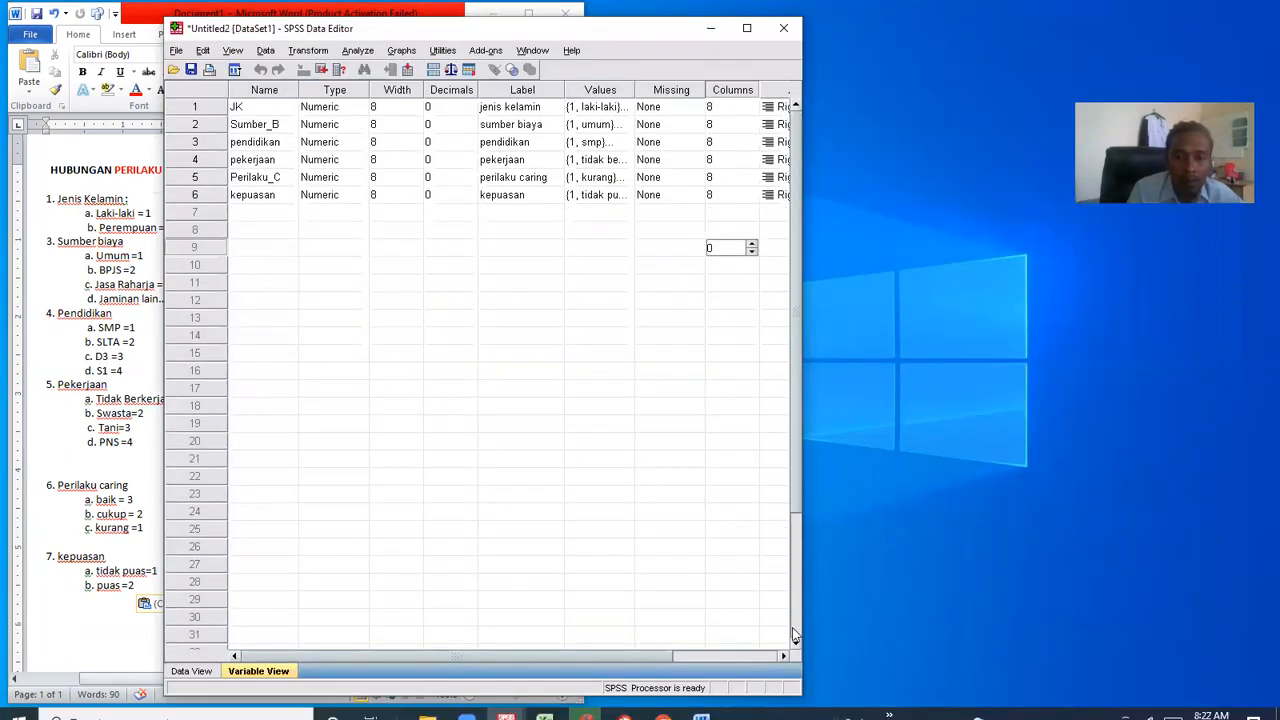
pyautogui.moveTo(803, 616); pyautogui.dragTo(1025, 620)
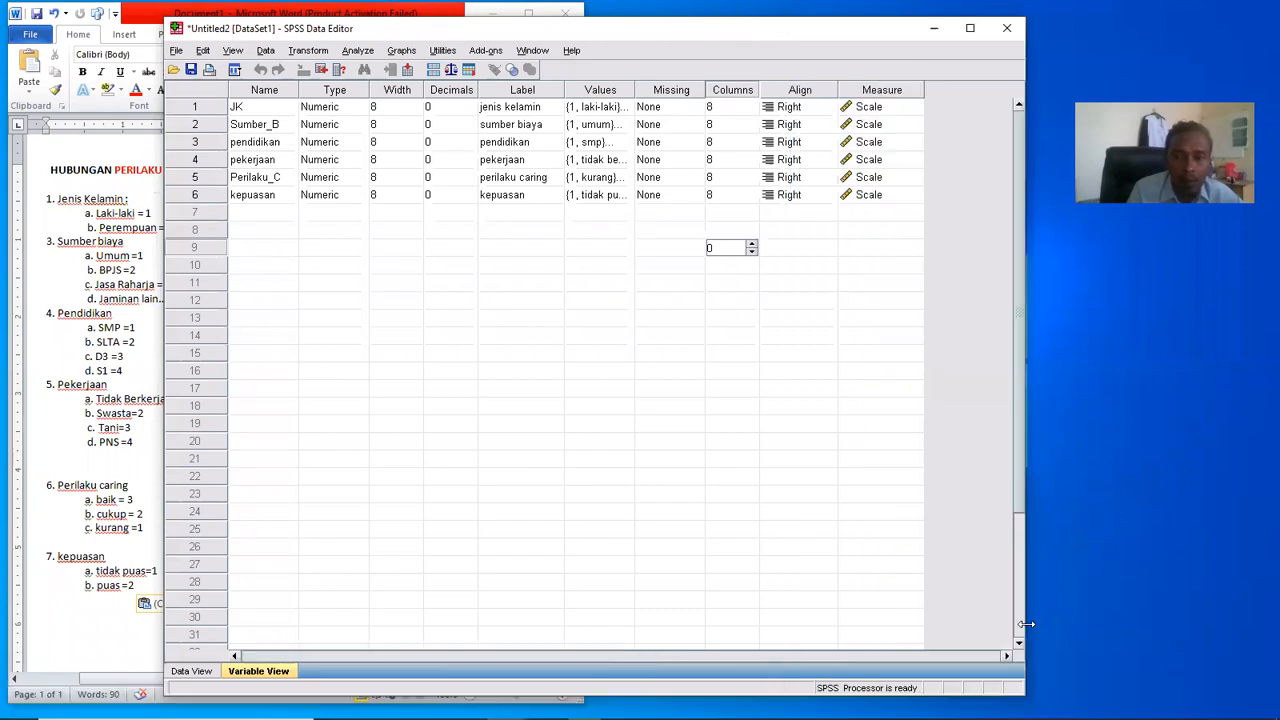
pyautogui.click(748, 194)
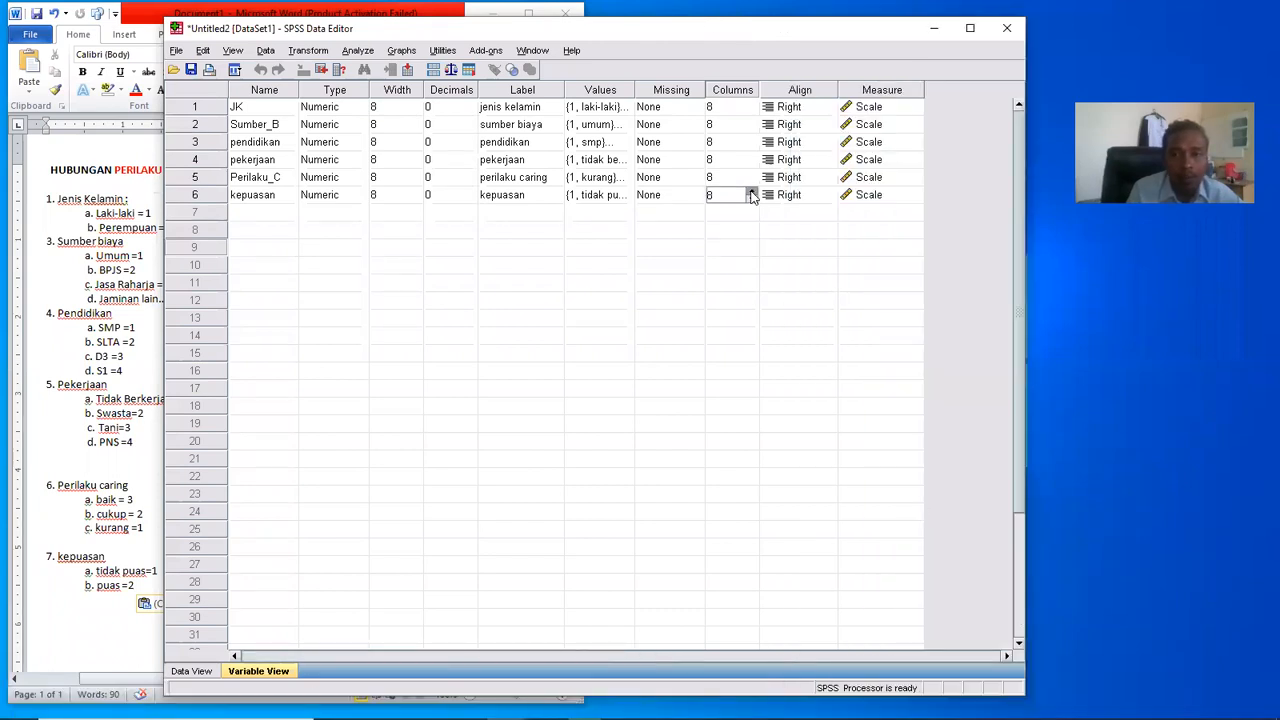
pyautogui.click(751, 192)
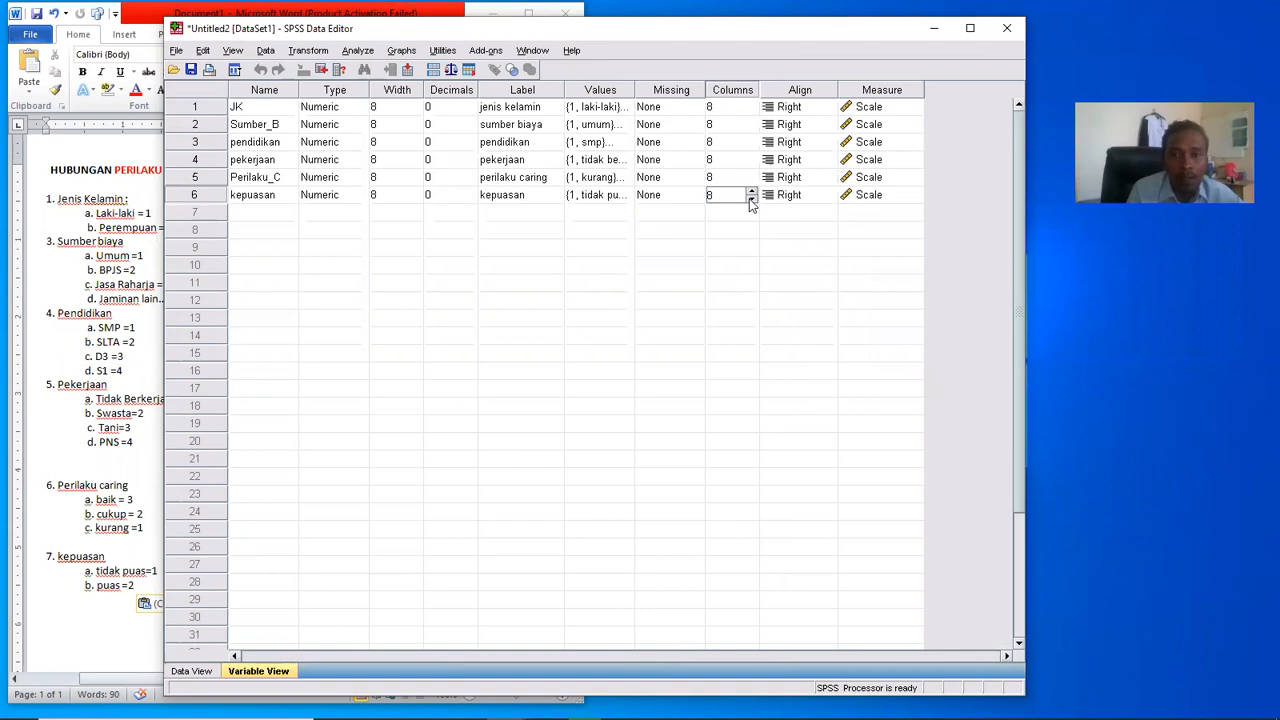
pyautogui.click(751, 191)
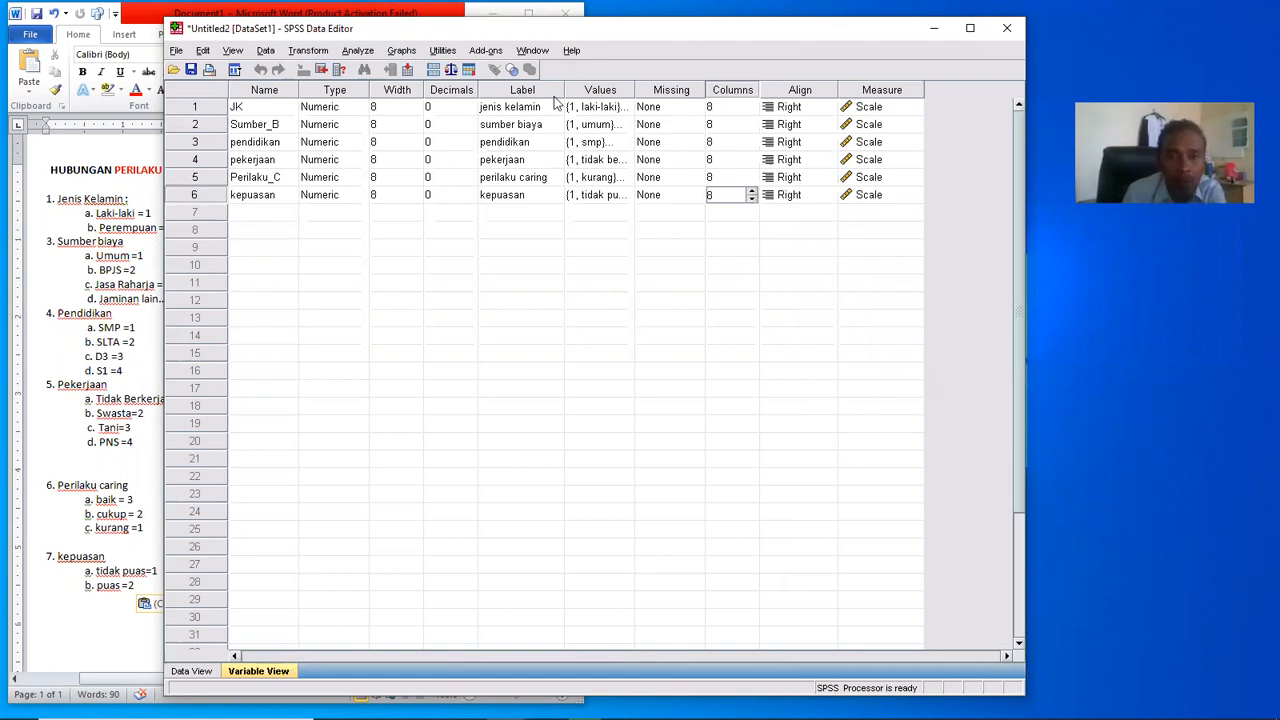
# - Set the measurement level of the JK and kepuasan variables to Nominal
pyautogui.click(880, 105)
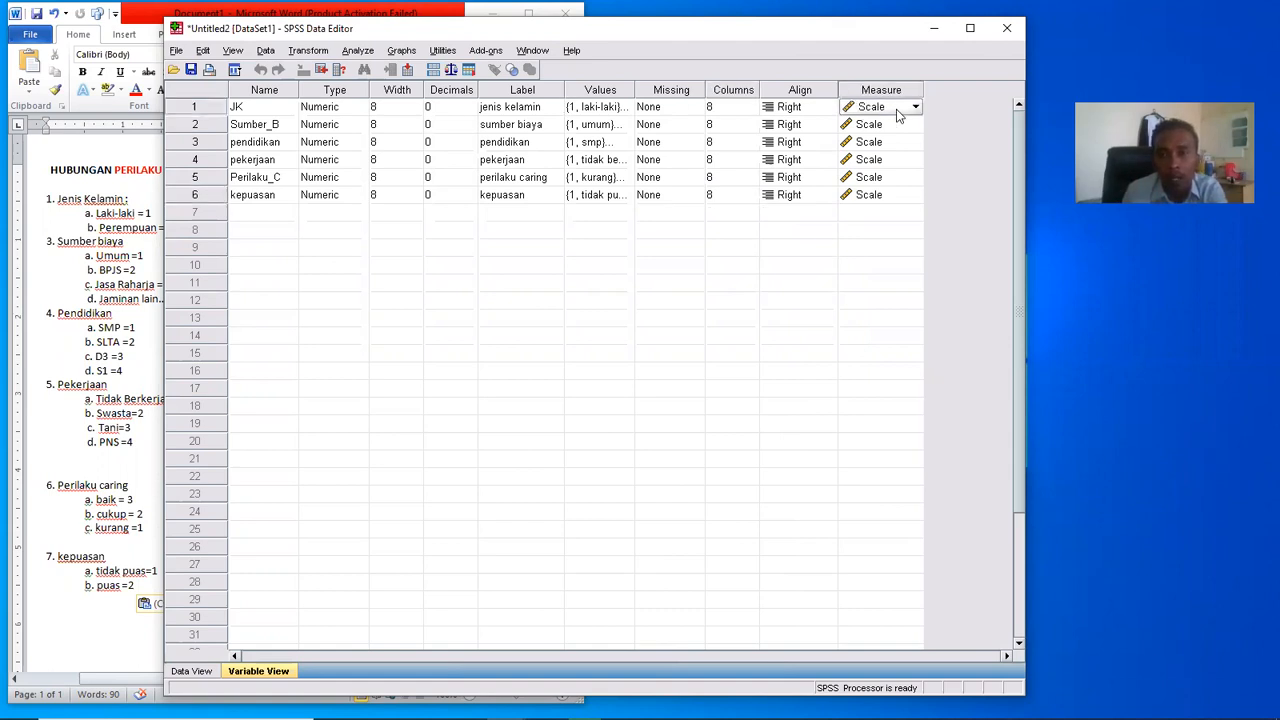
pyautogui.click(901, 108)
pyautogui.click(890, 158)
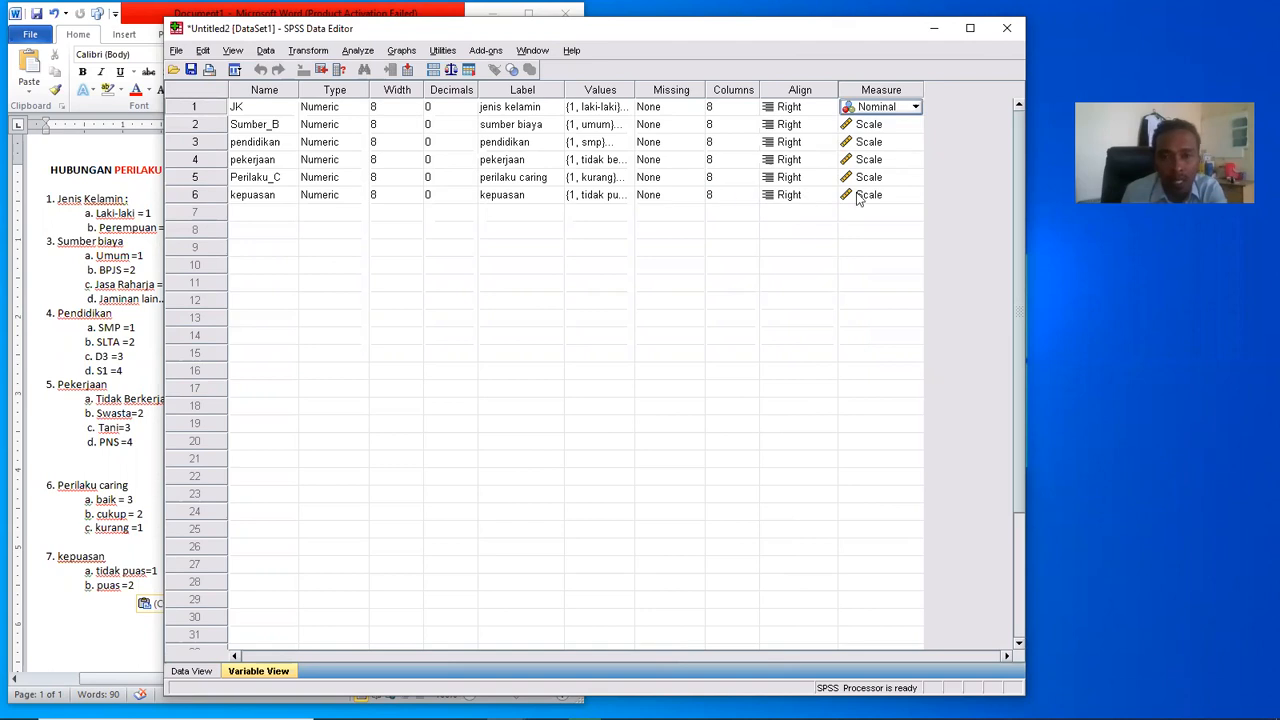
pyautogui.click(904, 198)
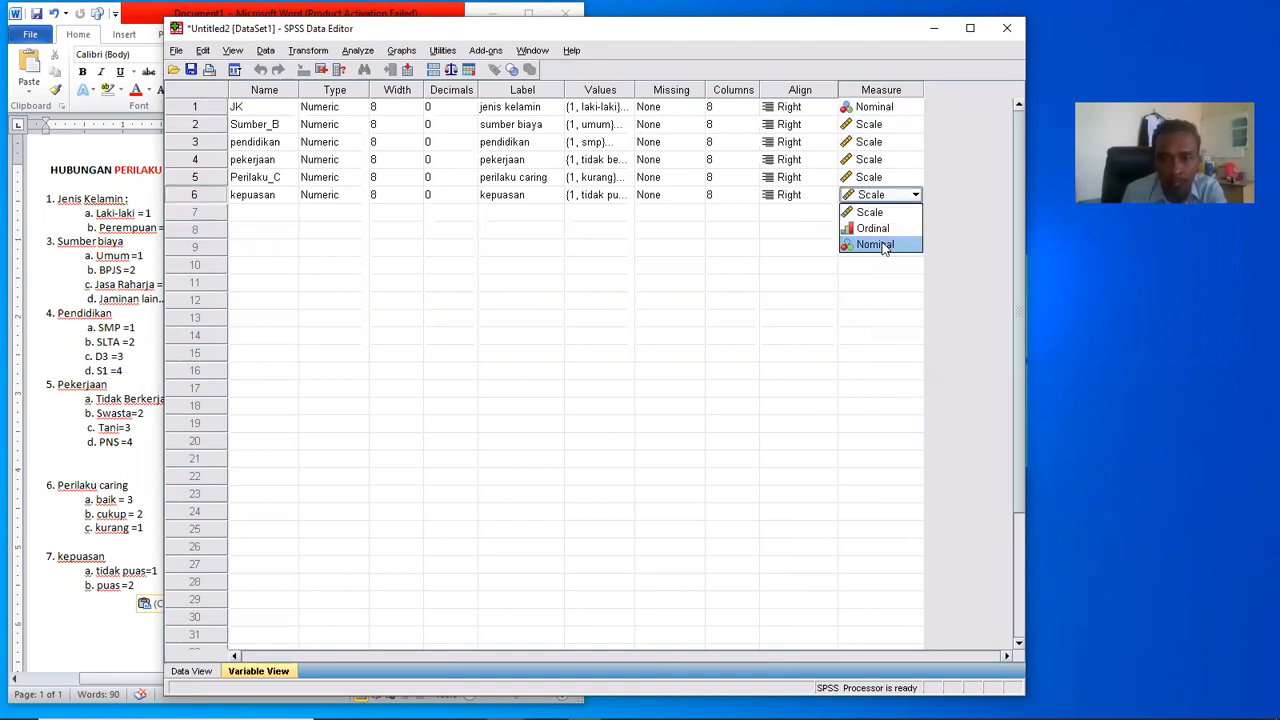
pyautogui.click(874, 245)
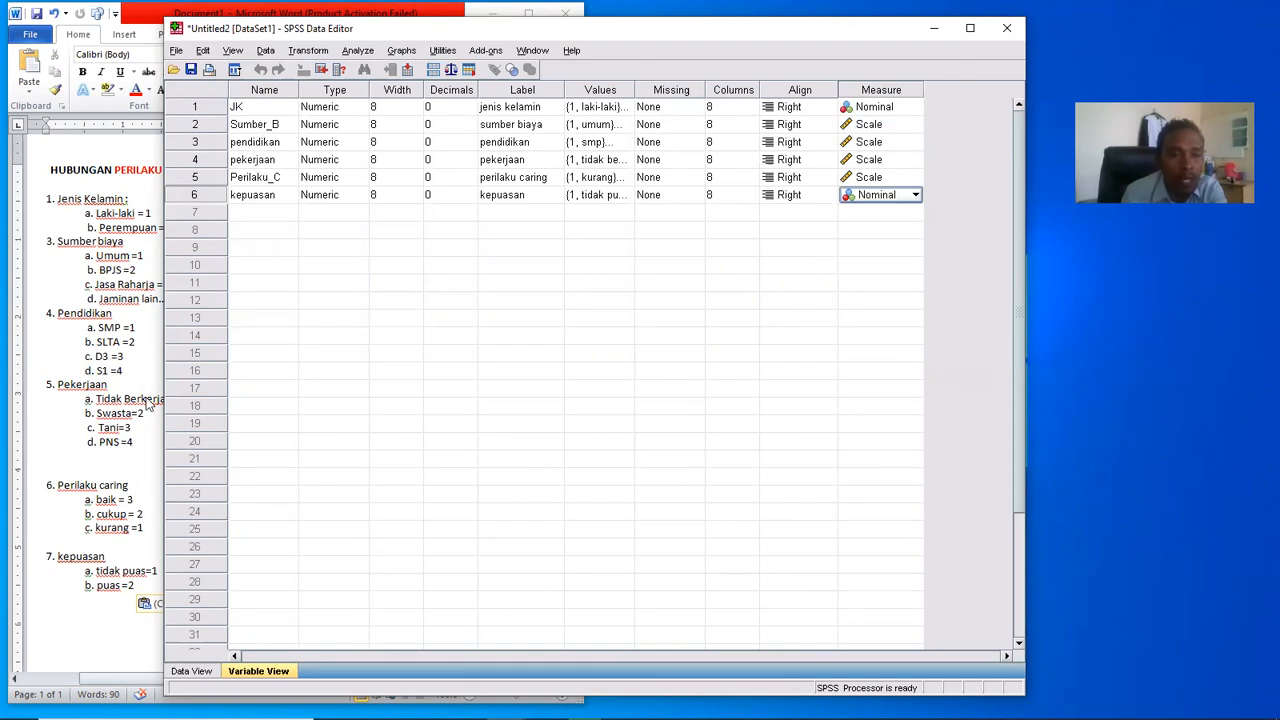
# - Set the measurement level of Sumber_B, pendidikan, pekerjaan and Perilaku_C to Ordinal
pyautogui.click(915, 125)
pyautogui.click(872, 158)
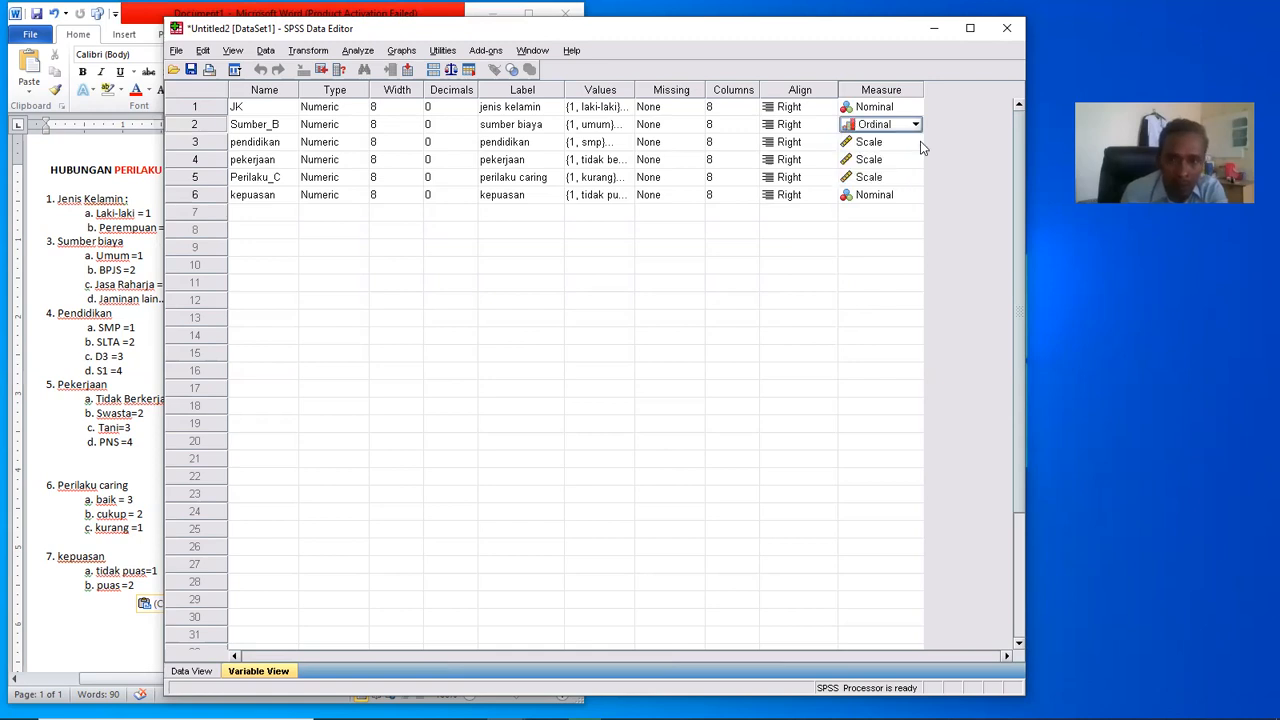
pyautogui.click(918, 142)
pyautogui.click(918, 173)
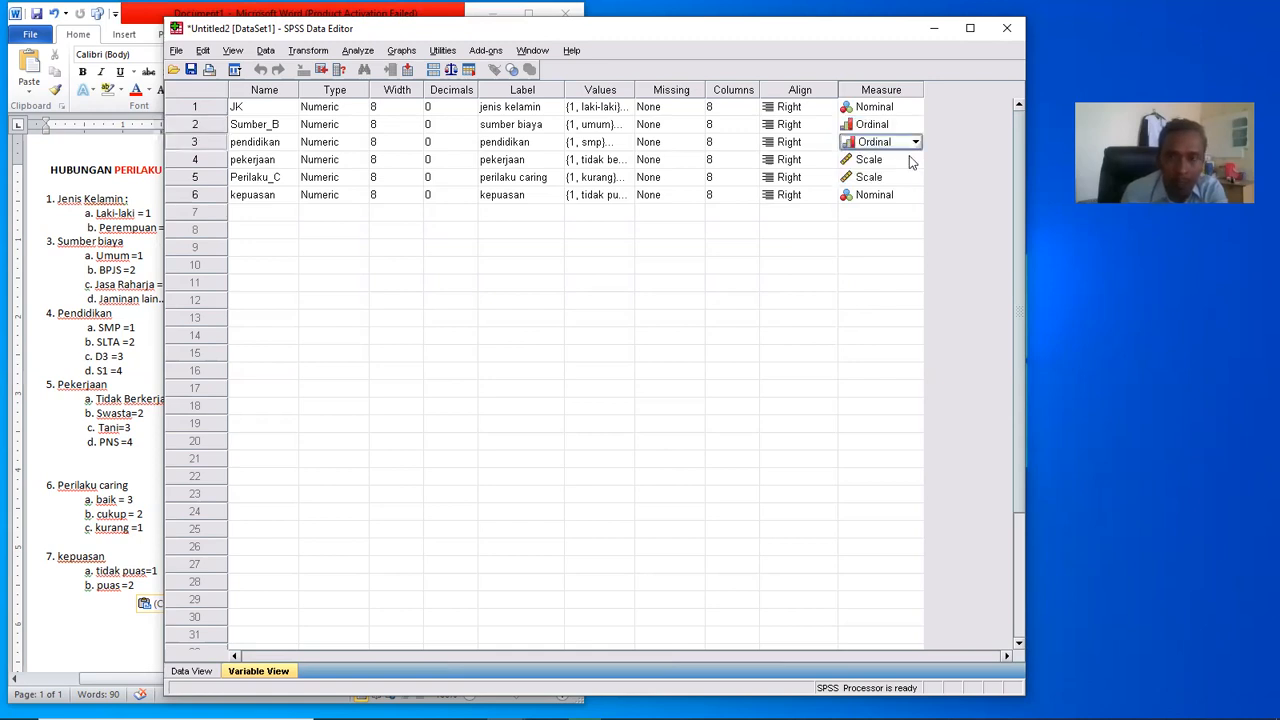
pyautogui.click(910, 160)
pyautogui.click(906, 191)
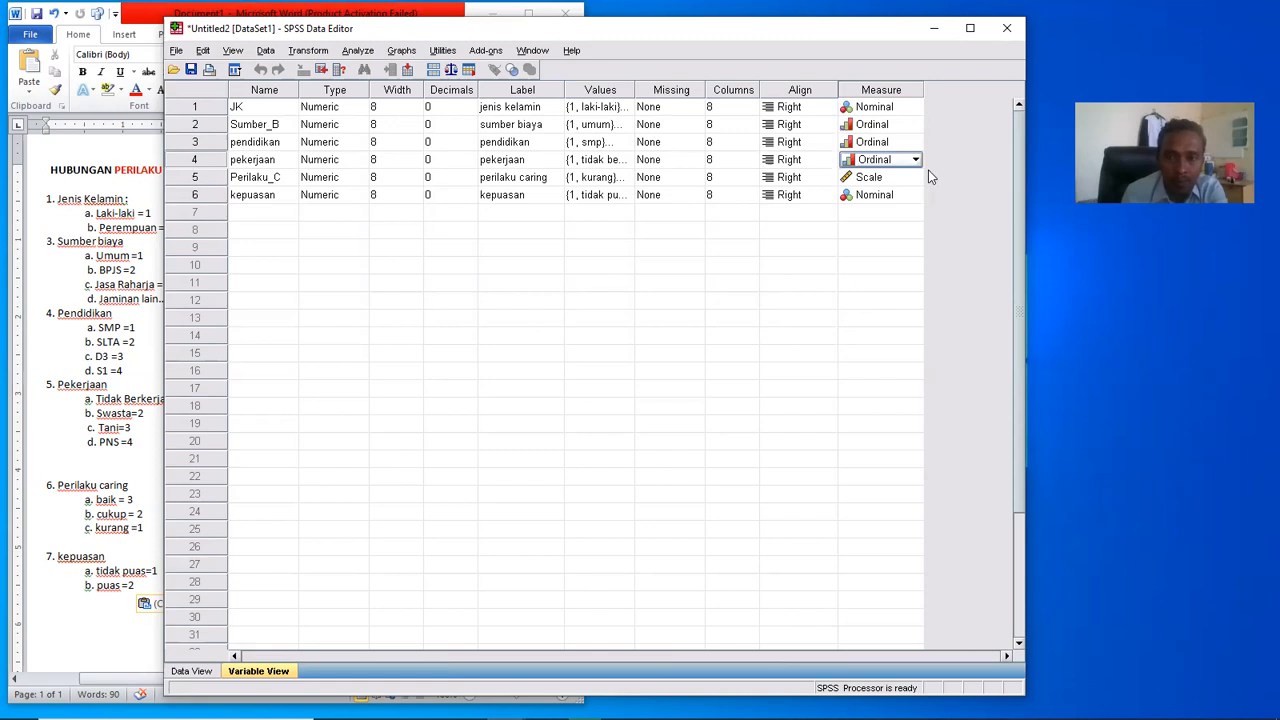
pyautogui.click(904, 180)
pyautogui.click(904, 190)
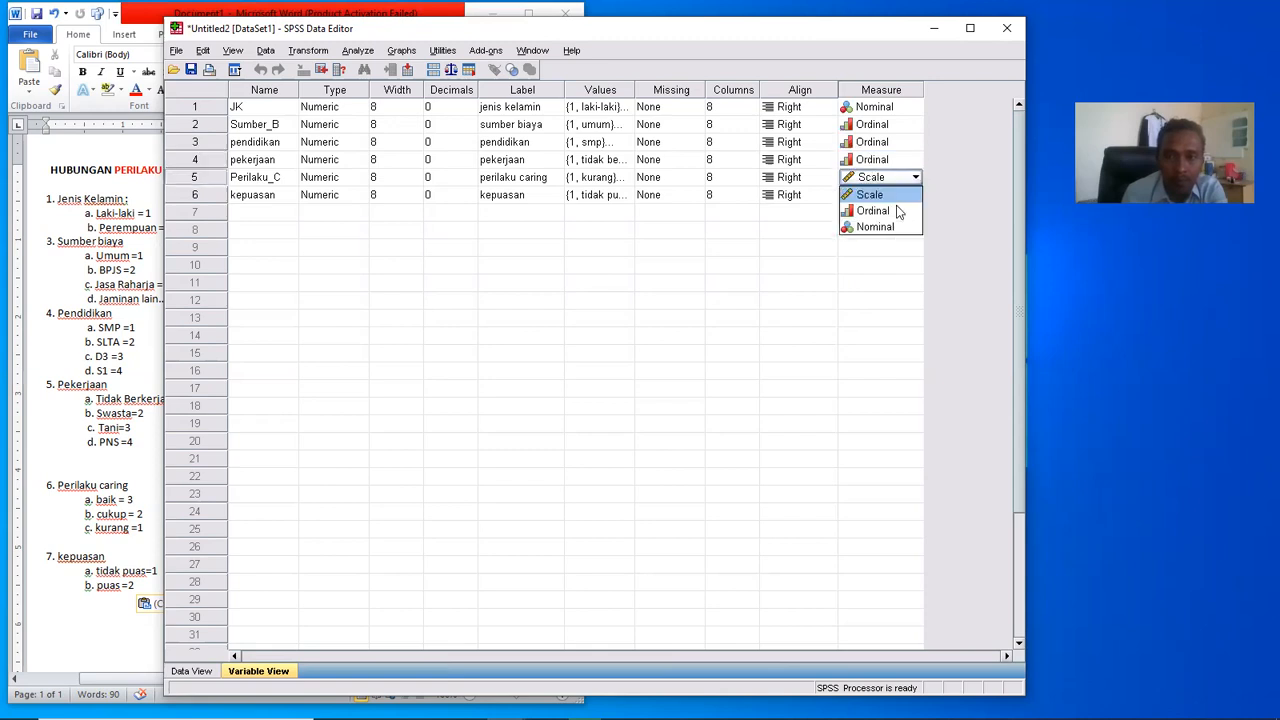
pyautogui.click(898, 209)
pyautogui.click(604, 300)
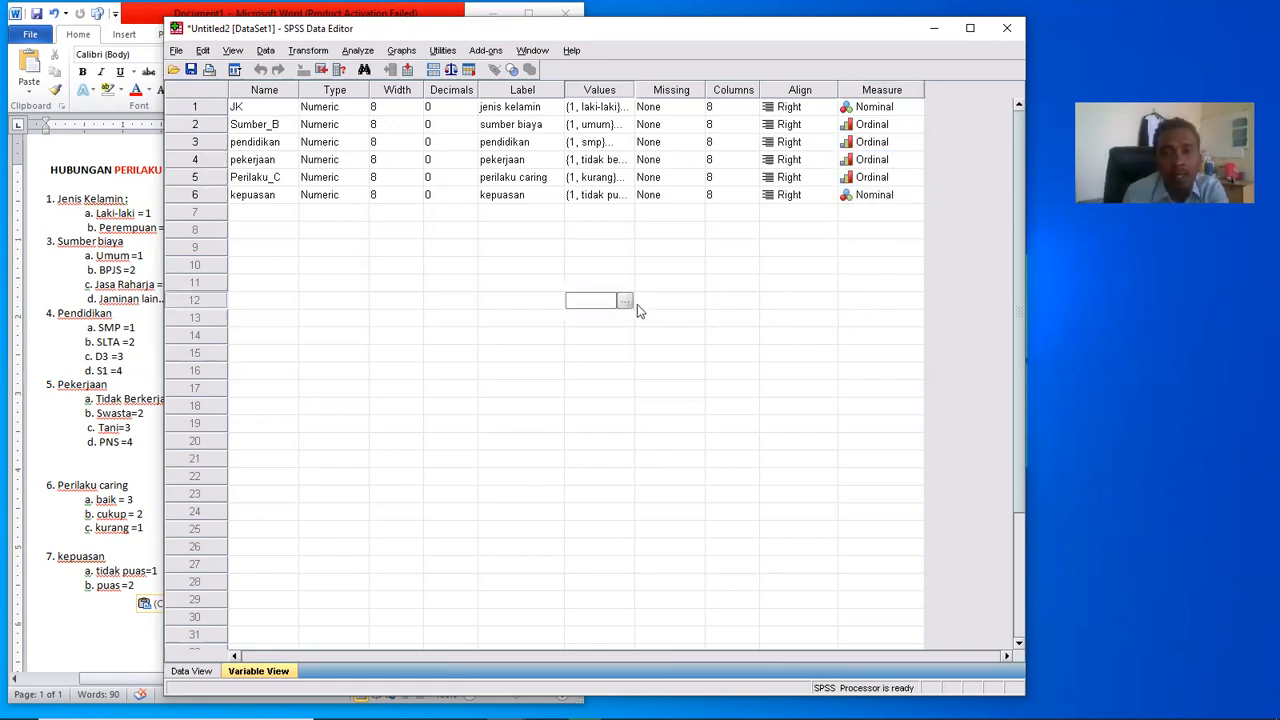
# - Switch to Data View and turn on the display of value labels
pyautogui.click(190, 671)
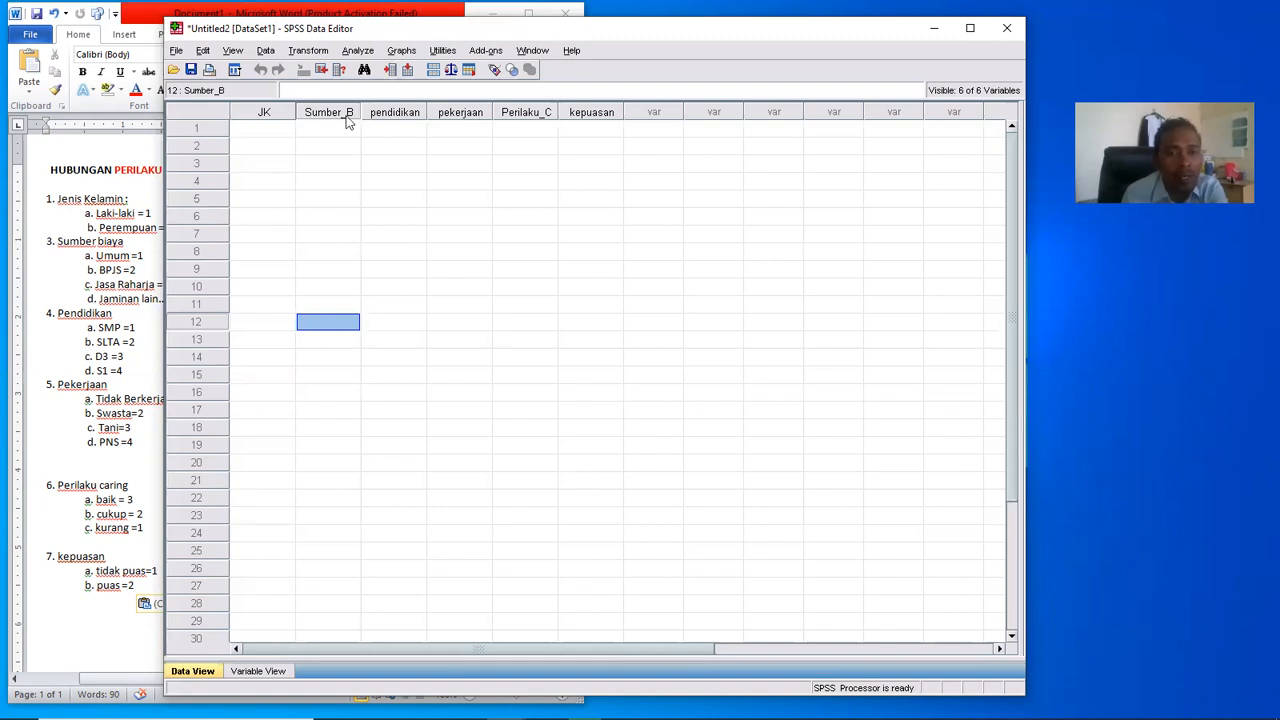
pyautogui.click(285, 129)
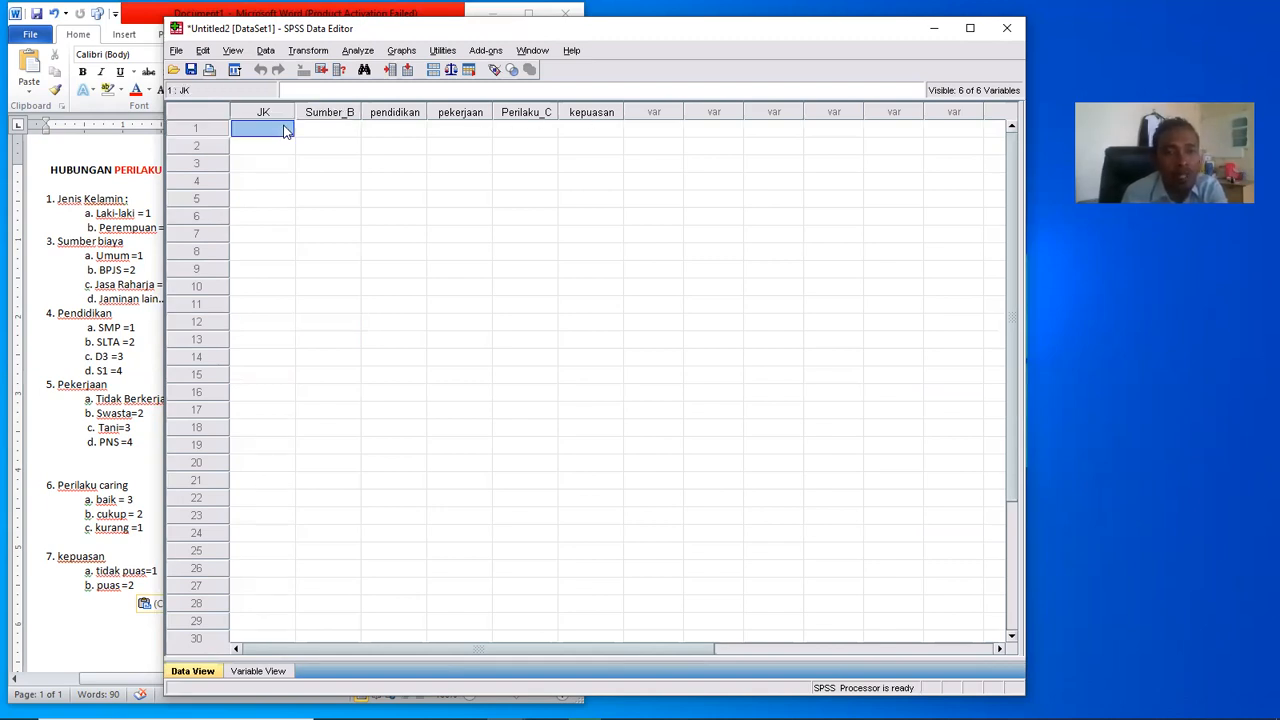
pyautogui.click(494, 69)
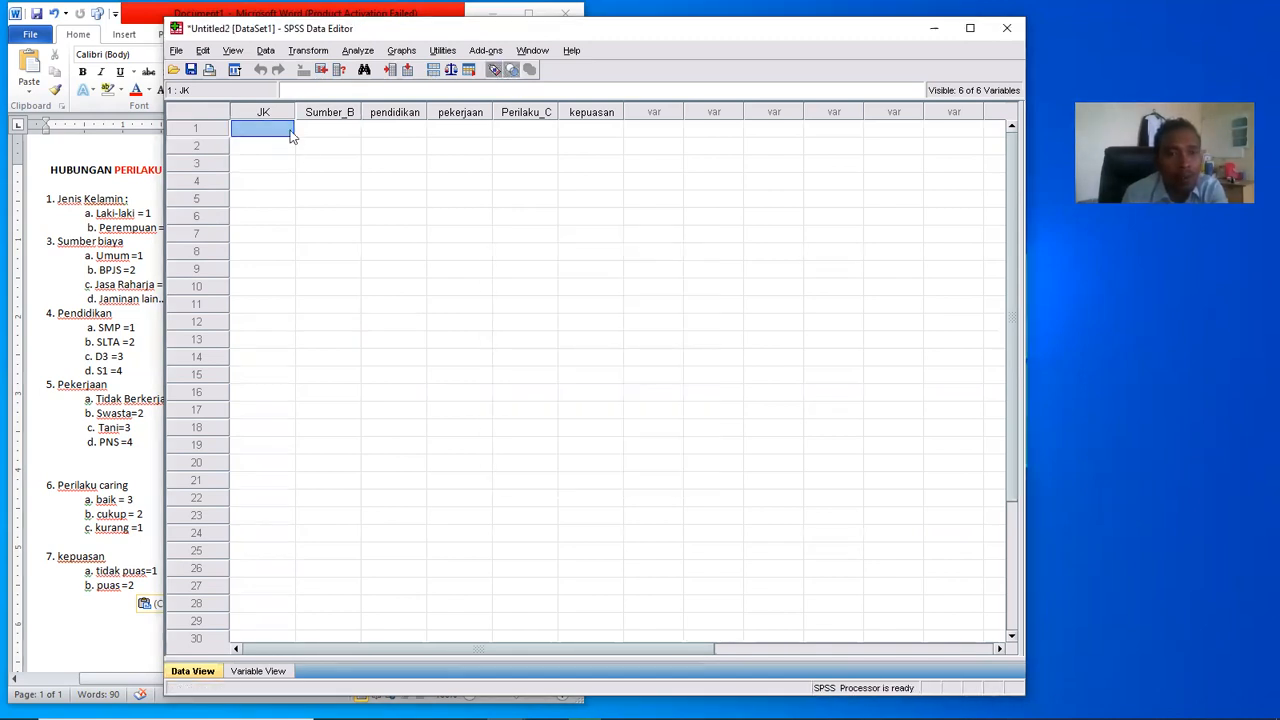
# - Examine the value label choices offered in the first case for each variable from JK to kepuasan
pyautogui.doubleClick(289, 131)
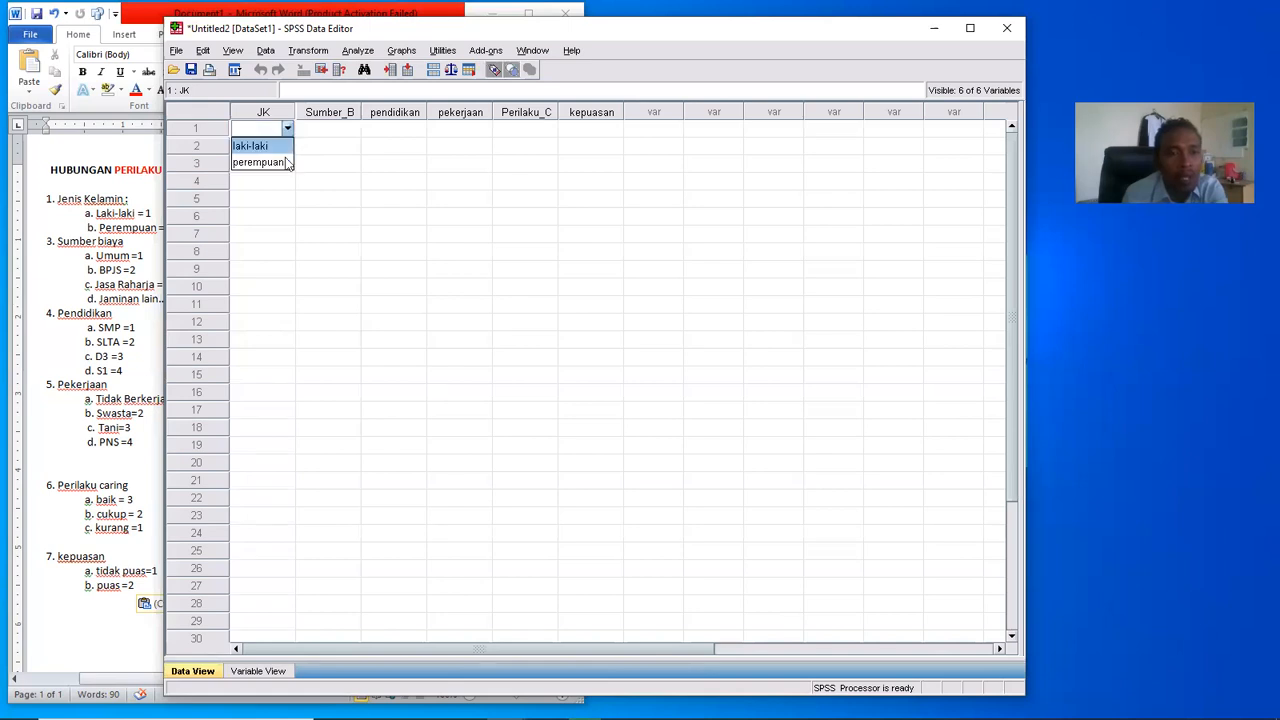
pyautogui.click(358, 132)
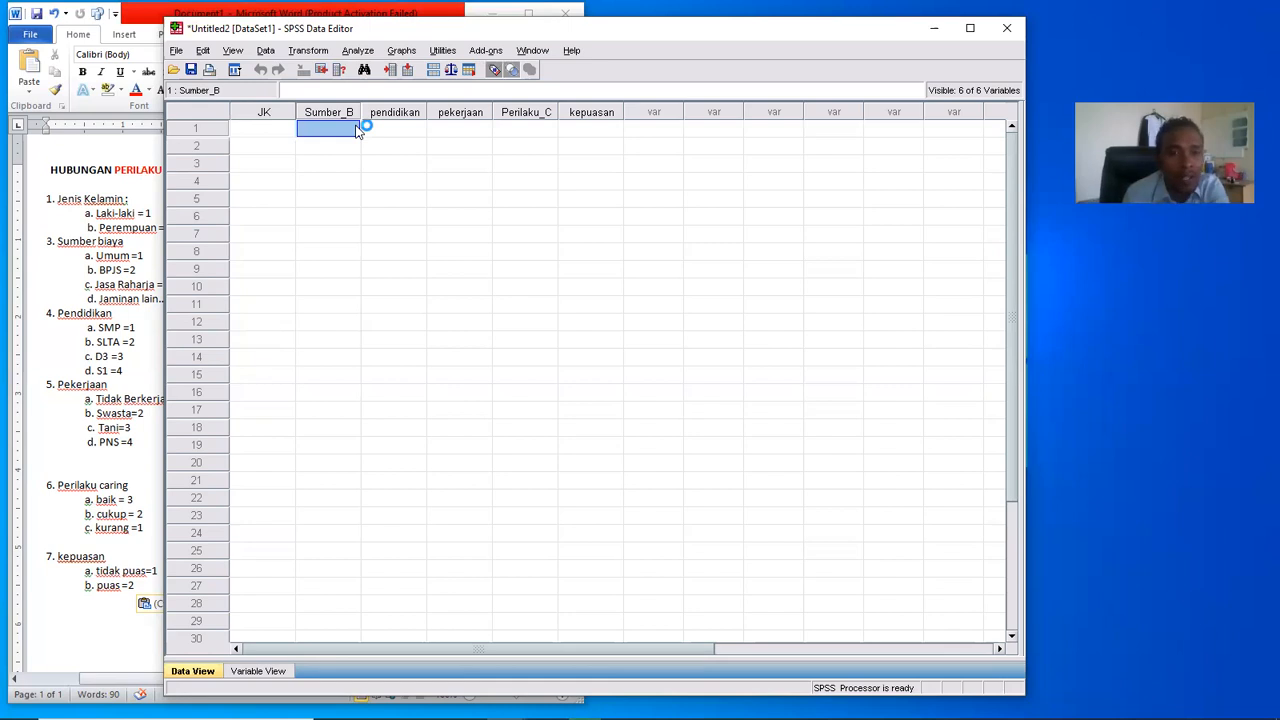
pyautogui.doubleClick(358, 132)
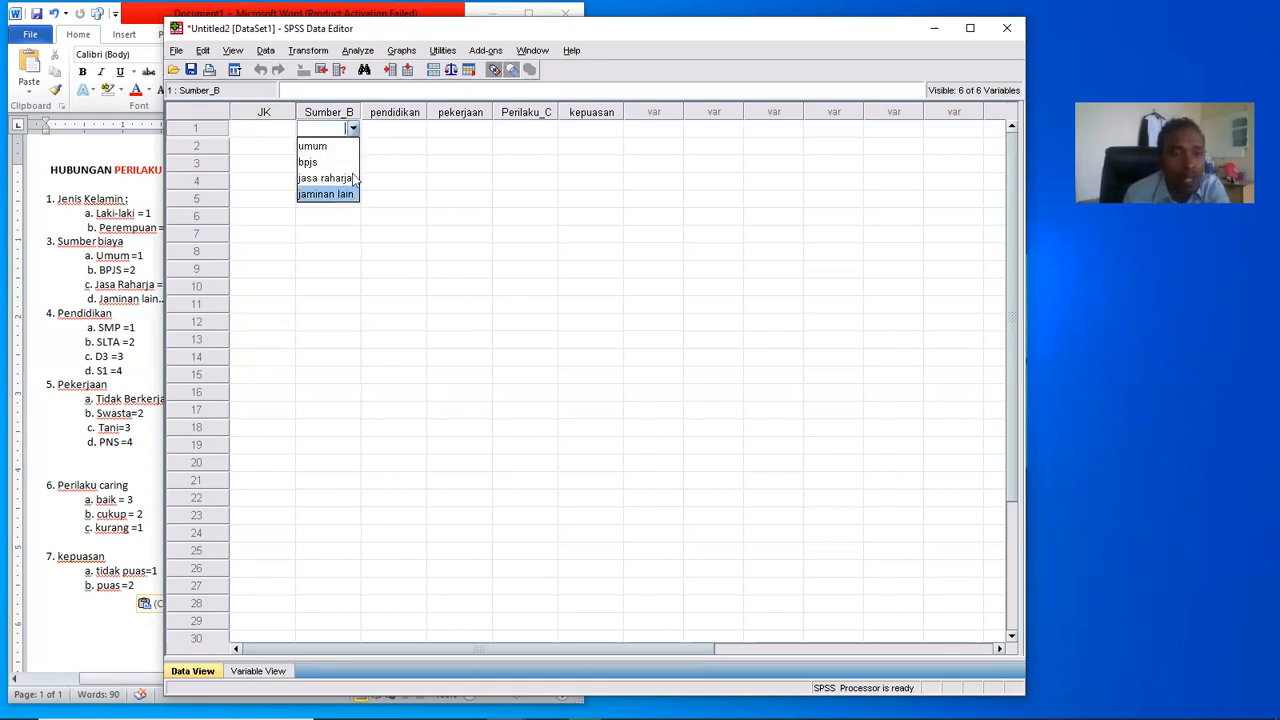
pyautogui.click(421, 136)
pyautogui.doubleClick(421, 136)
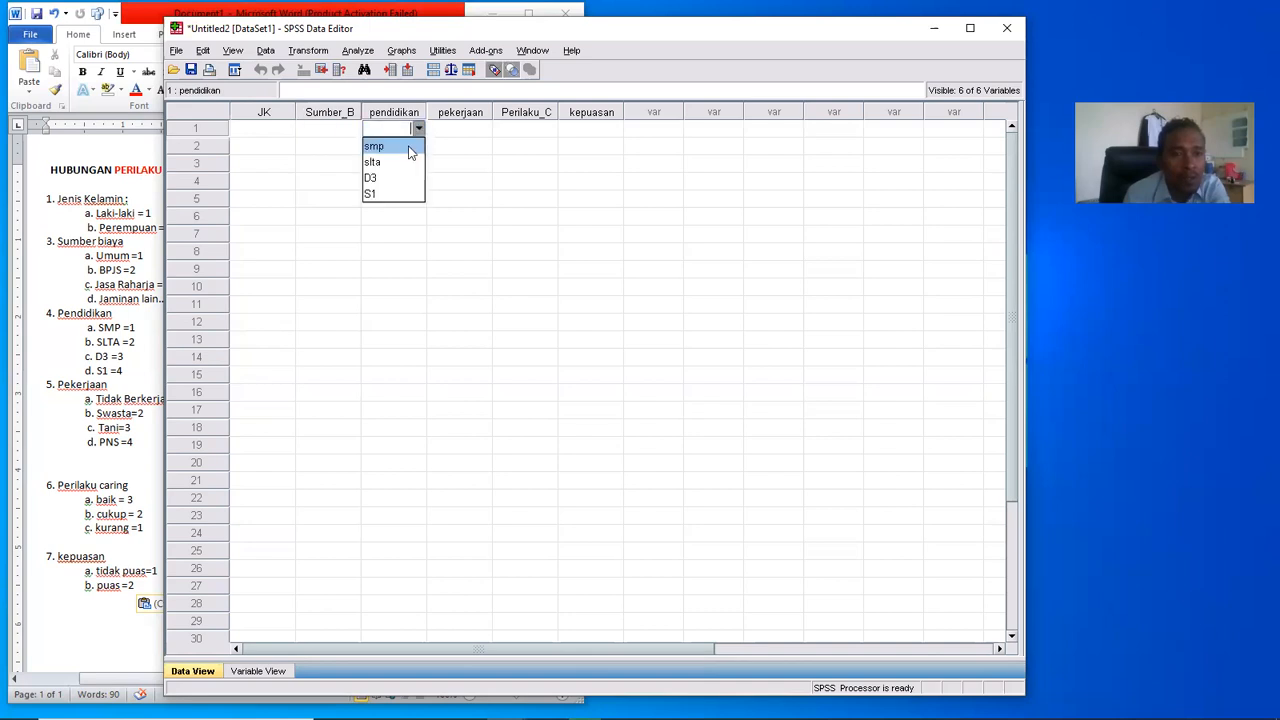
pyautogui.click(487, 132)
pyautogui.doubleClick(486, 132)
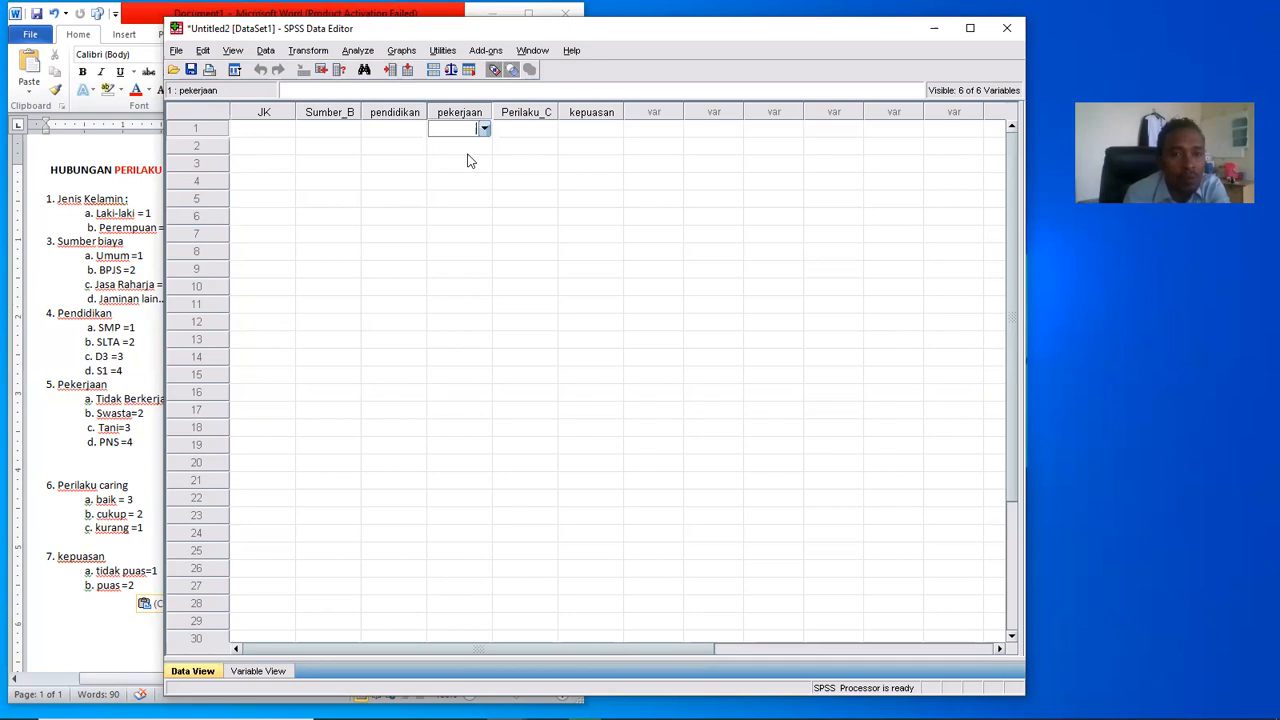
pyautogui.click(522, 118)
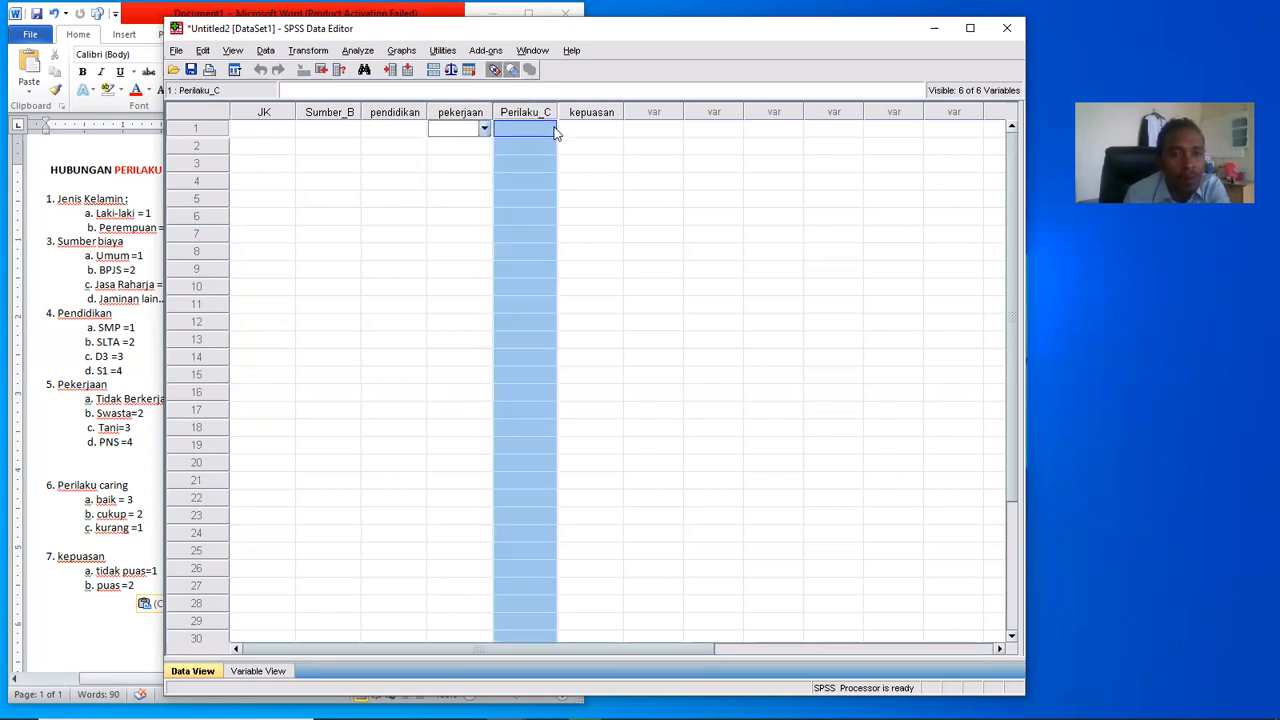
pyautogui.doubleClick(553, 130)
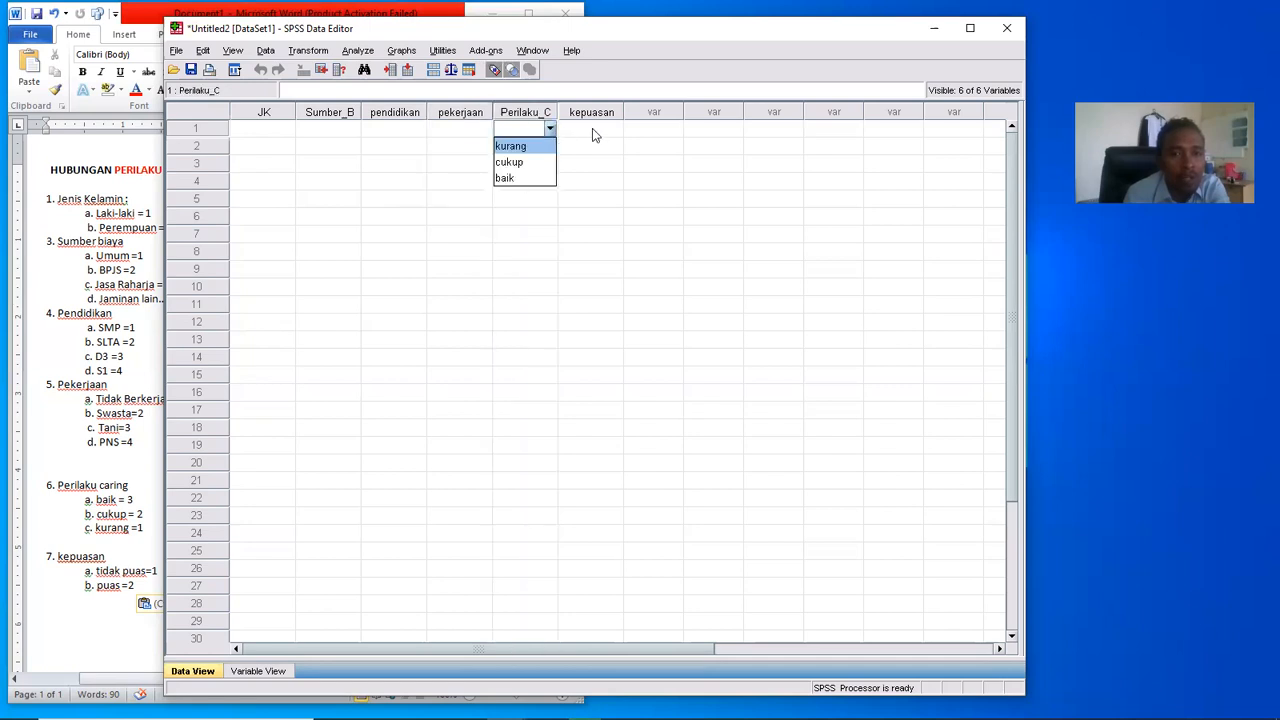
pyautogui.doubleClick(605, 130)
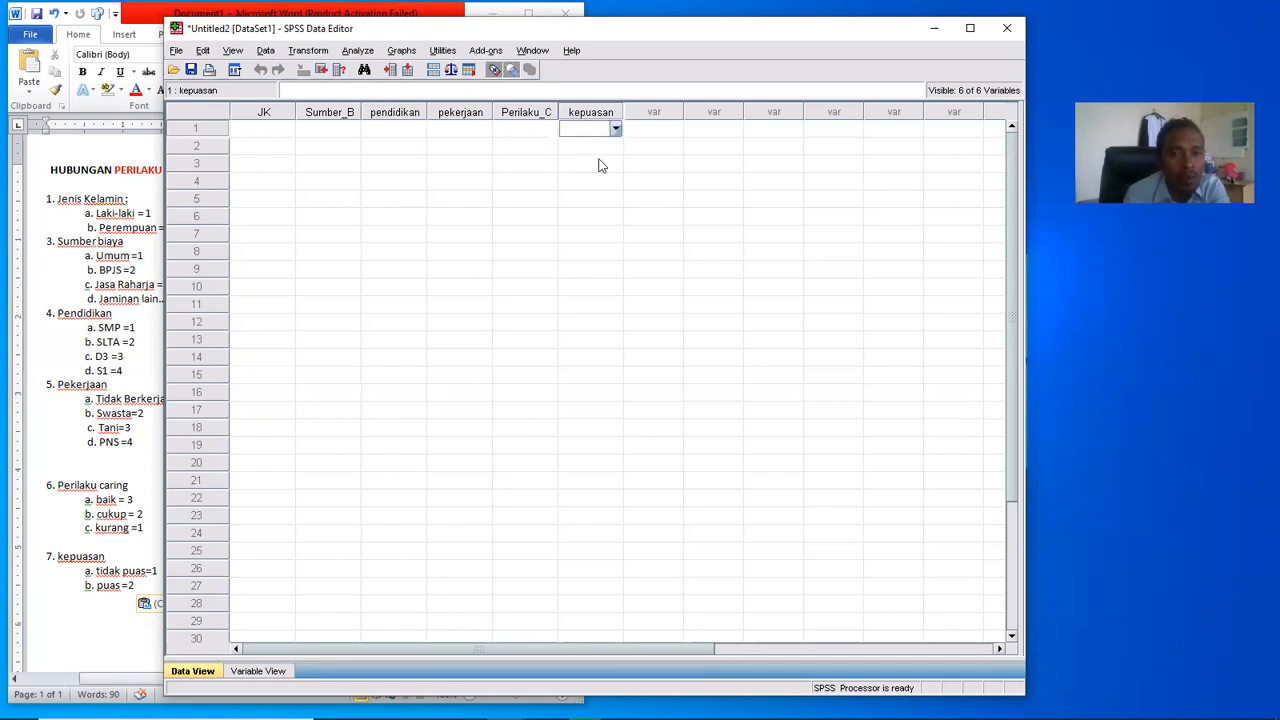
# - Turn off the value label display and cancel the Use Variable Sets dialog, leaving the first JK cell selected
pyautogui.click(525, 148)
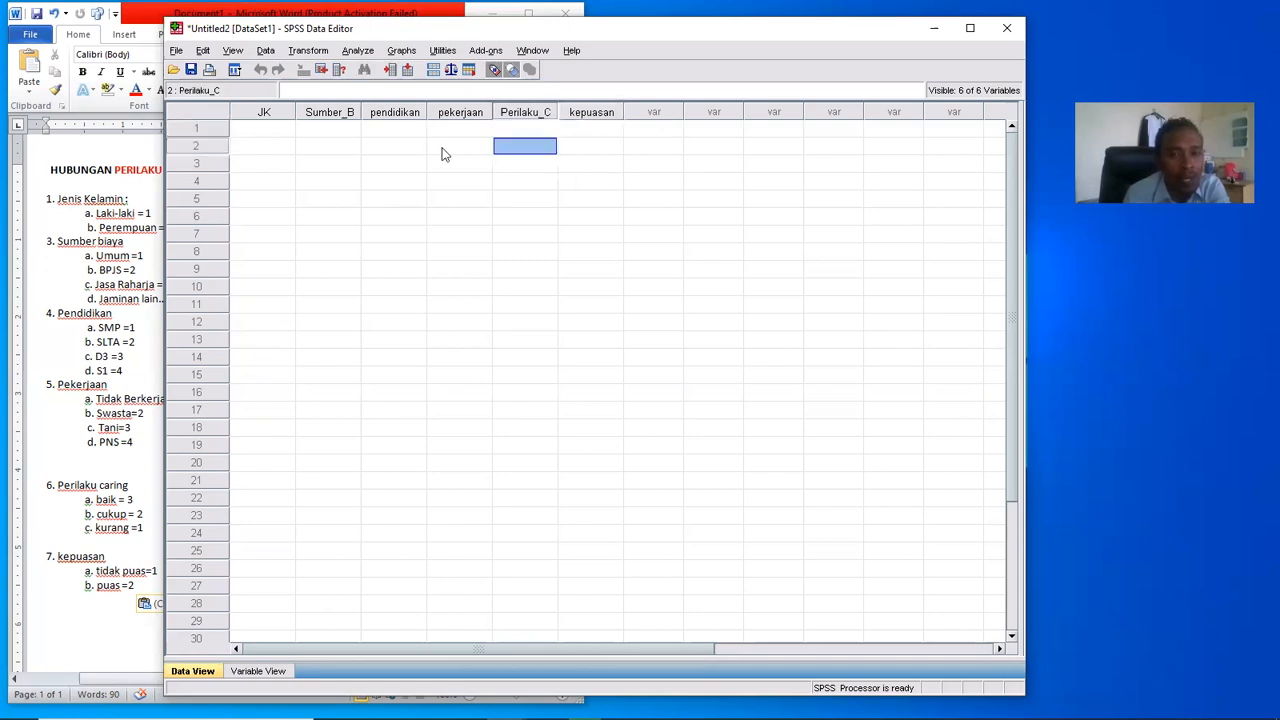
pyautogui.click(270, 131)
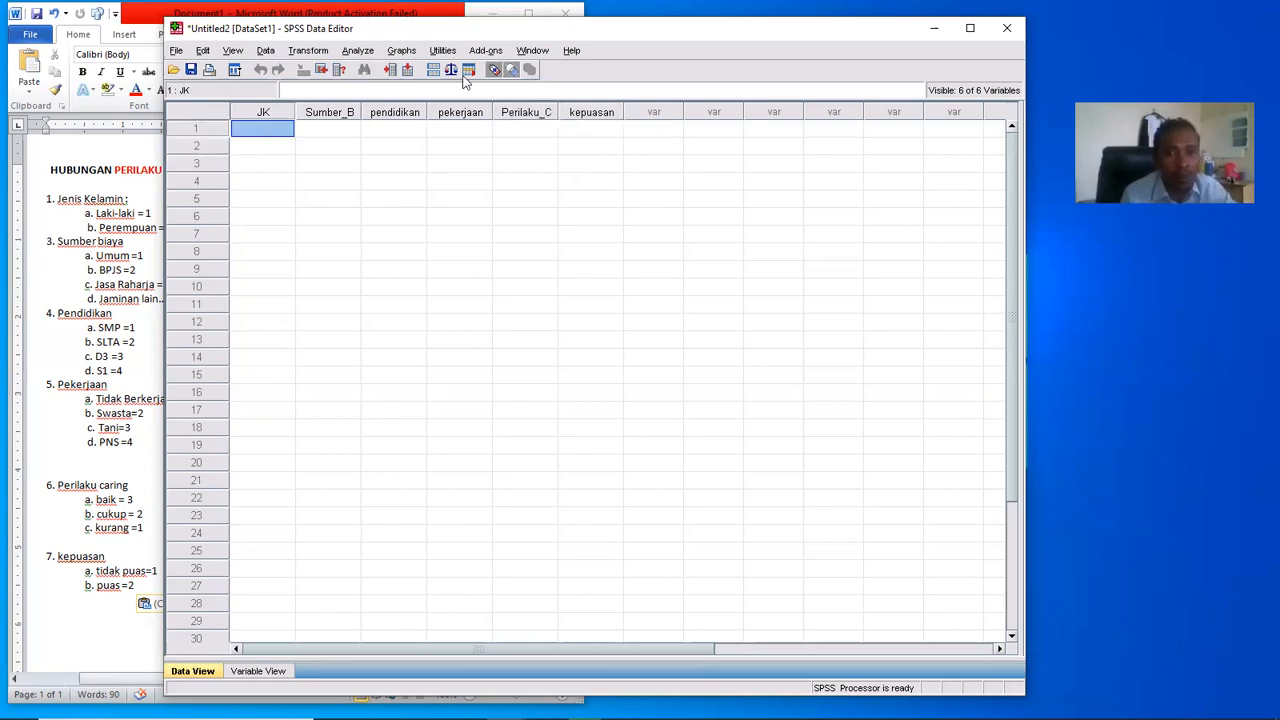
pyautogui.click(511, 70)
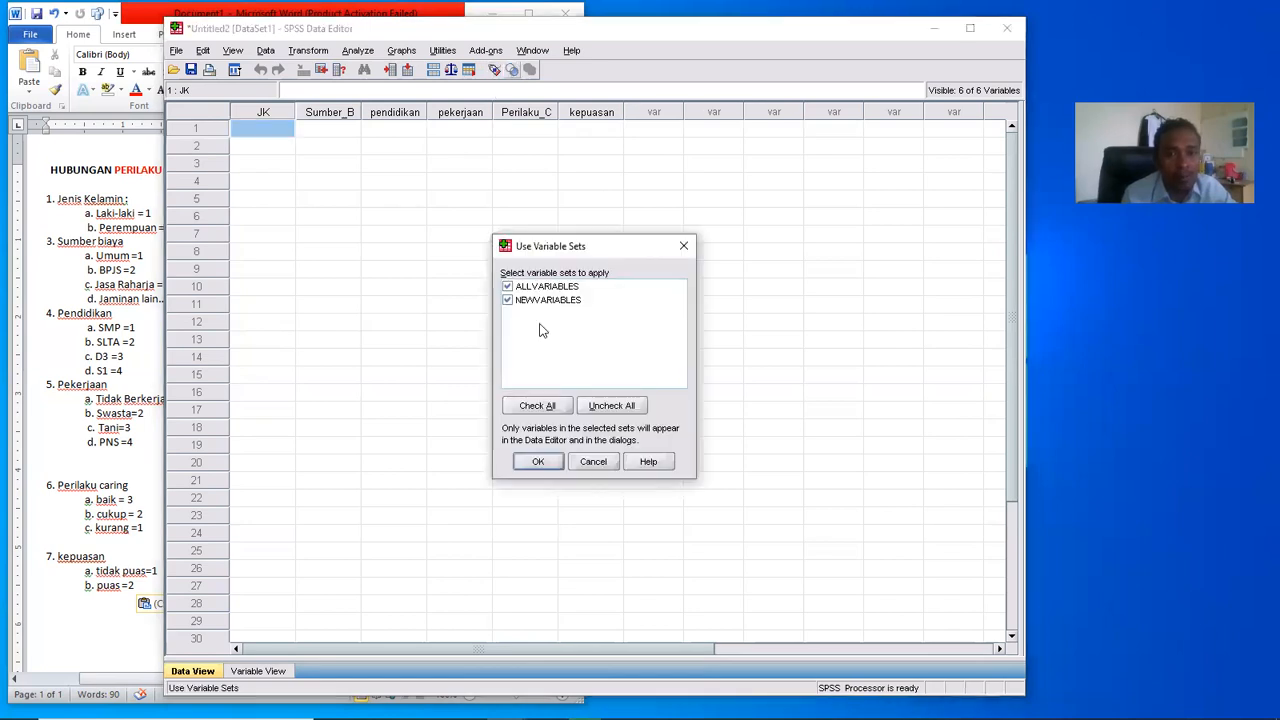
pyautogui.press('Escape')
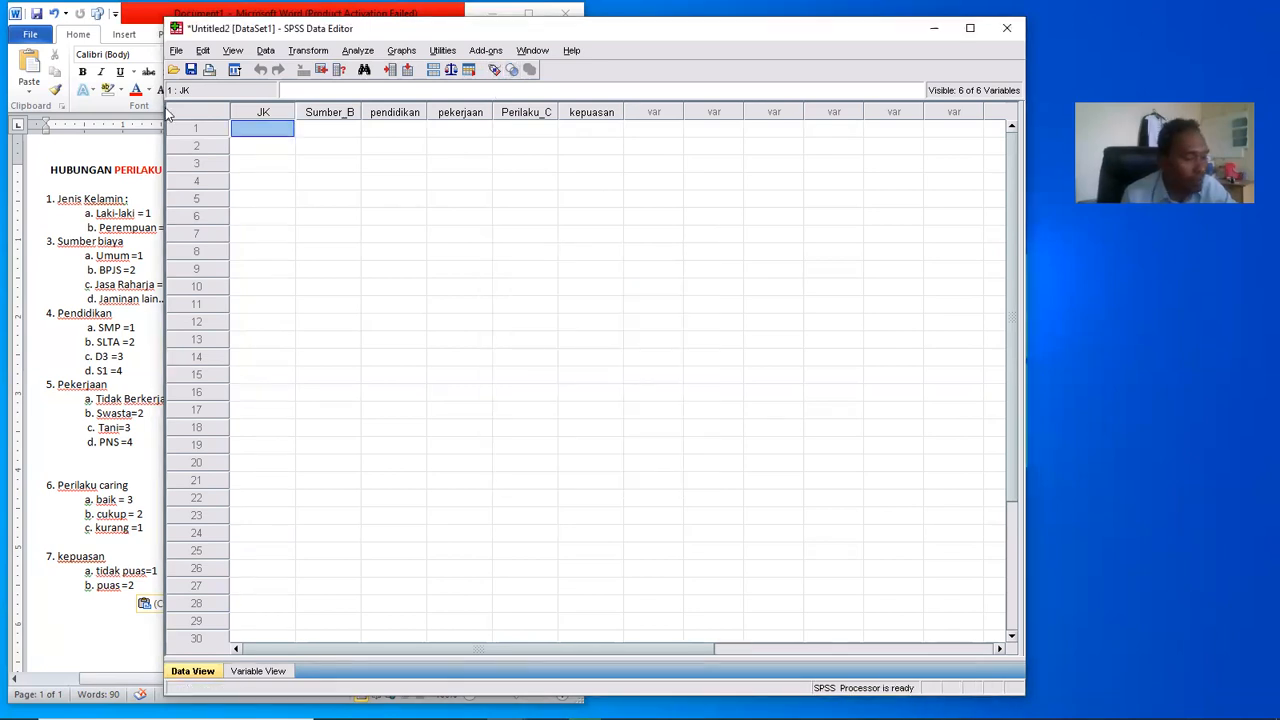
# - Enter the JK values 1, 1, 2, 1 and 1 for cases 1 to 5
pyautogui.write('1')
pyautogui.press('Return')
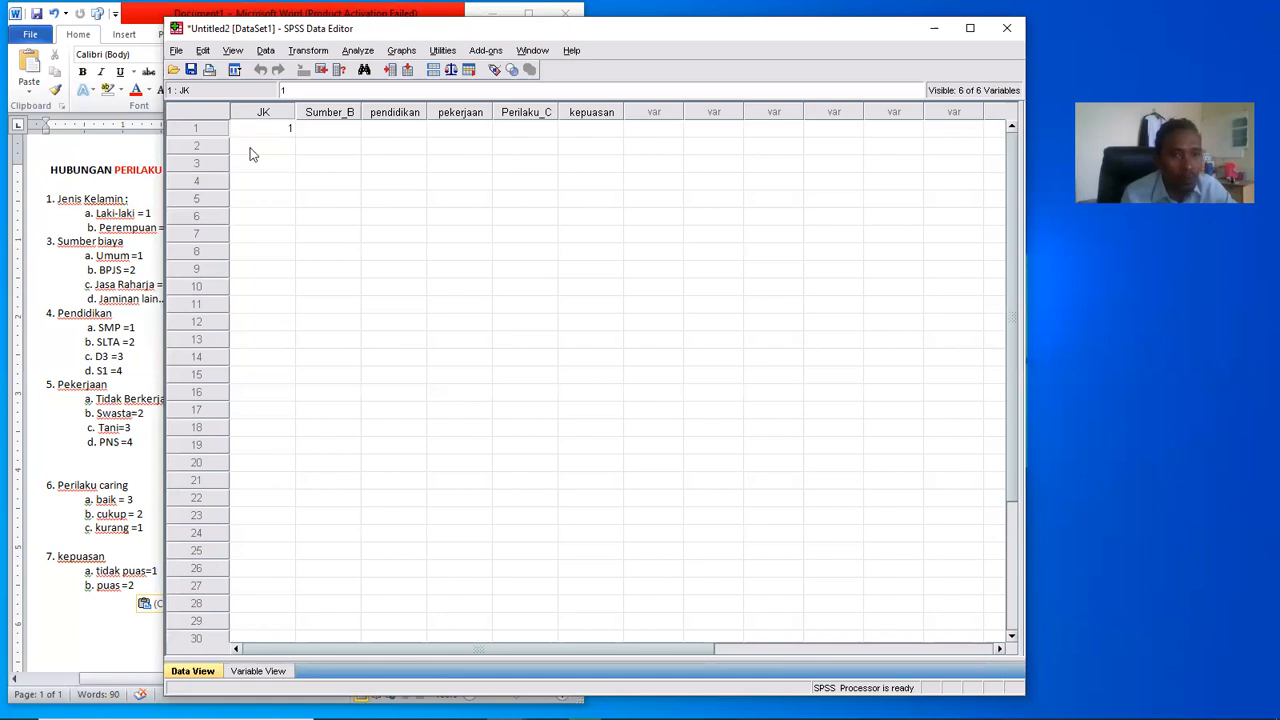
pyautogui.write('1')
pyautogui.press('Return')
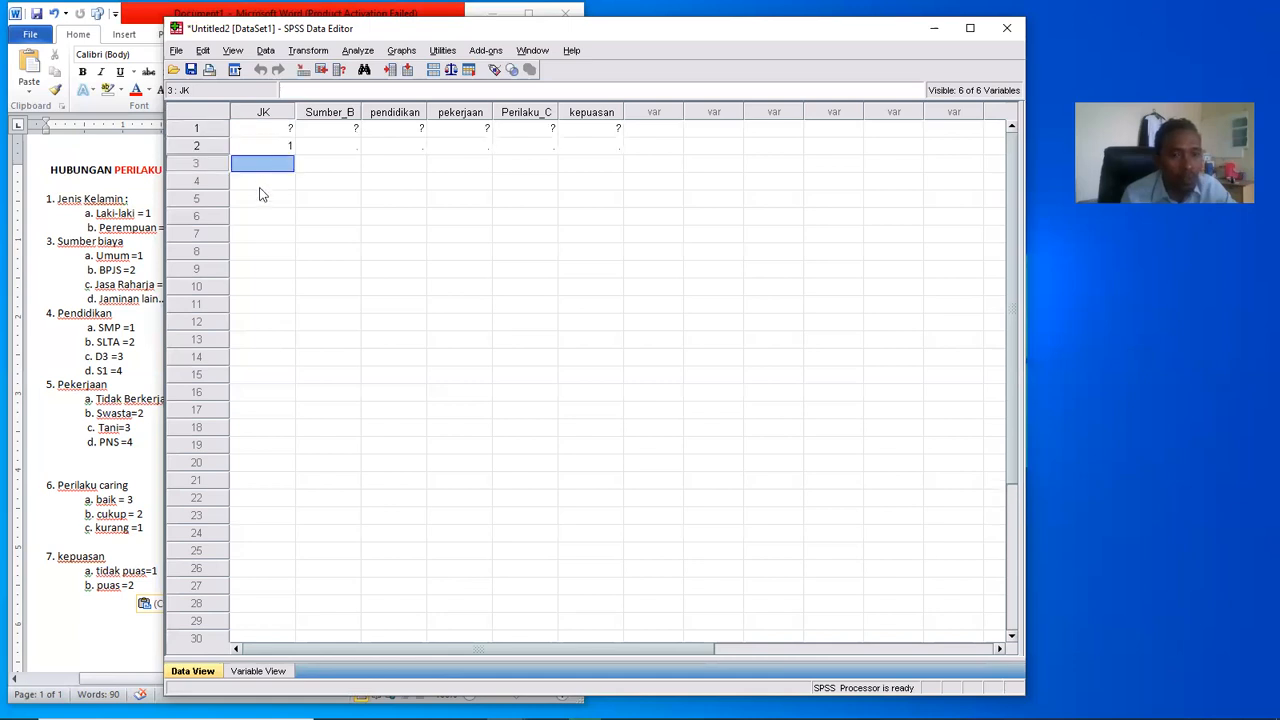
pyautogui.write('2')
pyautogui.press('Return')
pyautogui.write('21')
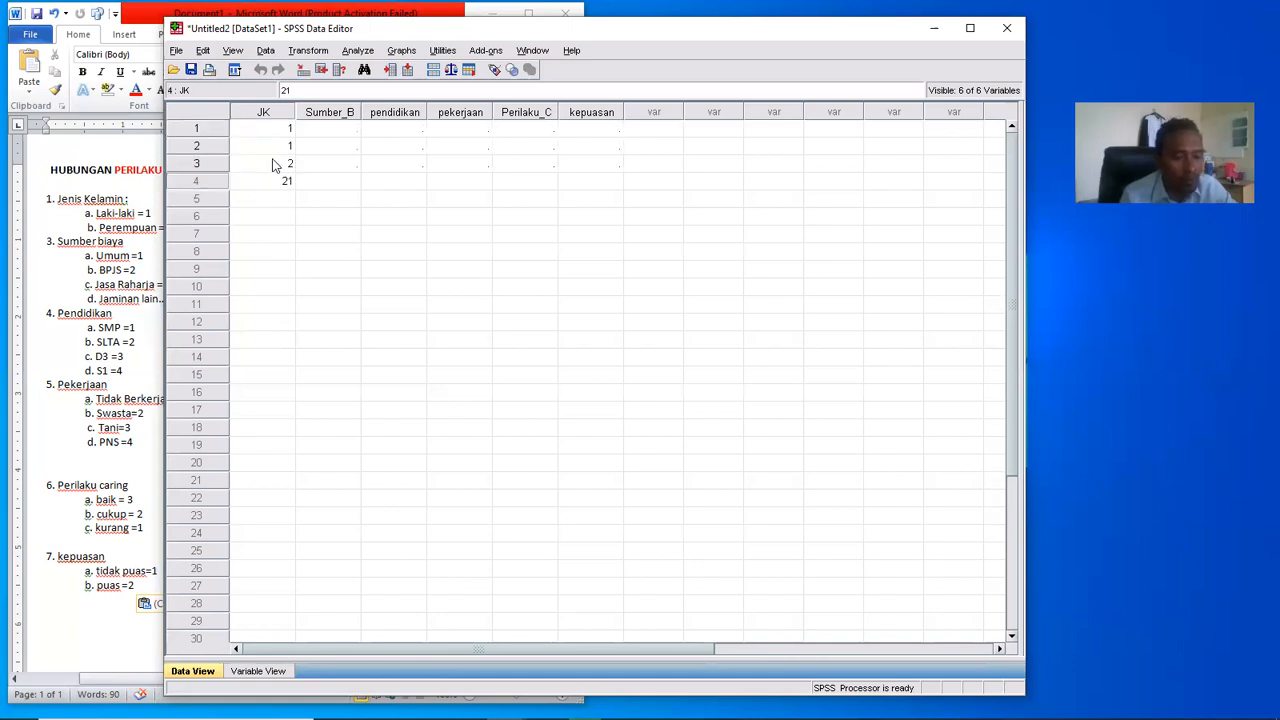
pyautogui.click(264, 200)
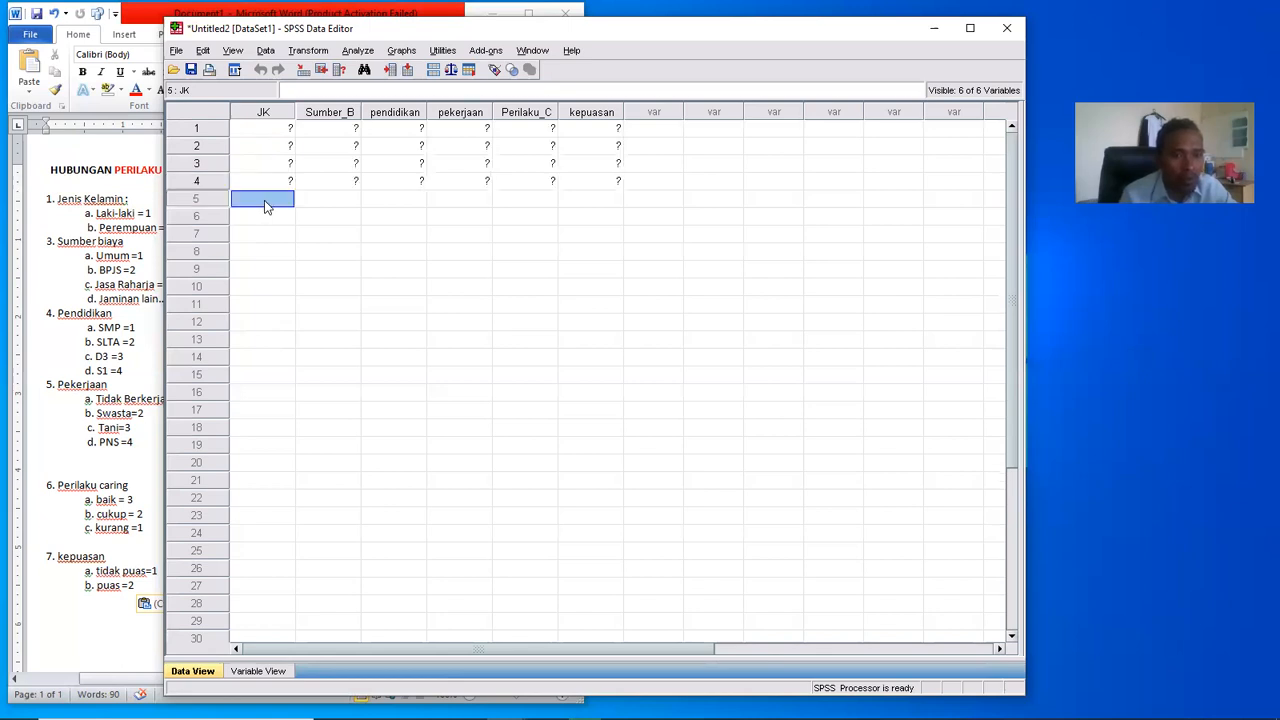
pyautogui.write('1')
pyautogui.press('Return')
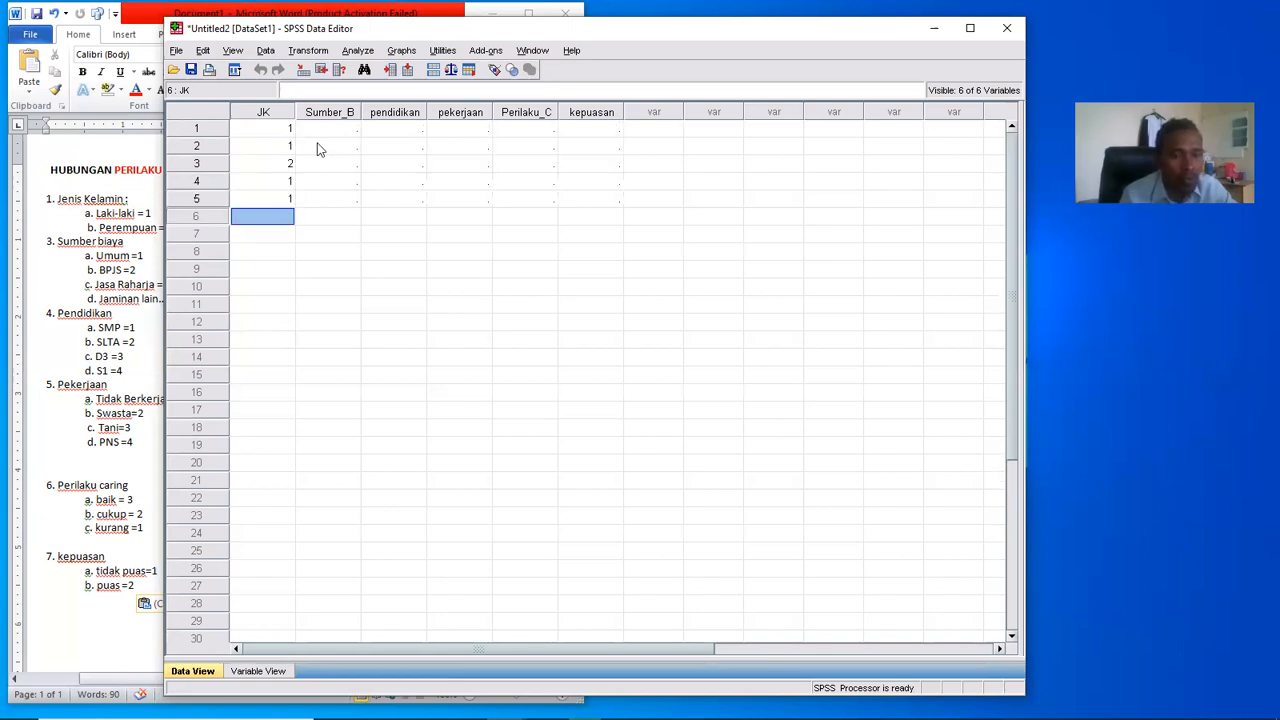
# - Enter the Sumber_B values 1, 2, 3, 4 and 1 for cases 1 to 5
pyautogui.click(331, 128)
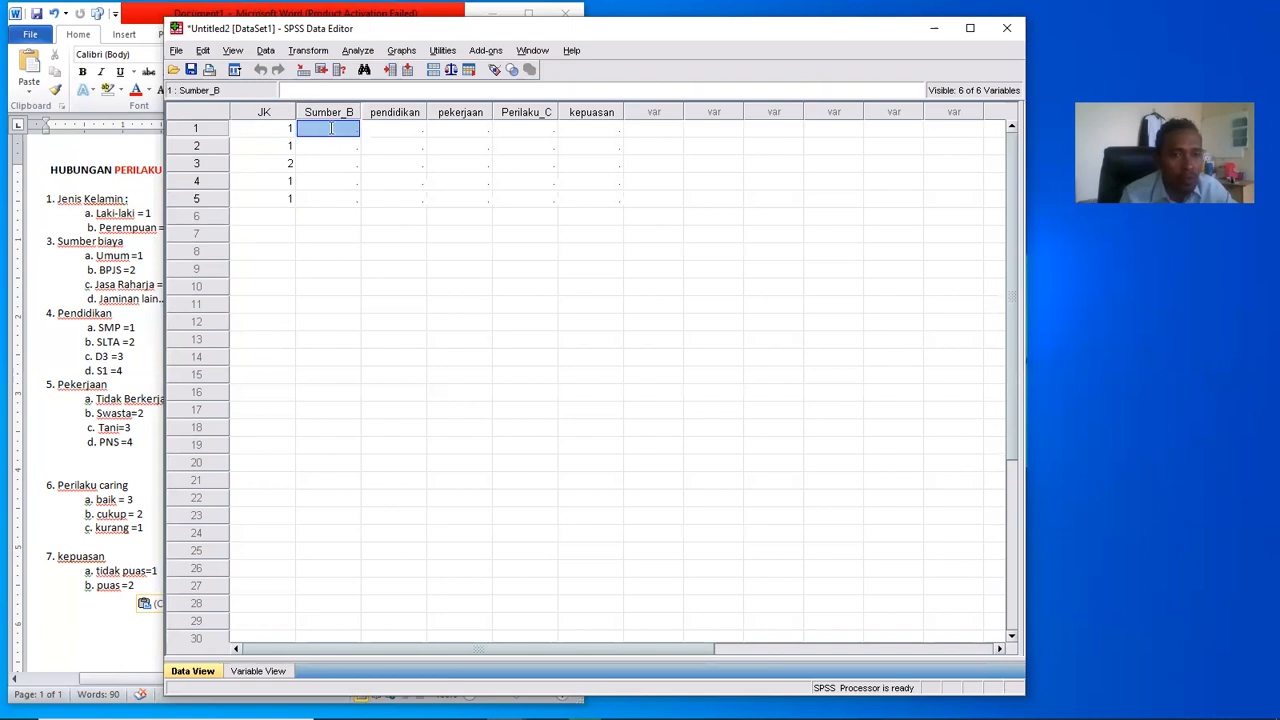
pyautogui.write('1')
pyautogui.press('Return')
pyautogui.write('2')
pyautogui.press('Return')
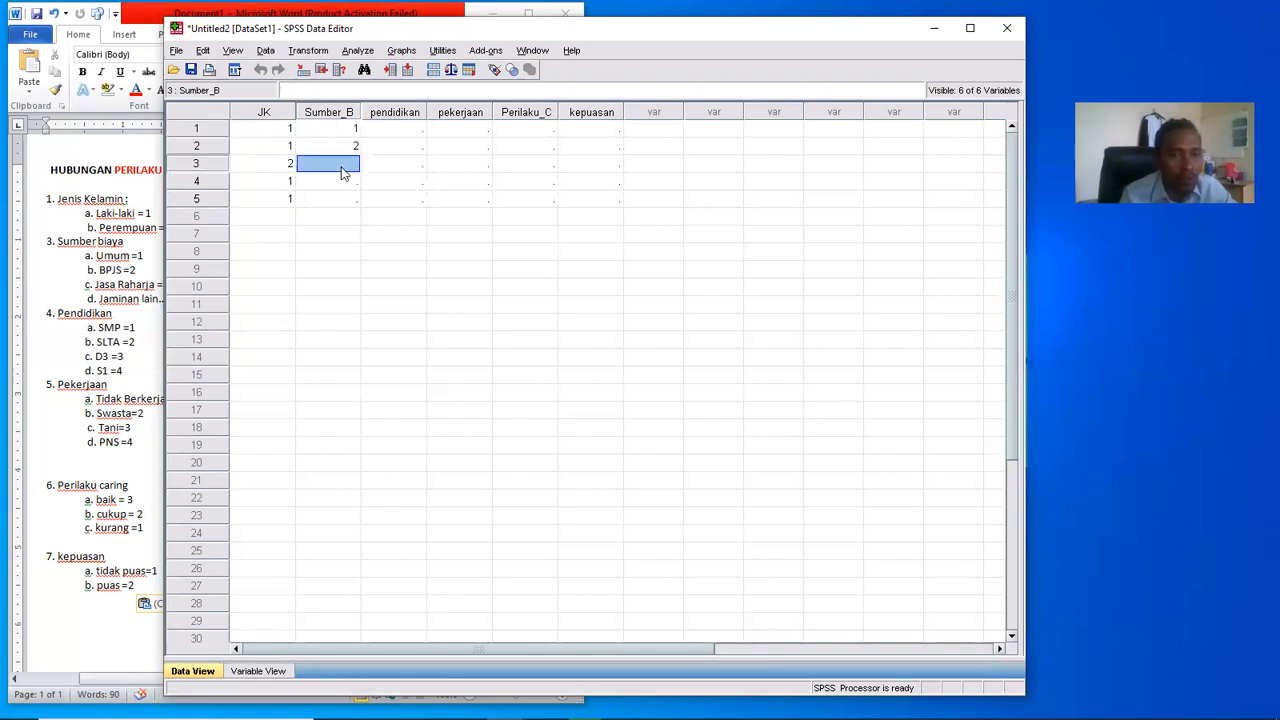
pyautogui.write('3')
pyautogui.press('Return')
pyautogui.write('4')
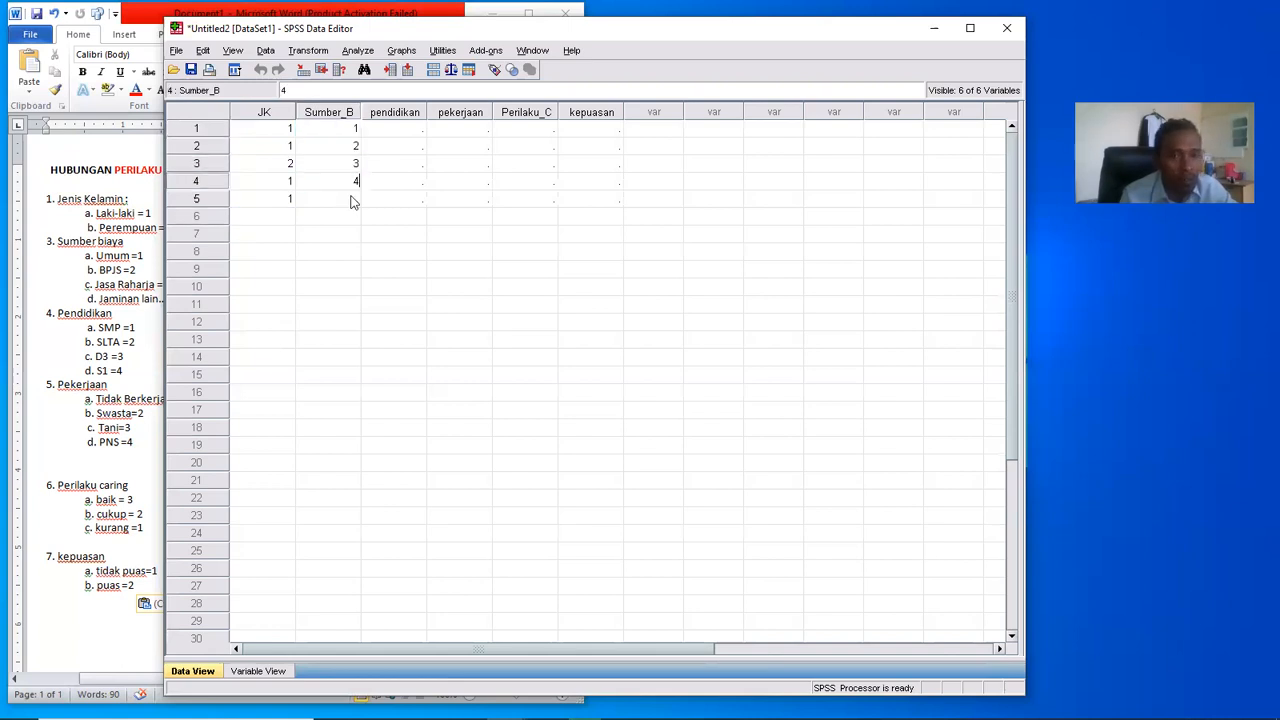
pyautogui.press('Return')
pyautogui.write('1')
# - Enter the pendidikan values 1, 1, 2, 2 and 2 for cases 1 to 5
pyautogui.click(394, 130)
pyautogui.write('1')
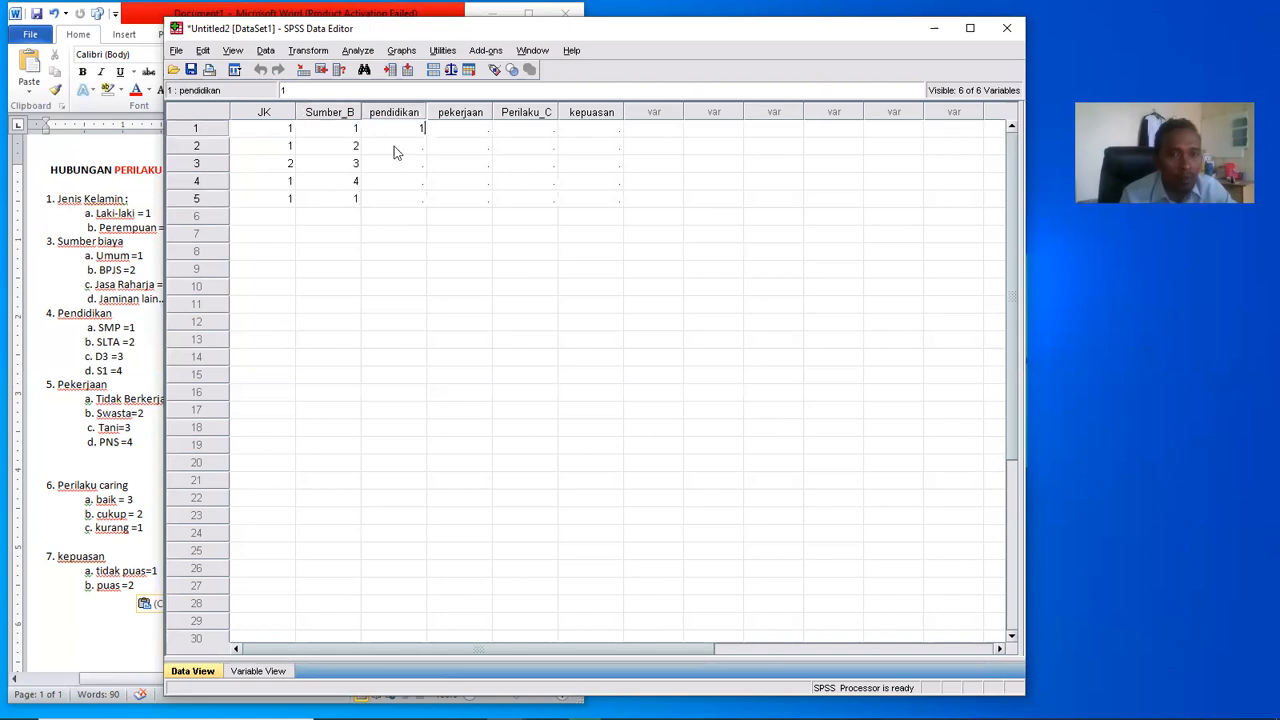
pyautogui.press('Return')
pyautogui.write('12')
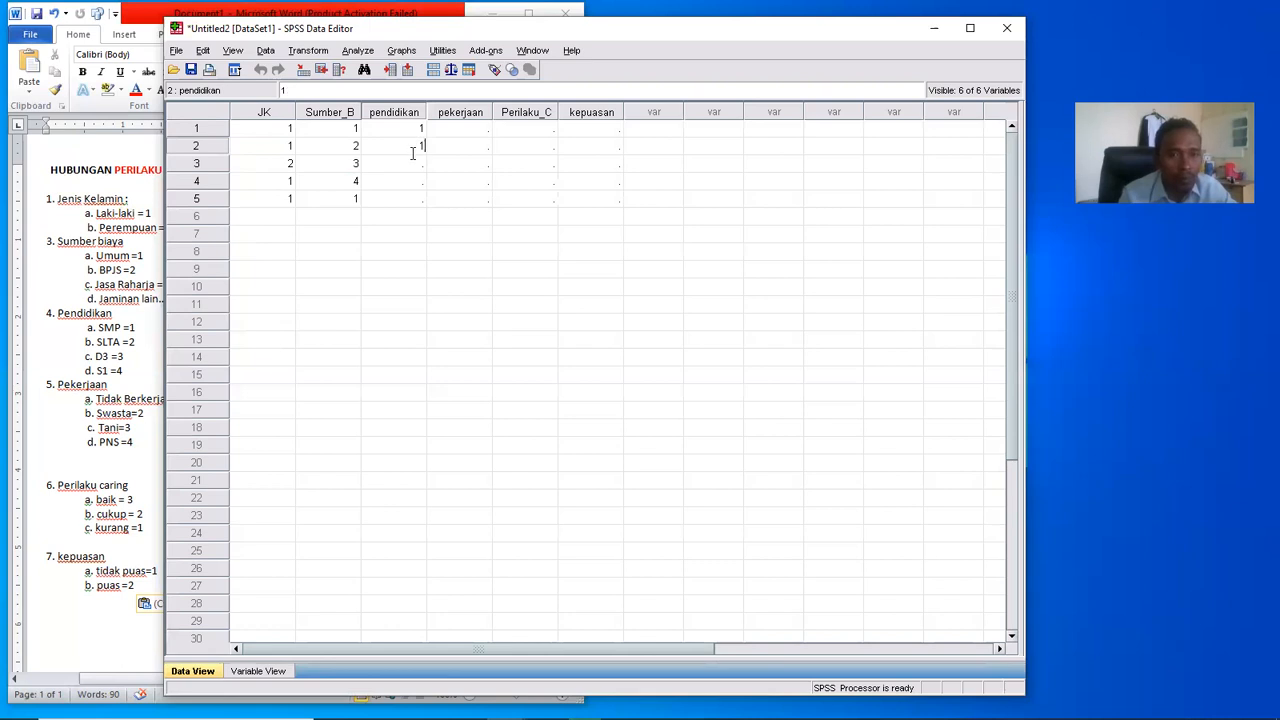
pyautogui.press('Return')
pyautogui.write('2')
pyautogui.press('Return')
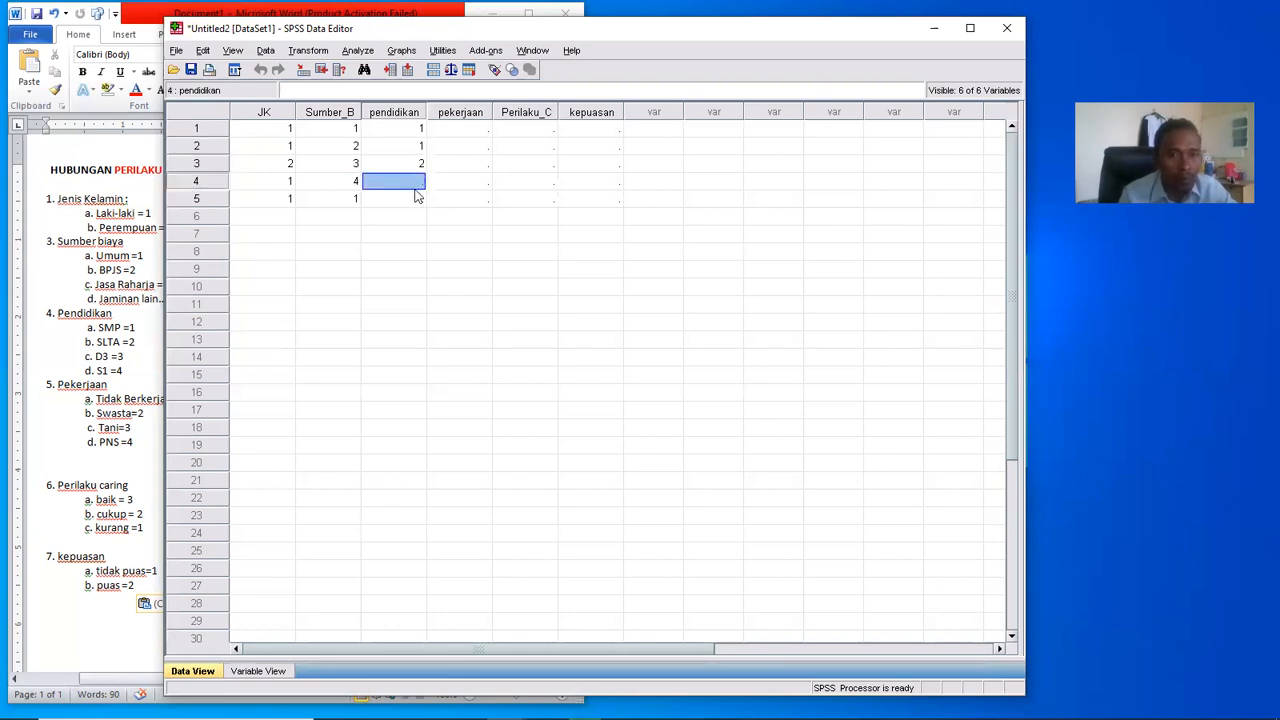
pyautogui.write('2')
pyautogui.press('Return')
pyautogui.write('2')
# - Enter the pekerjaan values 1, 2, 4, 2 and 1 for cases 1 to 5
pyautogui.click(460, 129)
pyautogui.write('1')
pyautogui.click(484, 146)
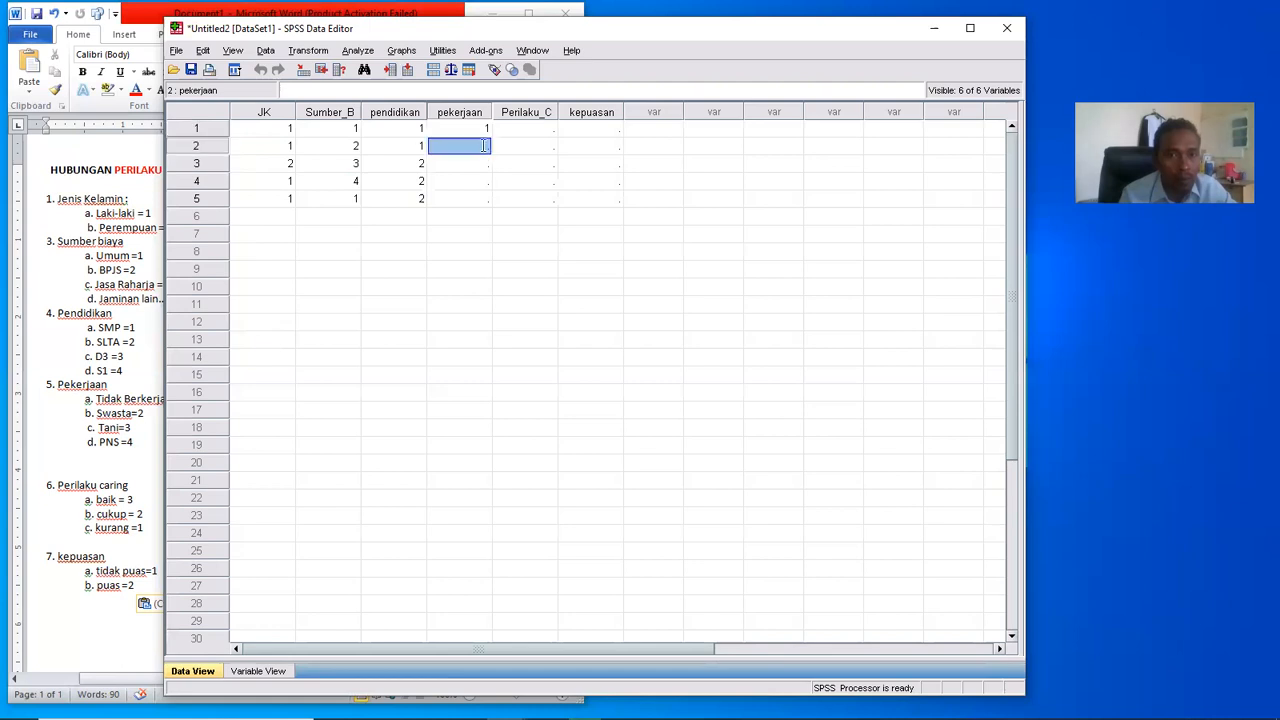
pyautogui.write('2')
pyautogui.click(484, 166)
pyautogui.write('4')
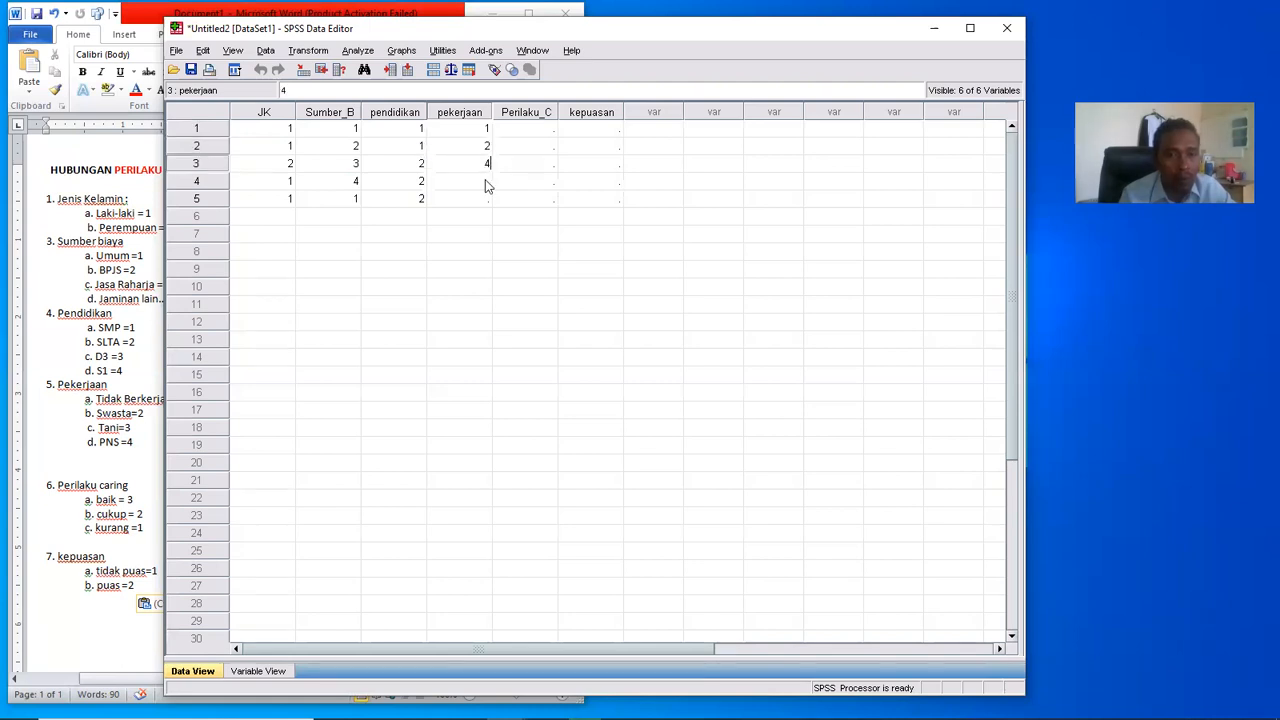
pyautogui.click(486, 180)
pyautogui.write('2')
pyautogui.click(487, 198)
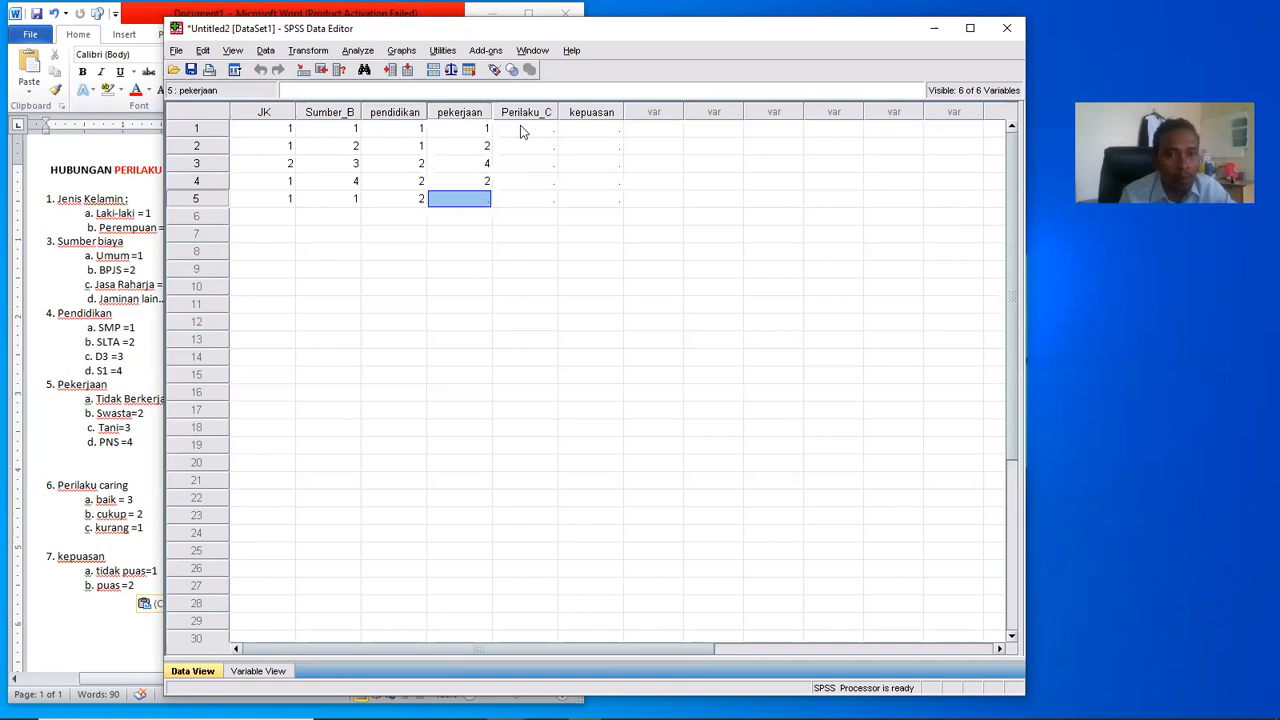
pyautogui.write('1')
# - Enter the Perilaku_C values 1, 1, 1, 2 and 2 for cases 1 to 5
pyautogui.click(535, 129)
pyautogui.write('1')
pyautogui.press('Return')
pyautogui.write('1')
pyautogui.press('Return')
pyautogui.write('1')
pyautogui.press('Return')
pyautogui.write('2')
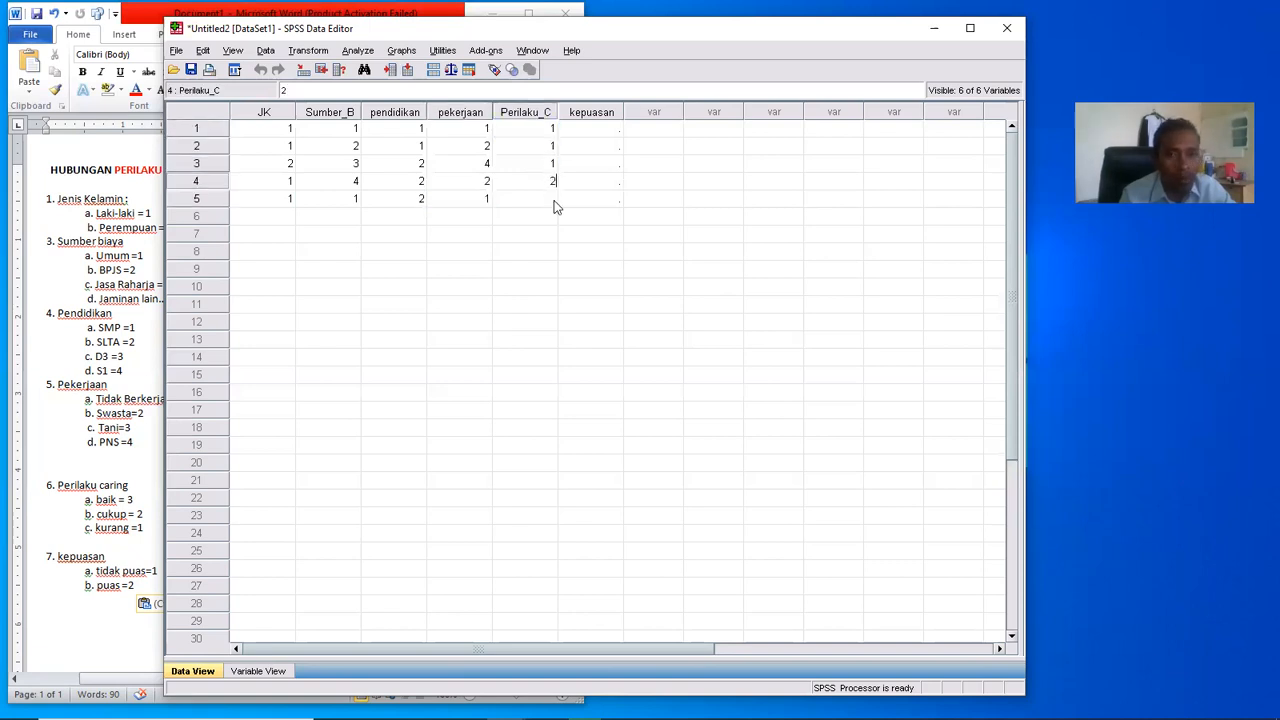
pyautogui.press('Return')
pyautogui.write('2')
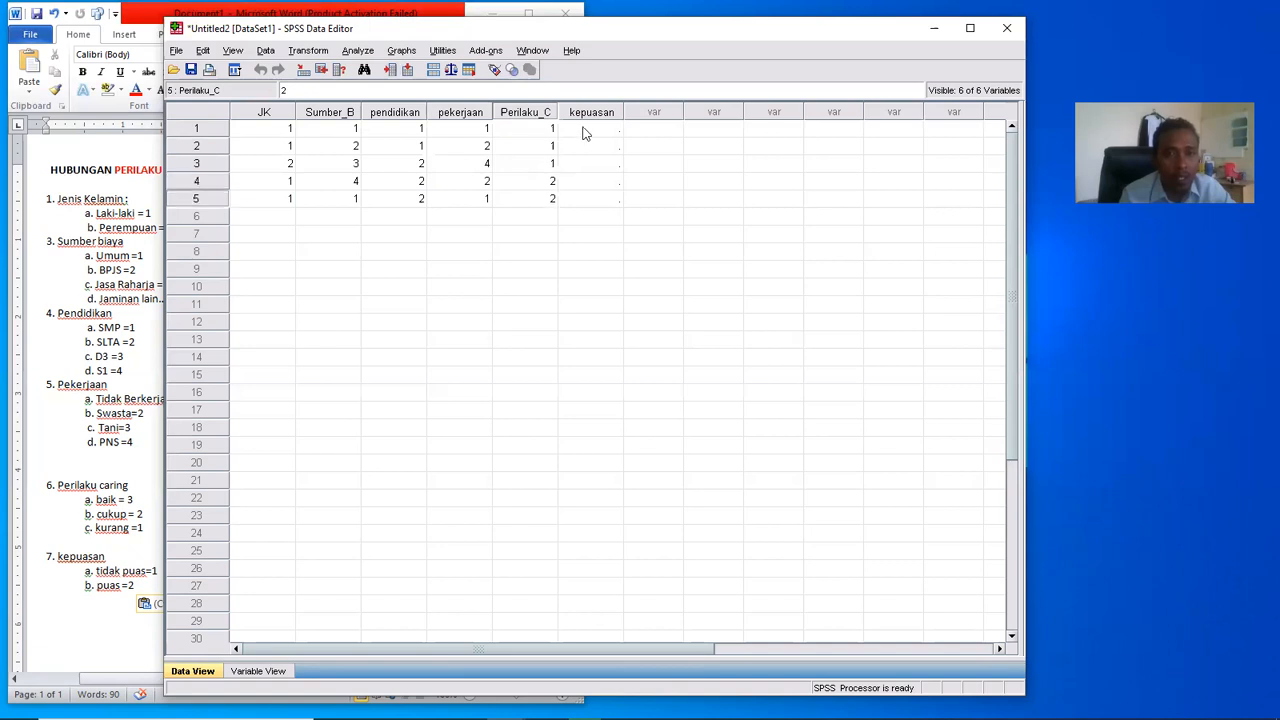
# - Enter the kepuasan values 1, 2, 1, 2 and 1 for cases 1 to 5 and display the data as value labels
pyautogui.click(600, 132)
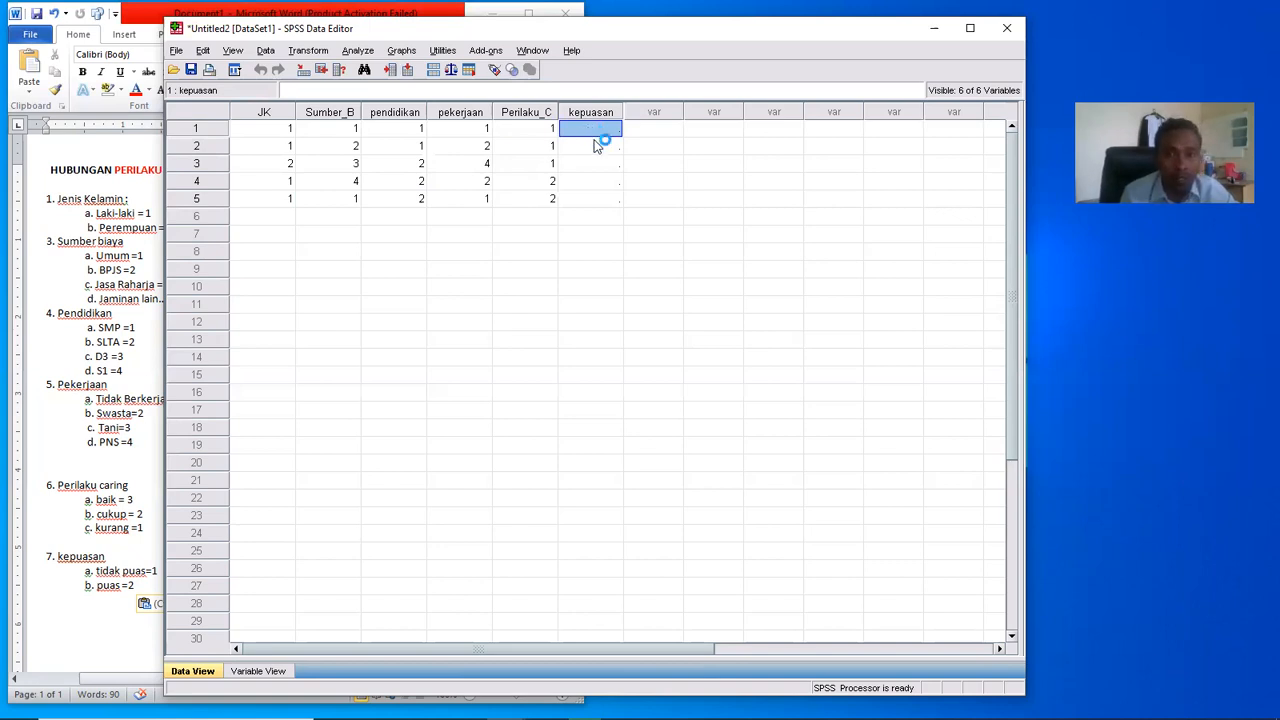
pyautogui.write('1')
pyautogui.press('Return')
pyautogui.write('2')
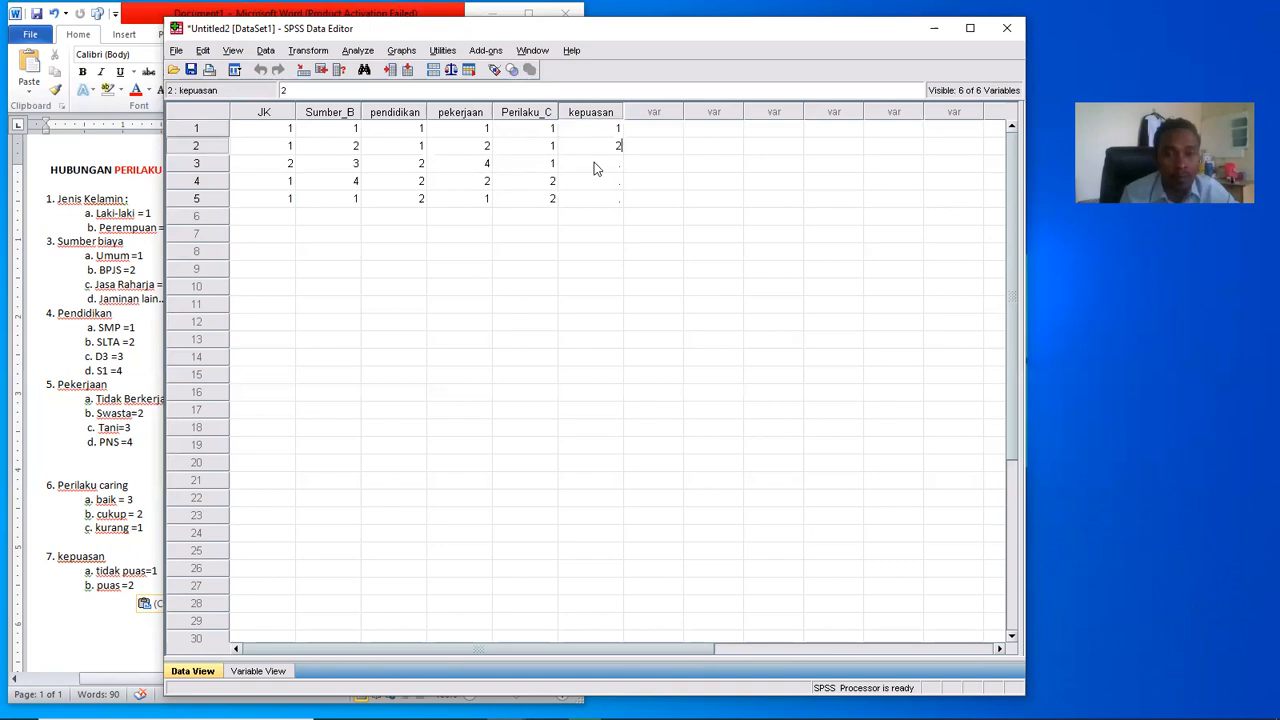
pyautogui.press('Return')
pyautogui.write('1')
pyautogui.press('Return')
pyautogui.write('2')
pyautogui.press('Return')
pyautogui.write('1')
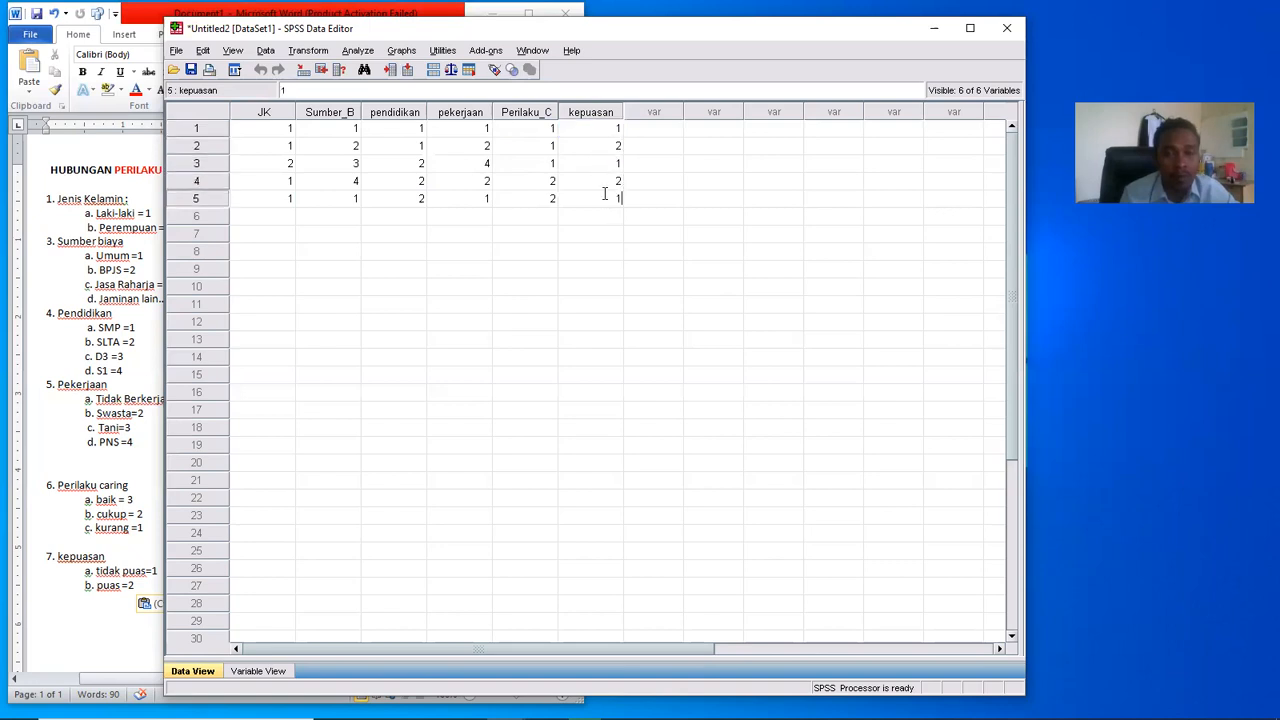
pyautogui.click(497, 70)
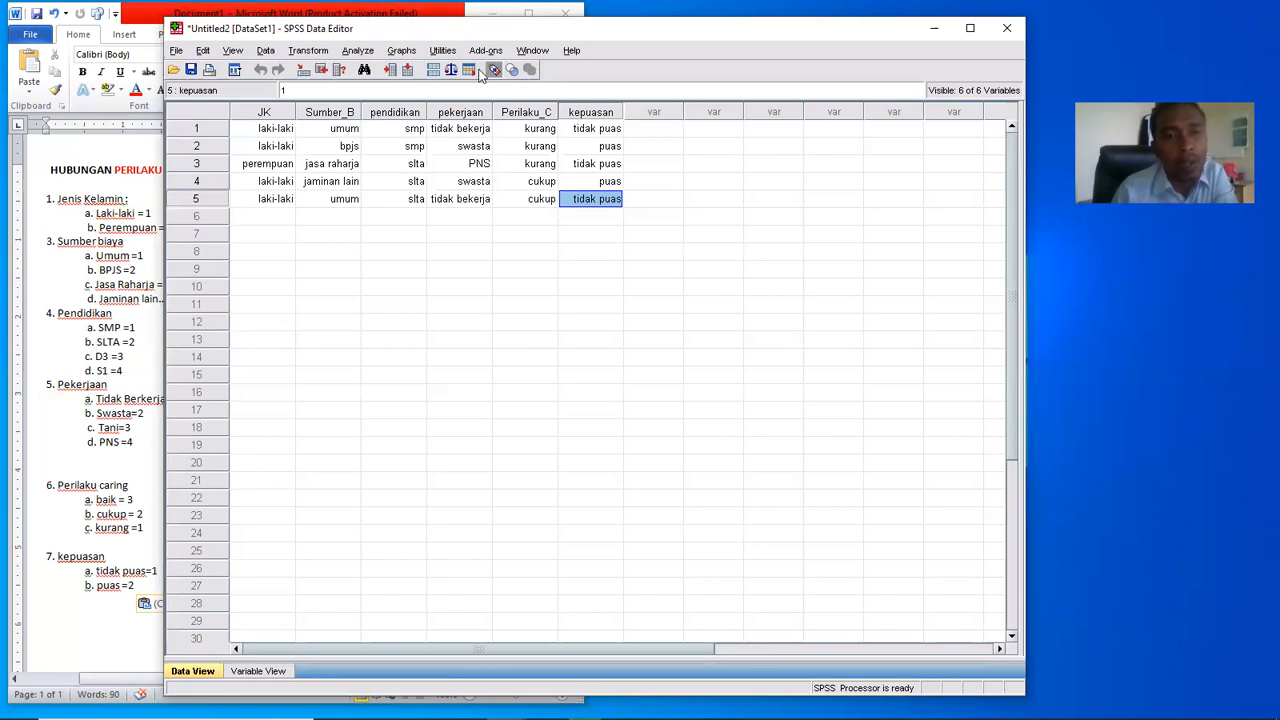
# - Run a Frequencies analysis with frequency tables on all six variables from jenis kelamin to kepuasan
pyautogui.click(362, 52)
pyautogui.moveTo(371, 89)
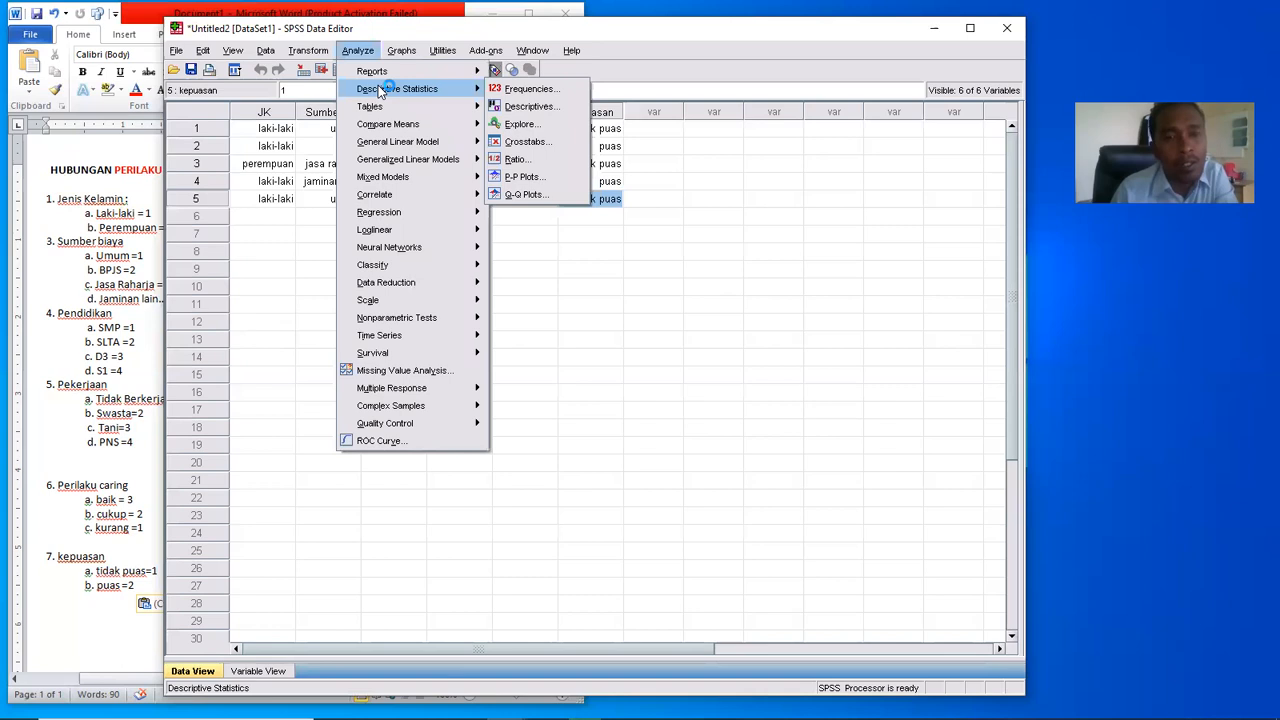
pyautogui.click(525, 89)
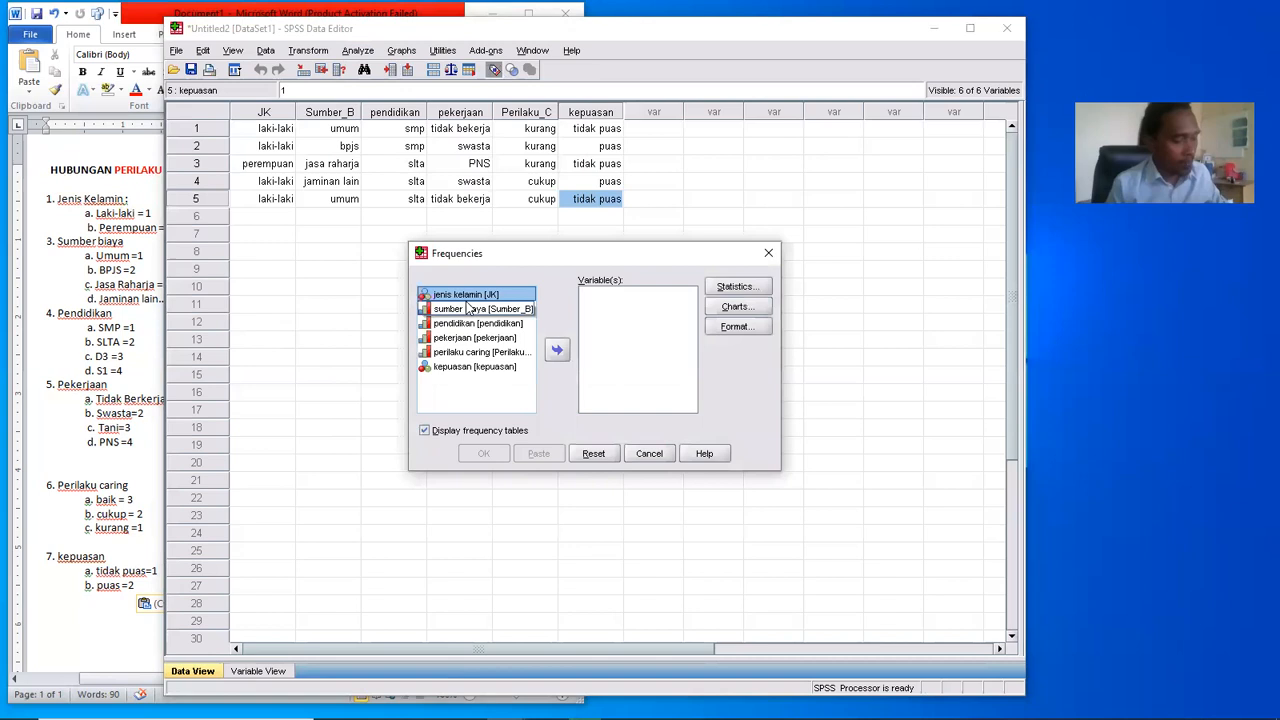
pyautogui.hotkey('shift', 'Down')
pyautogui.hotkey('shift', 'Down')
pyautogui.hotkey('shift', 'Down')
pyautogui.hotkey('shift', 'Down')
pyautogui.hotkey('shift', 'Down')
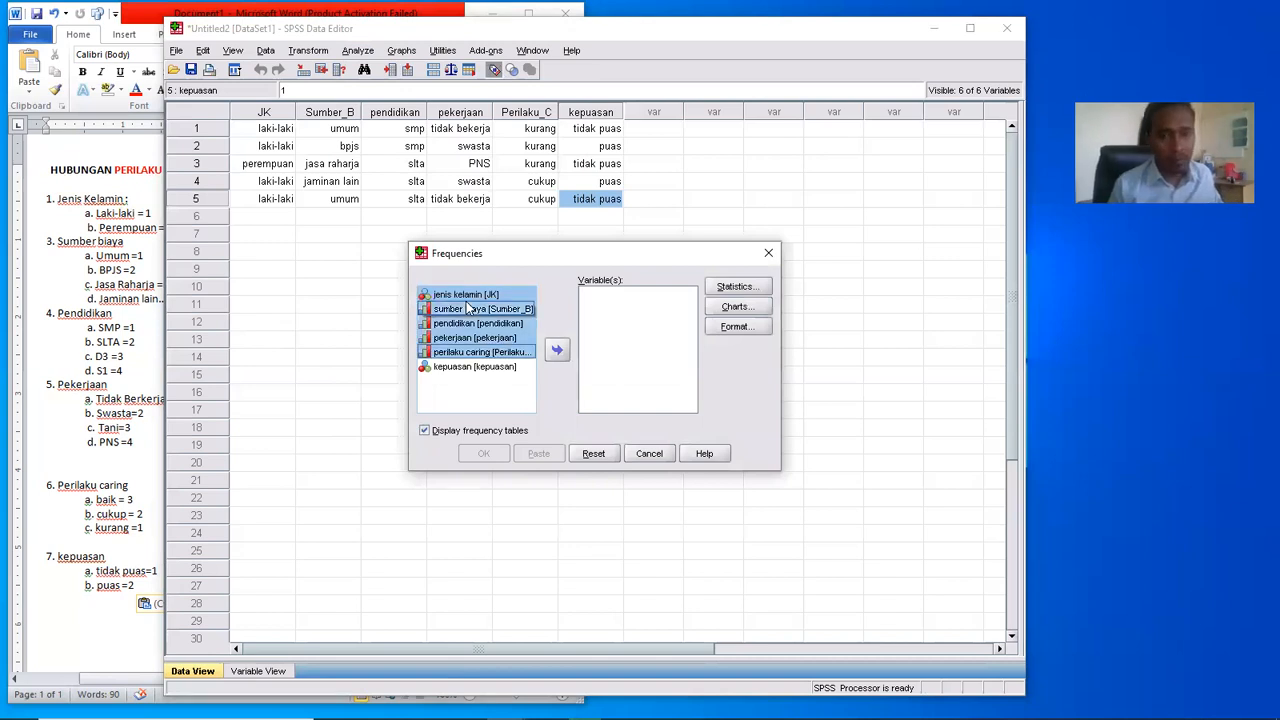
pyautogui.click(564, 350)
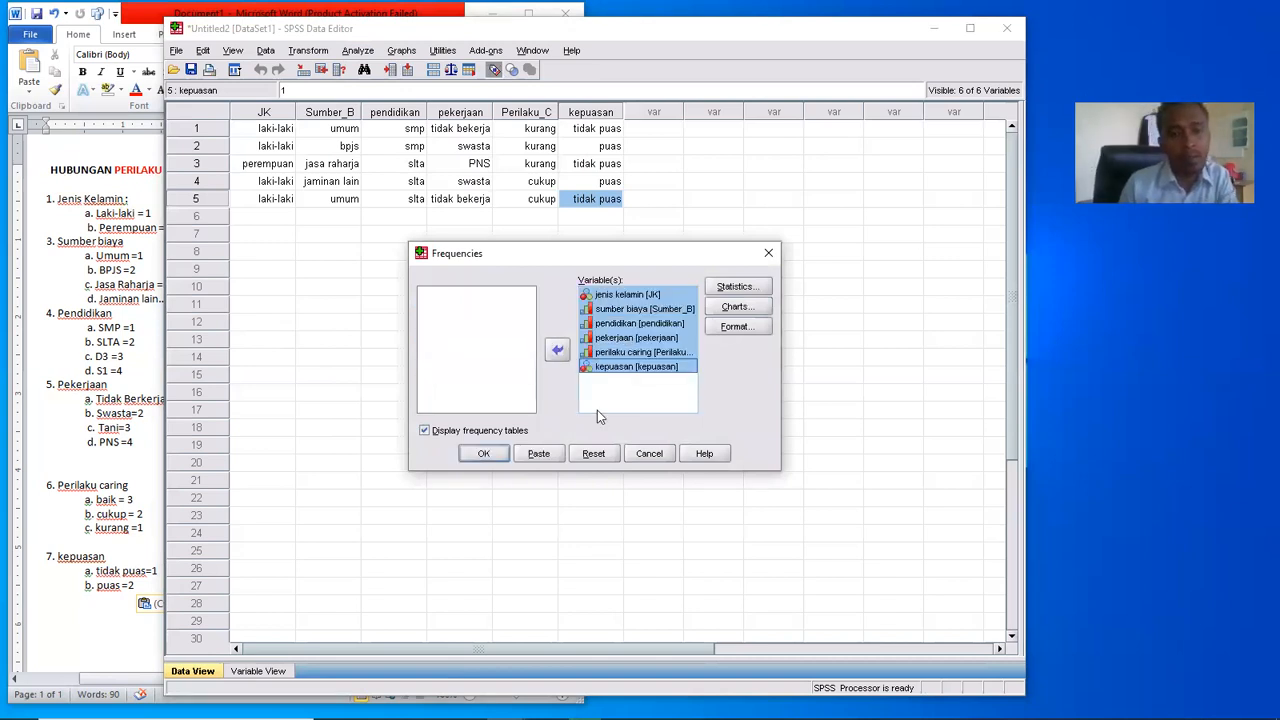
pyautogui.click(484, 454)
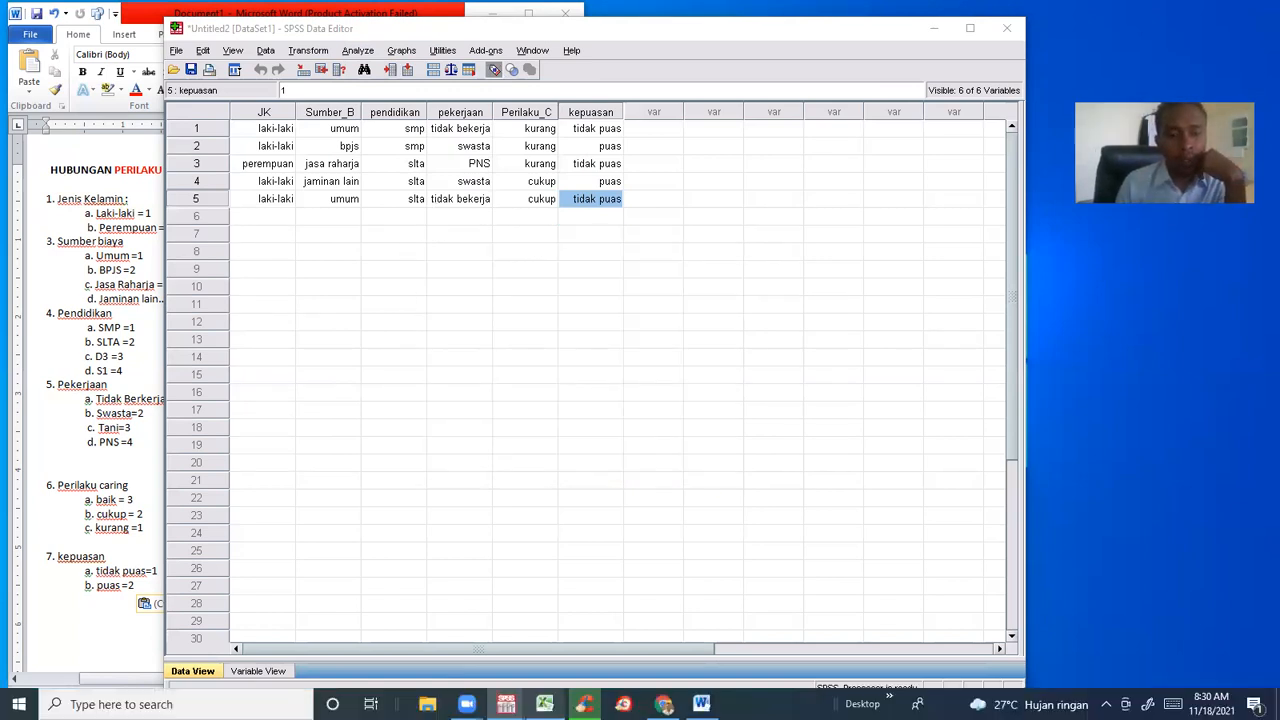
# - Switch to the SPSS output window and examine the statistics and the frequency table of each variable from jenis kelamin to kepuasan
pyautogui.moveTo(506, 704)
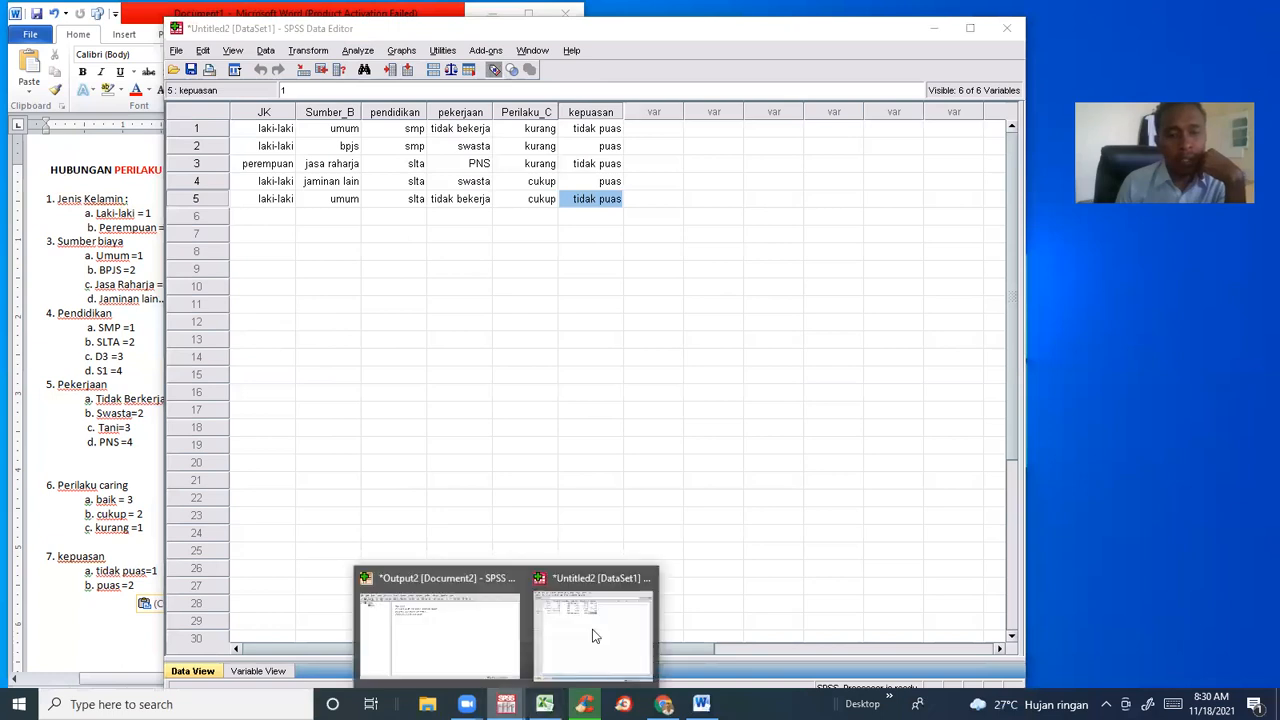
pyautogui.click(449, 626)
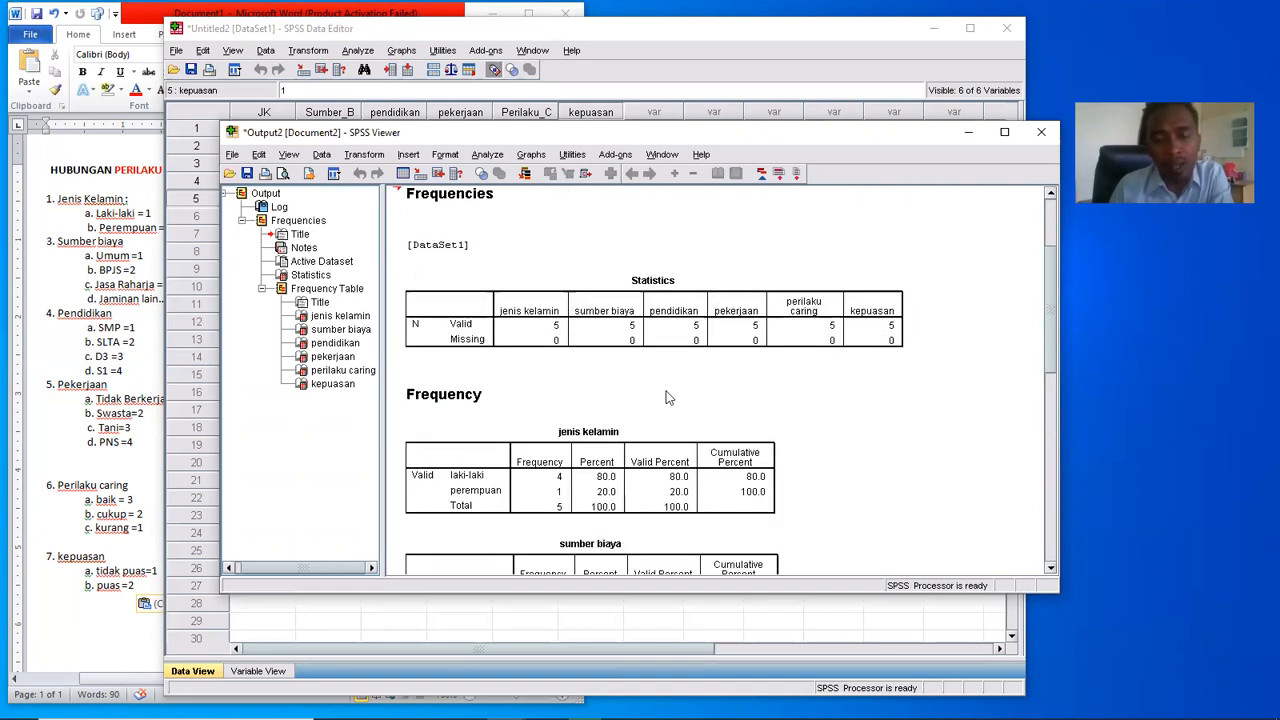
pyautogui.scroll(-2, 668, 398)
pyautogui.scroll(-1, 570, 365)
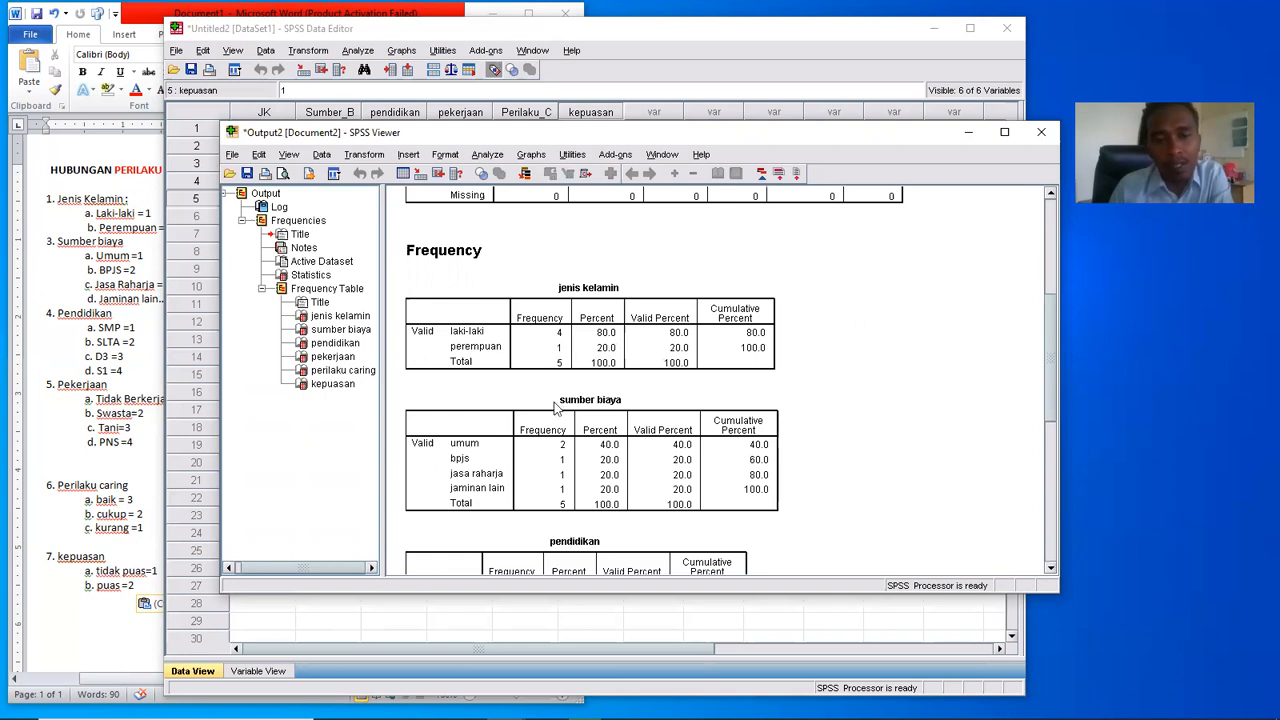
pyautogui.scroll(-3, 548, 292)
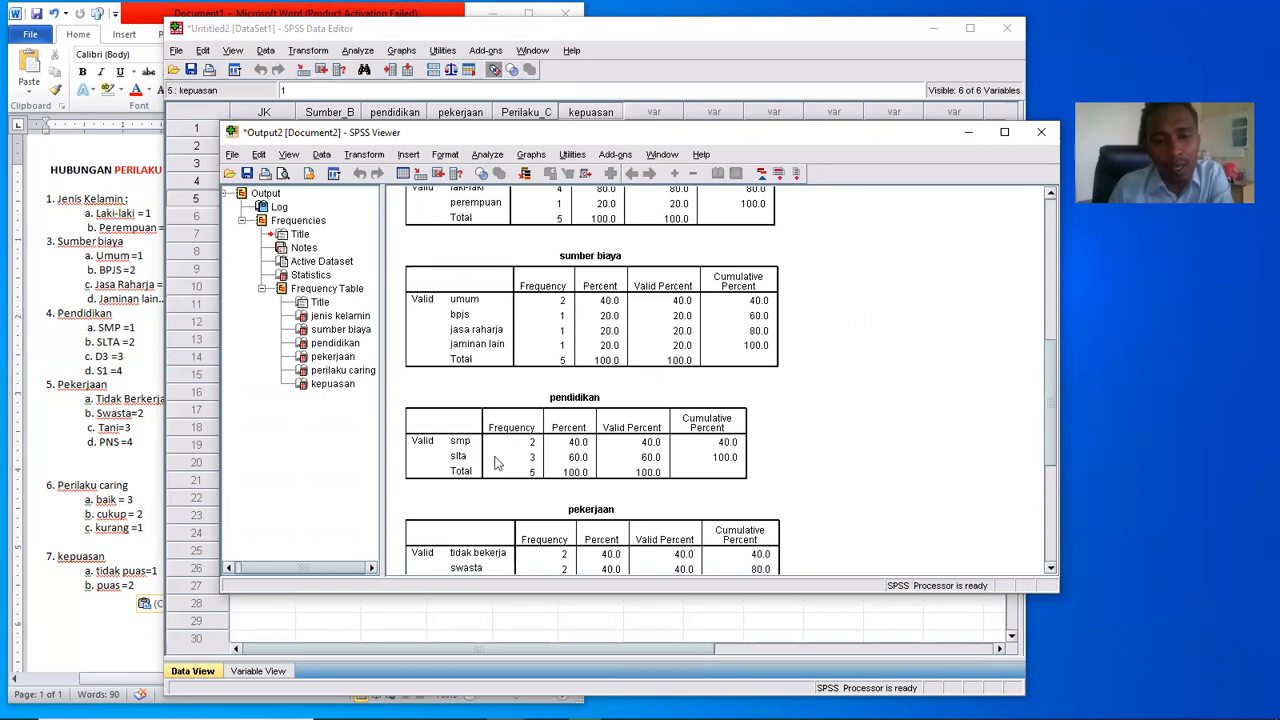
pyautogui.scroll(-3, 545, 460)
pyautogui.scroll(-2, 520, 400)
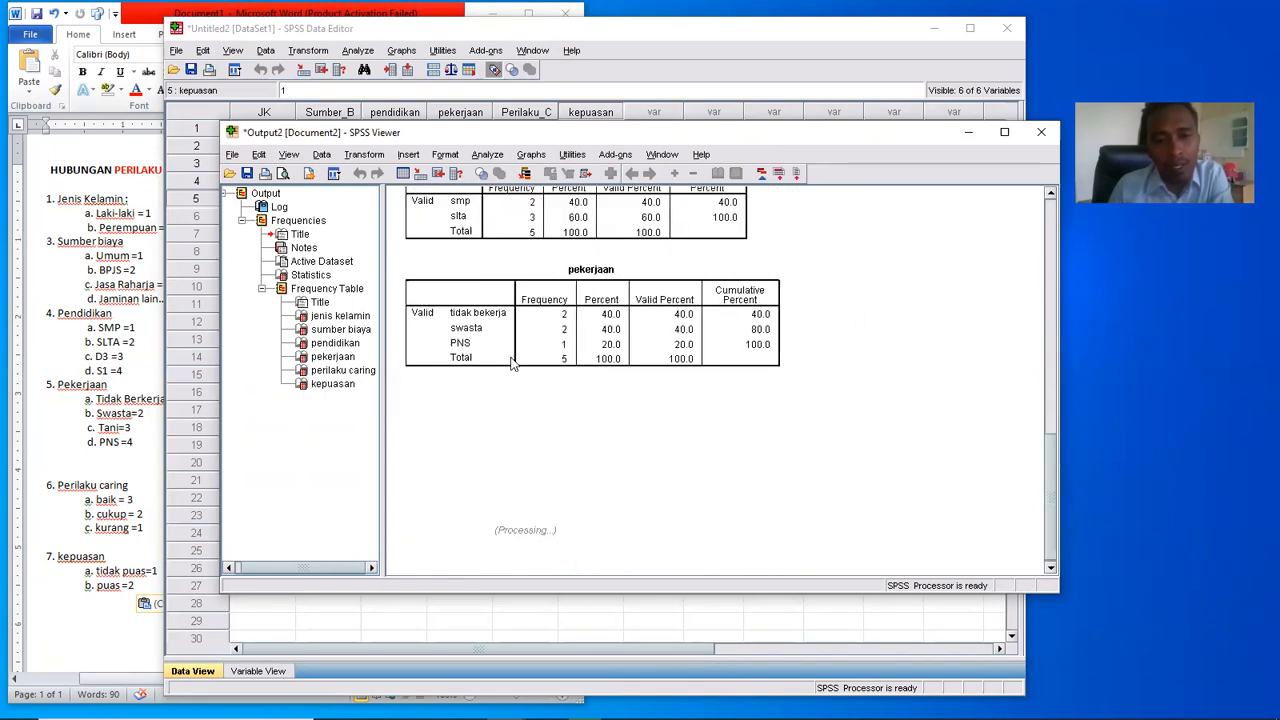
pyautogui.scroll(2, 480, 405)
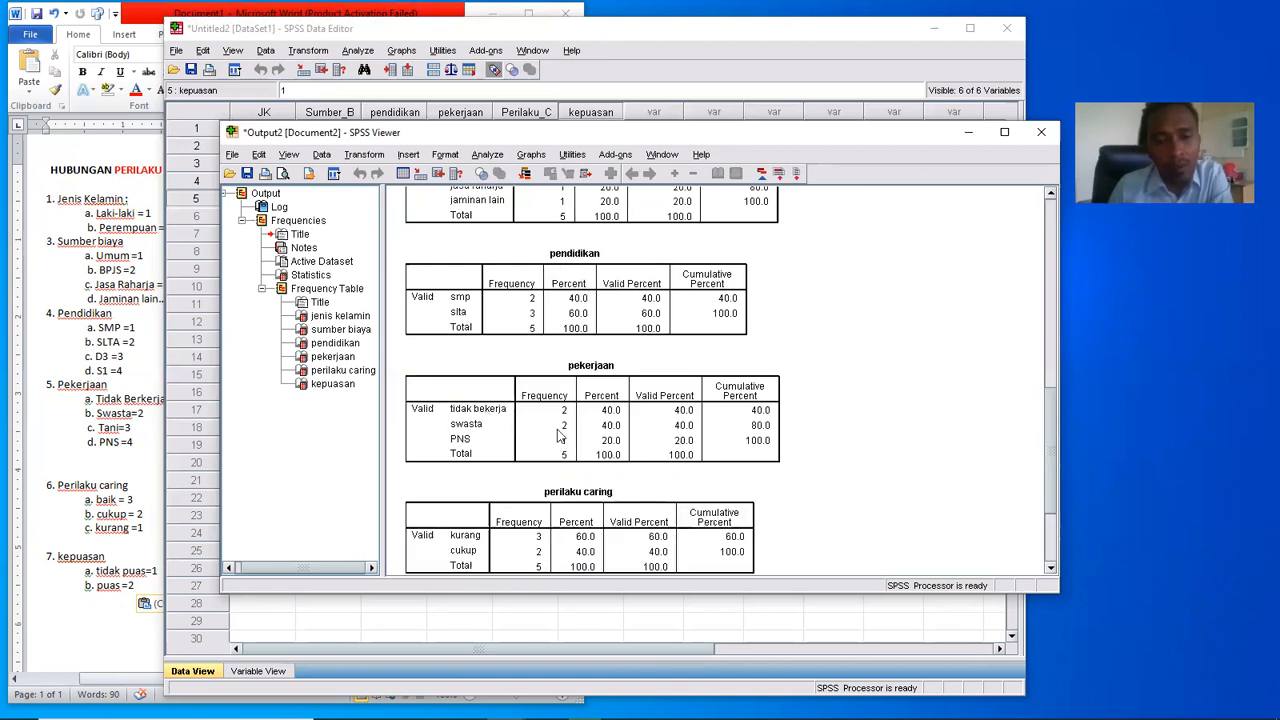
pyautogui.scroll(-3, 515, 414)
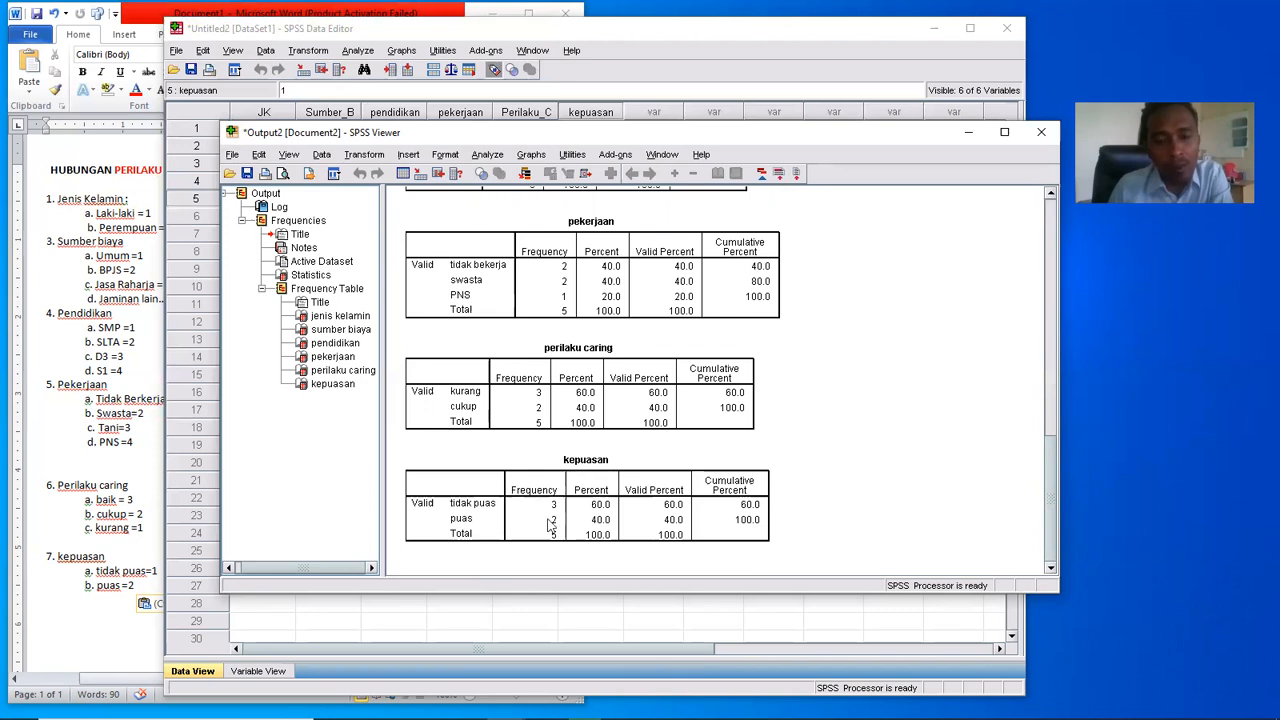
pyautogui.scroll(3, 651, 500)
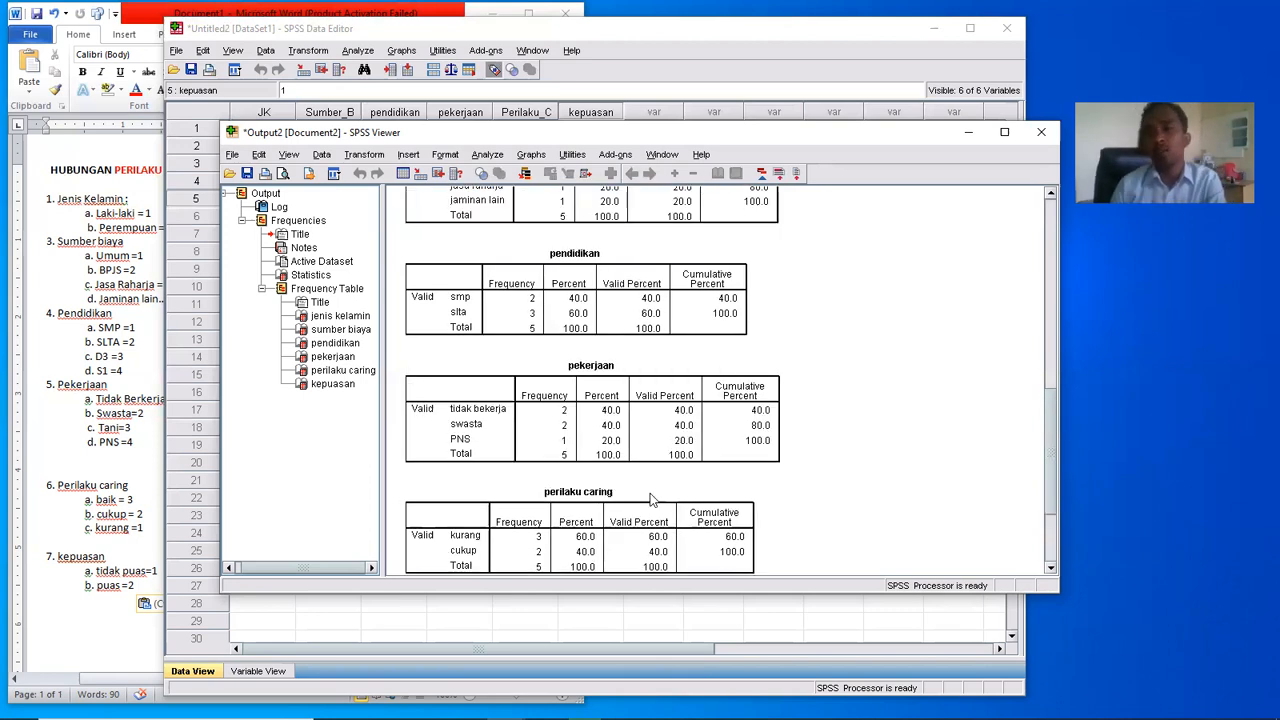
pyautogui.scroll(6, 650, 497)
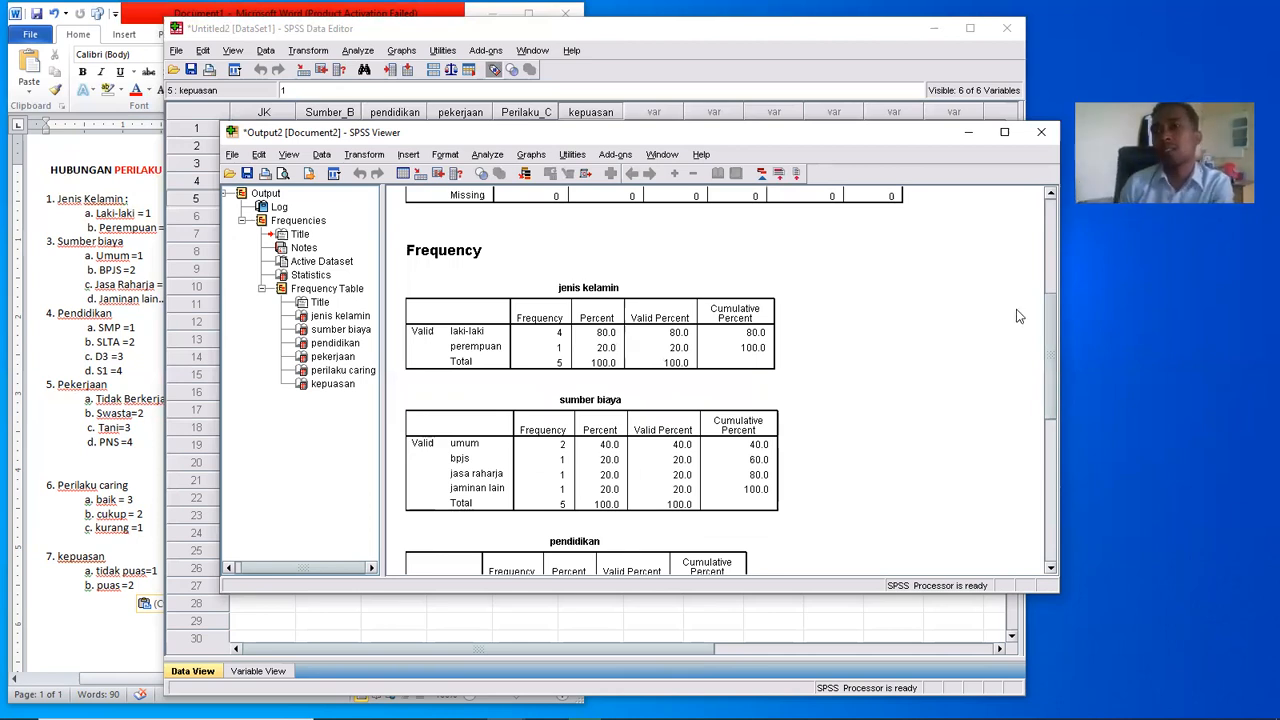
pyautogui.scroll(5, 600, 400)
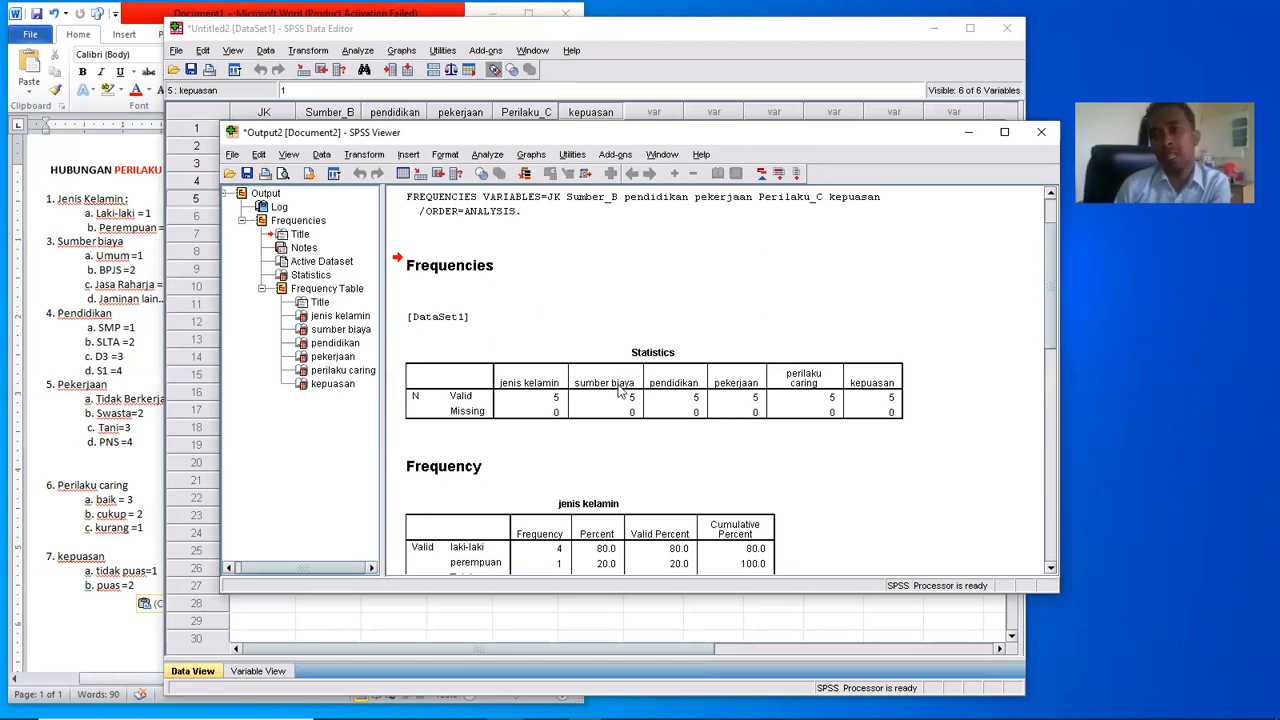
# - Compare the questionnaire coding list in Word with the output, the variable definitions and the labelled case data in SPSS
pyautogui.click(120, 342)
pyautogui.click(286, 296)
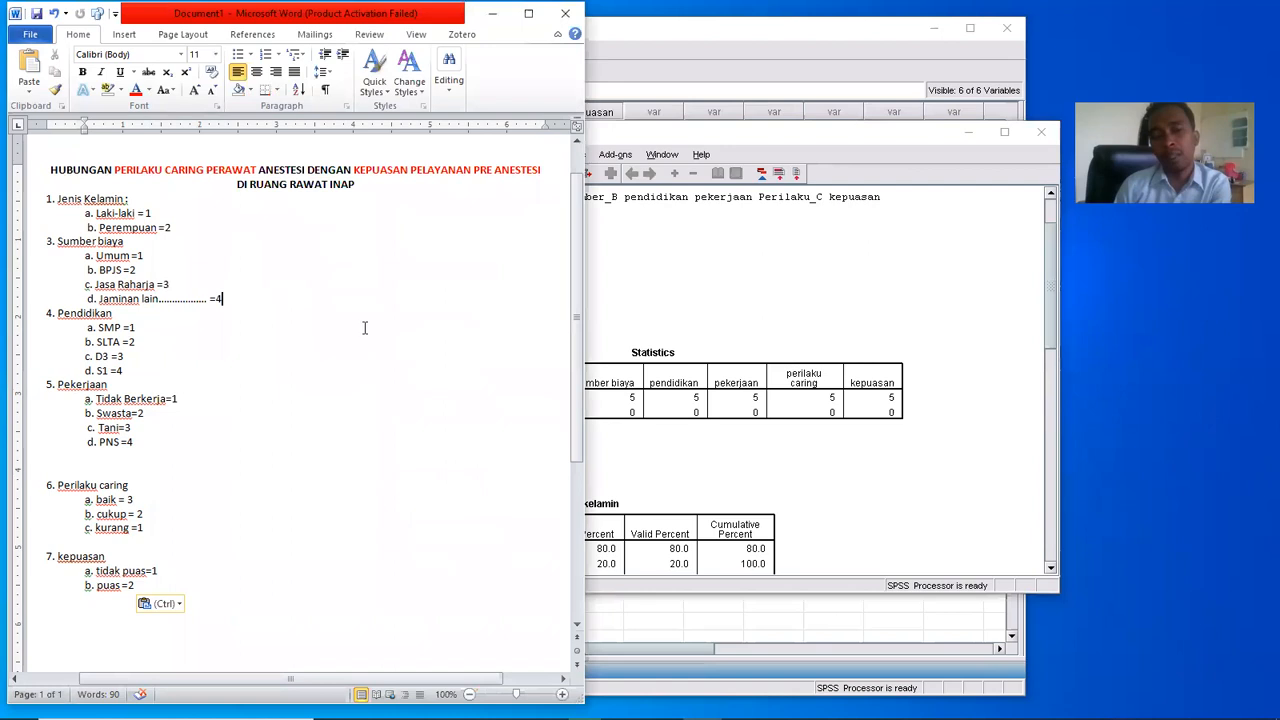
pyautogui.click(725, 282)
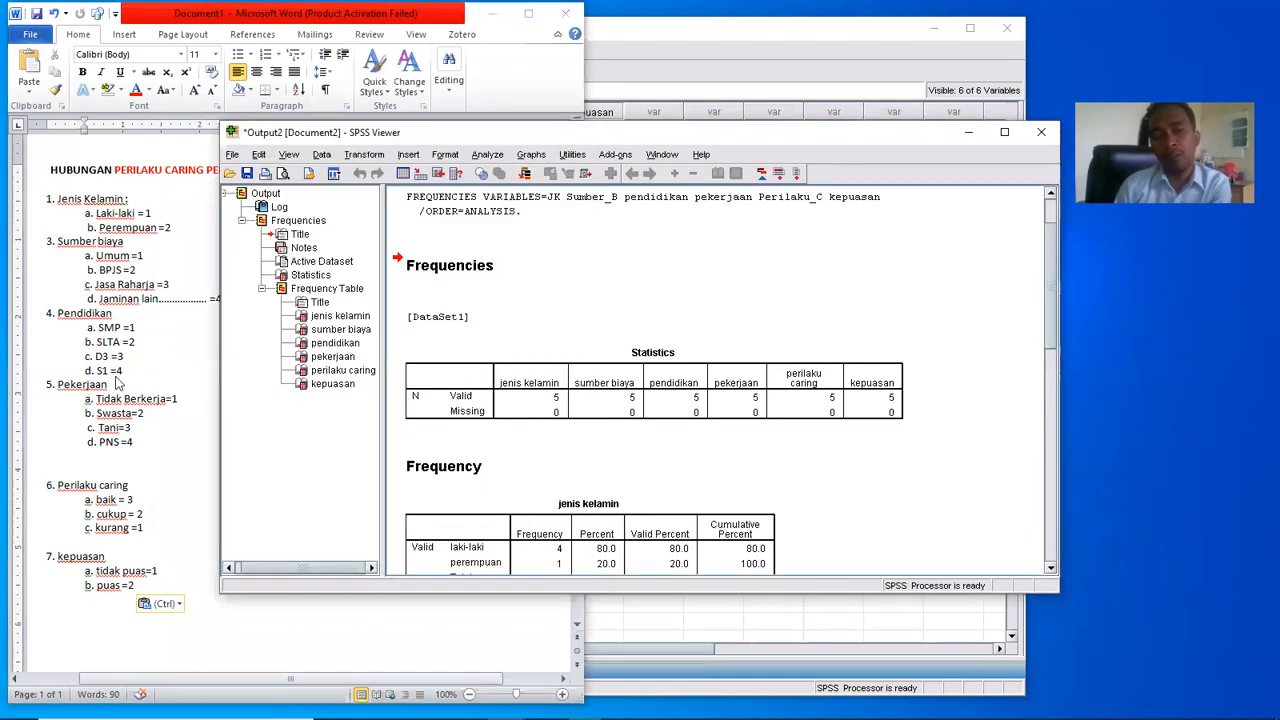
pyautogui.hotkey('alt', 'Tab')
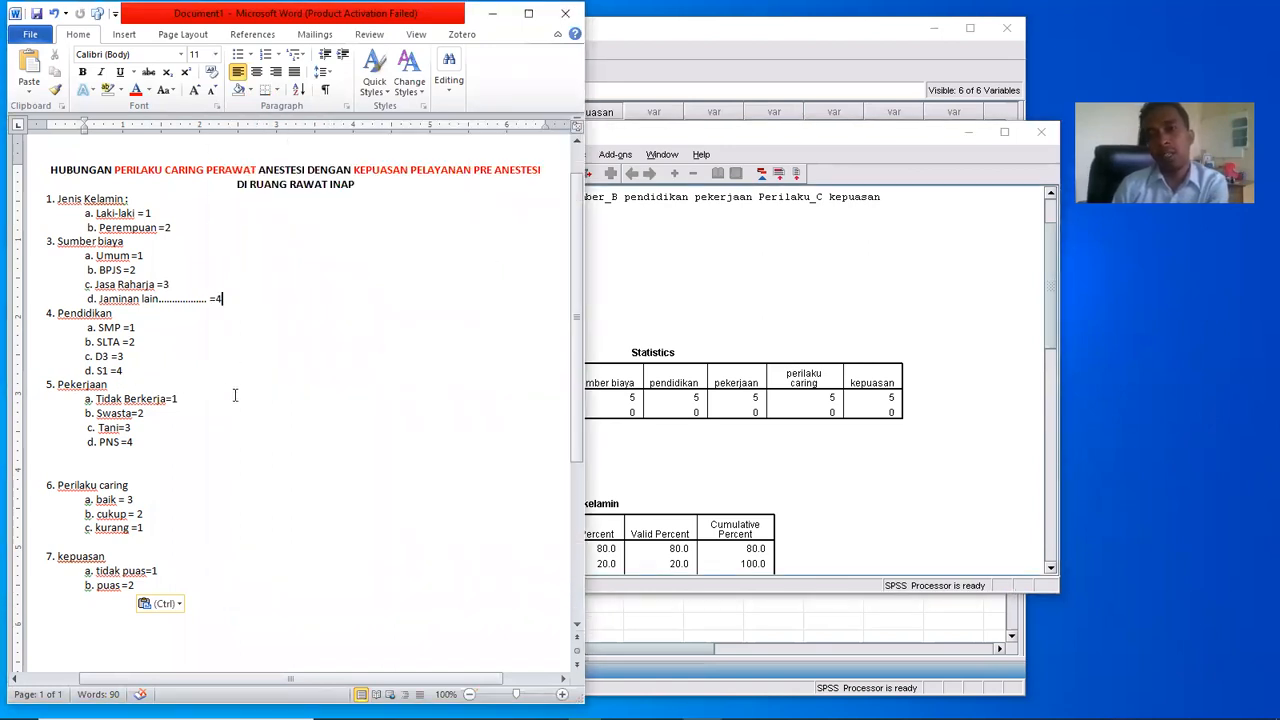
pyautogui.click(848, 40)
pyautogui.click(262, 672)
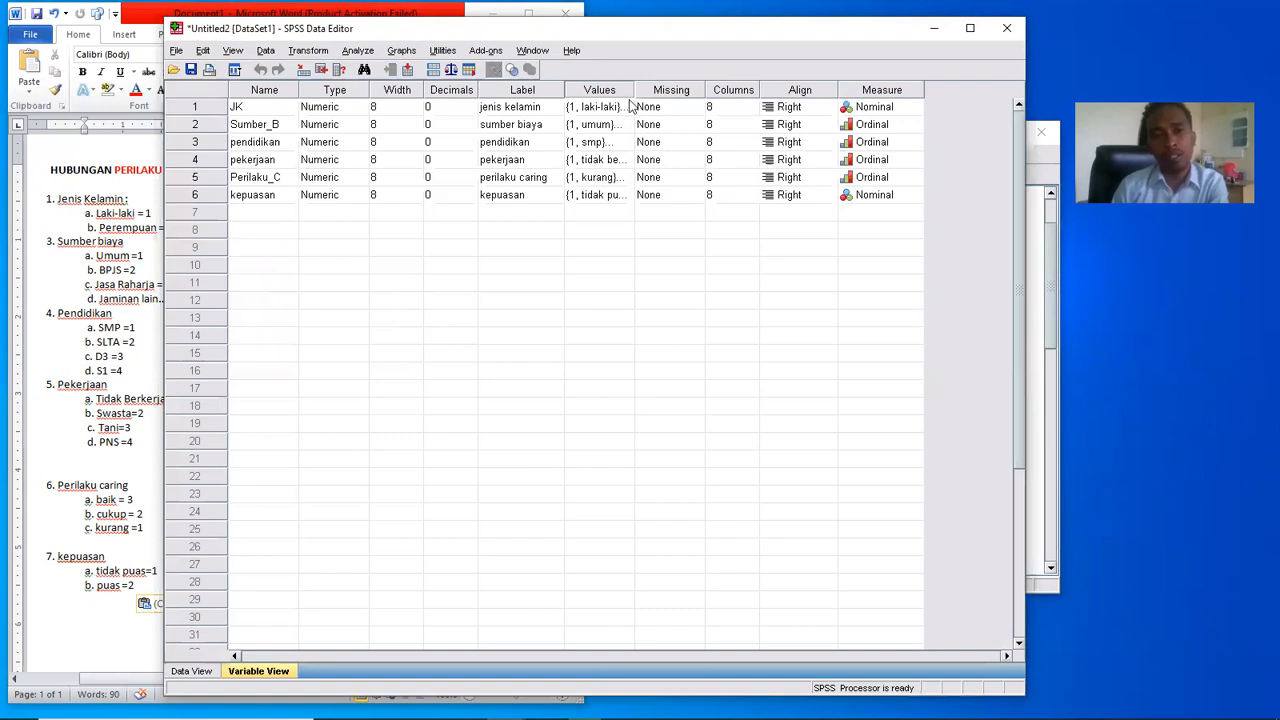
pyautogui.click(367, 320)
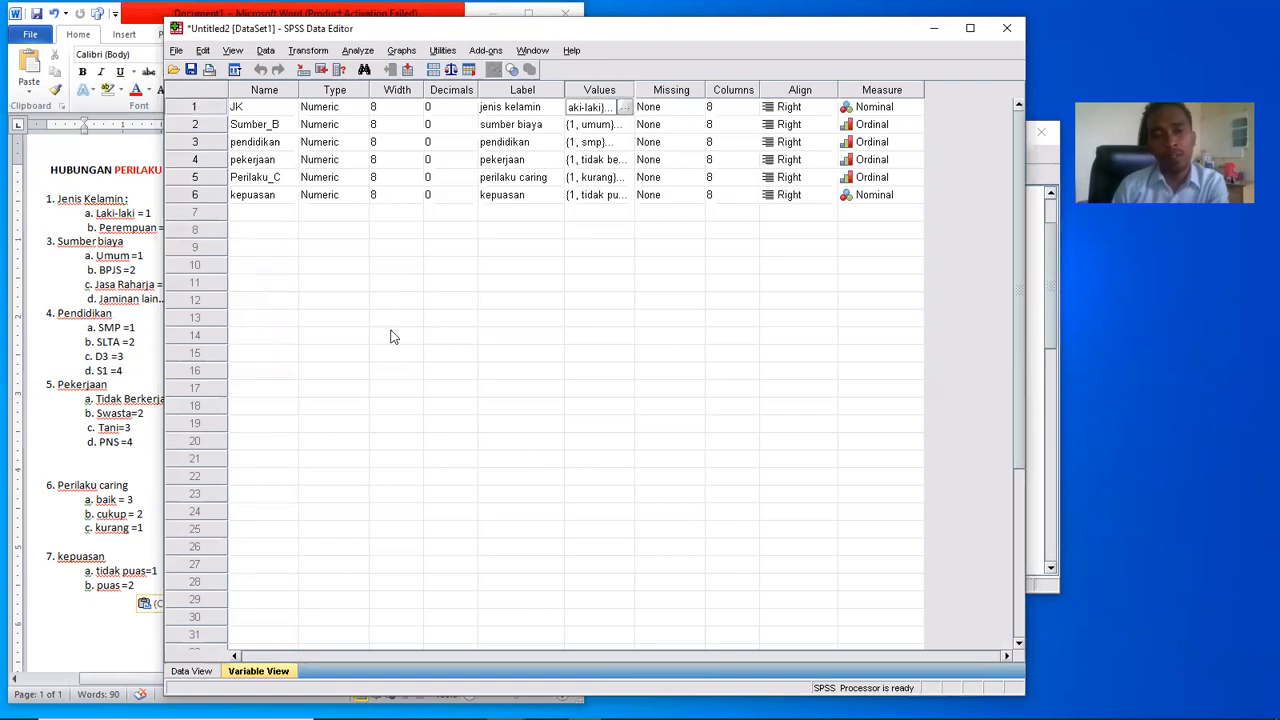
pyautogui.click(190, 672)
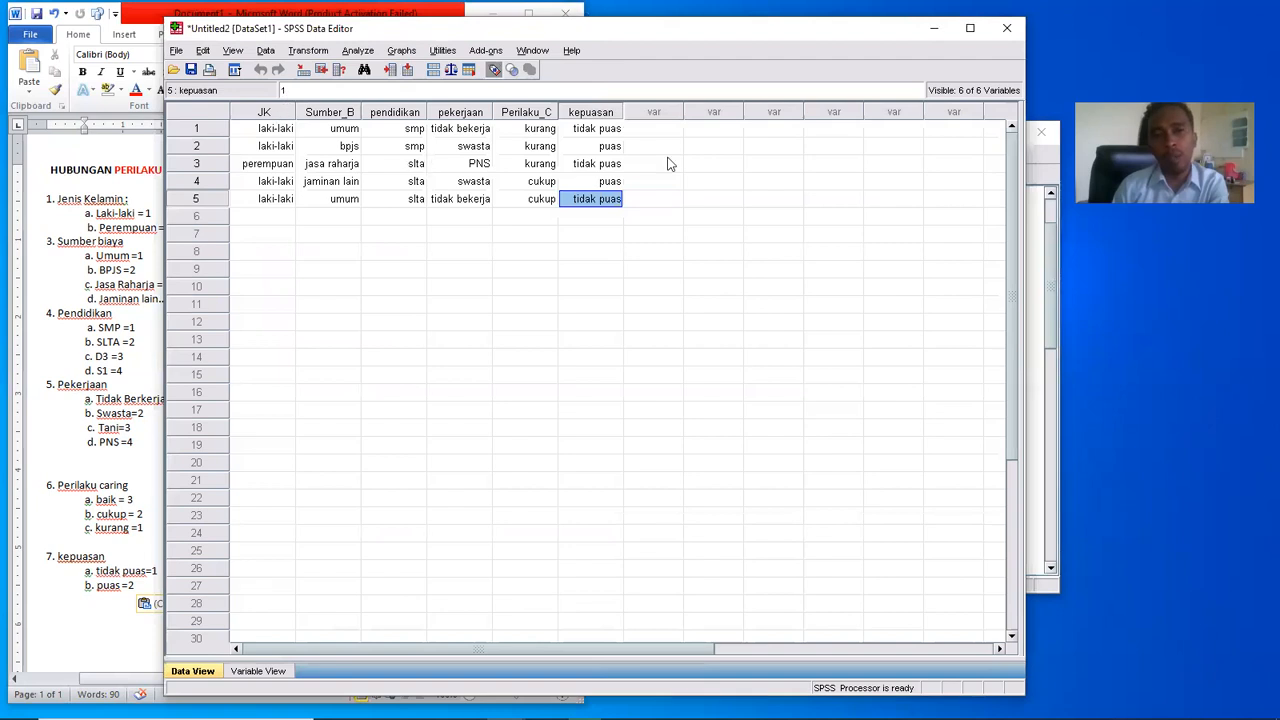